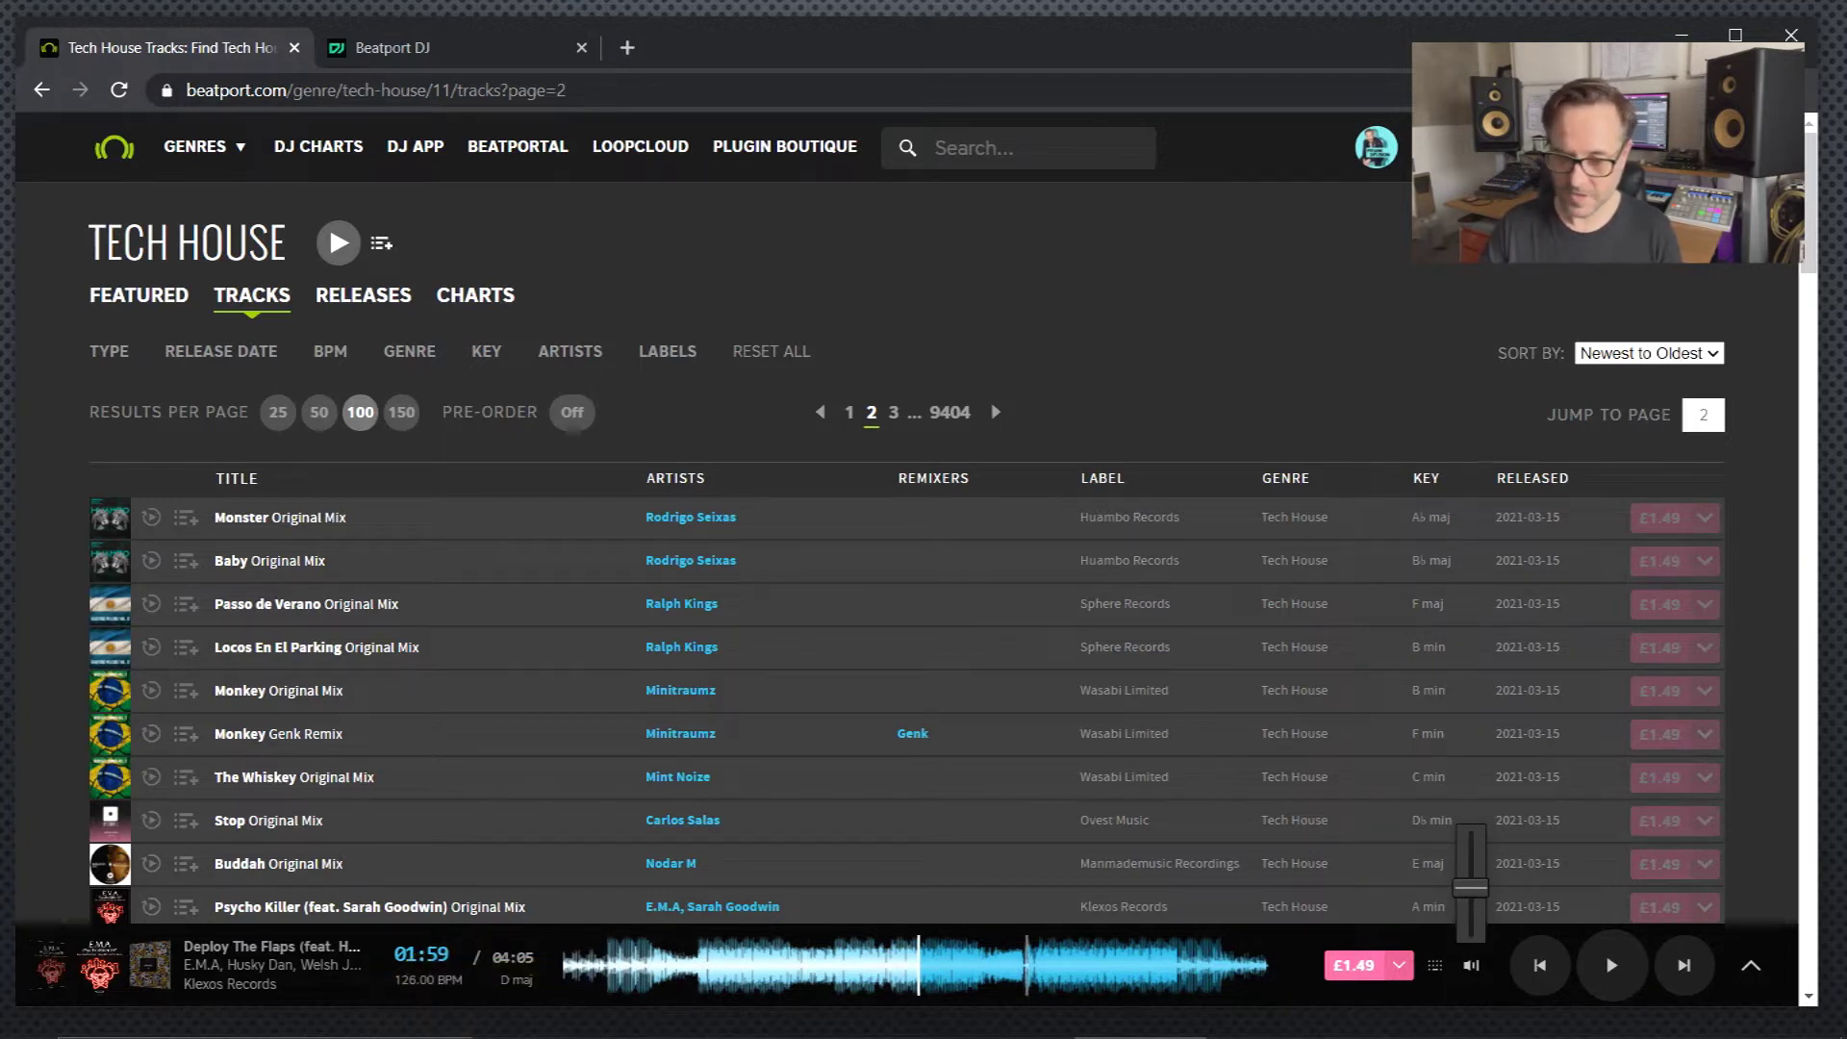
# Step: Preview the loaded track "Deploy The Flaps" at several points from the intro to about 1:39, and pause playback
pyautogui.click(594, 964)
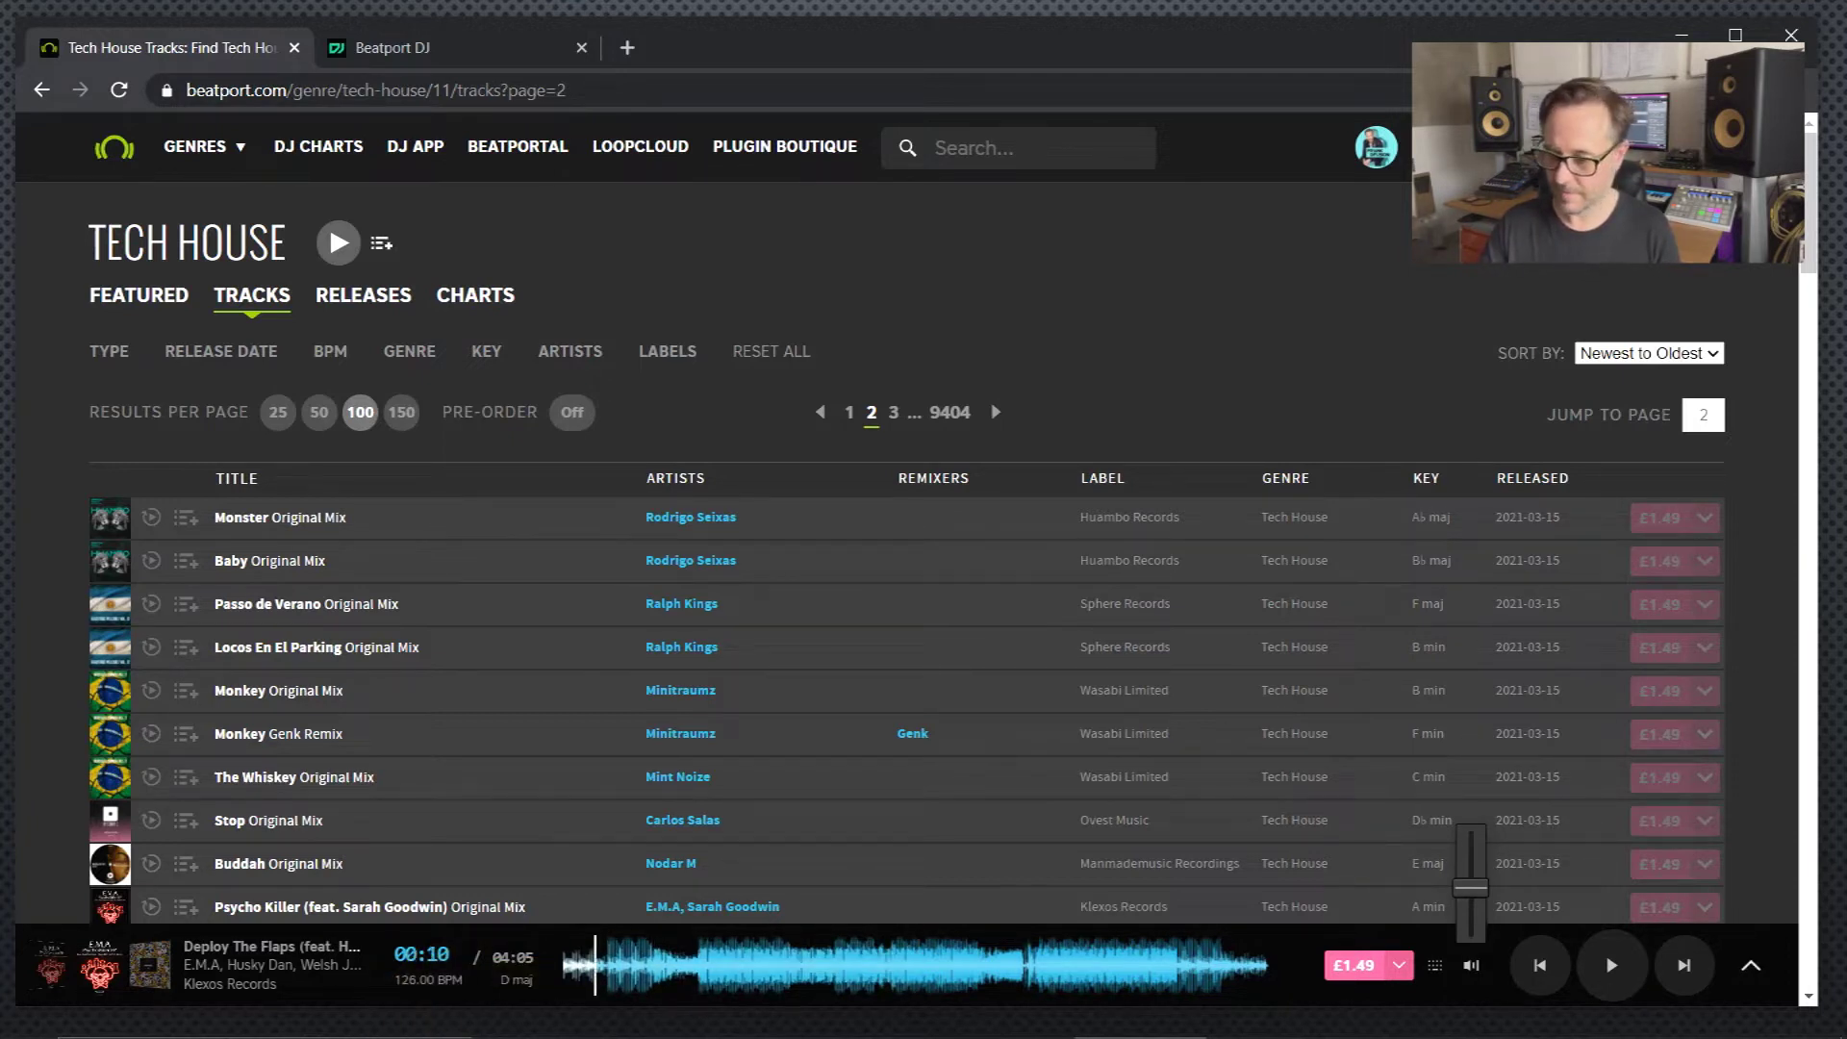
pyautogui.click(1612, 965)
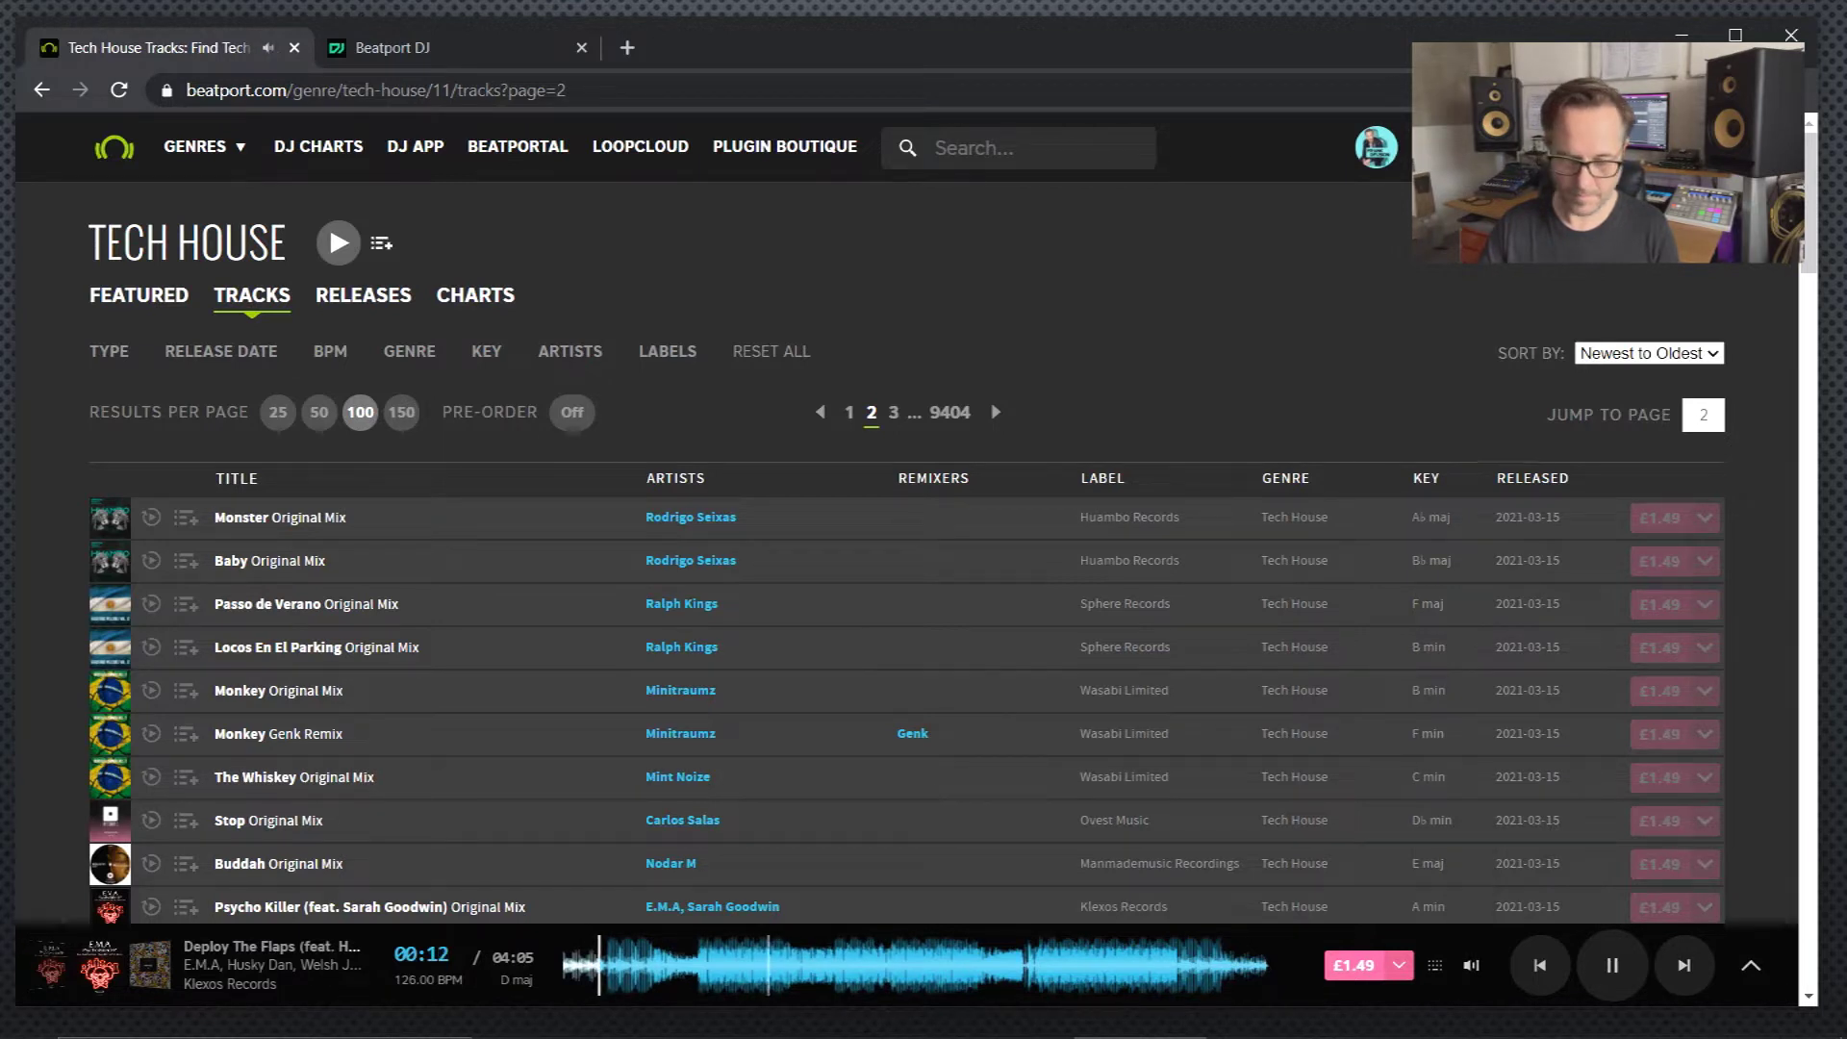
pyautogui.click(622, 965)
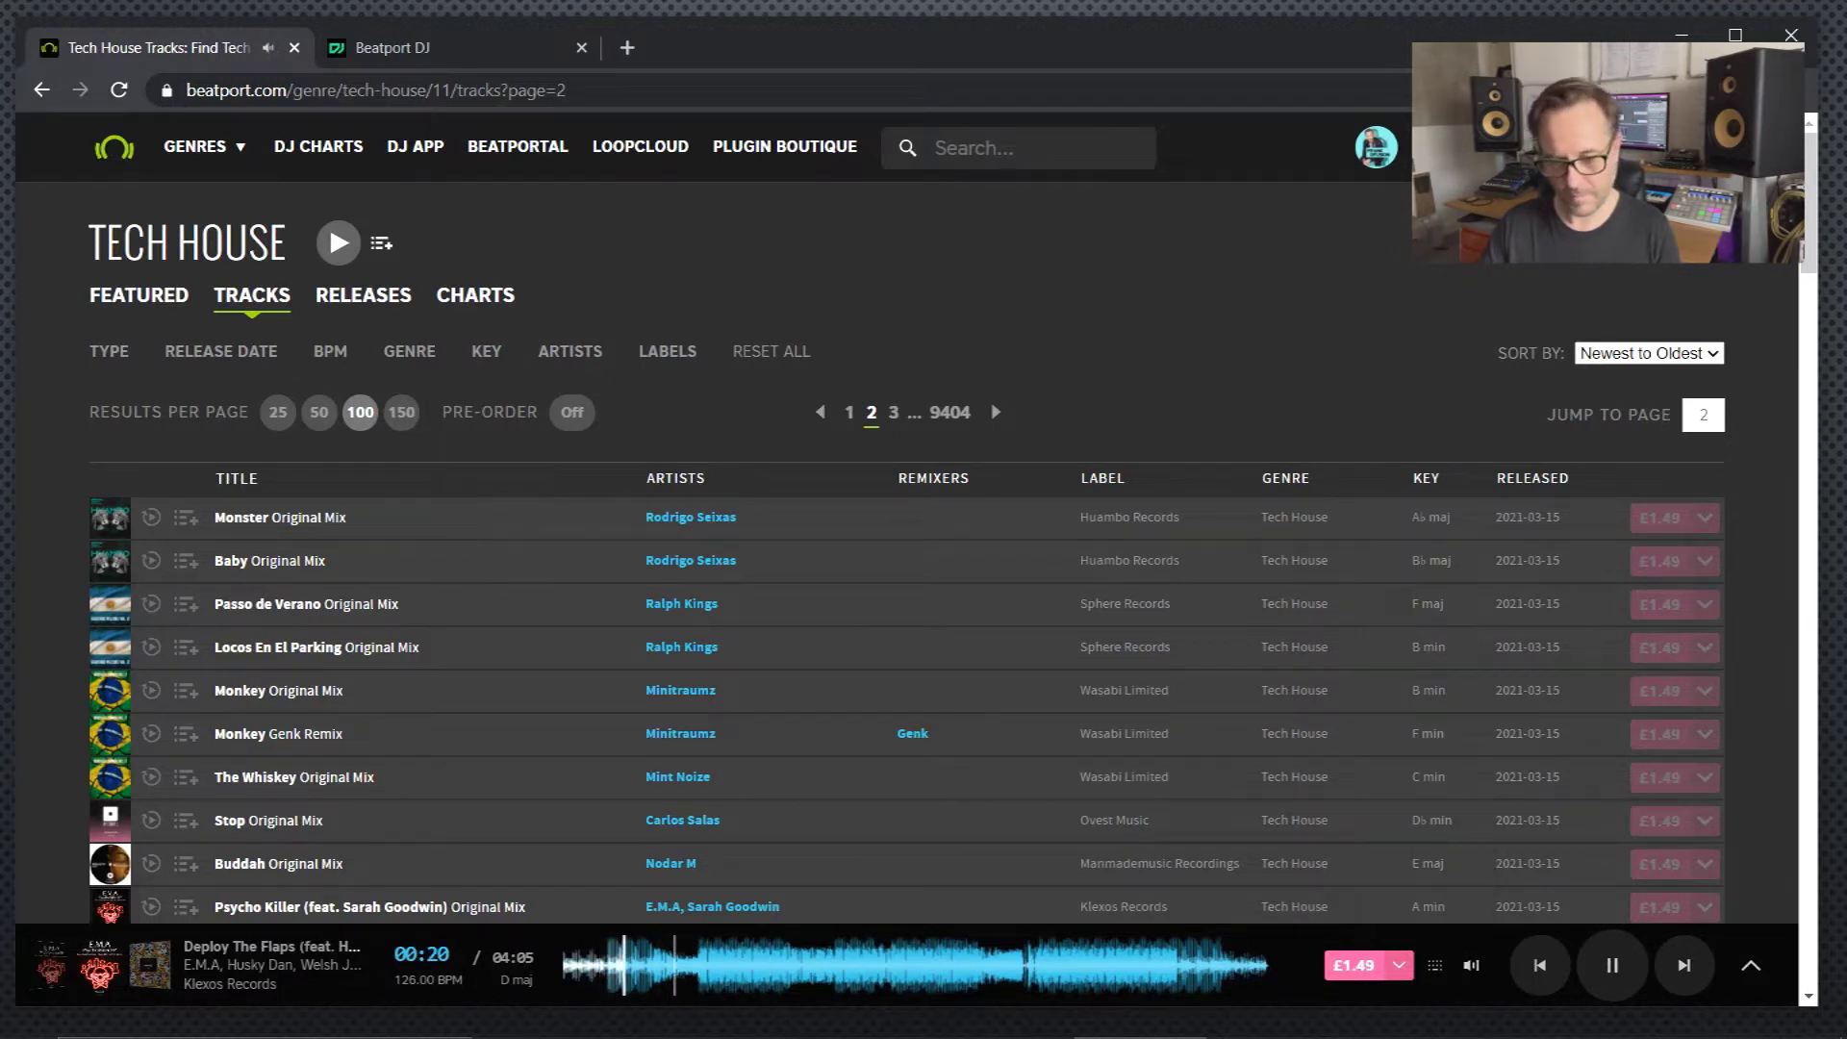
pyautogui.click(674, 965)
pyautogui.click(689, 965)
pyautogui.click(731, 965)
pyautogui.click(788, 964)
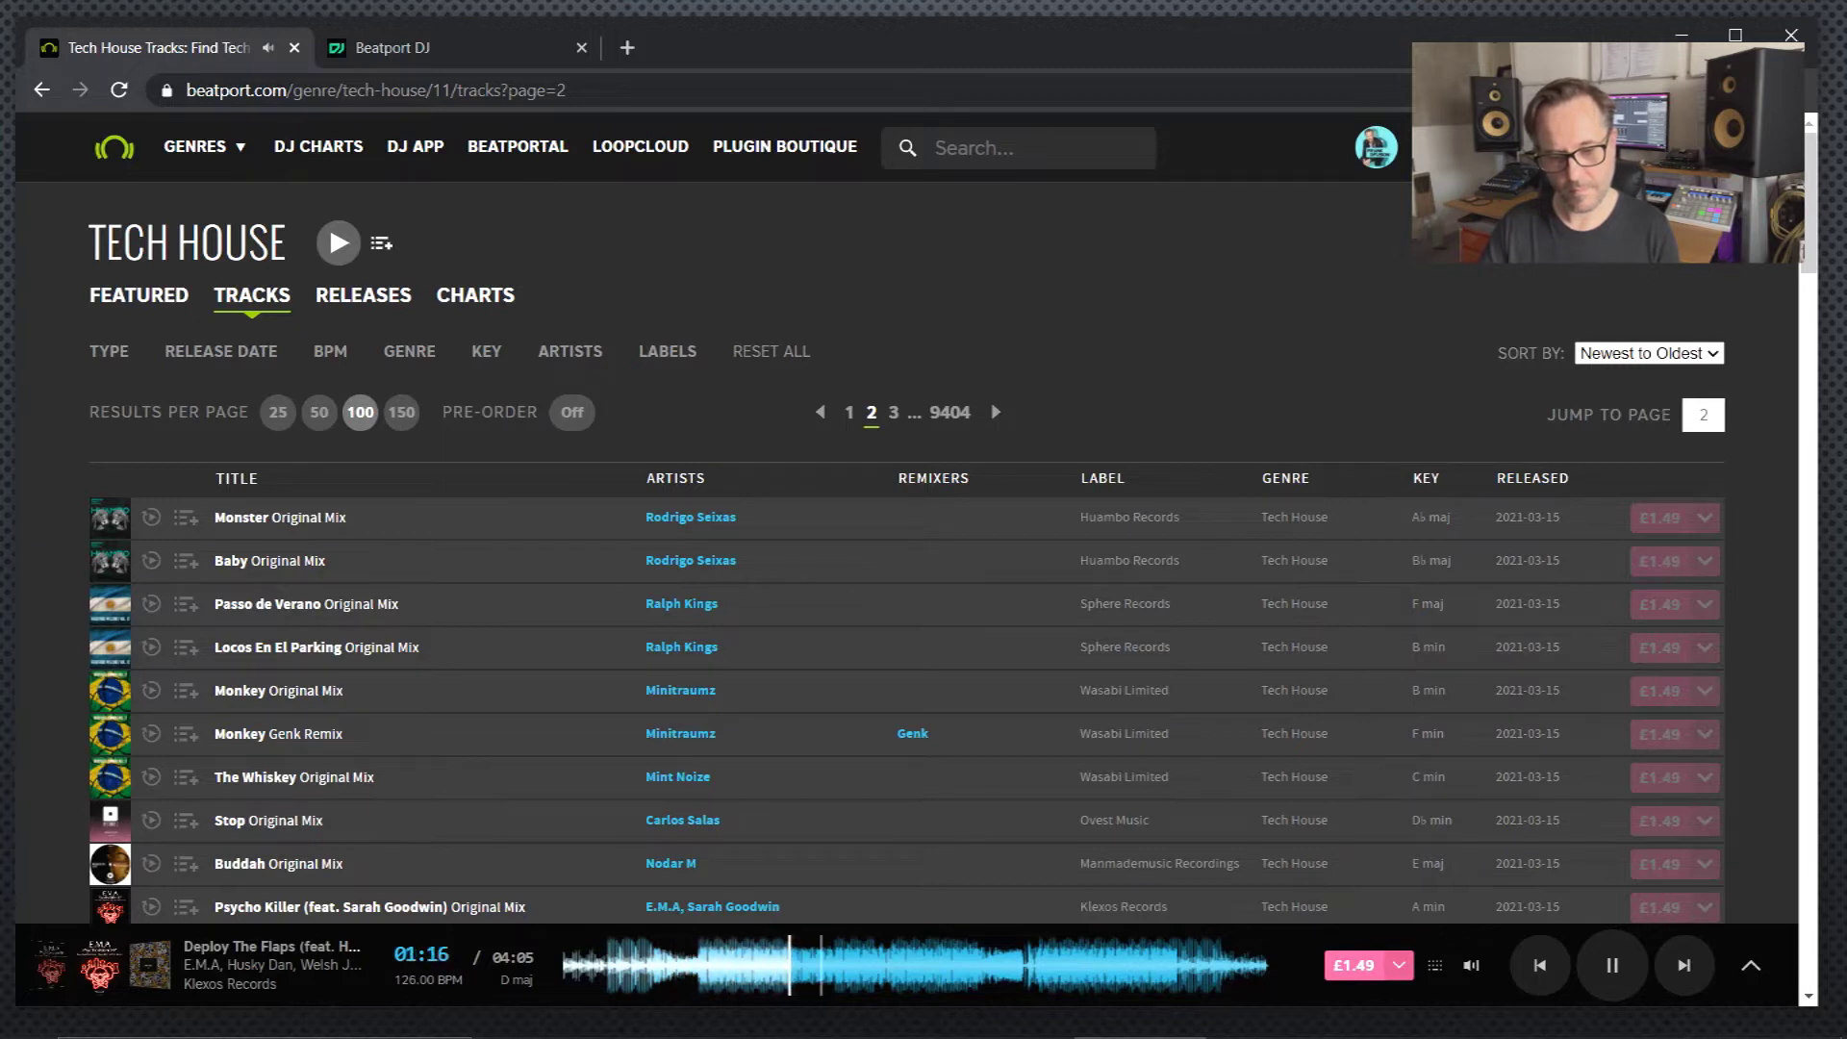
pyautogui.click(823, 964)
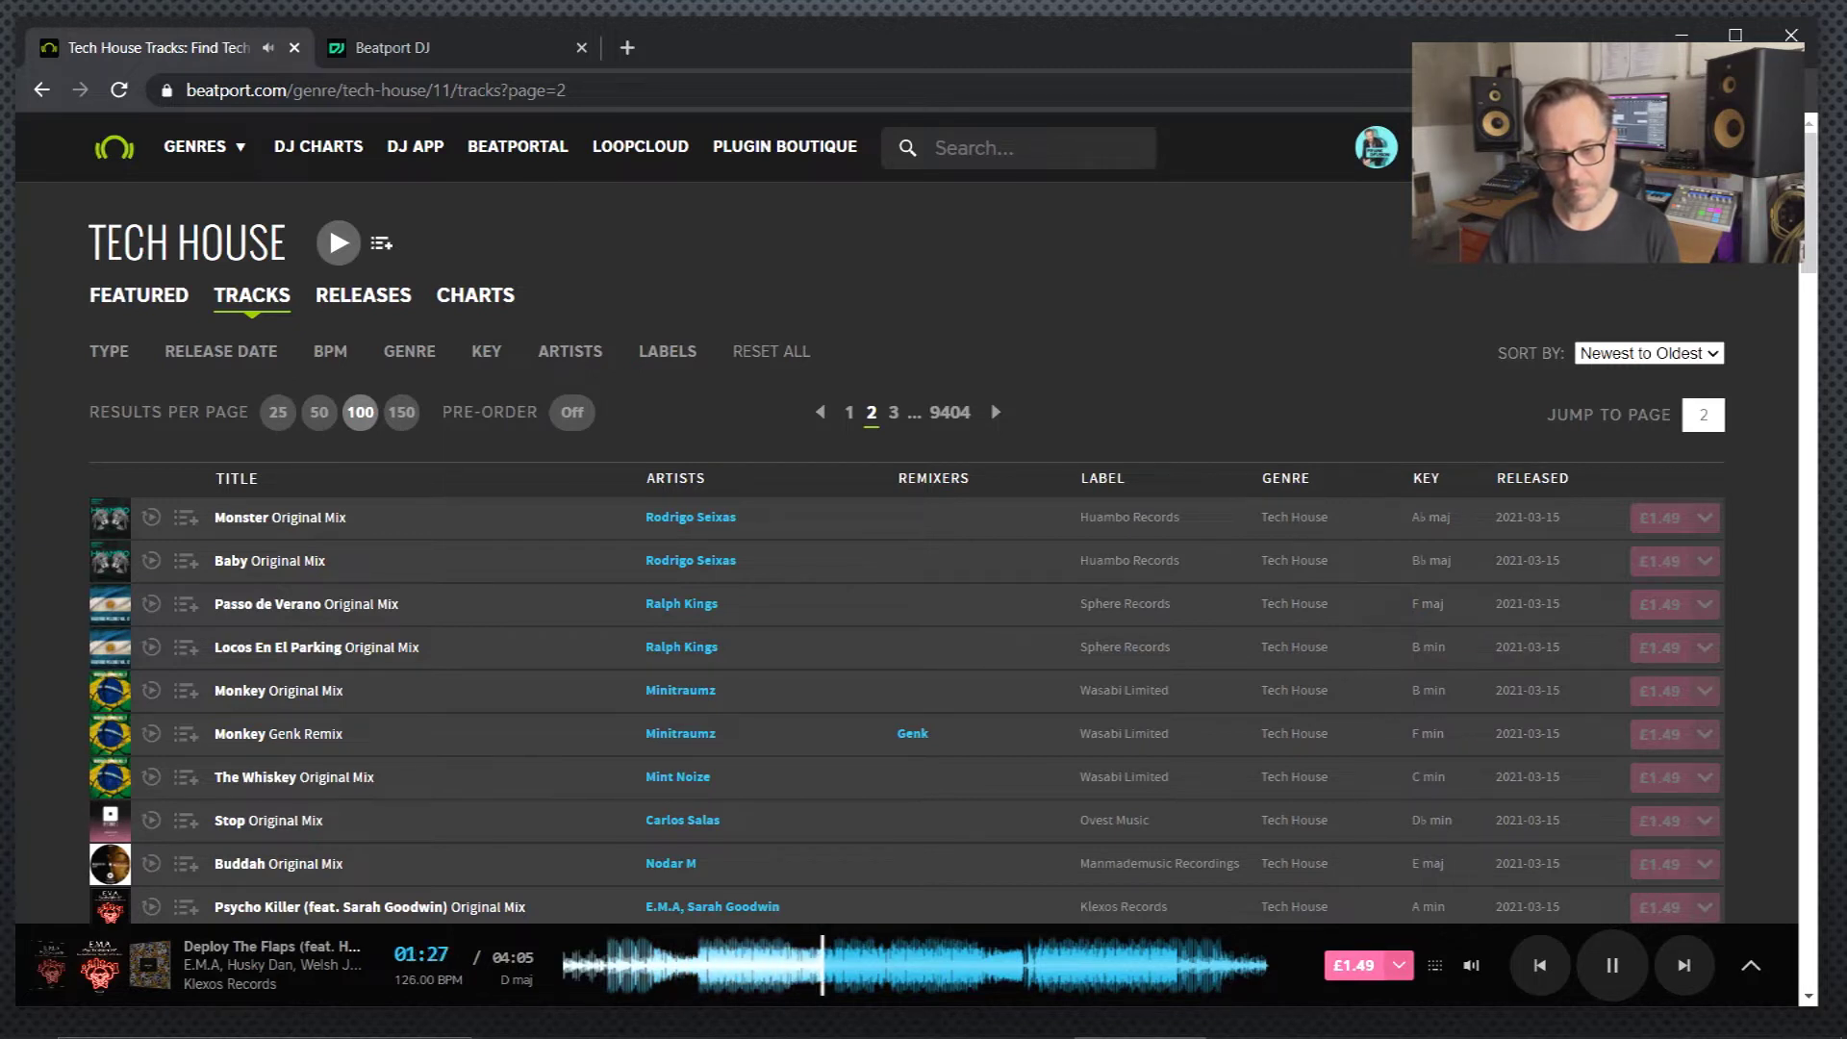
pyautogui.click(858, 965)
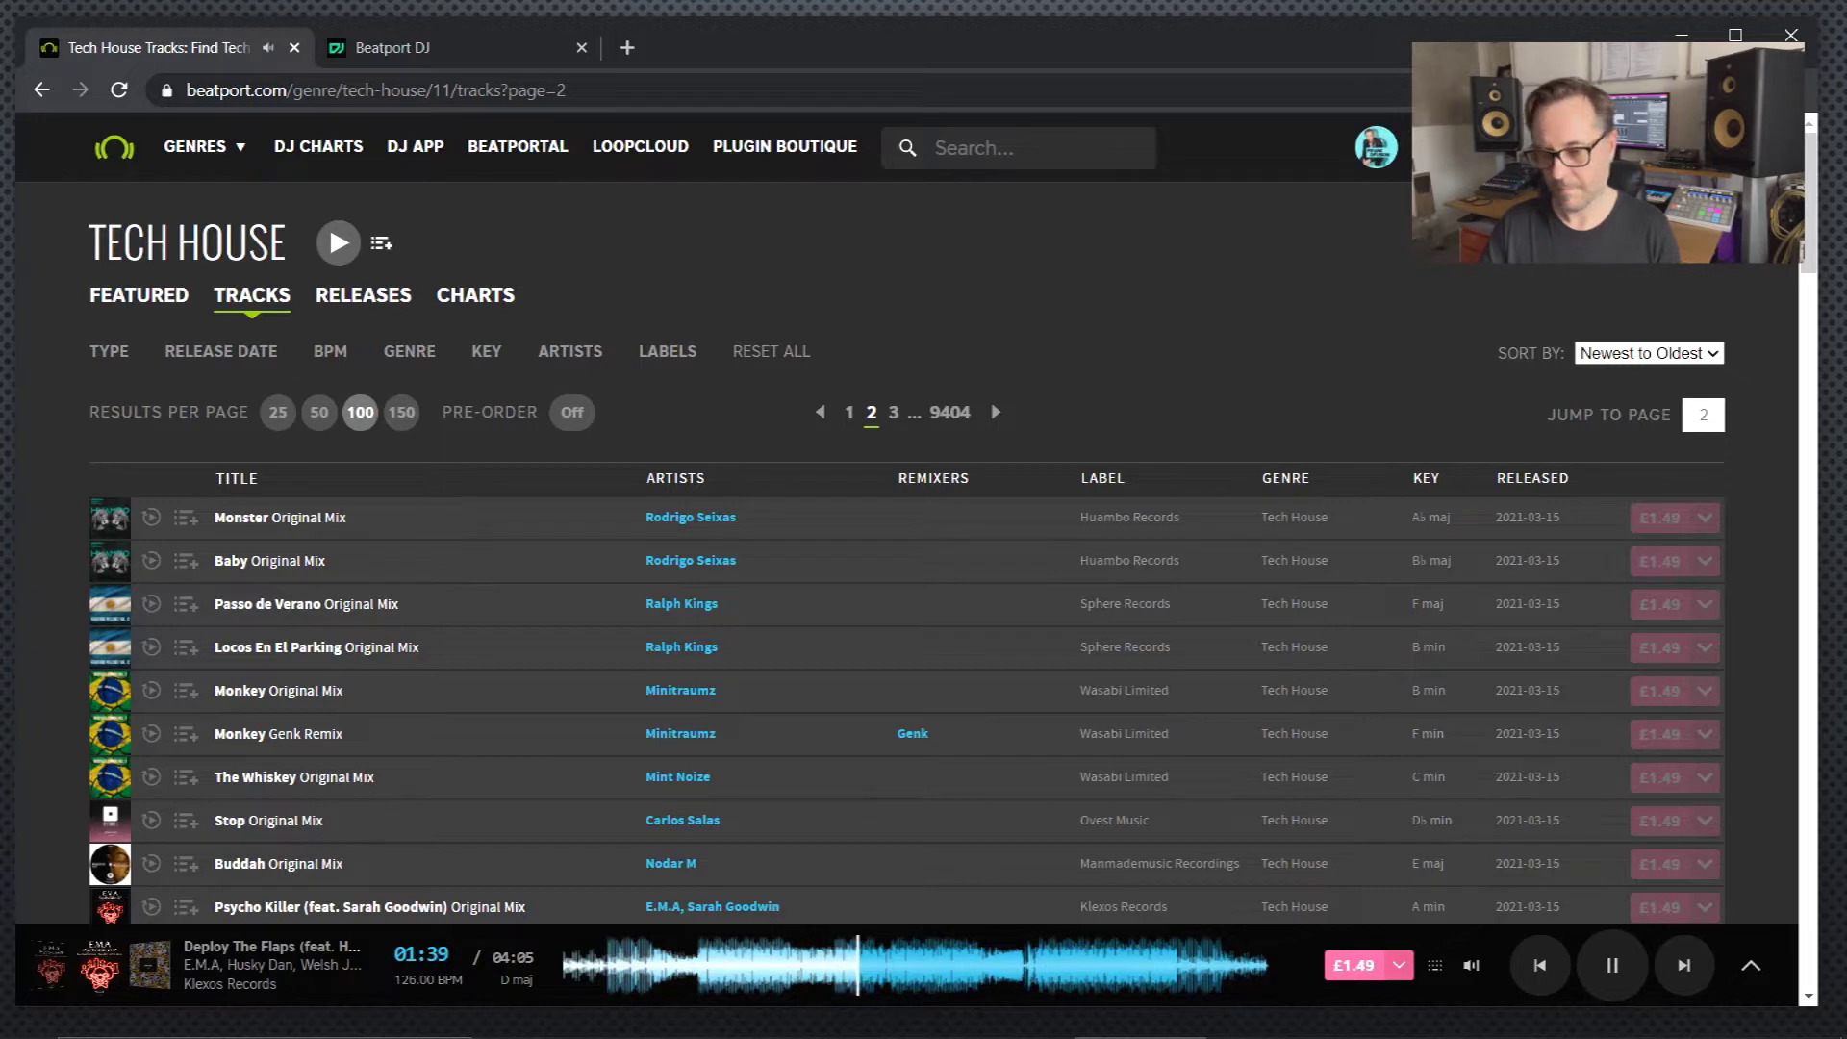
pyautogui.press('space')
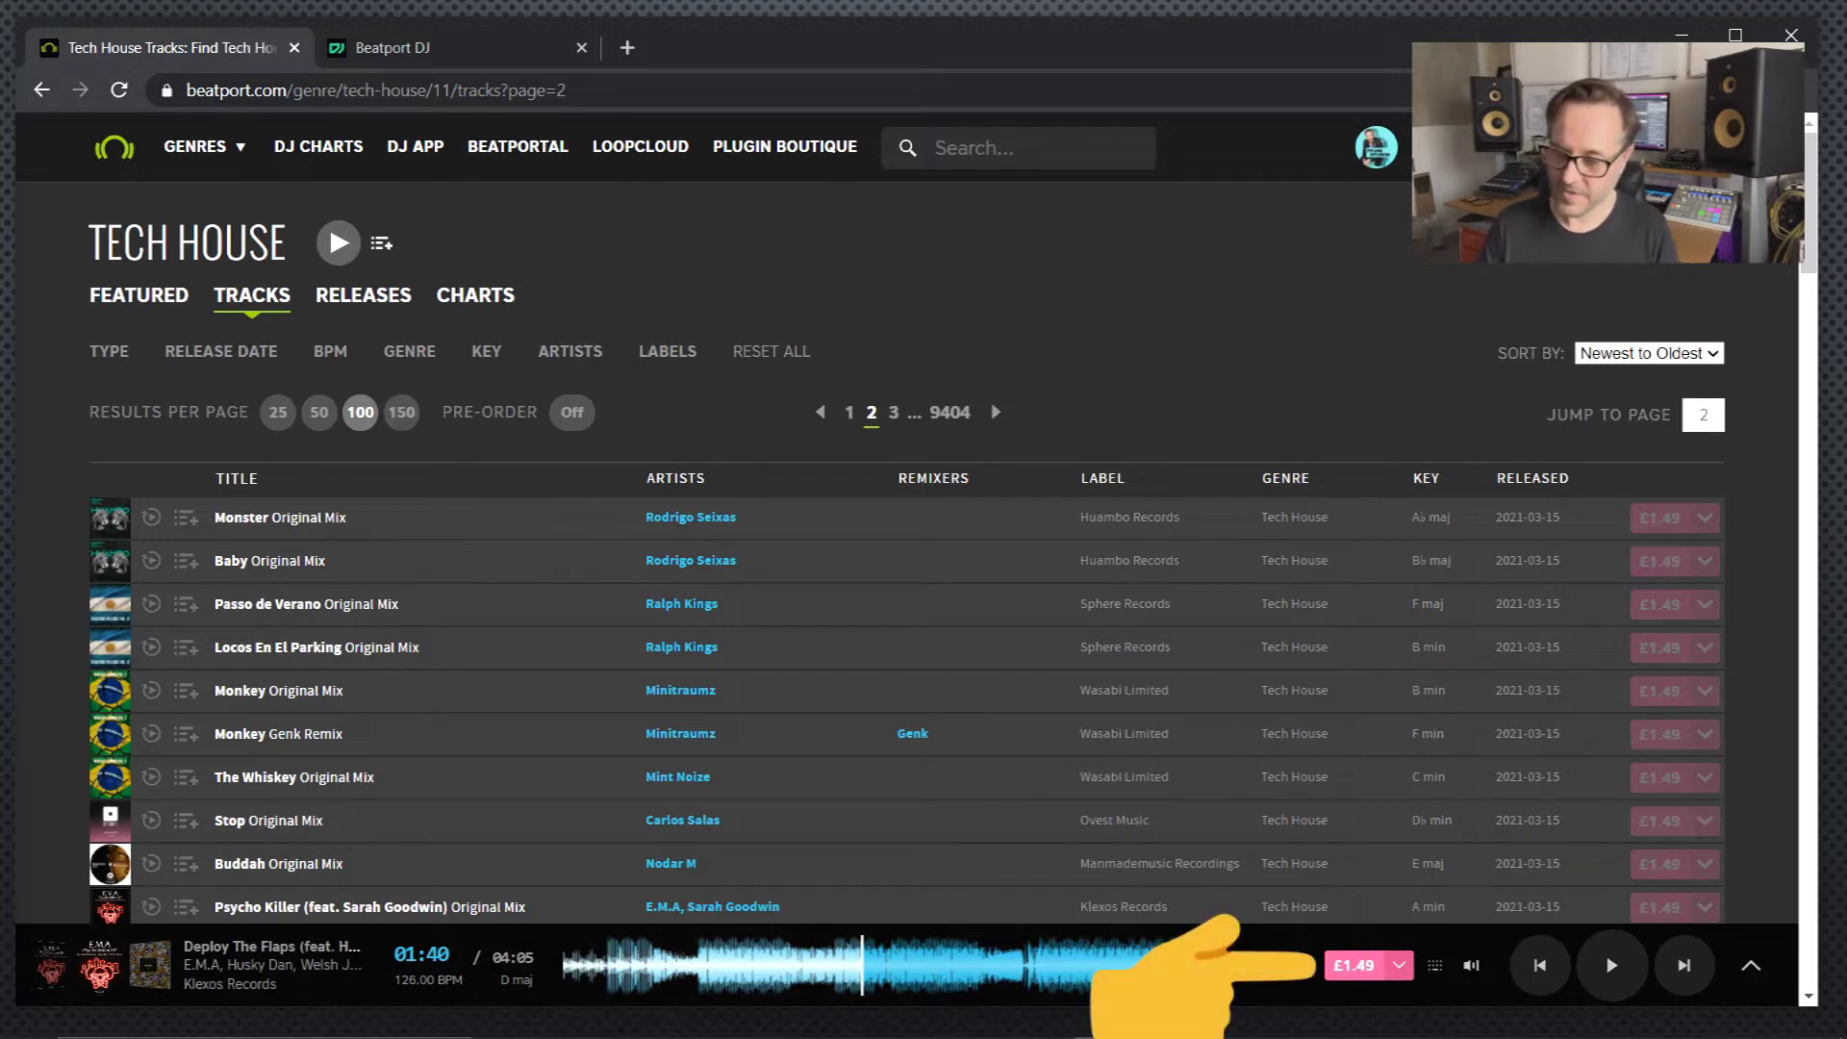
# Step: Add the loaded track "Deploy The Flaps" to a new playlist named "March Music" and save it
pyautogui.click(1399, 965)
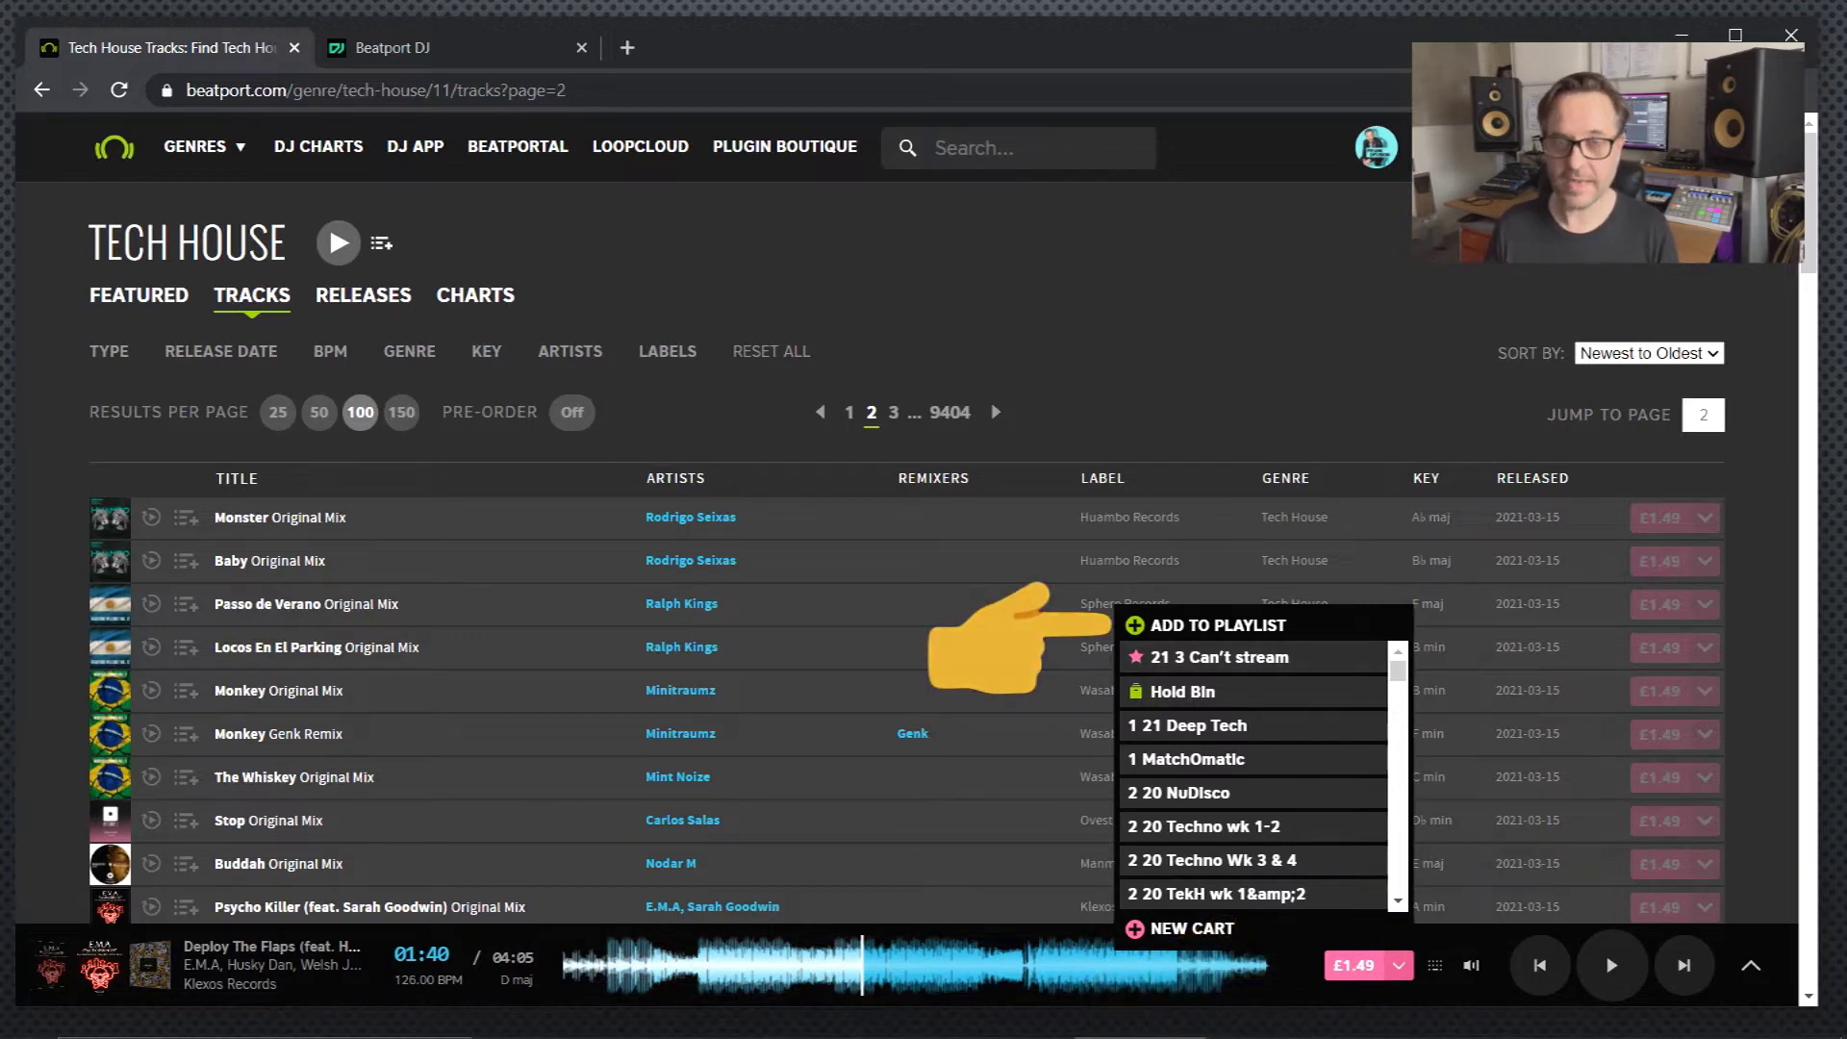
pyautogui.click(1216, 625)
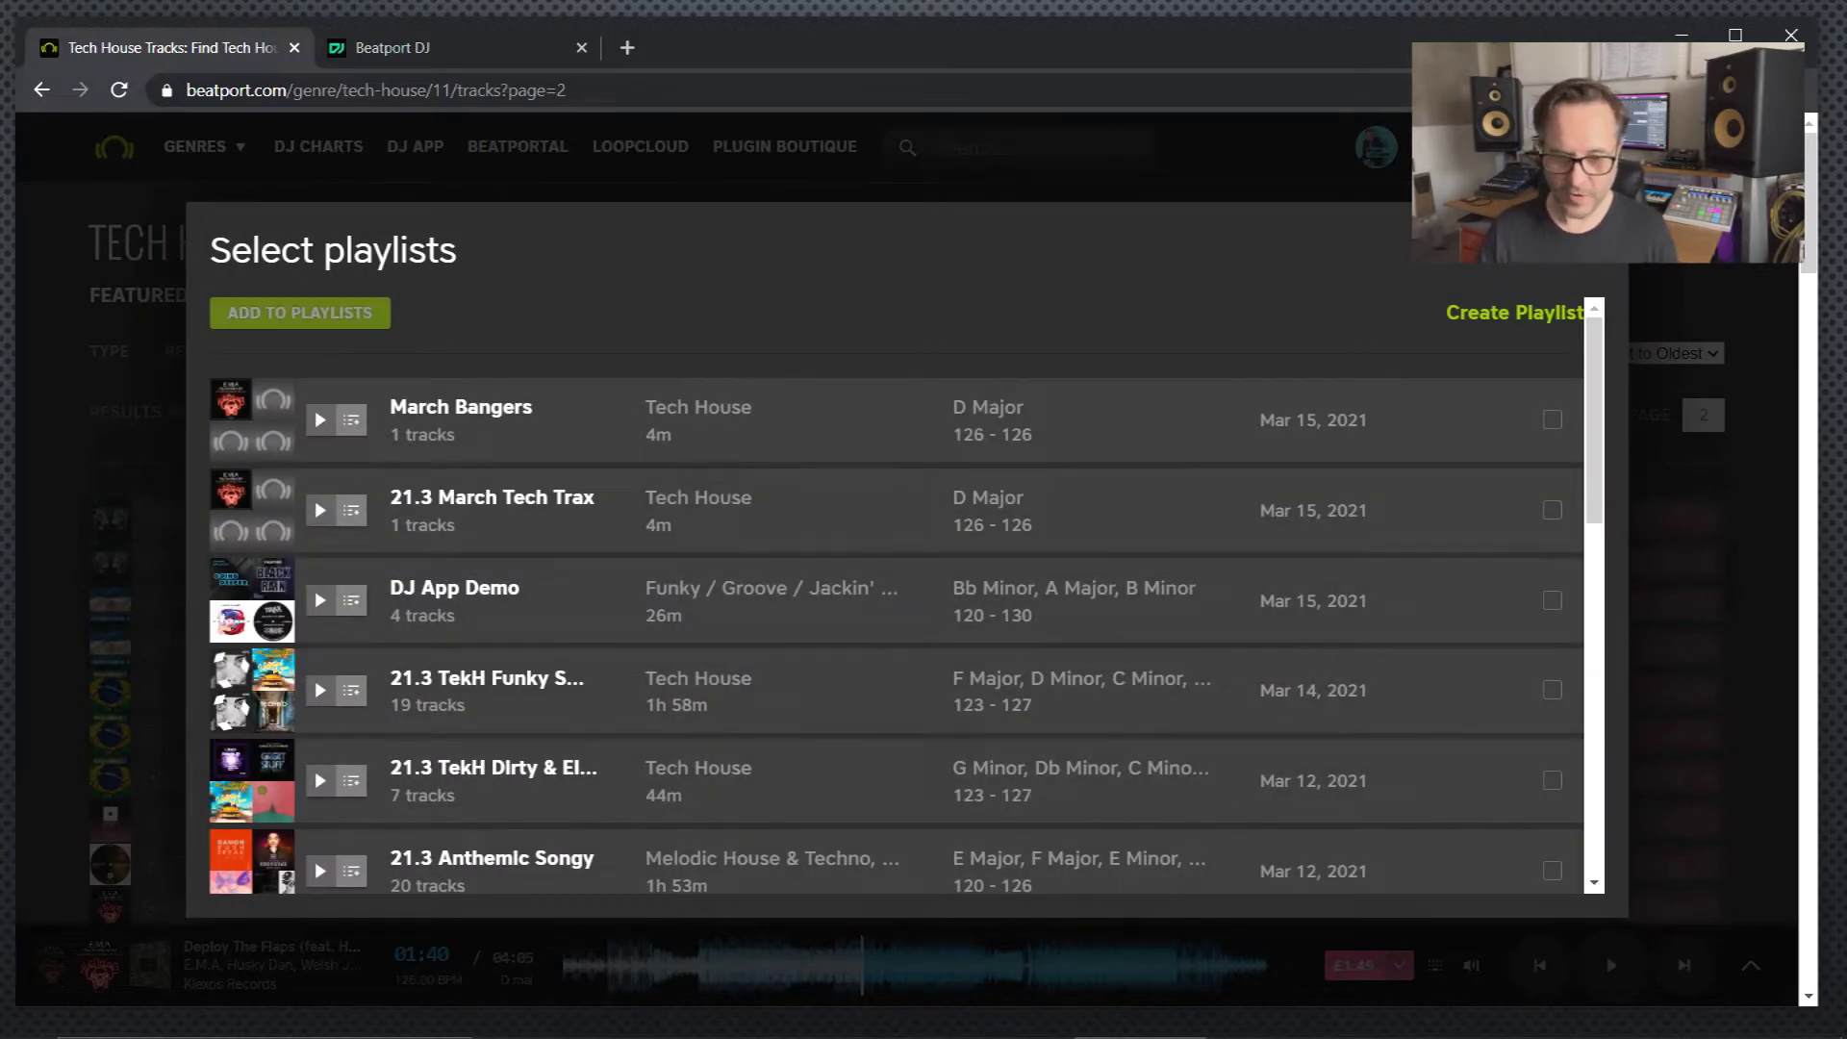
pyautogui.scroll(-10, 896, 596)
pyautogui.scroll(10, 896, 596)
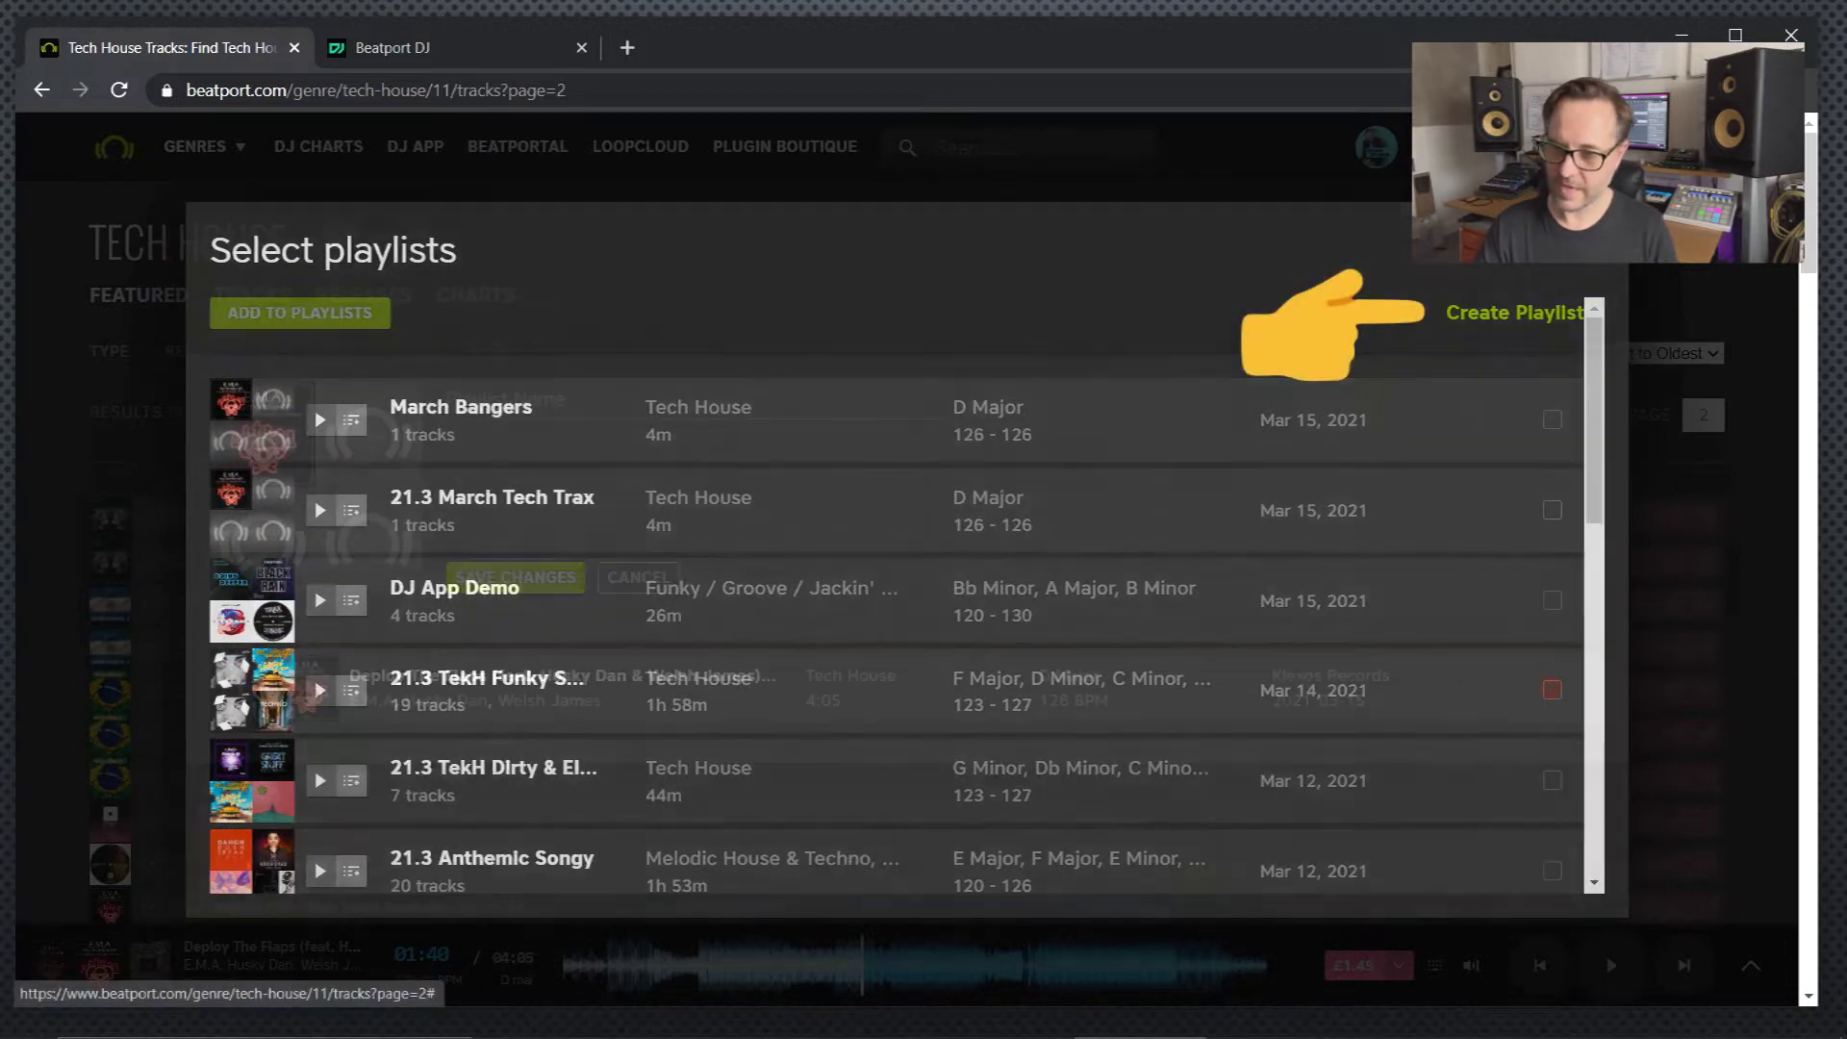
pyautogui.click(1513, 313)
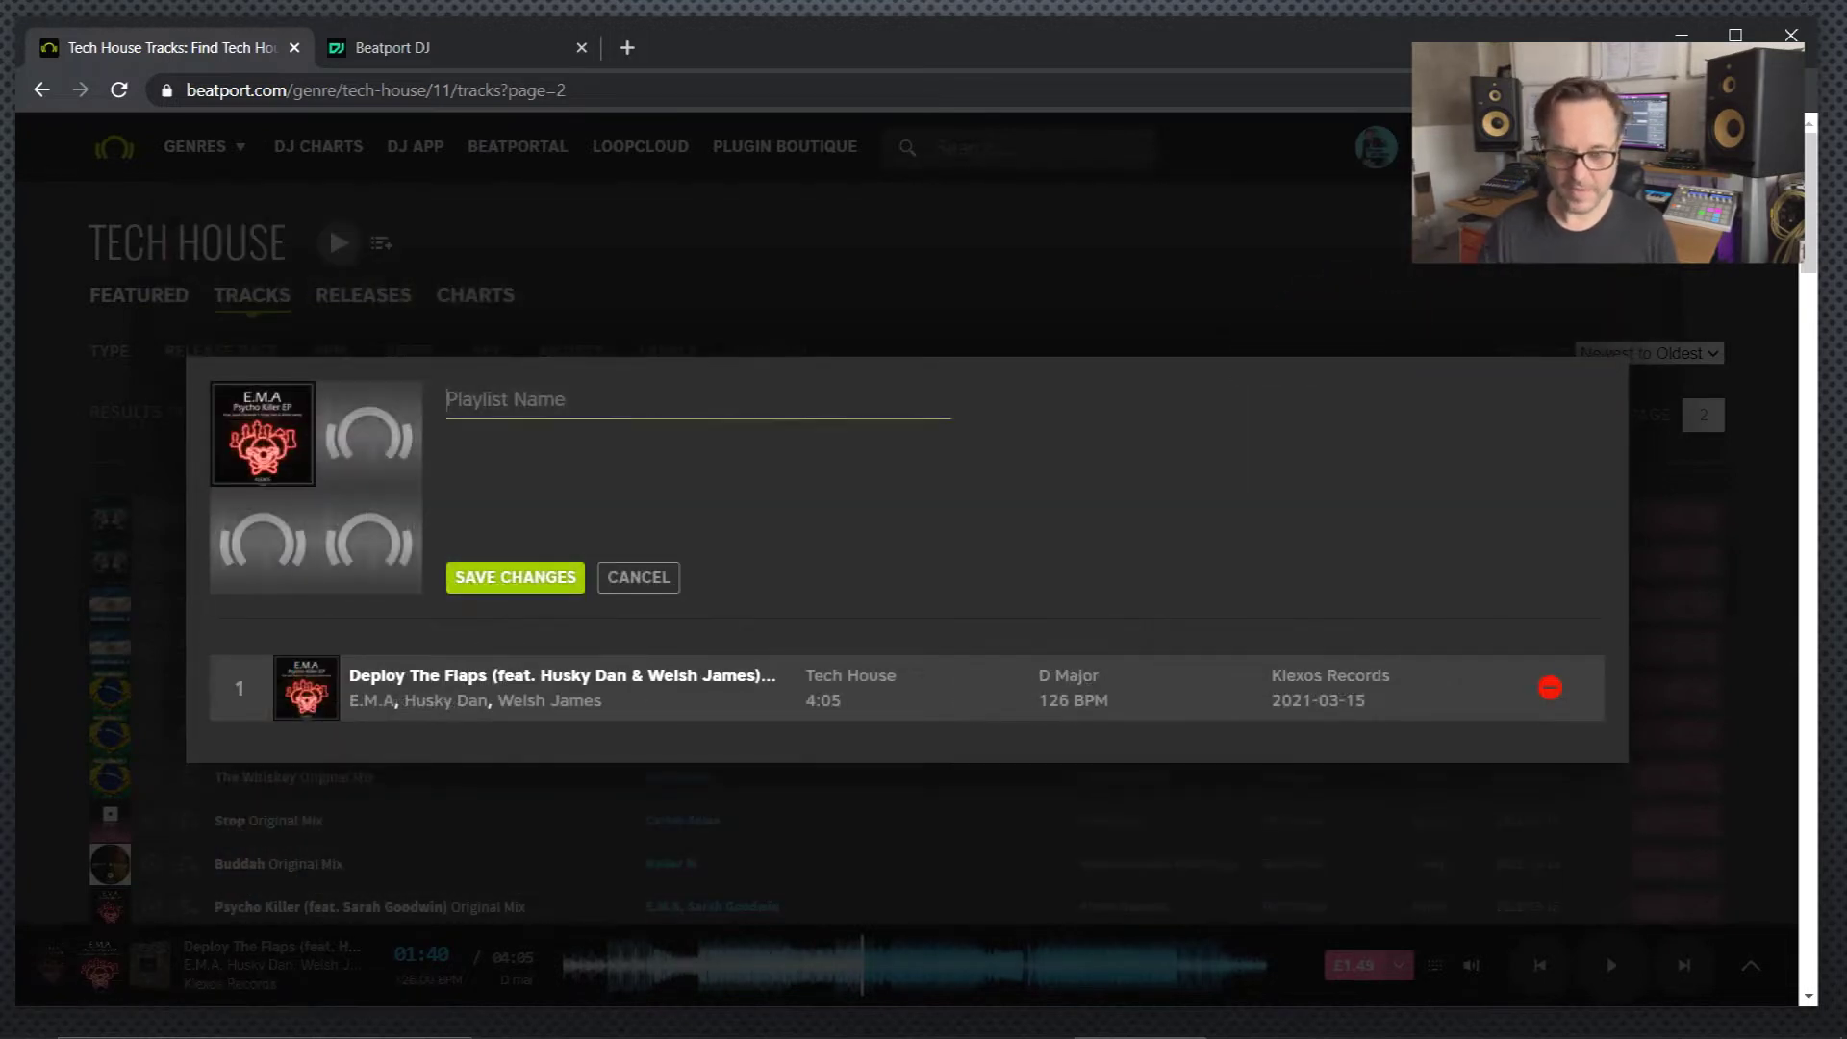
pyautogui.write('March Music')
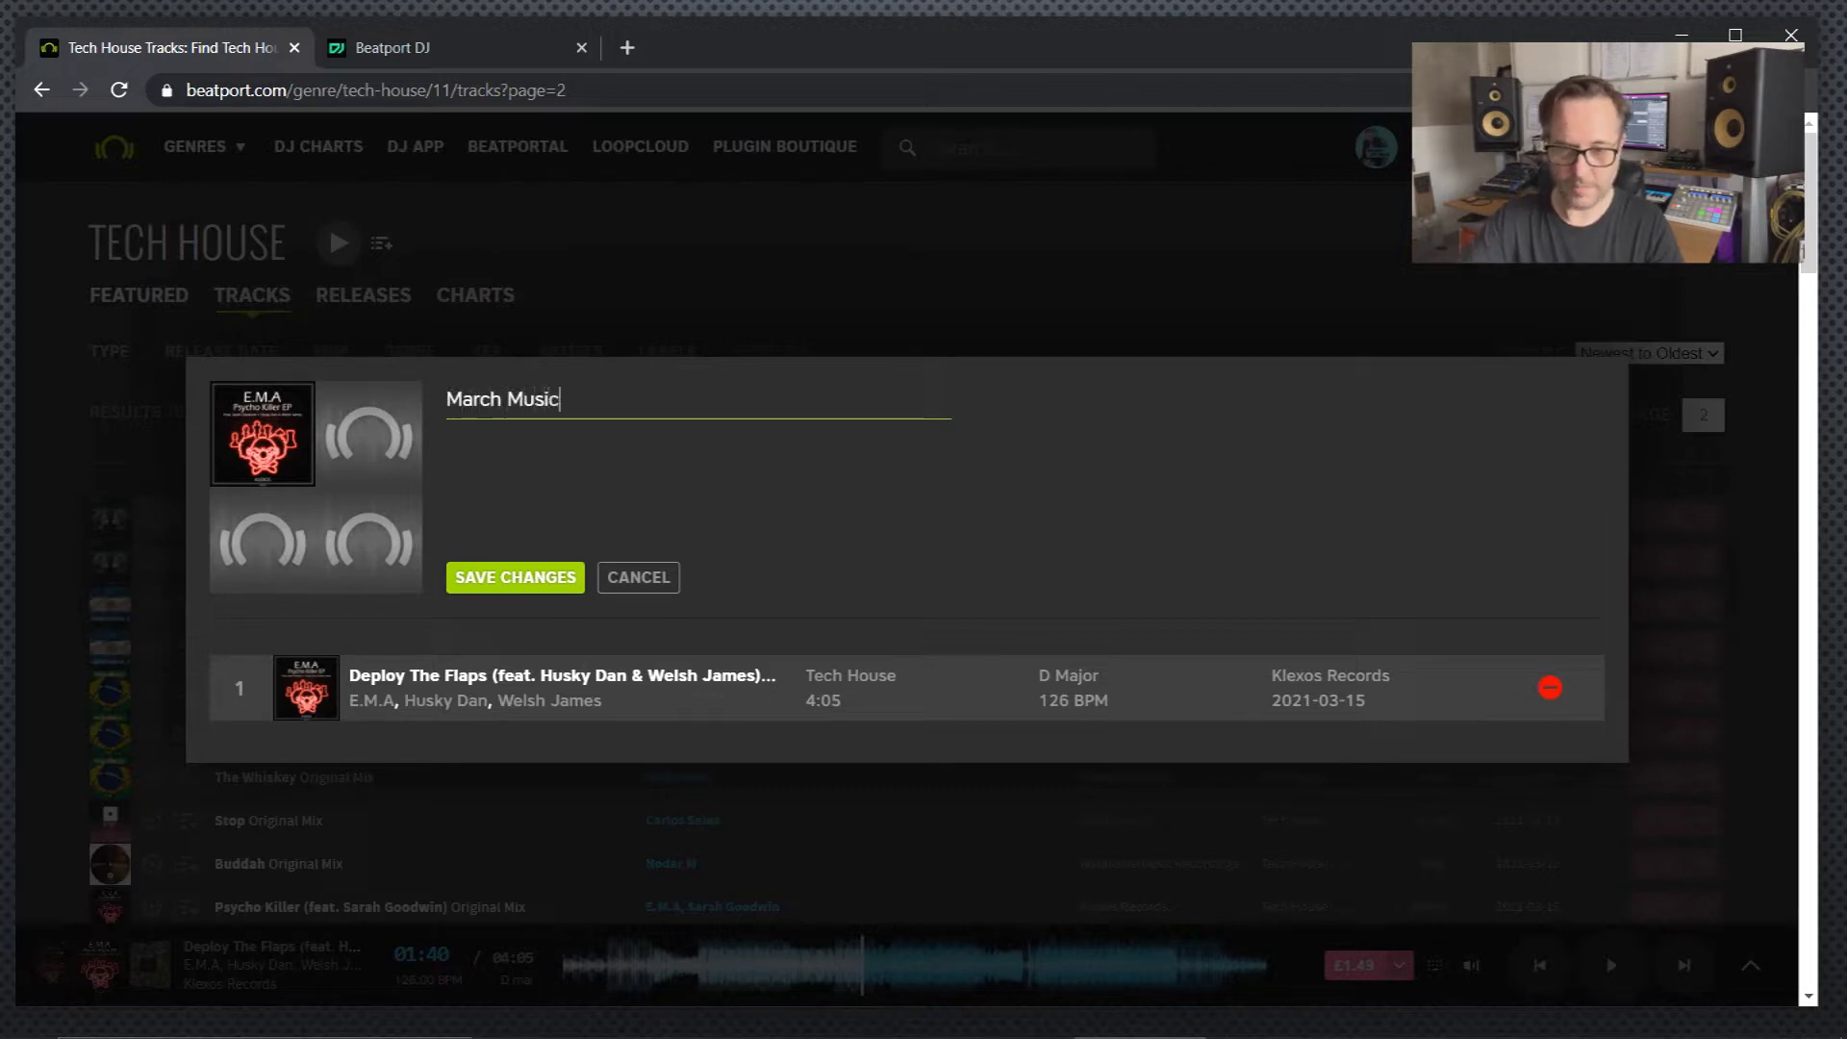
pyautogui.press('Return')
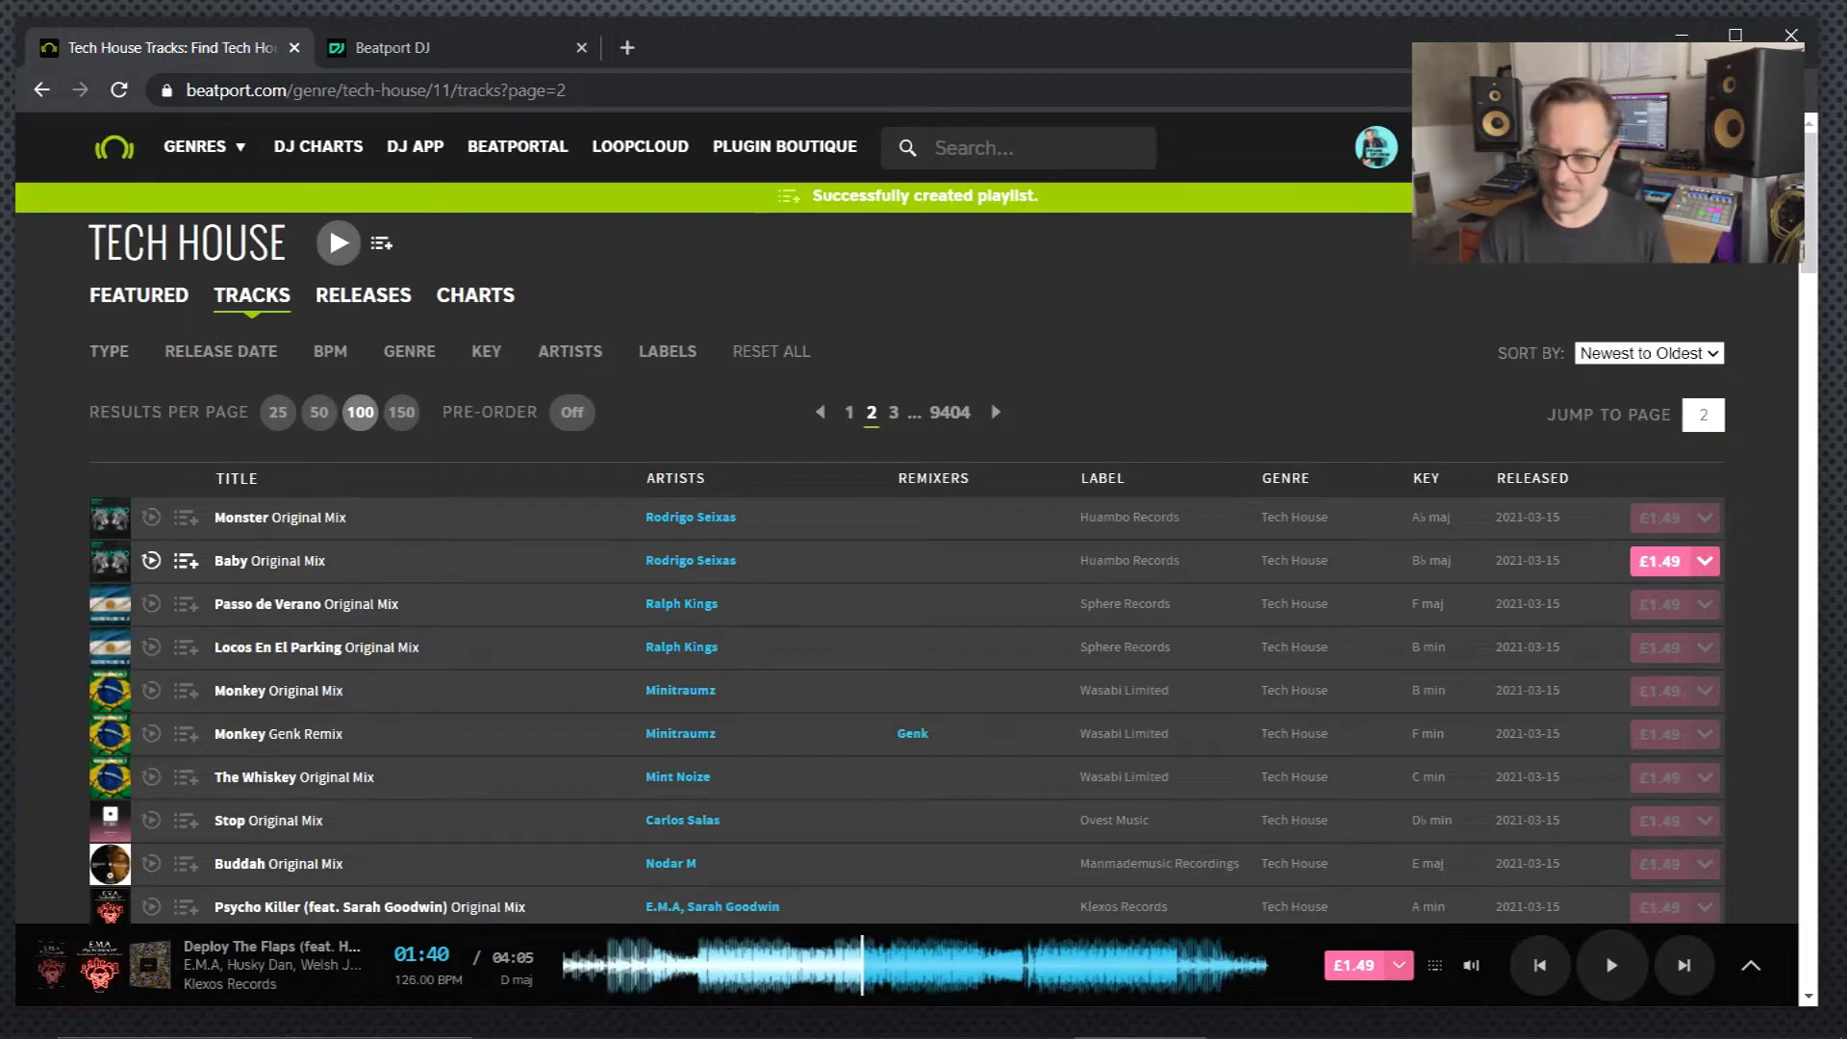
# Step: Add the loaded track to the existing playlists March Music and March Bangers
pyautogui.click(1399, 964)
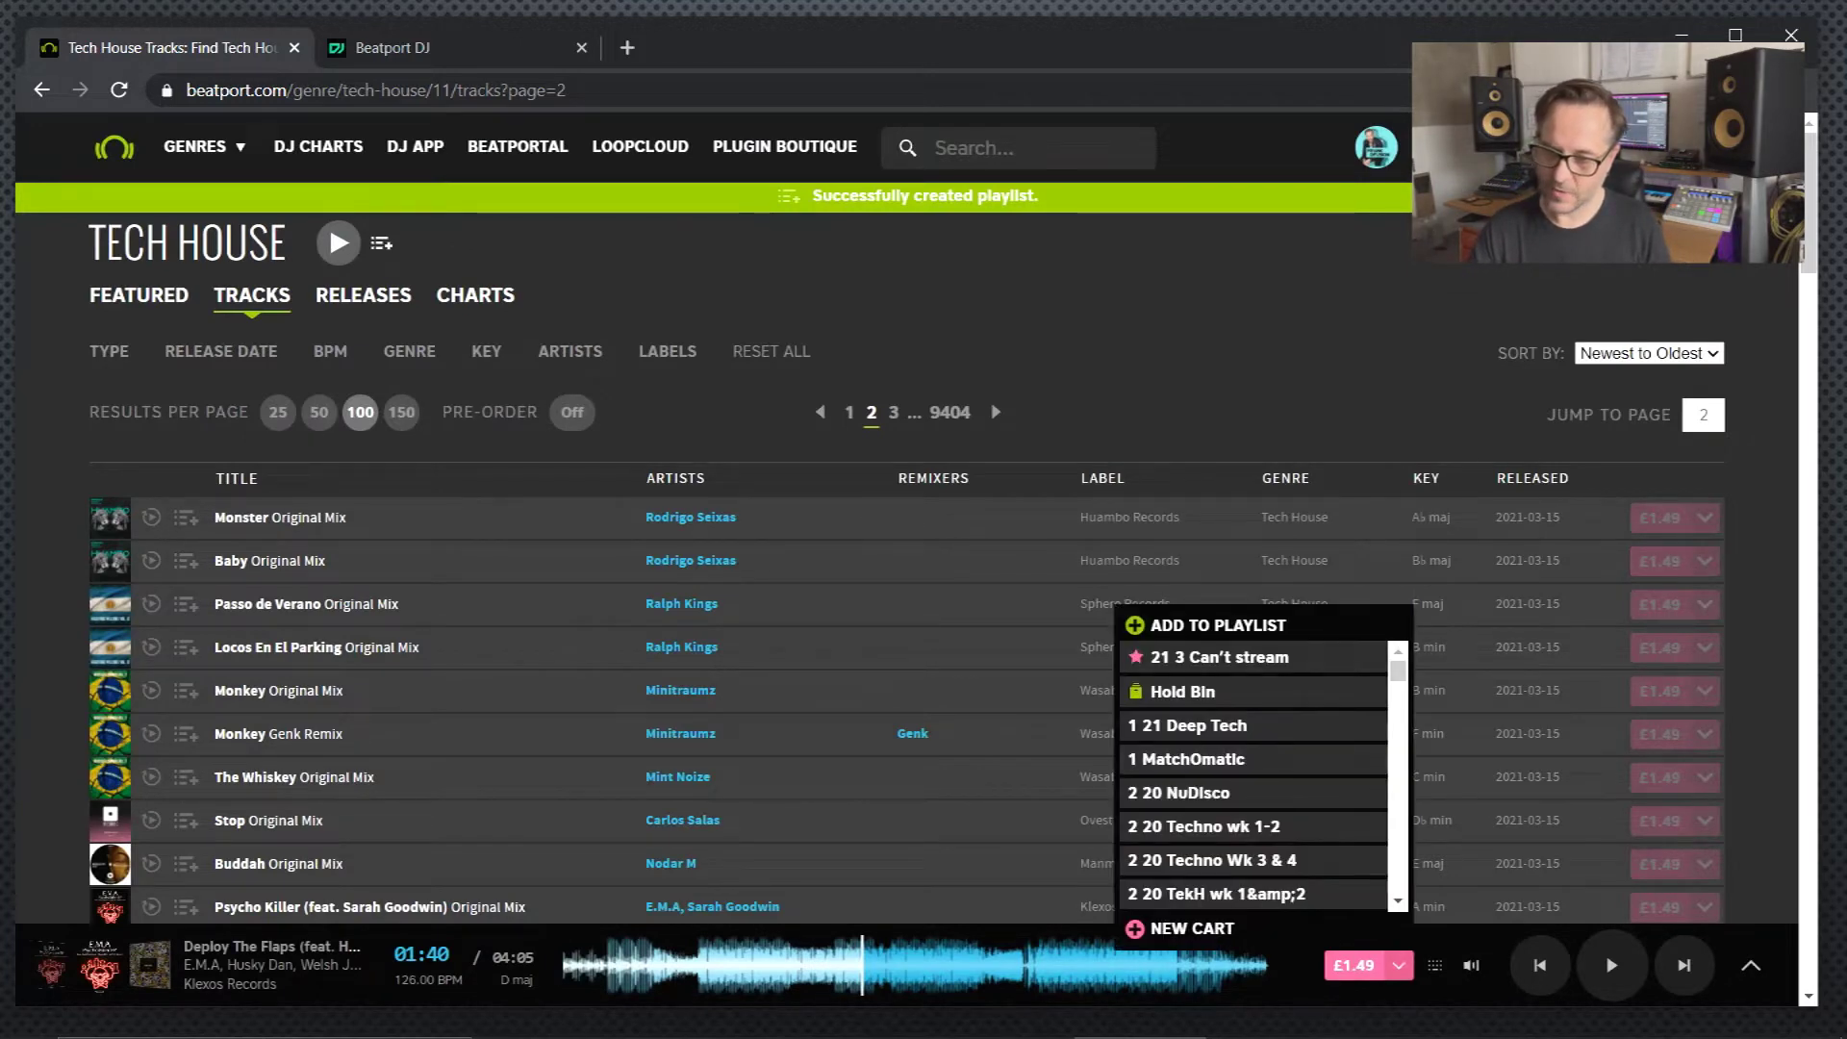
pyautogui.click(1265, 626)
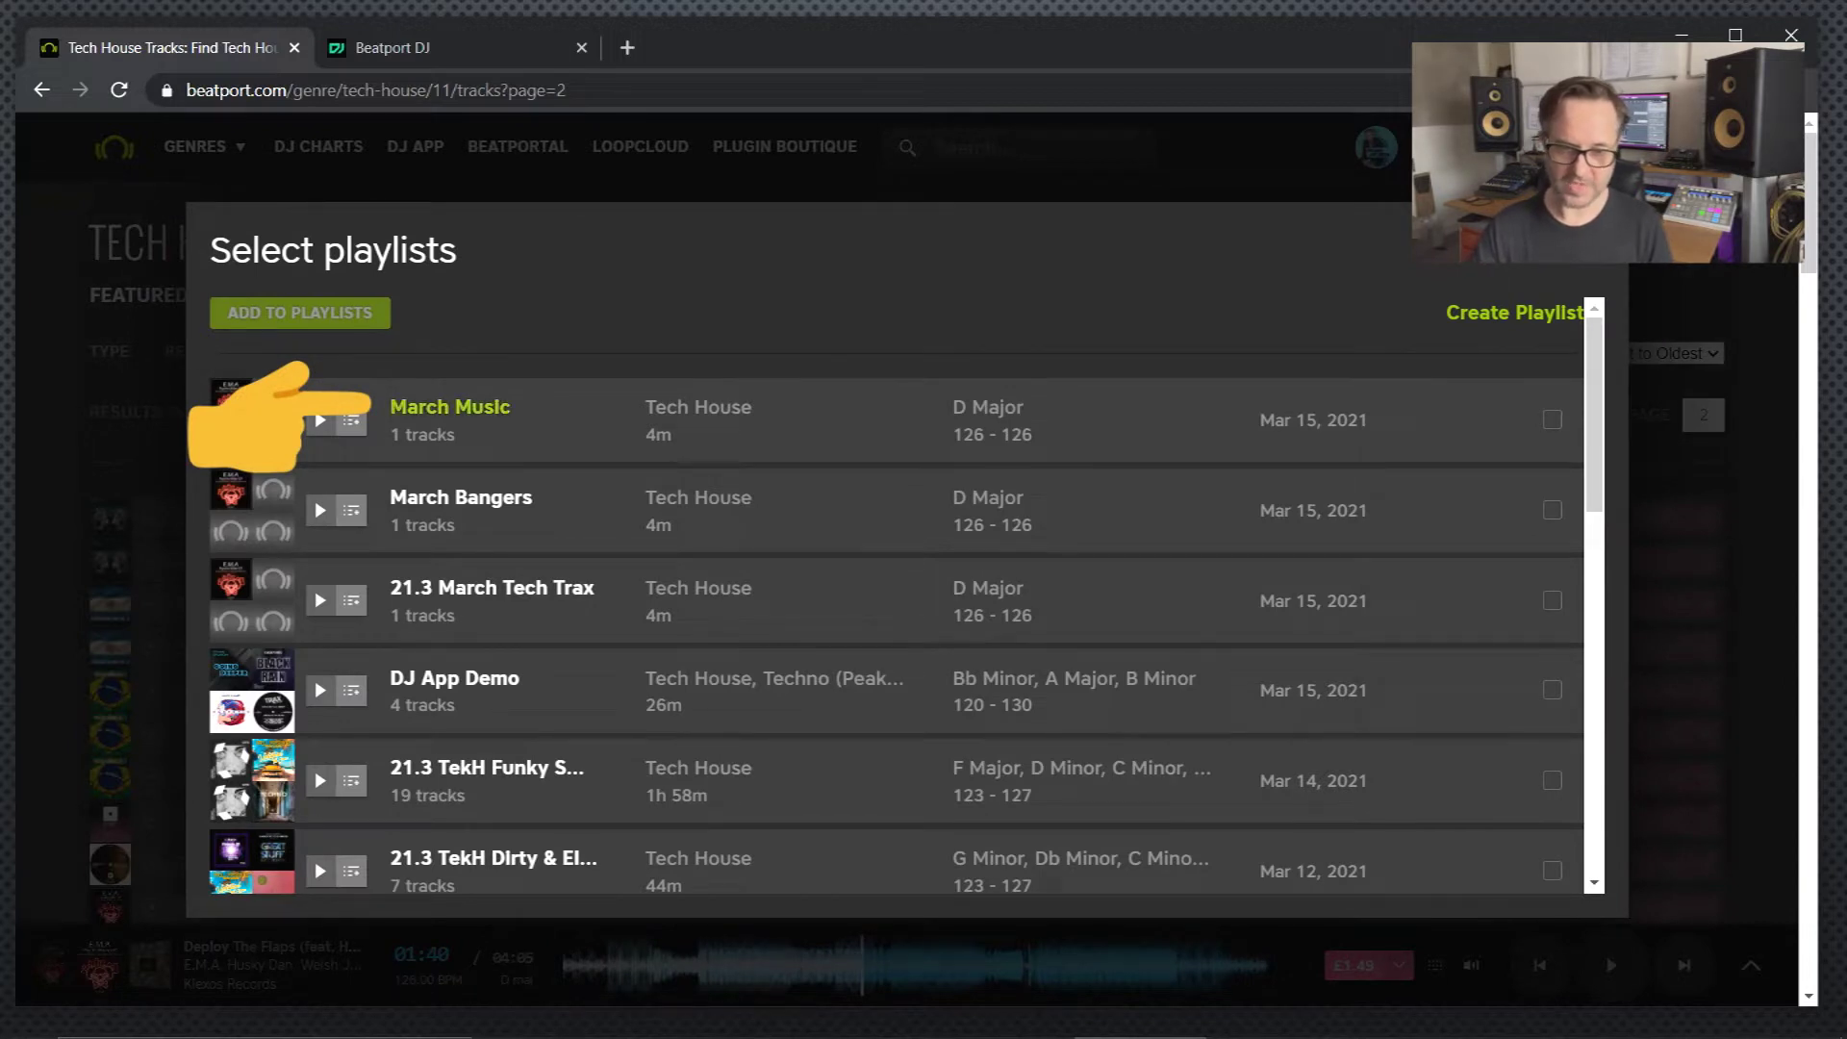
pyautogui.click(449, 406)
pyautogui.click(460, 497)
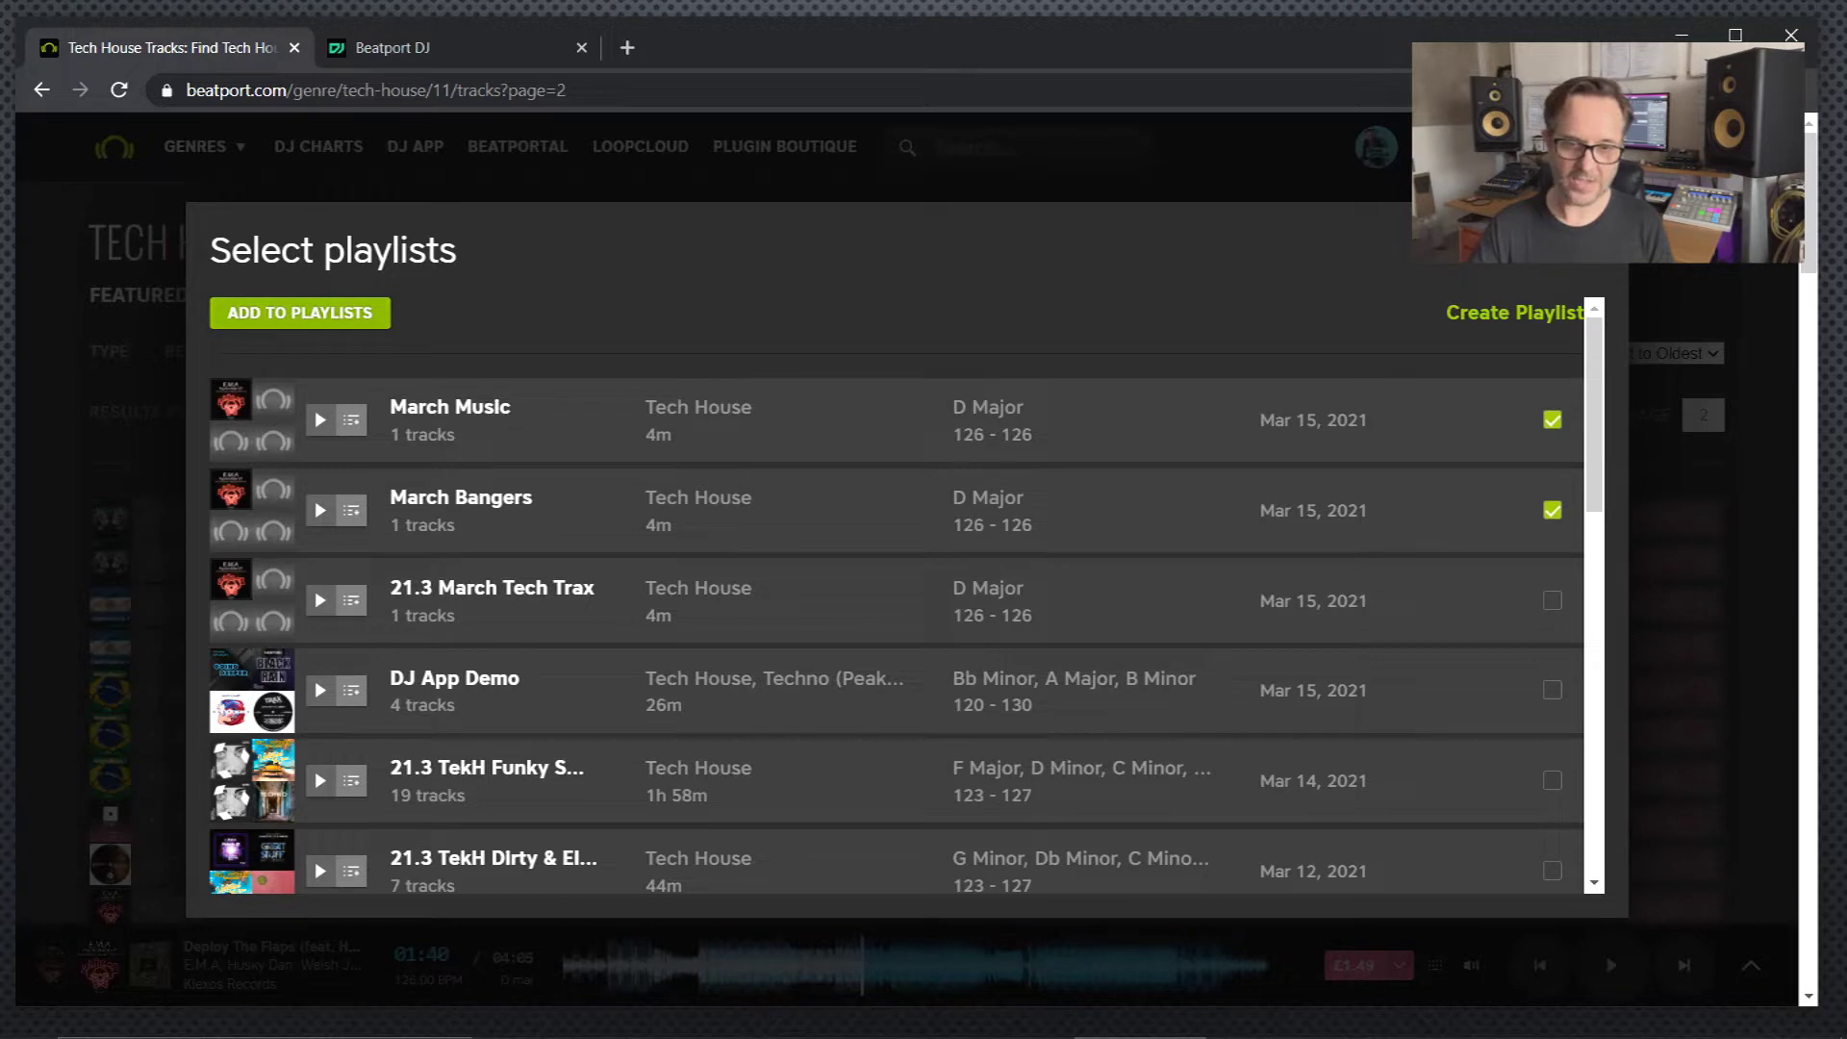
pyautogui.click(299, 313)
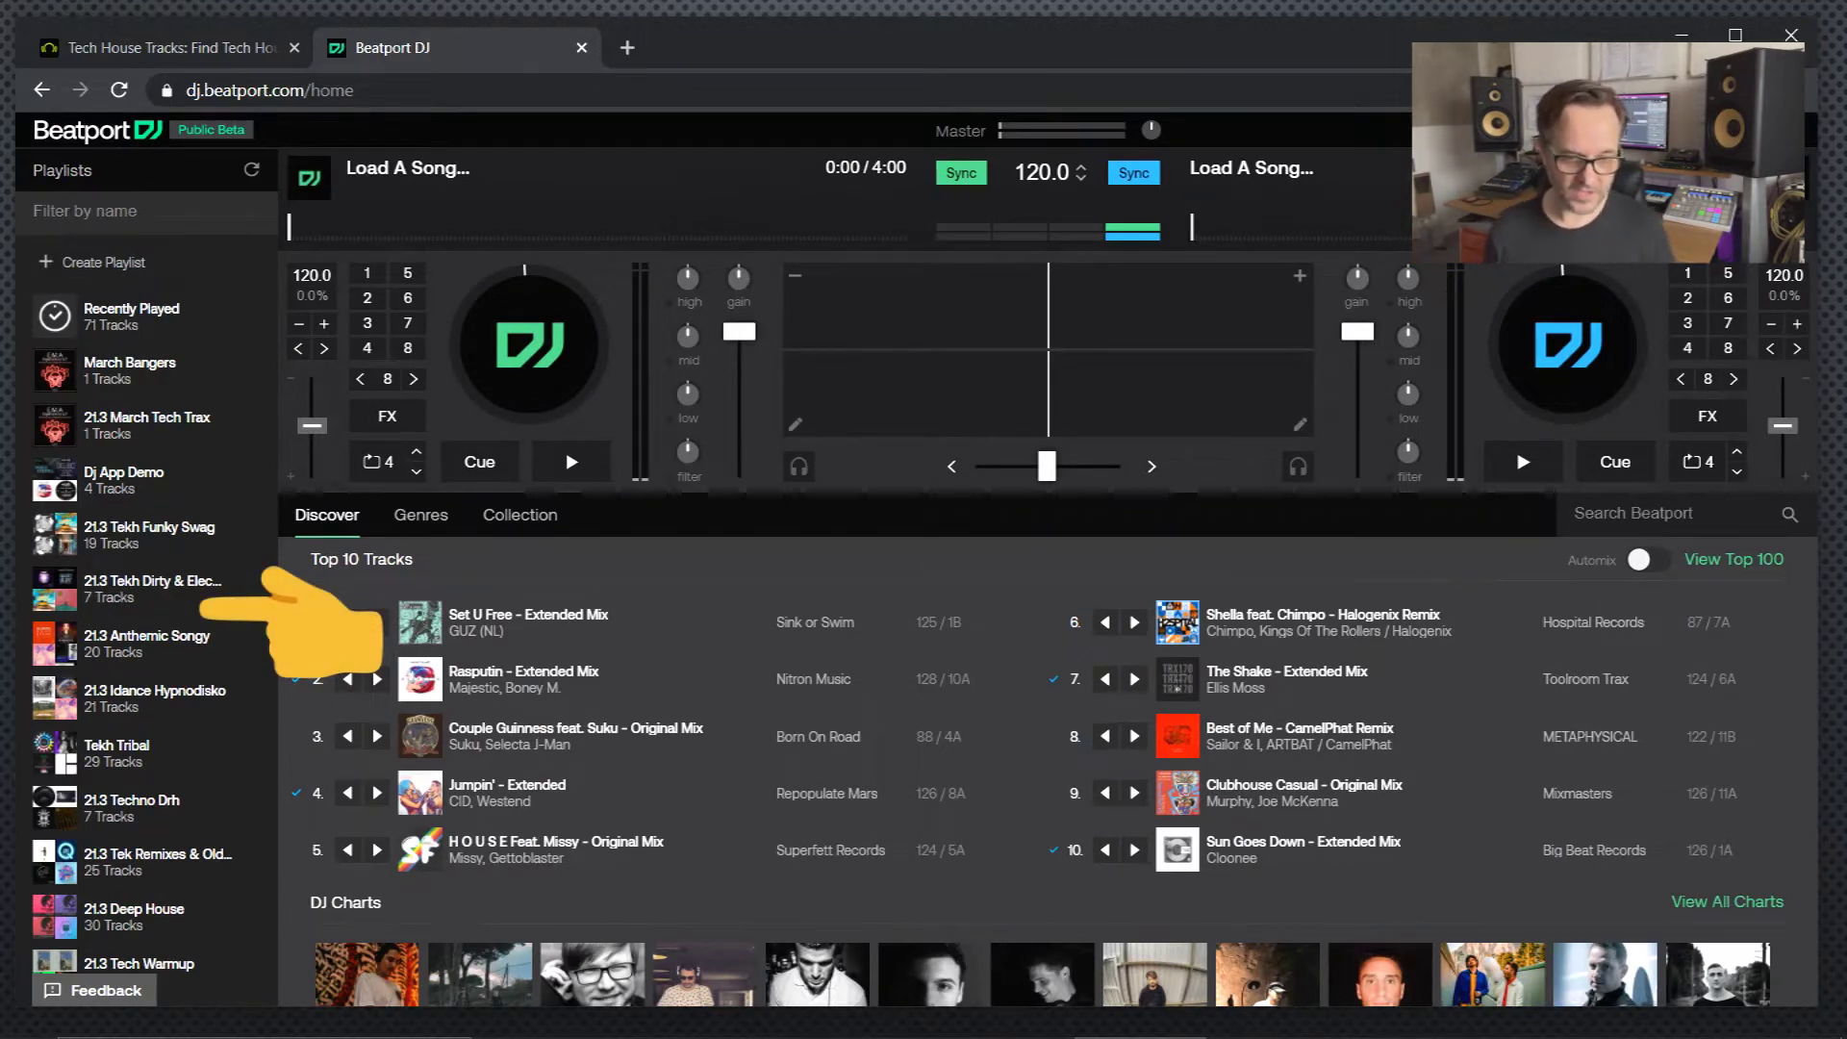
# Step: Look through the playlists, filter them by "techno", and clear the filter
pyautogui.scroll(-1, 144, 769)
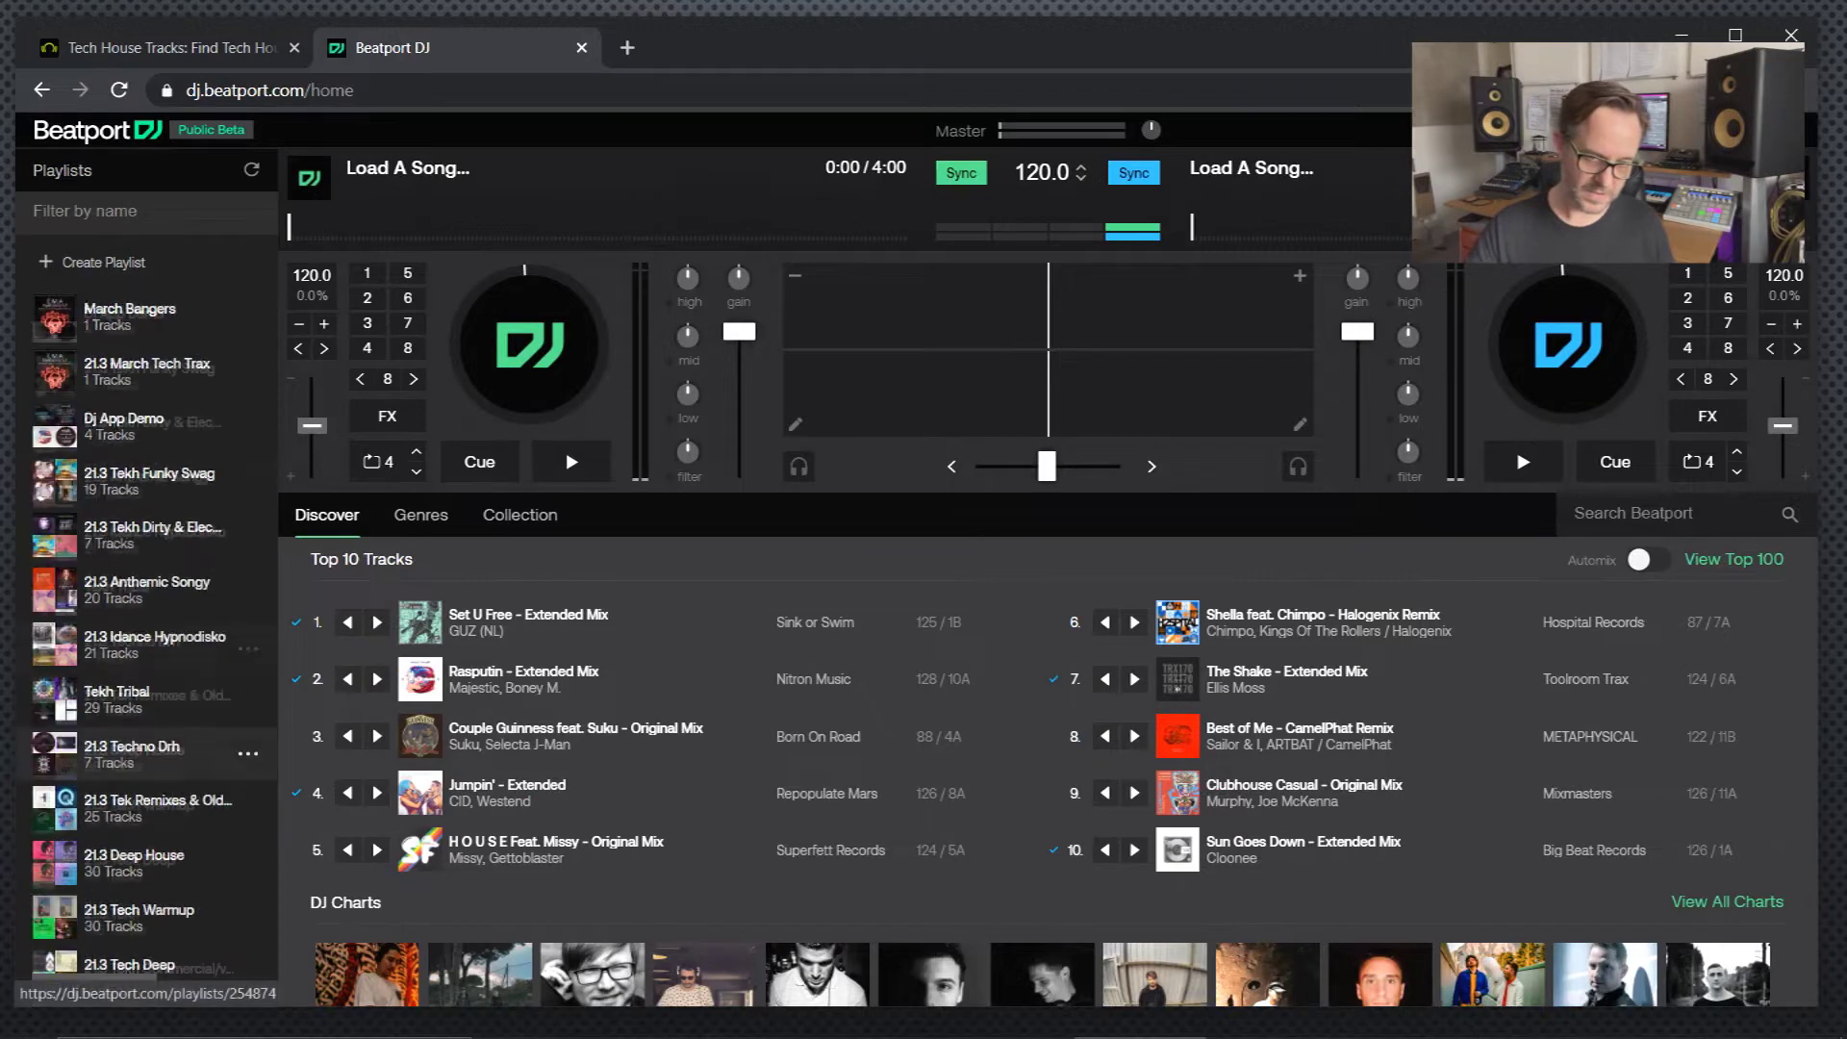
pyautogui.scroll(-3, 145, 721)
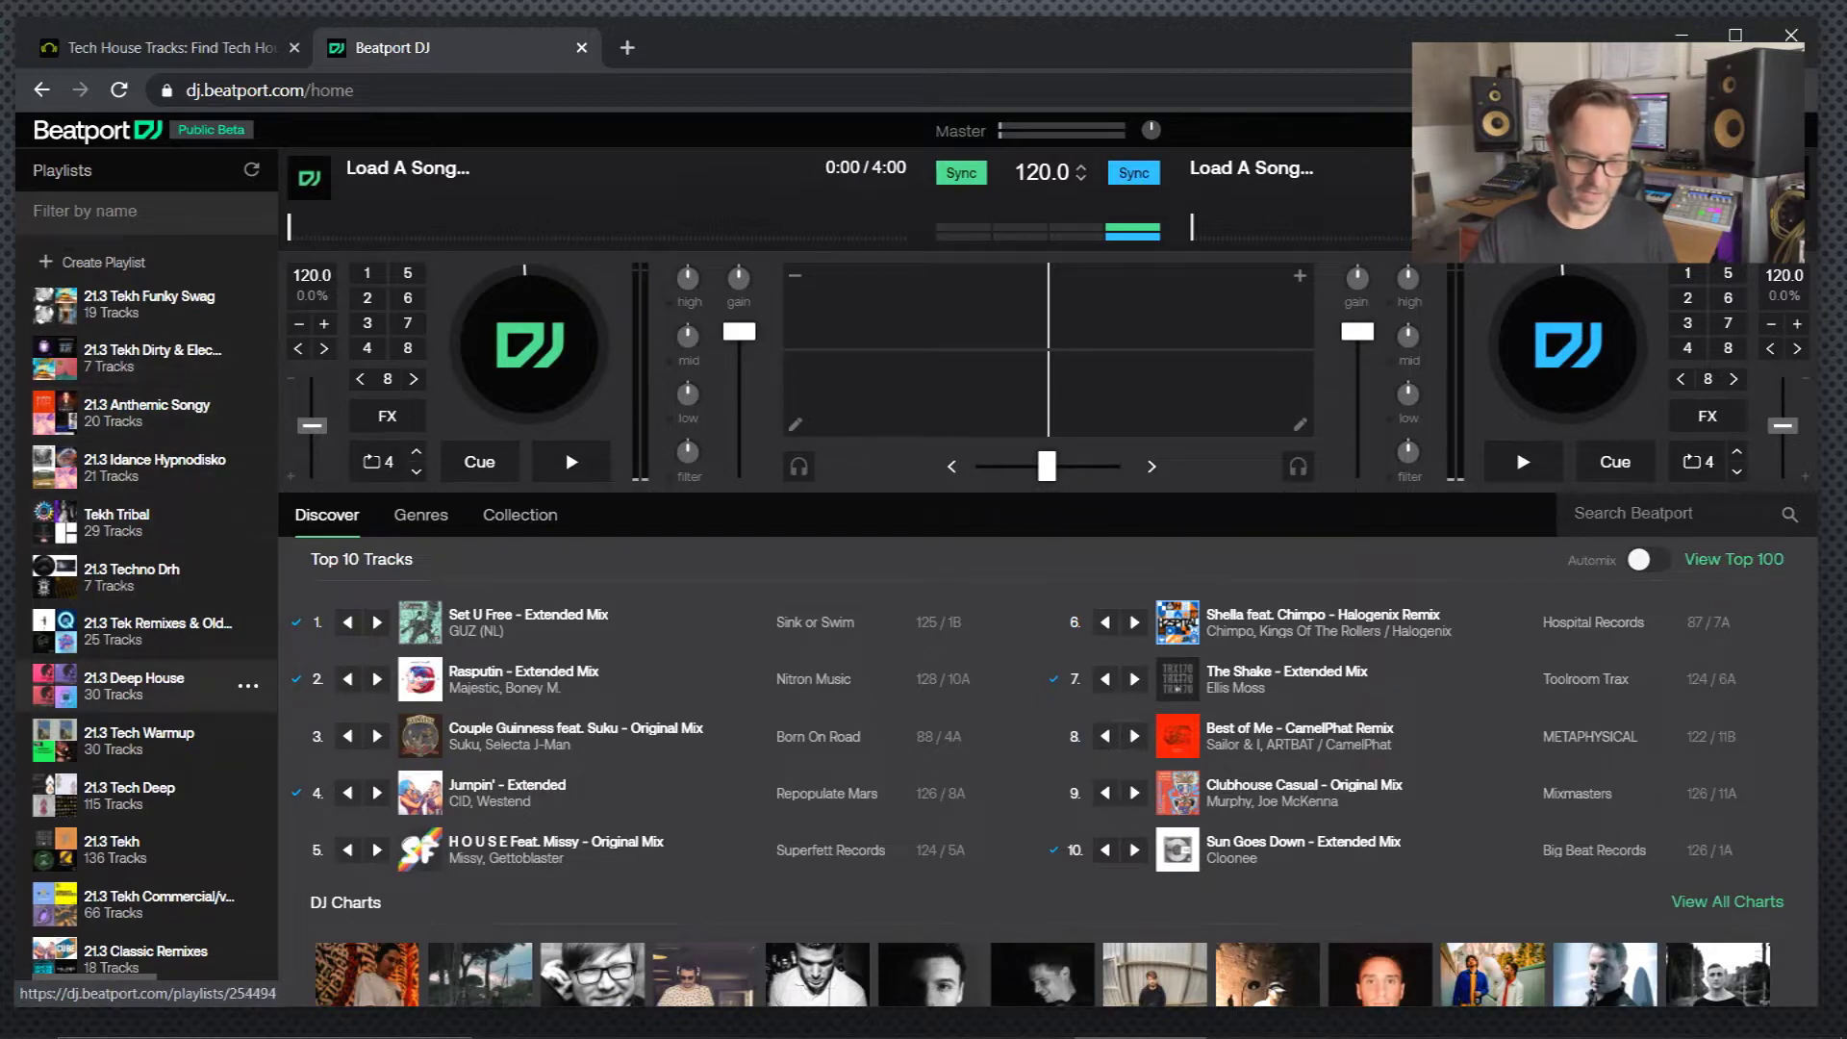
pyautogui.scroll(-1, 154, 685)
pyautogui.scroll(4, 153, 685)
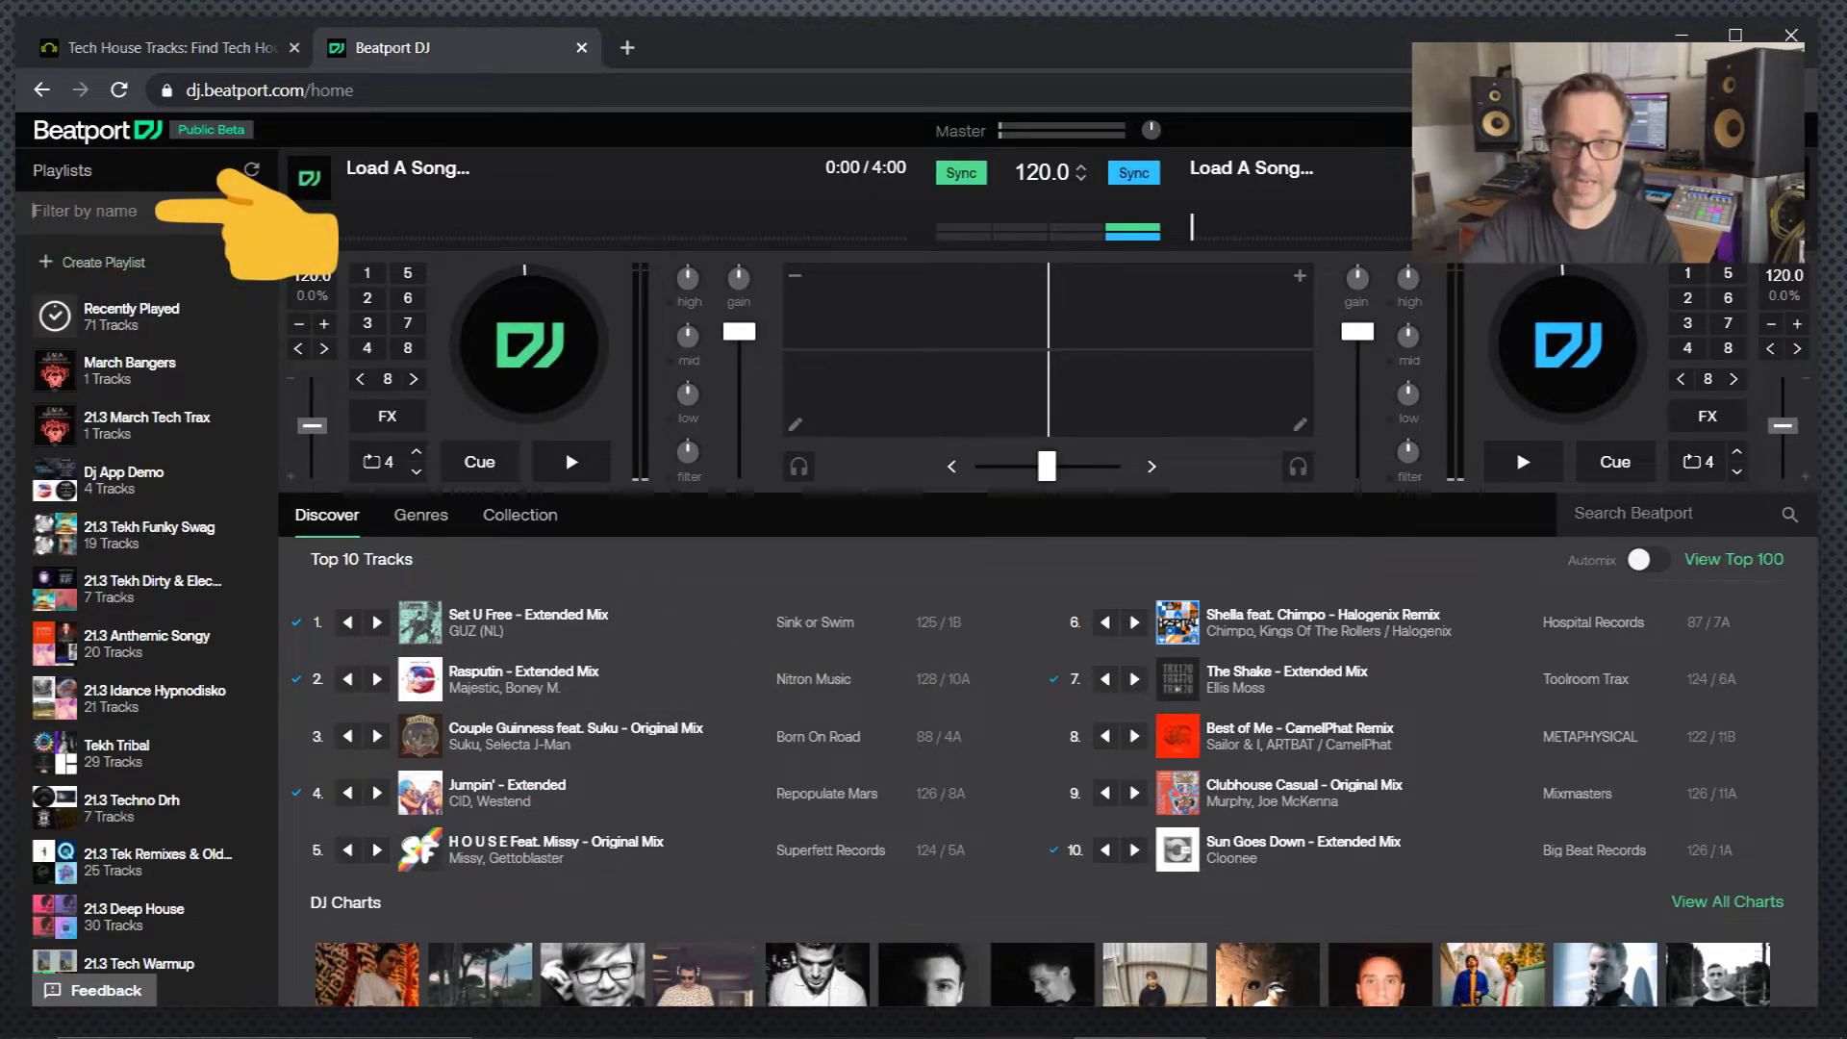
pyautogui.write('techno')
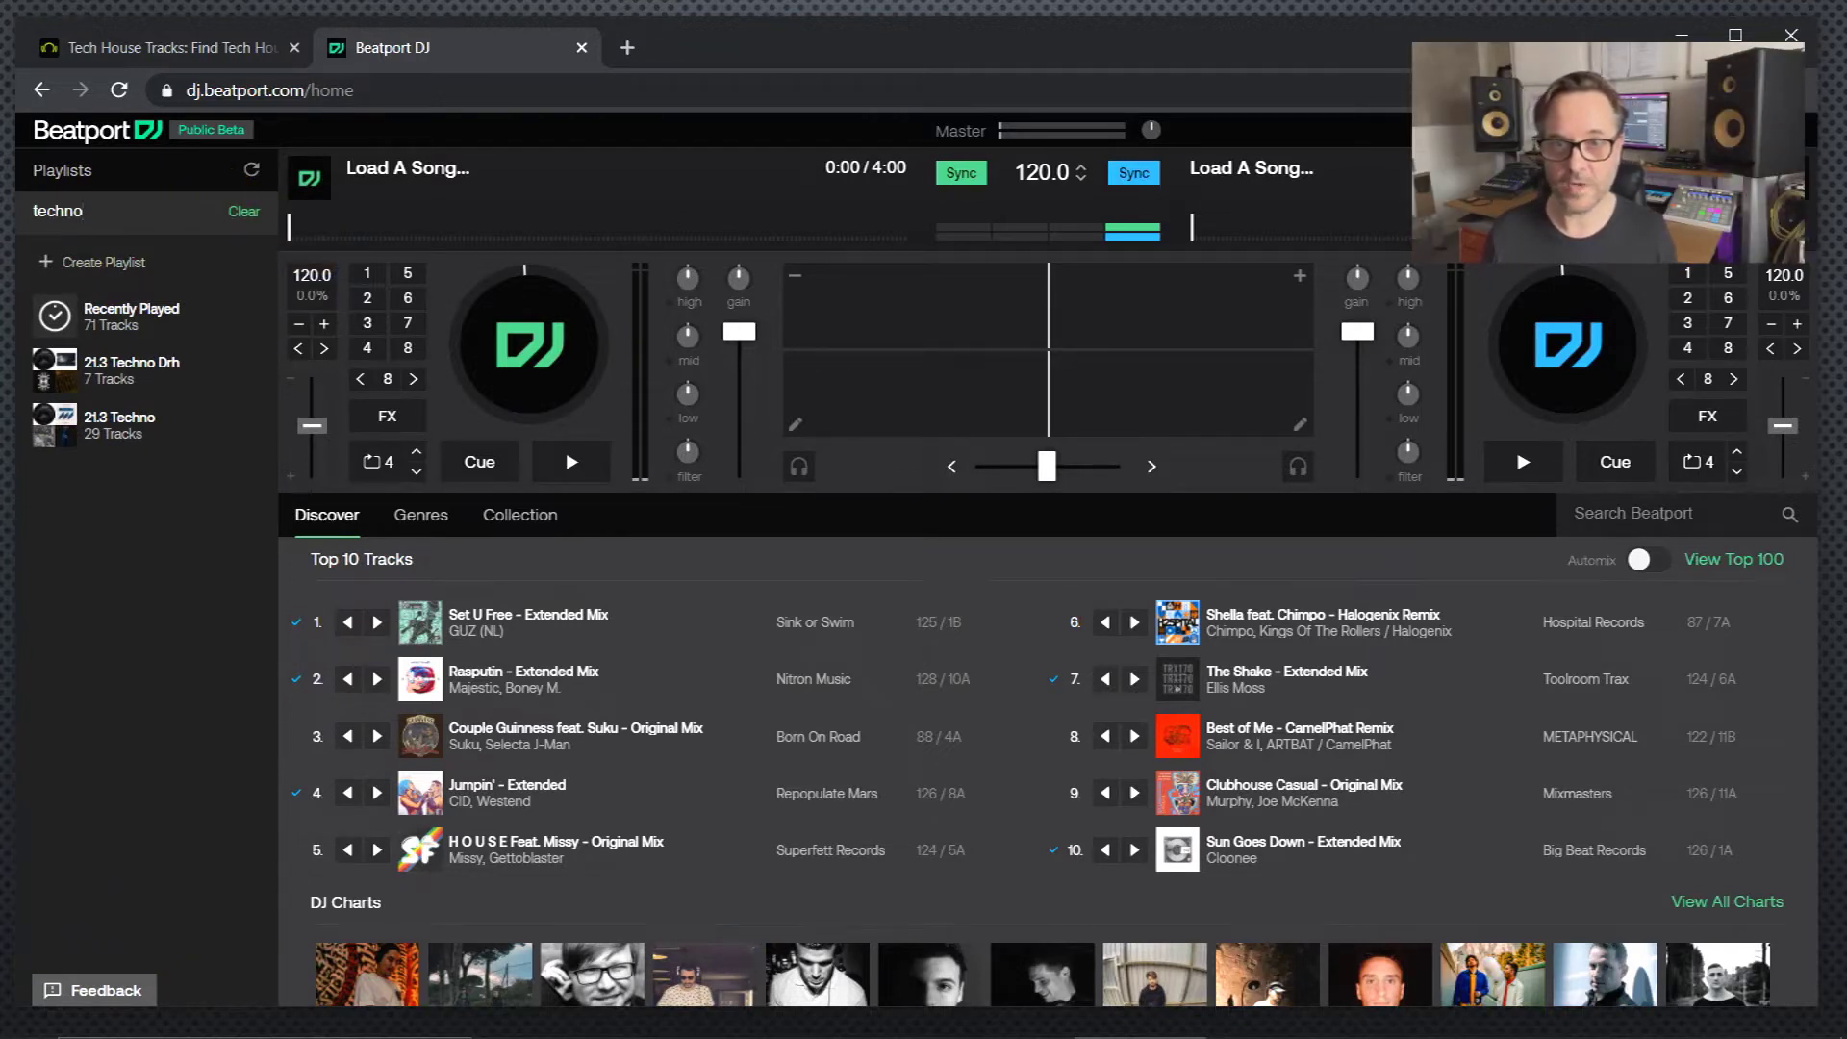
pyautogui.click(244, 210)
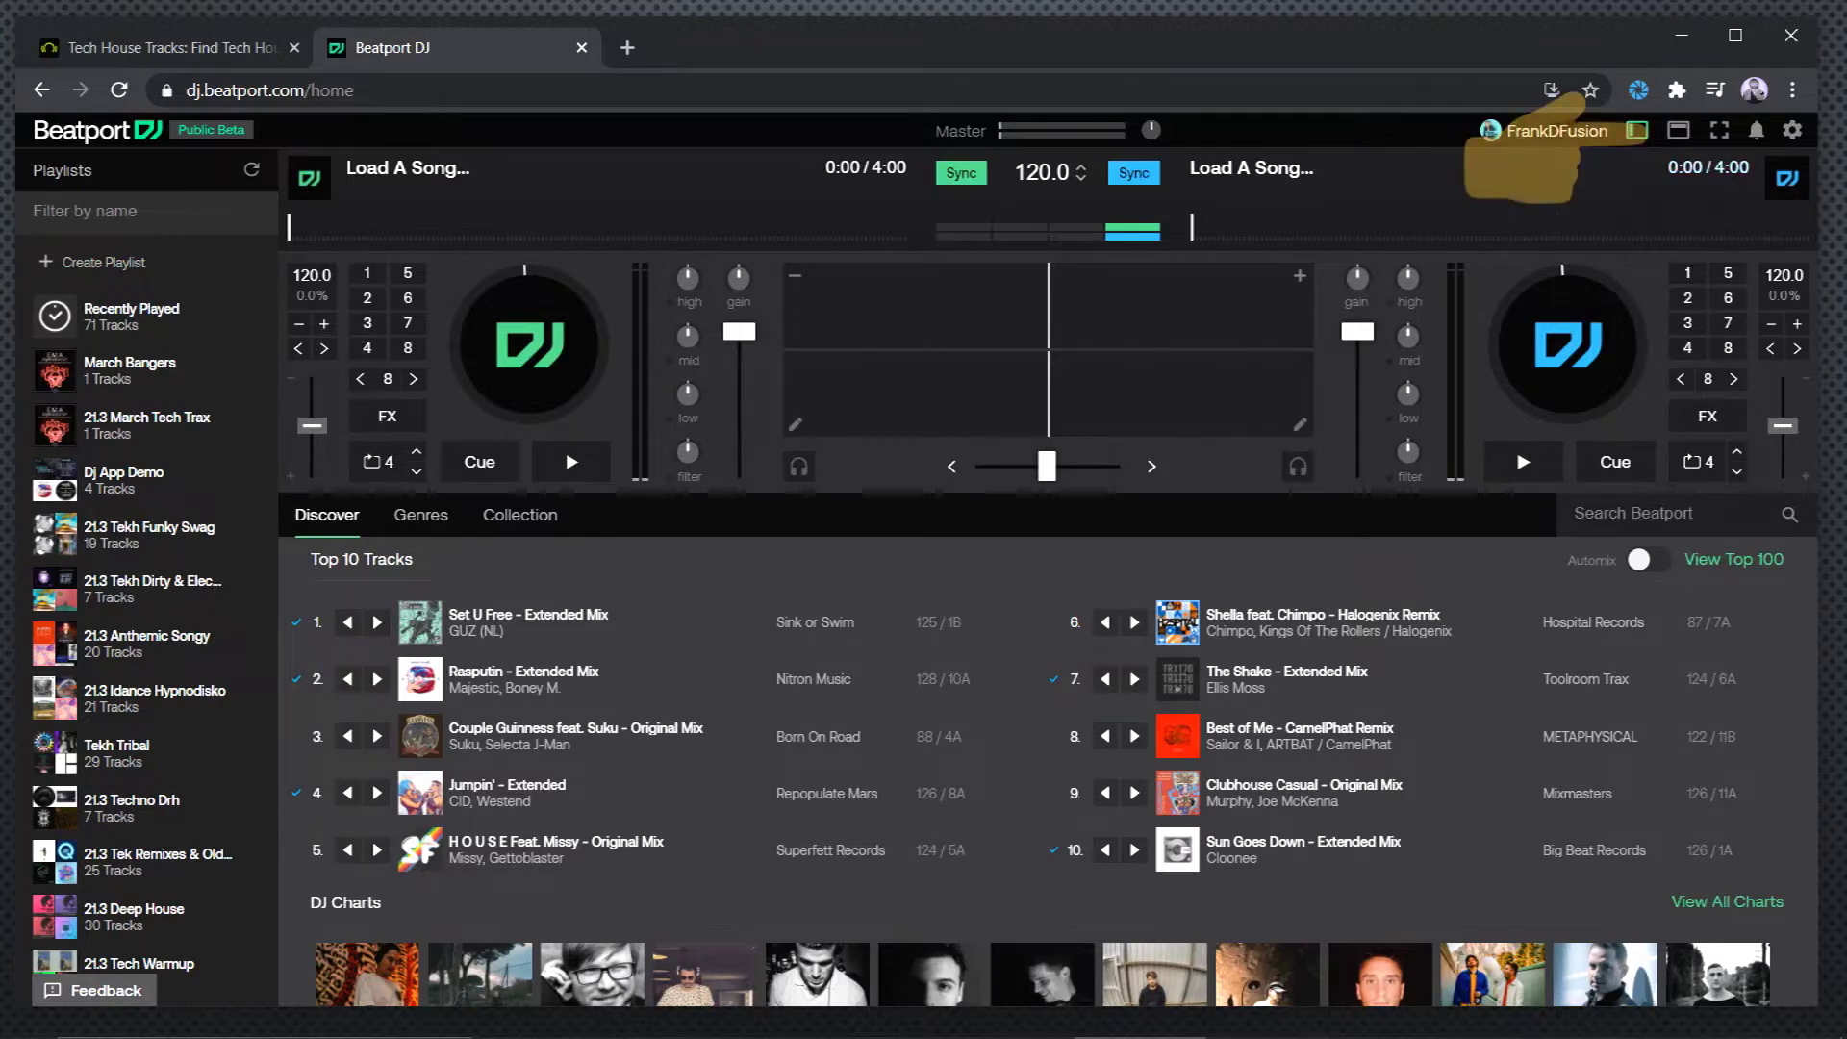
# Step: Collapse the decks and mixer to the compact player, view the Tech House genre page and return to Discover
pyautogui.click(1678, 130)
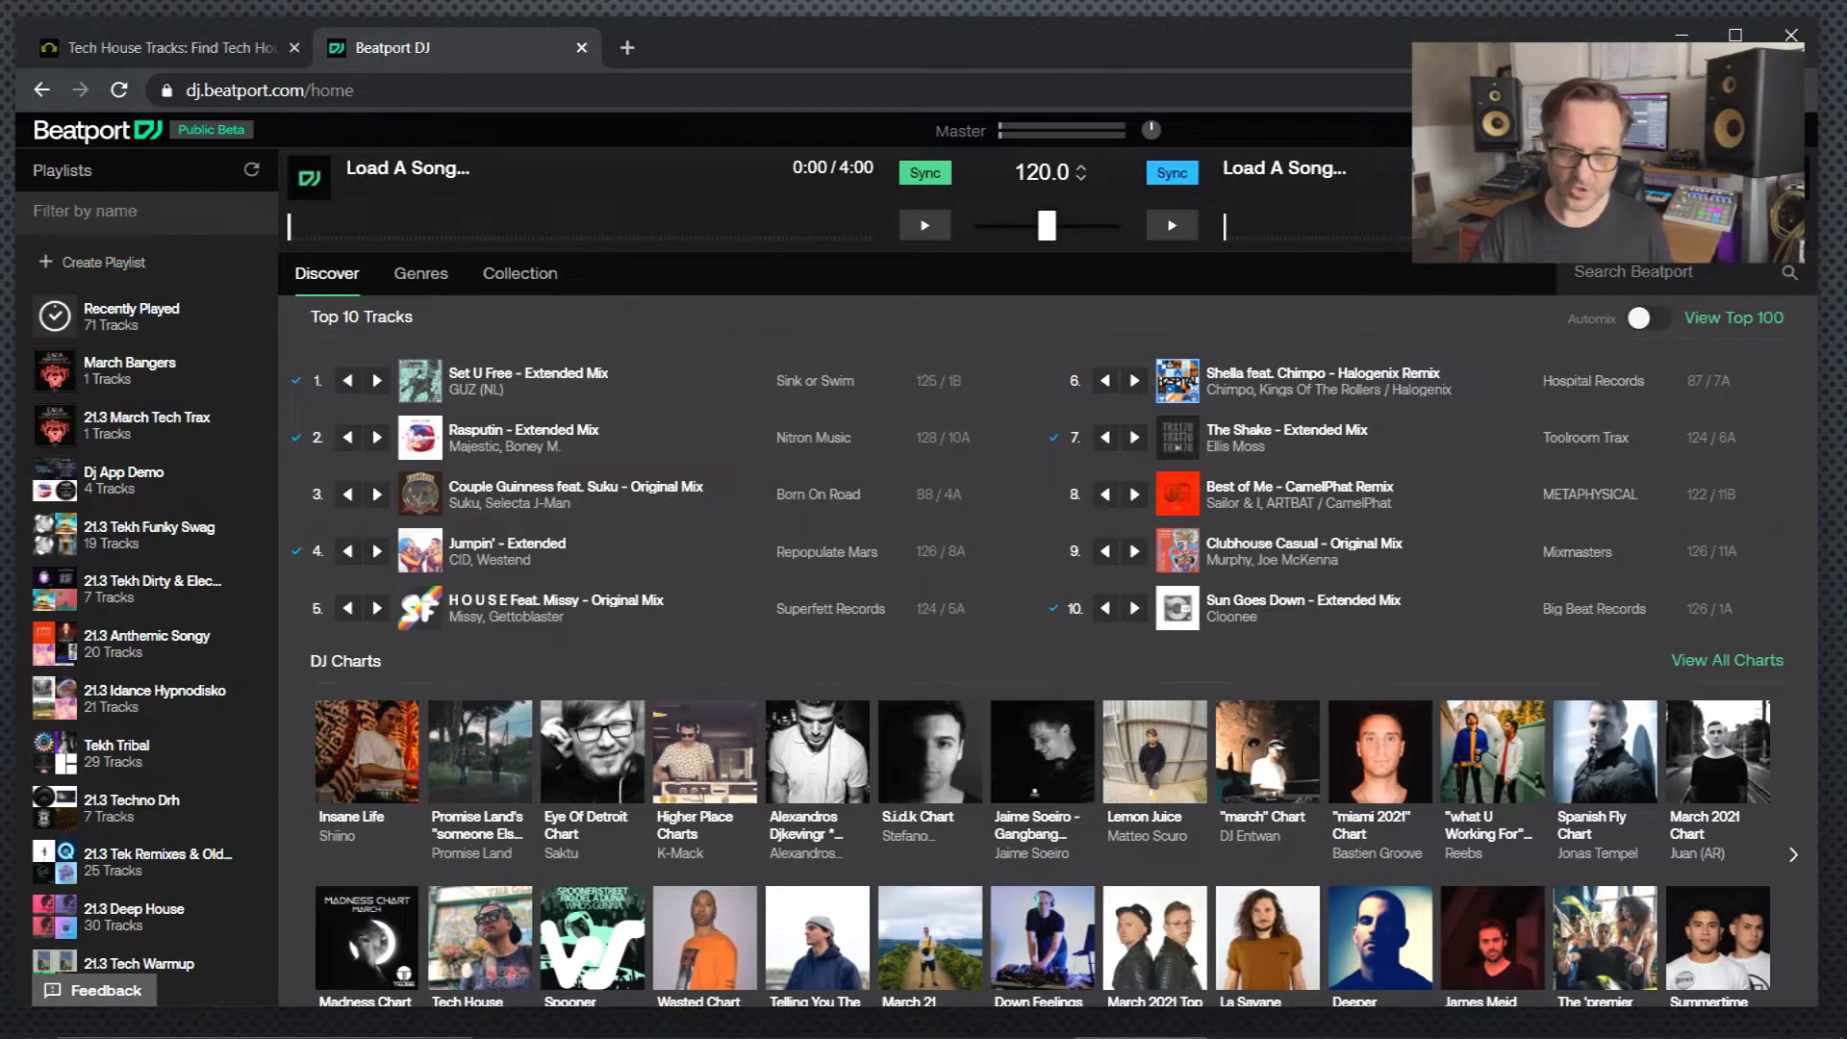
pyautogui.click(420, 274)
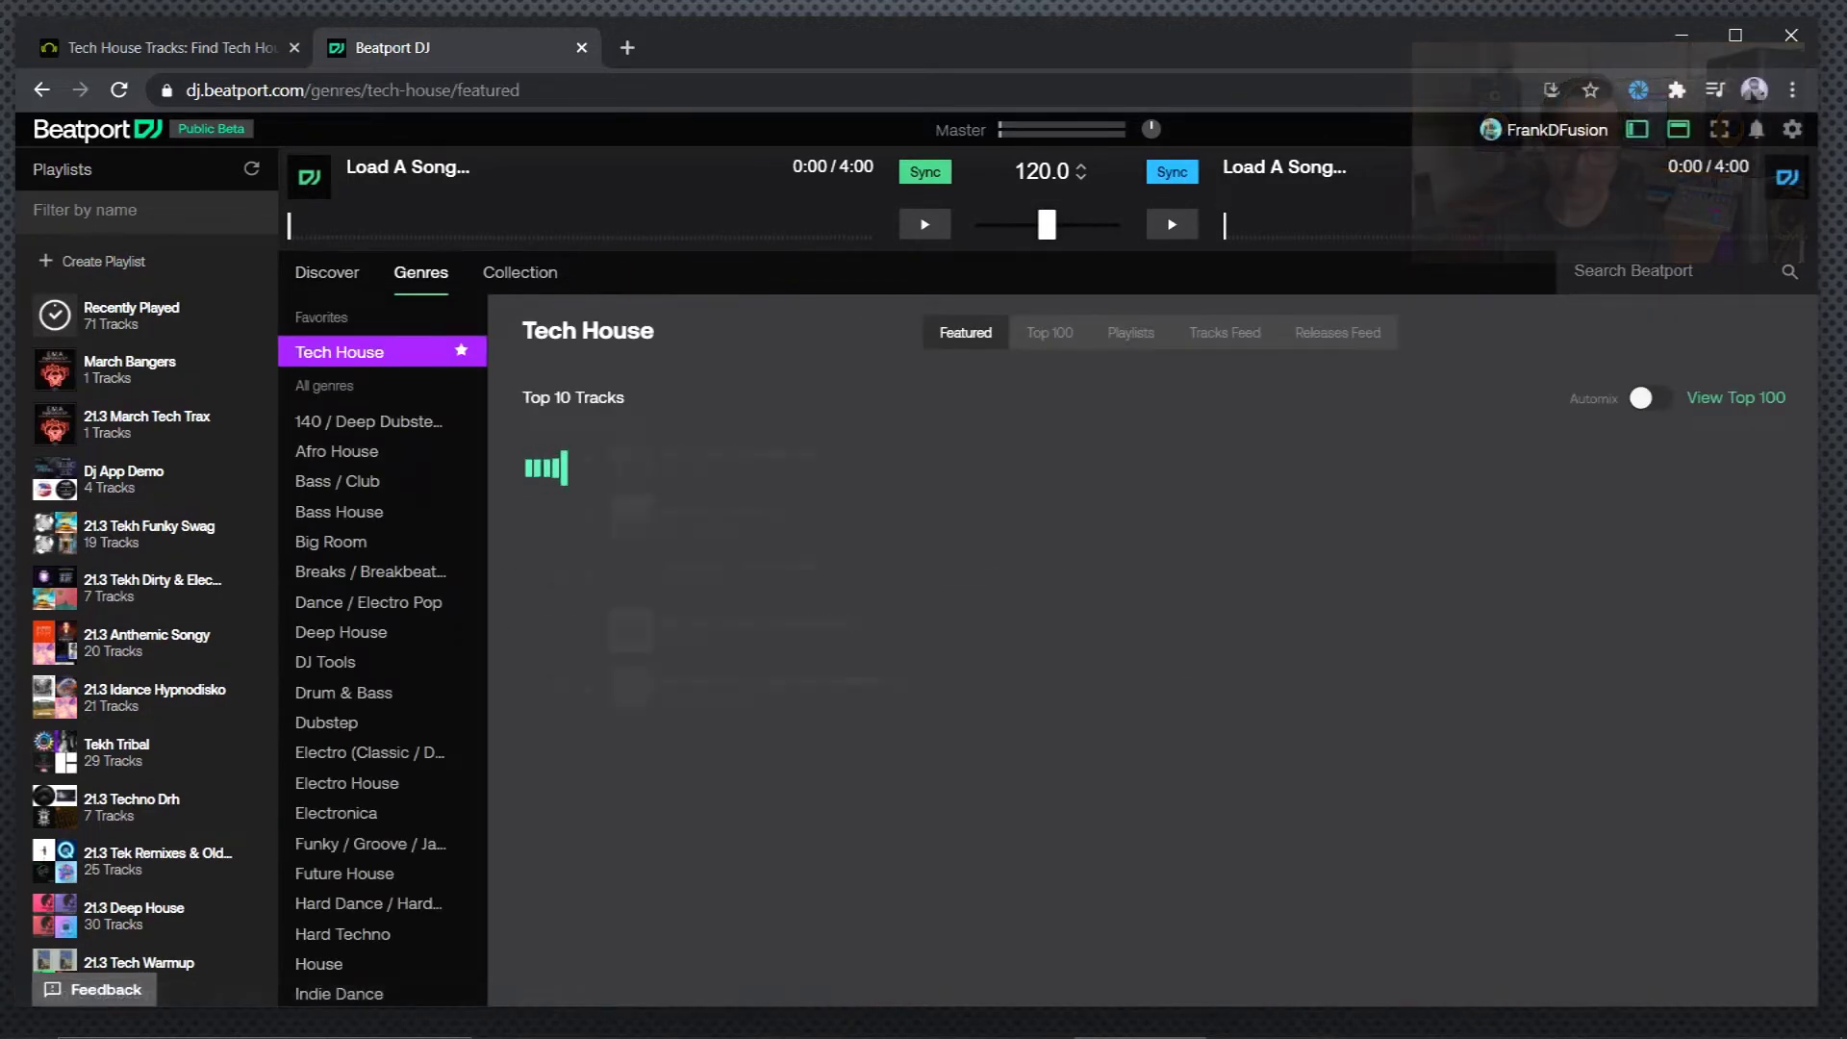
pyautogui.click(327, 273)
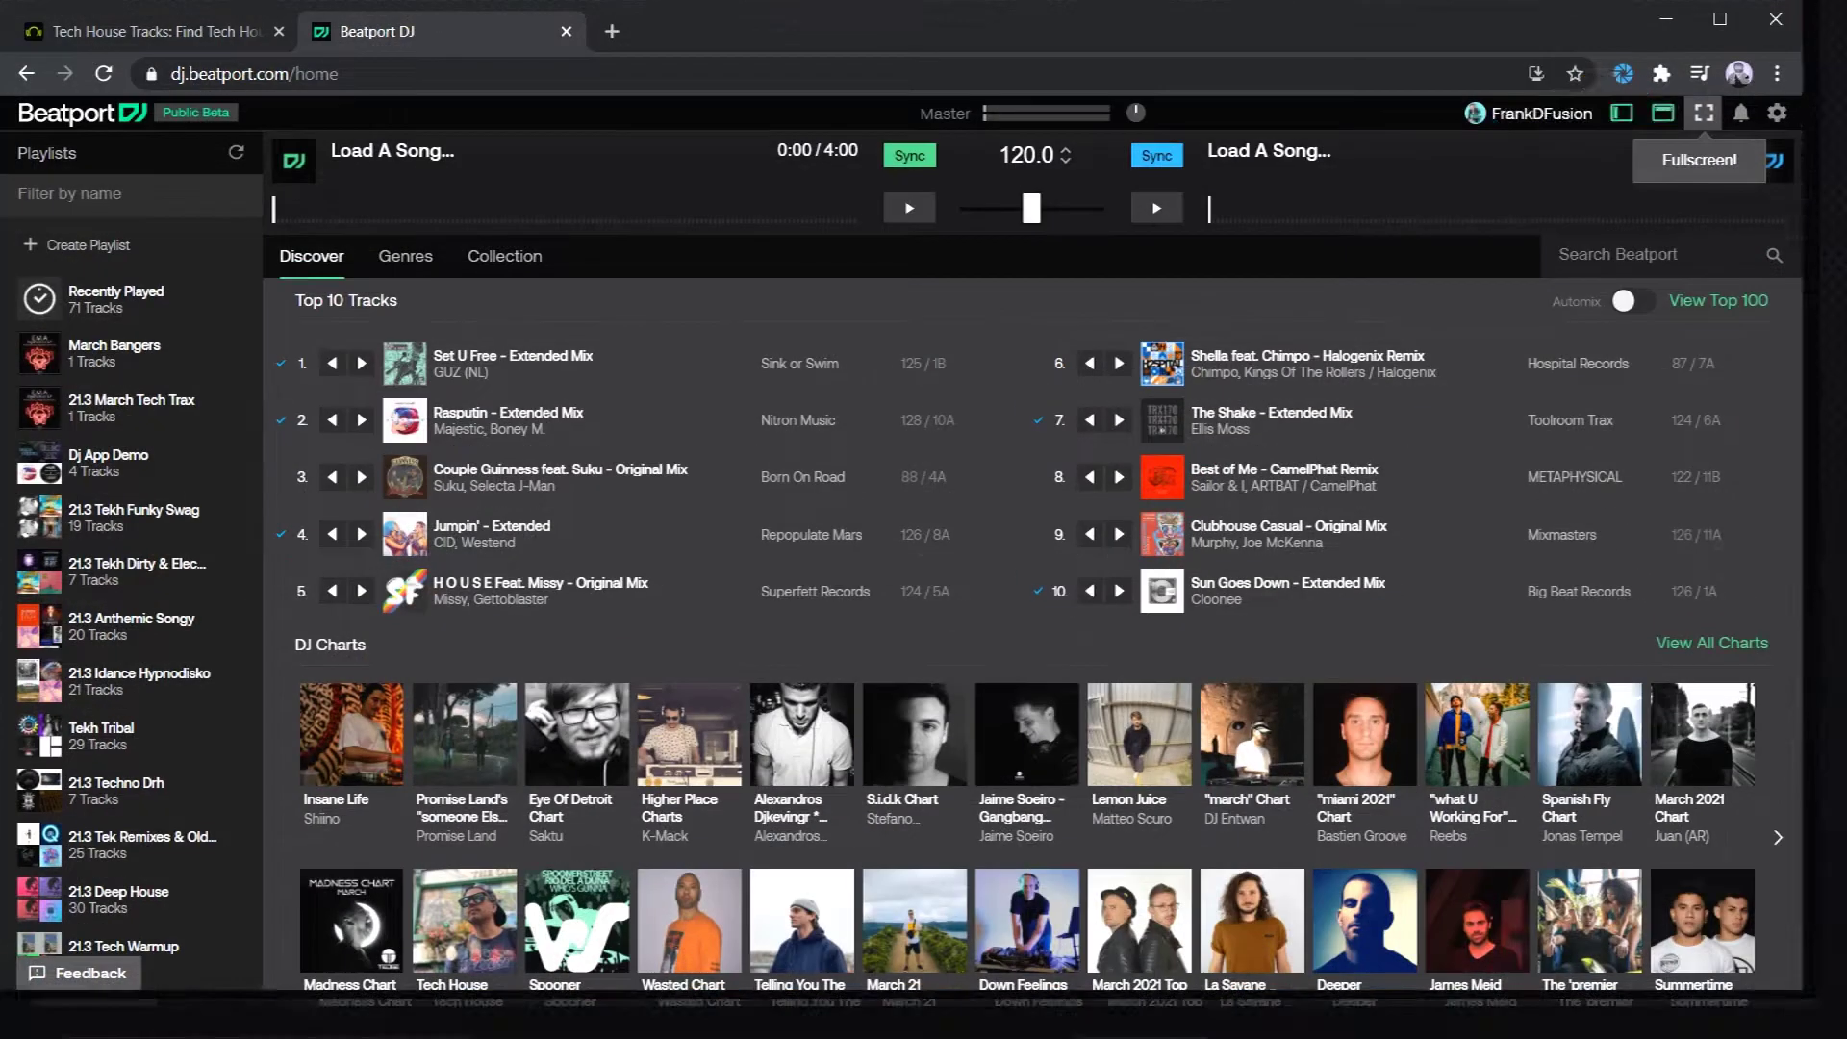
# Step: View the app in full screen and exit it, and read and close the Beatport DJ news
pyautogui.click(1719, 129)
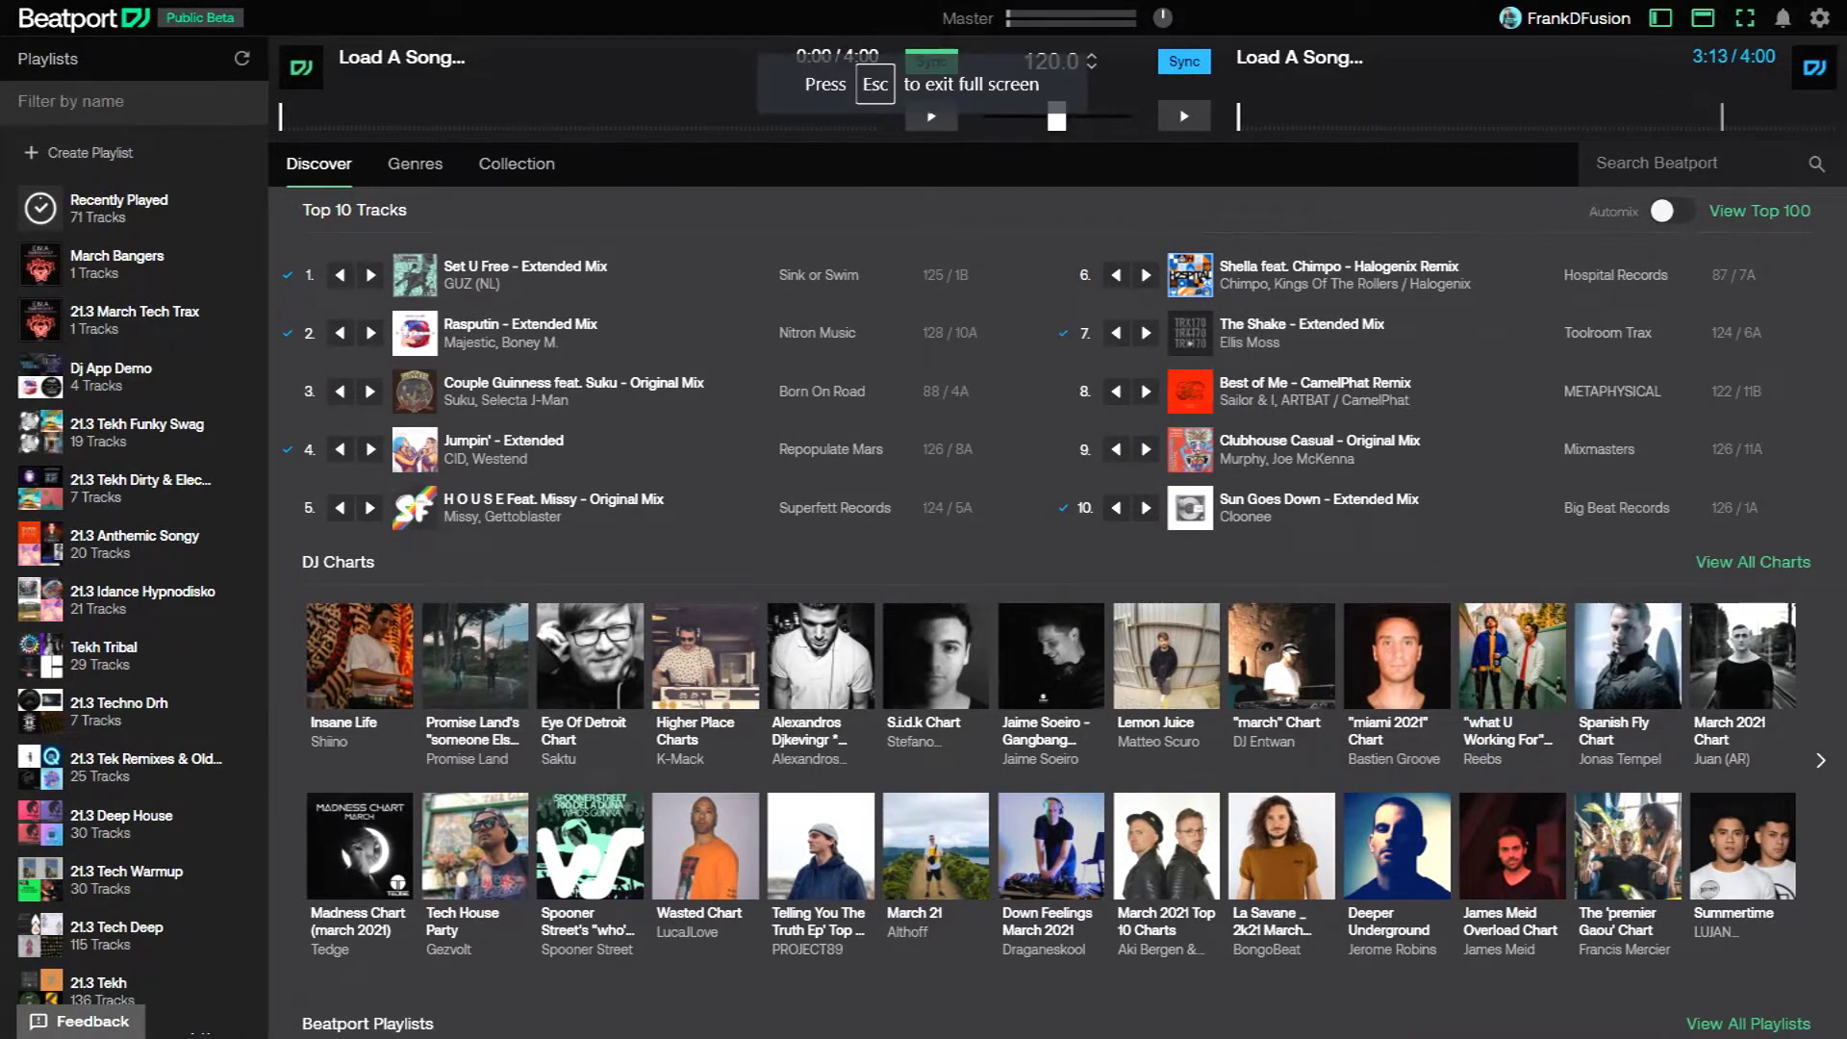
pyautogui.press('Escape')
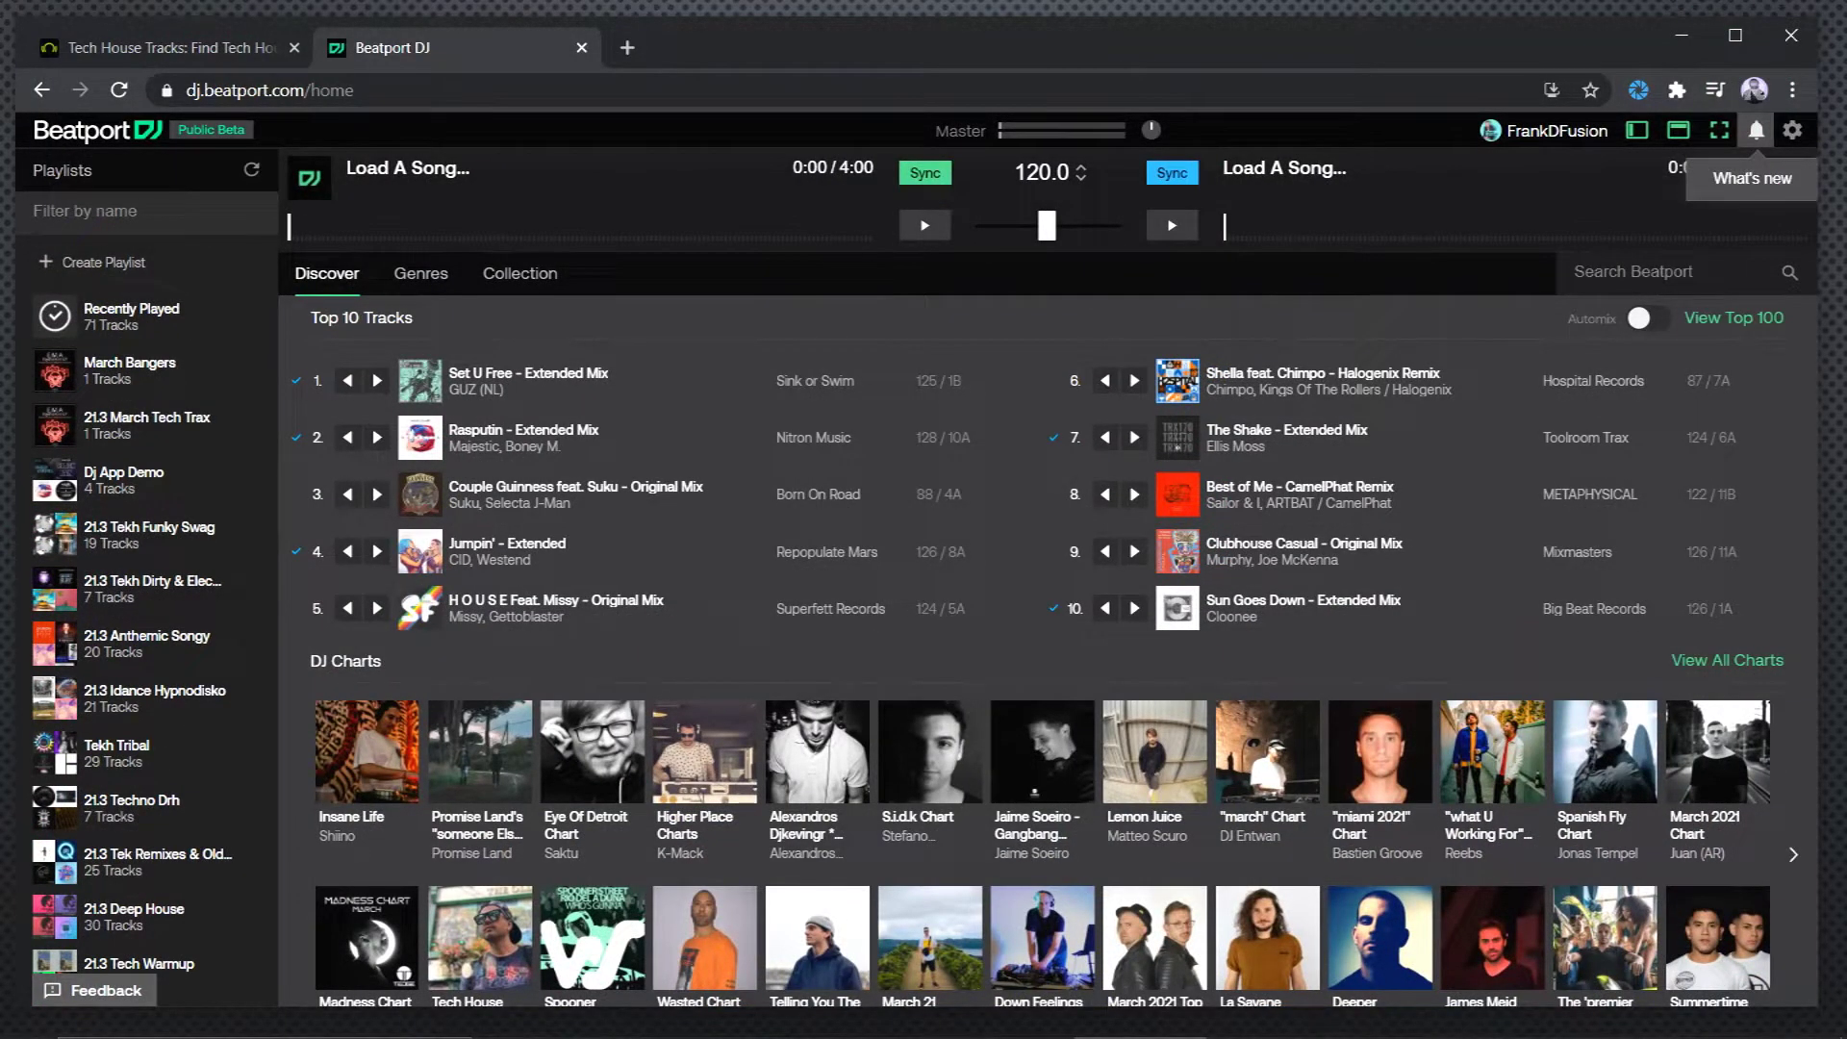
pyautogui.click(1755, 130)
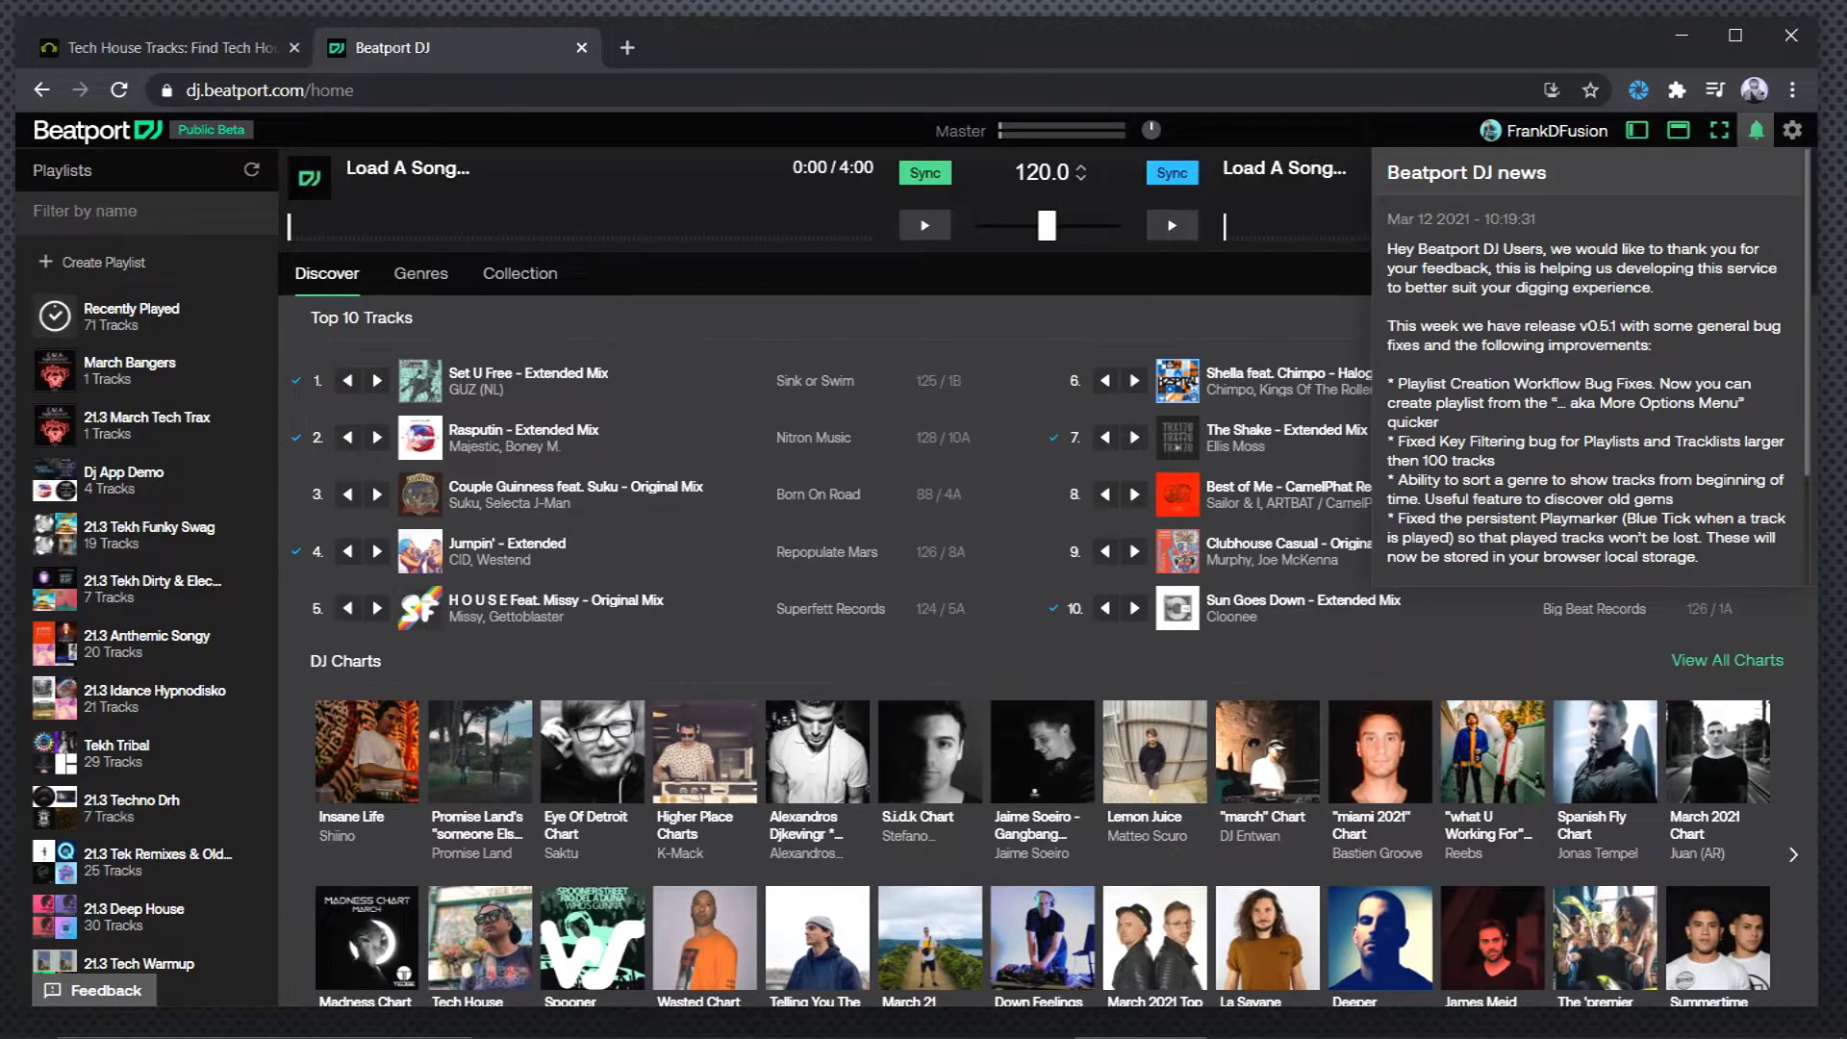
pyautogui.click(1755, 130)
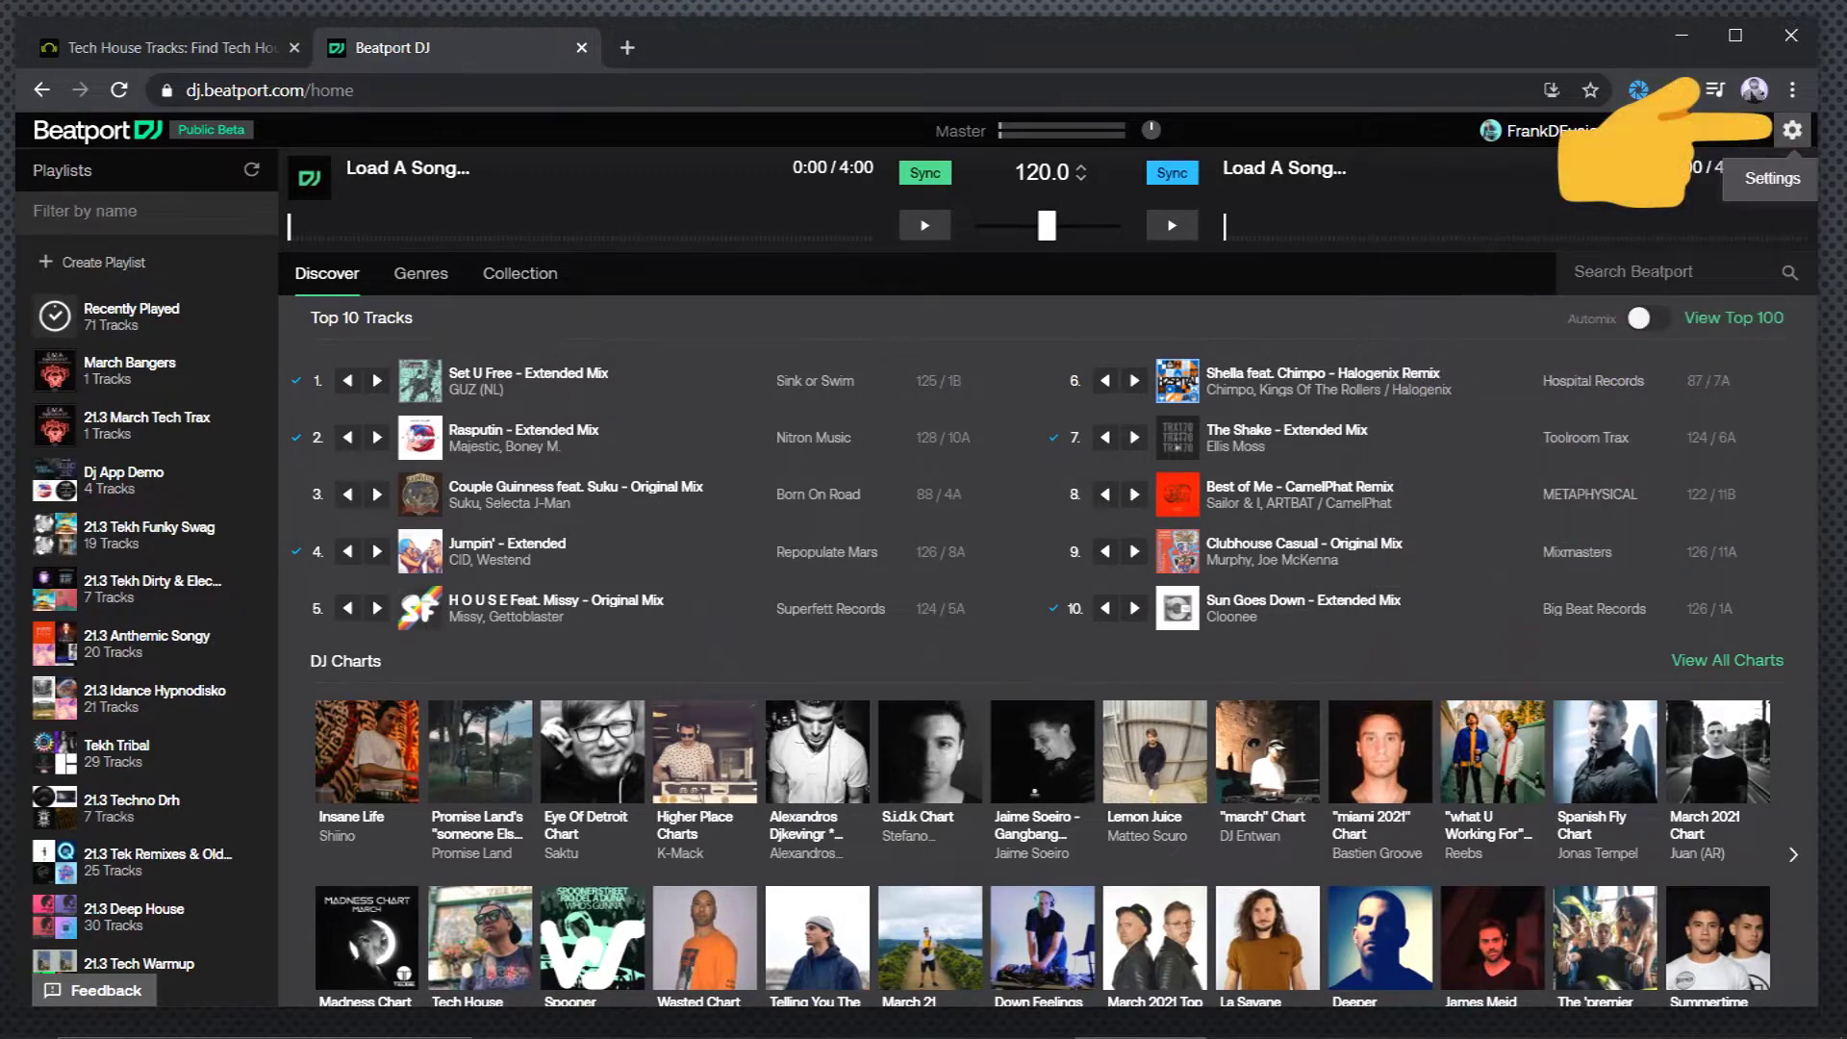
# Step: Open the settings and examine the account details and the player, audio and headphones options
pyautogui.click(1791, 130)
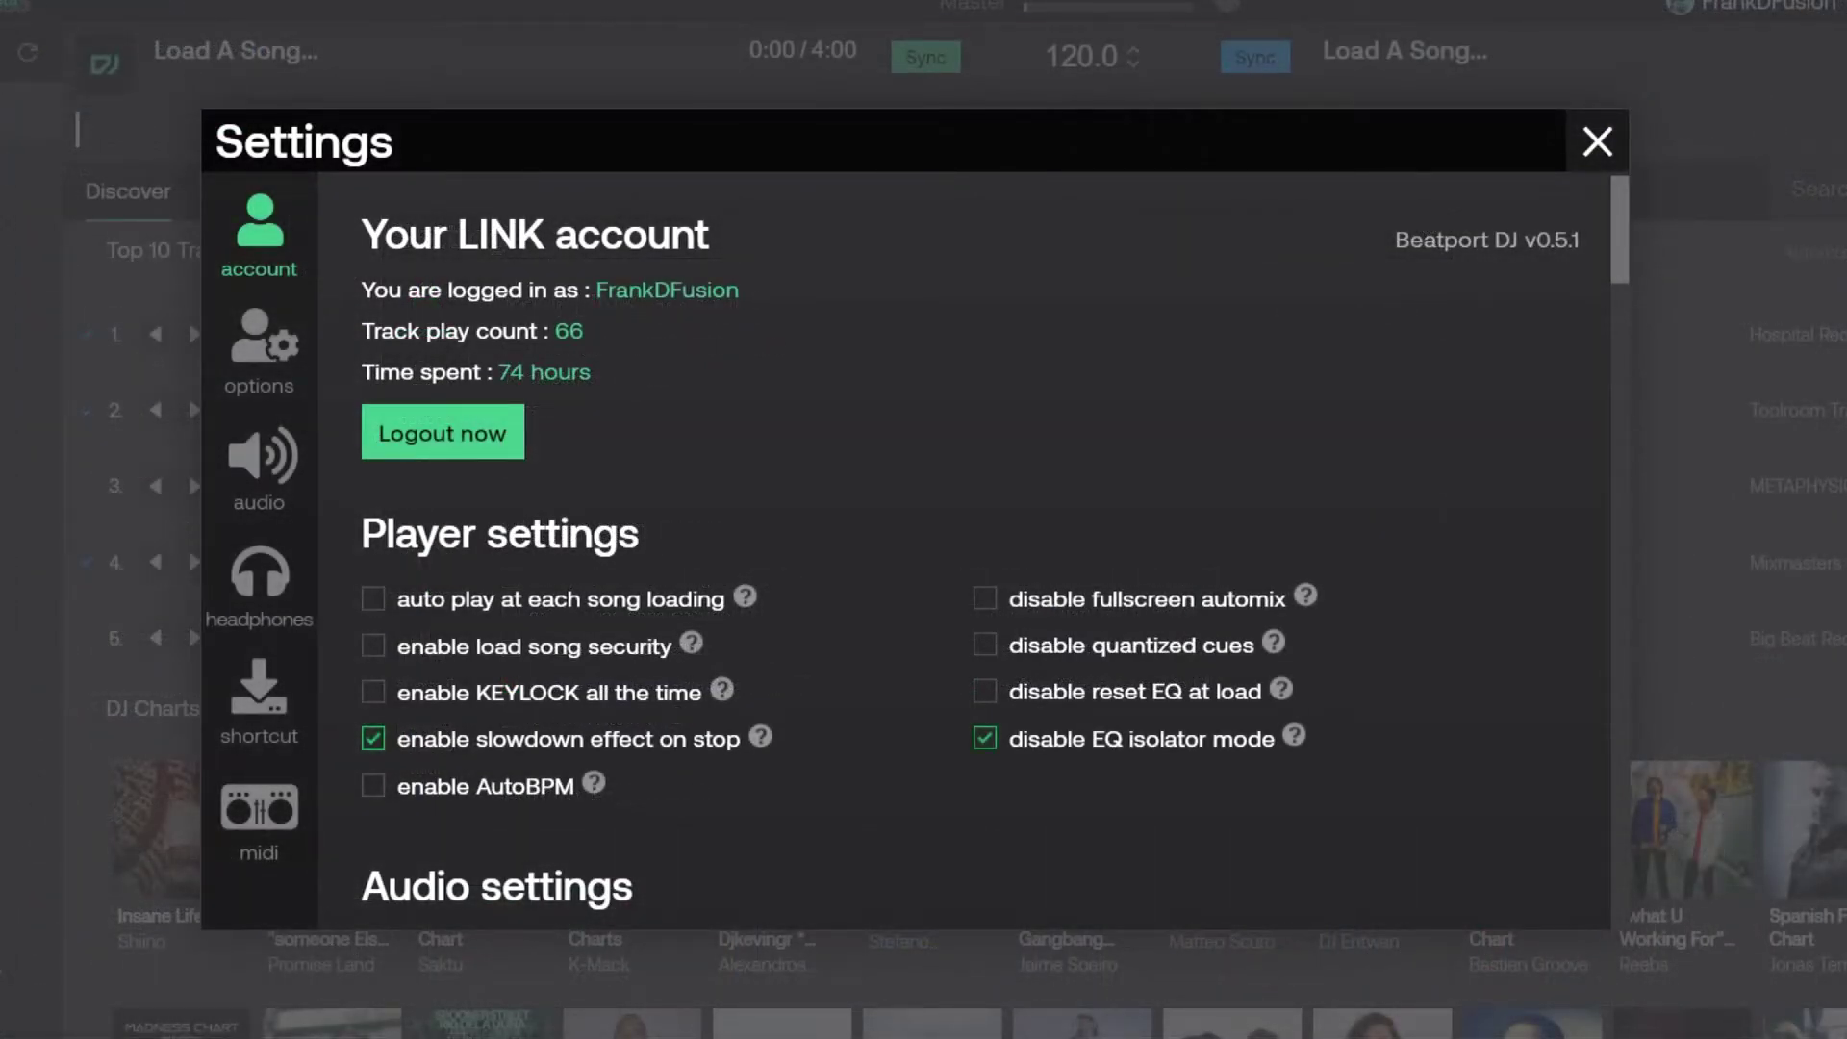
pyautogui.scroll(-1, 962, 538)
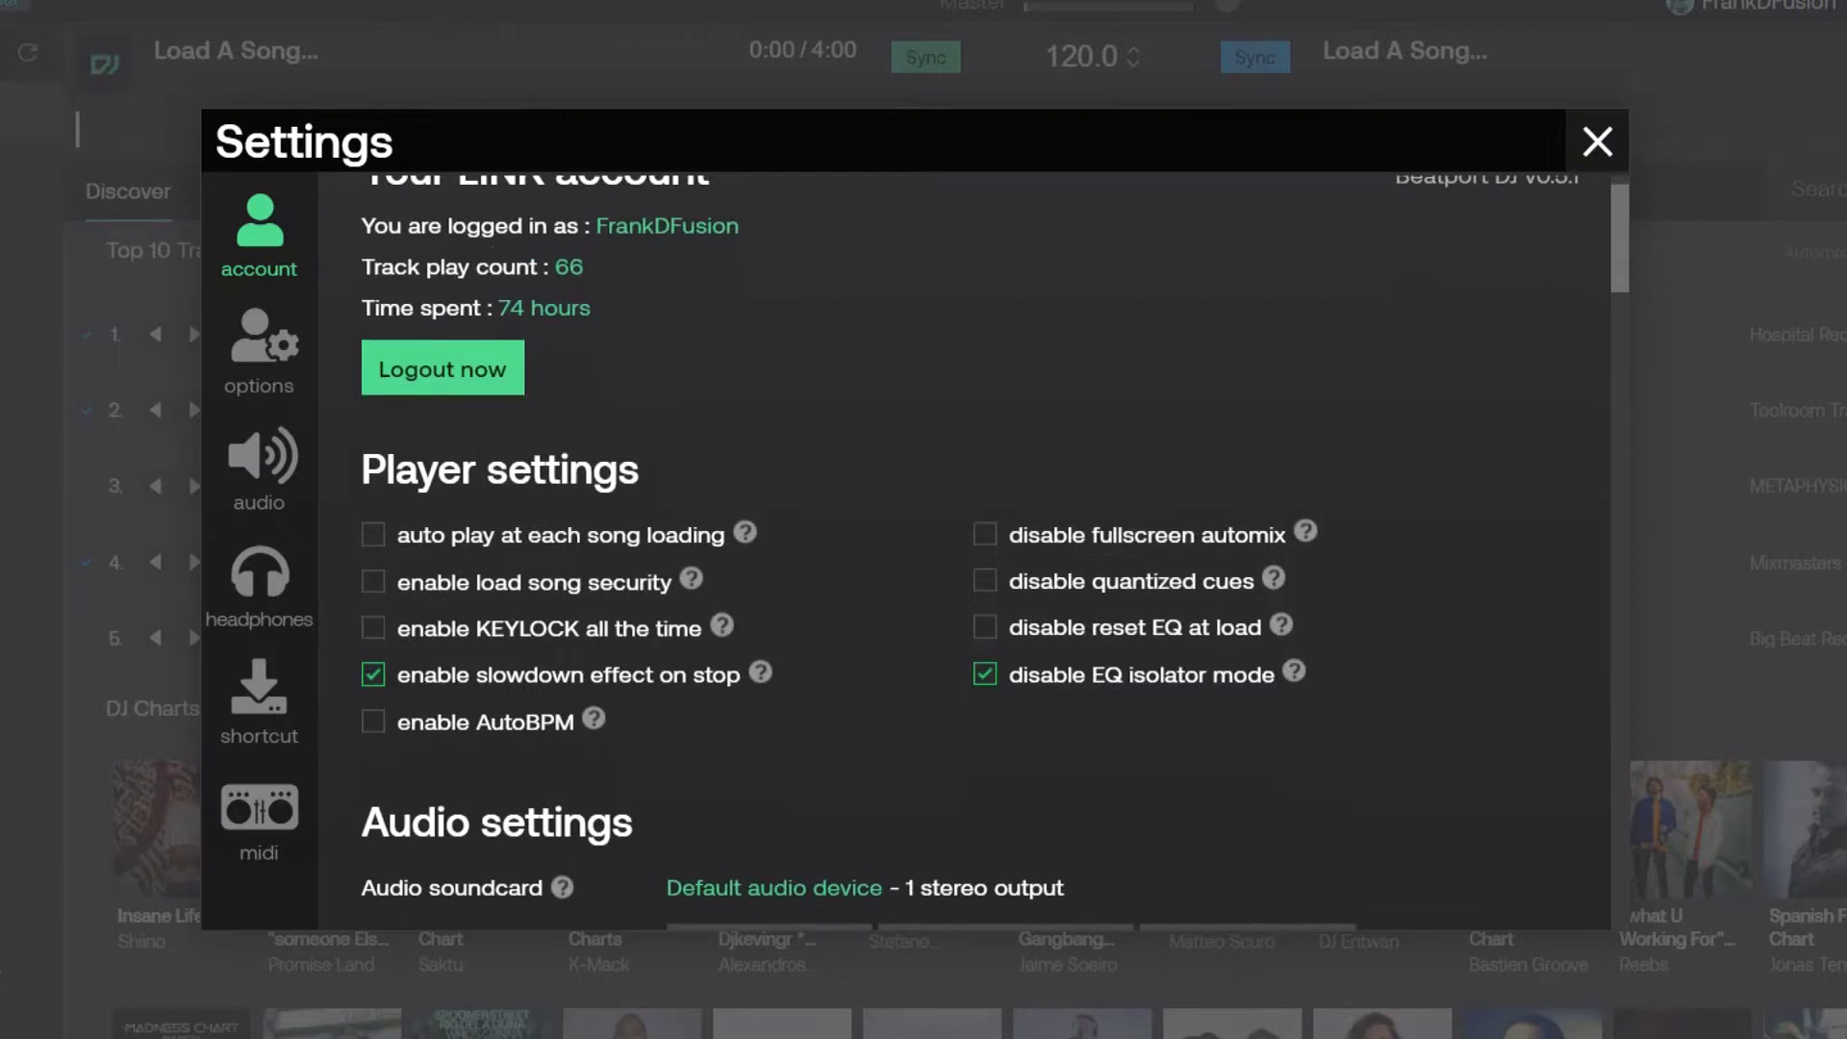
pyautogui.scroll(1, 961, 539)
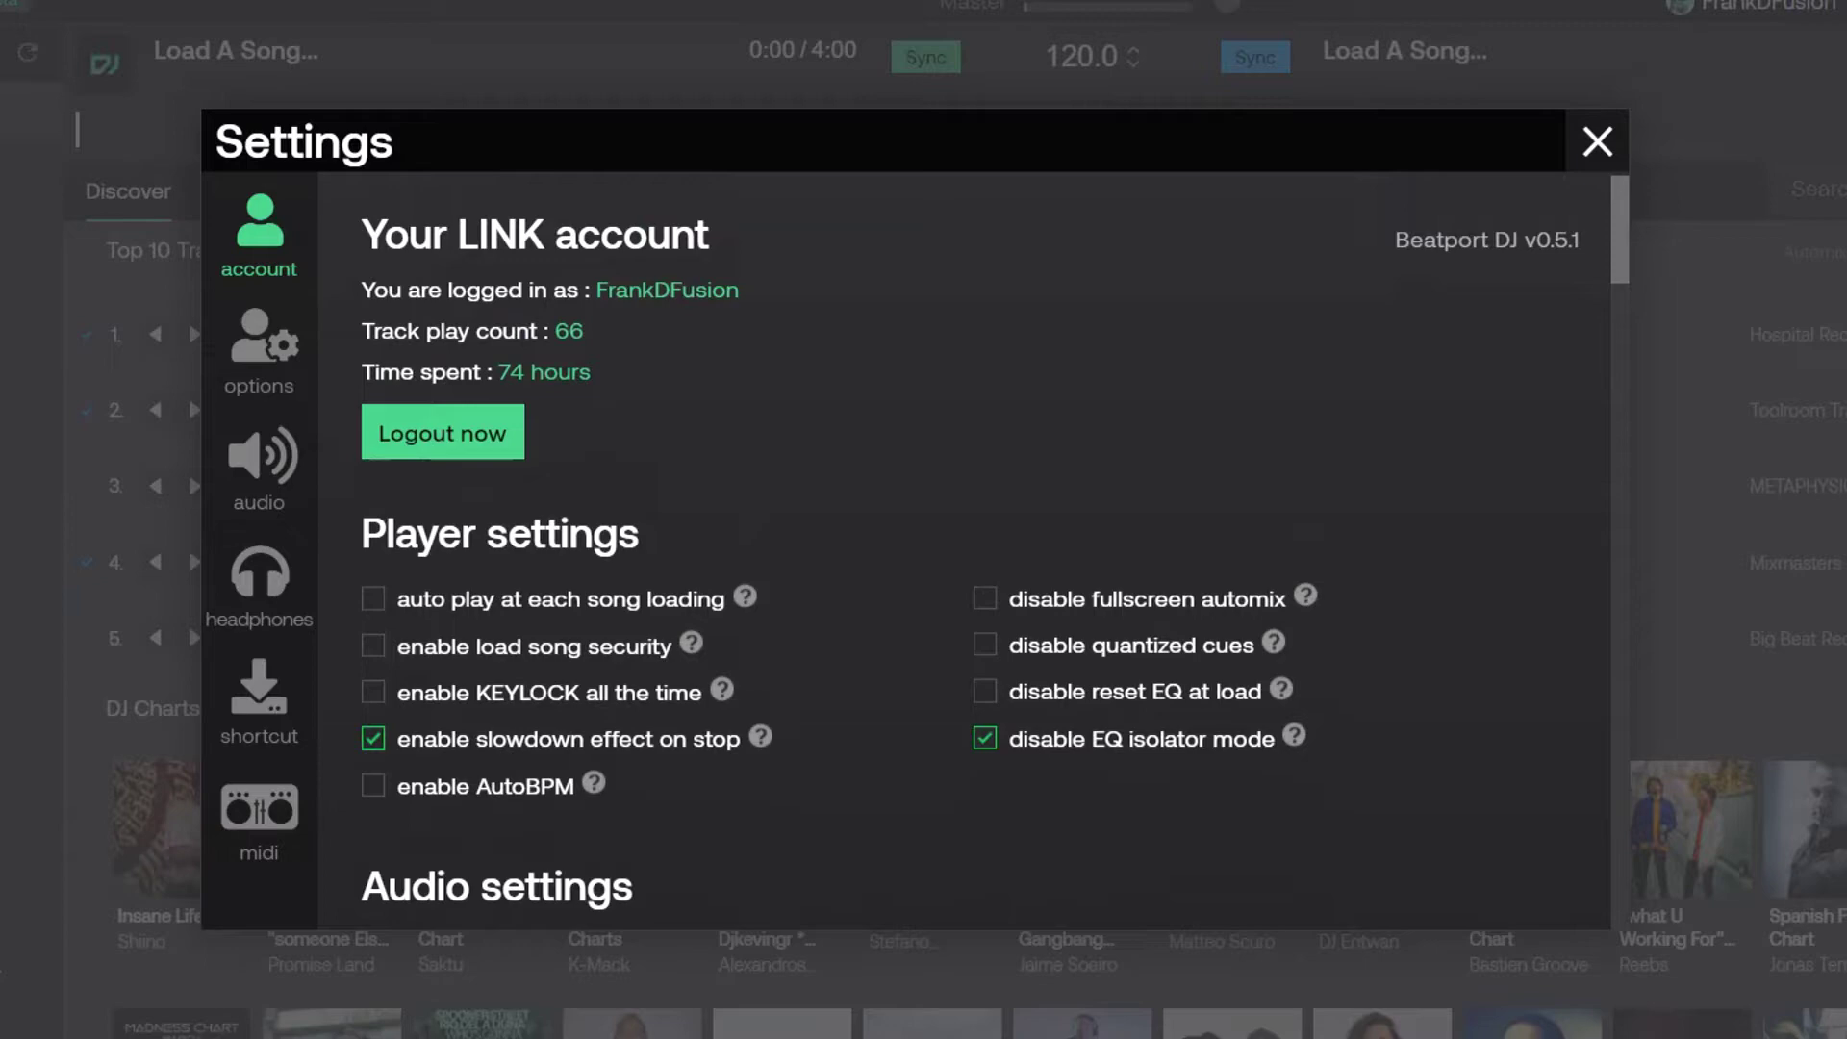
pyautogui.scroll(-3, 996, 551)
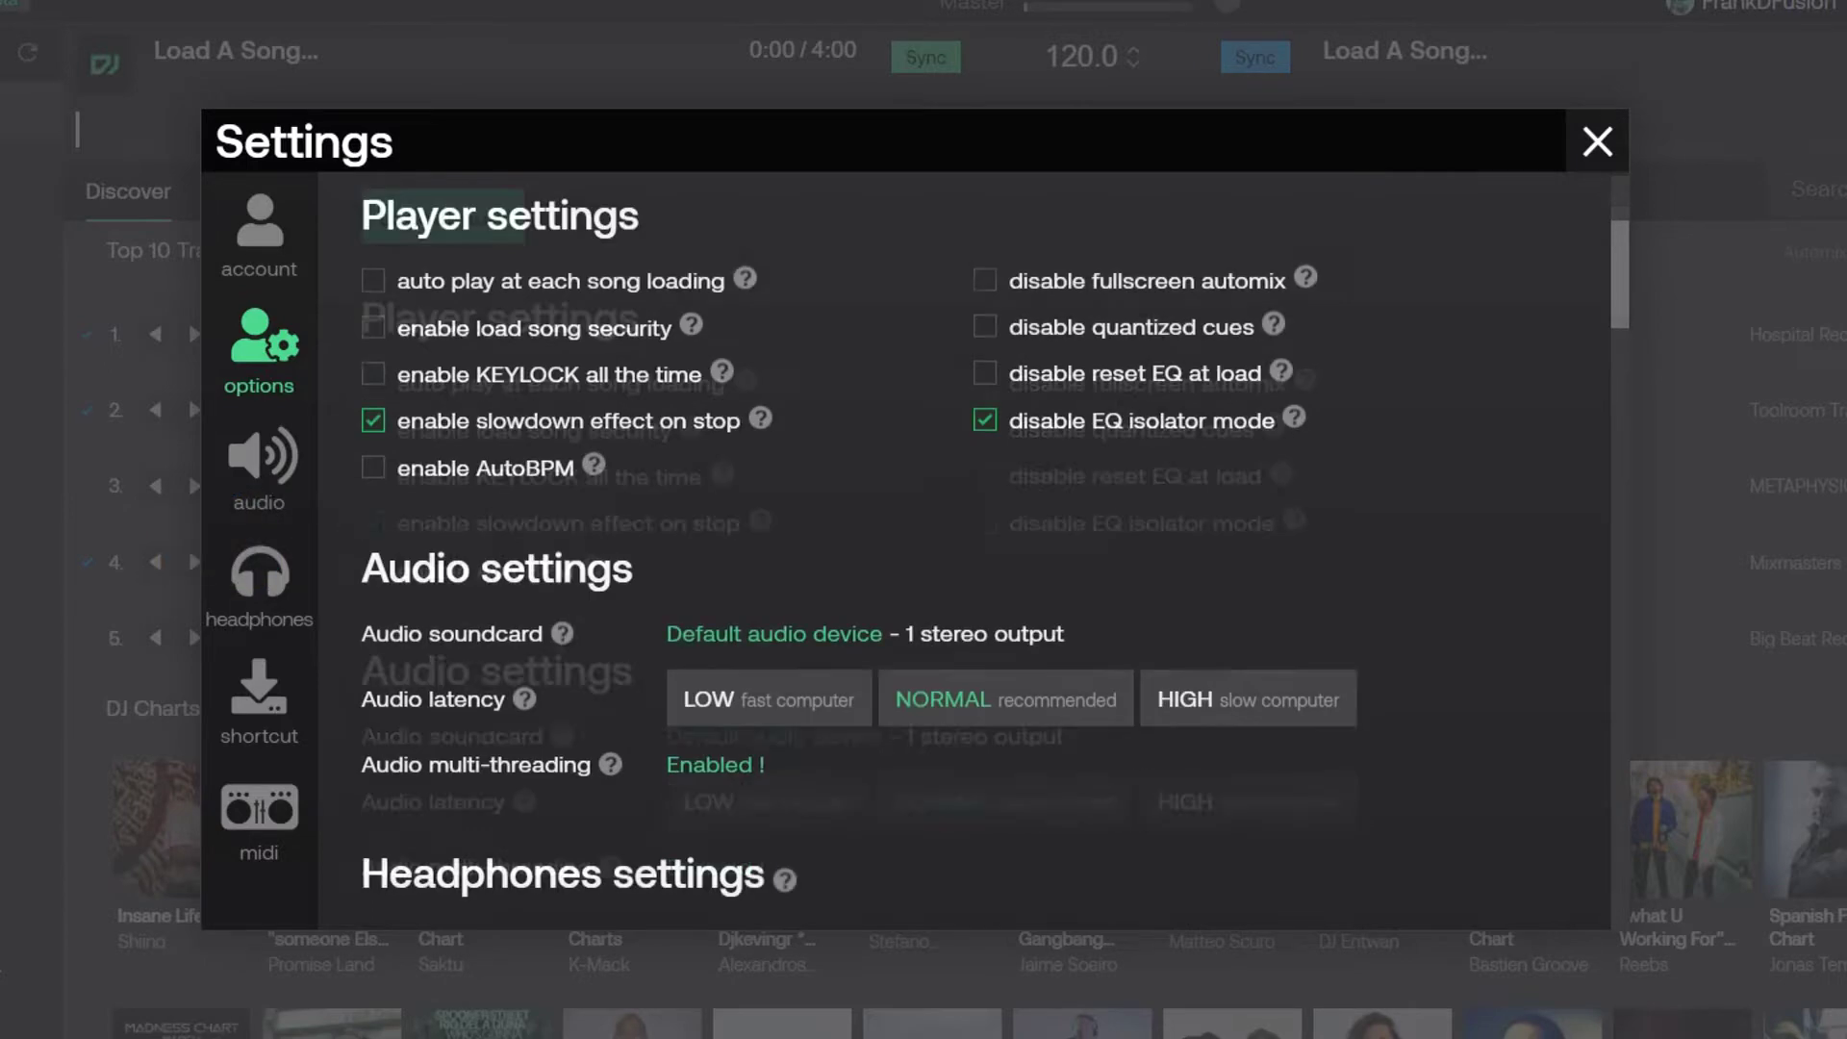
pyautogui.scroll(-2, 962, 548)
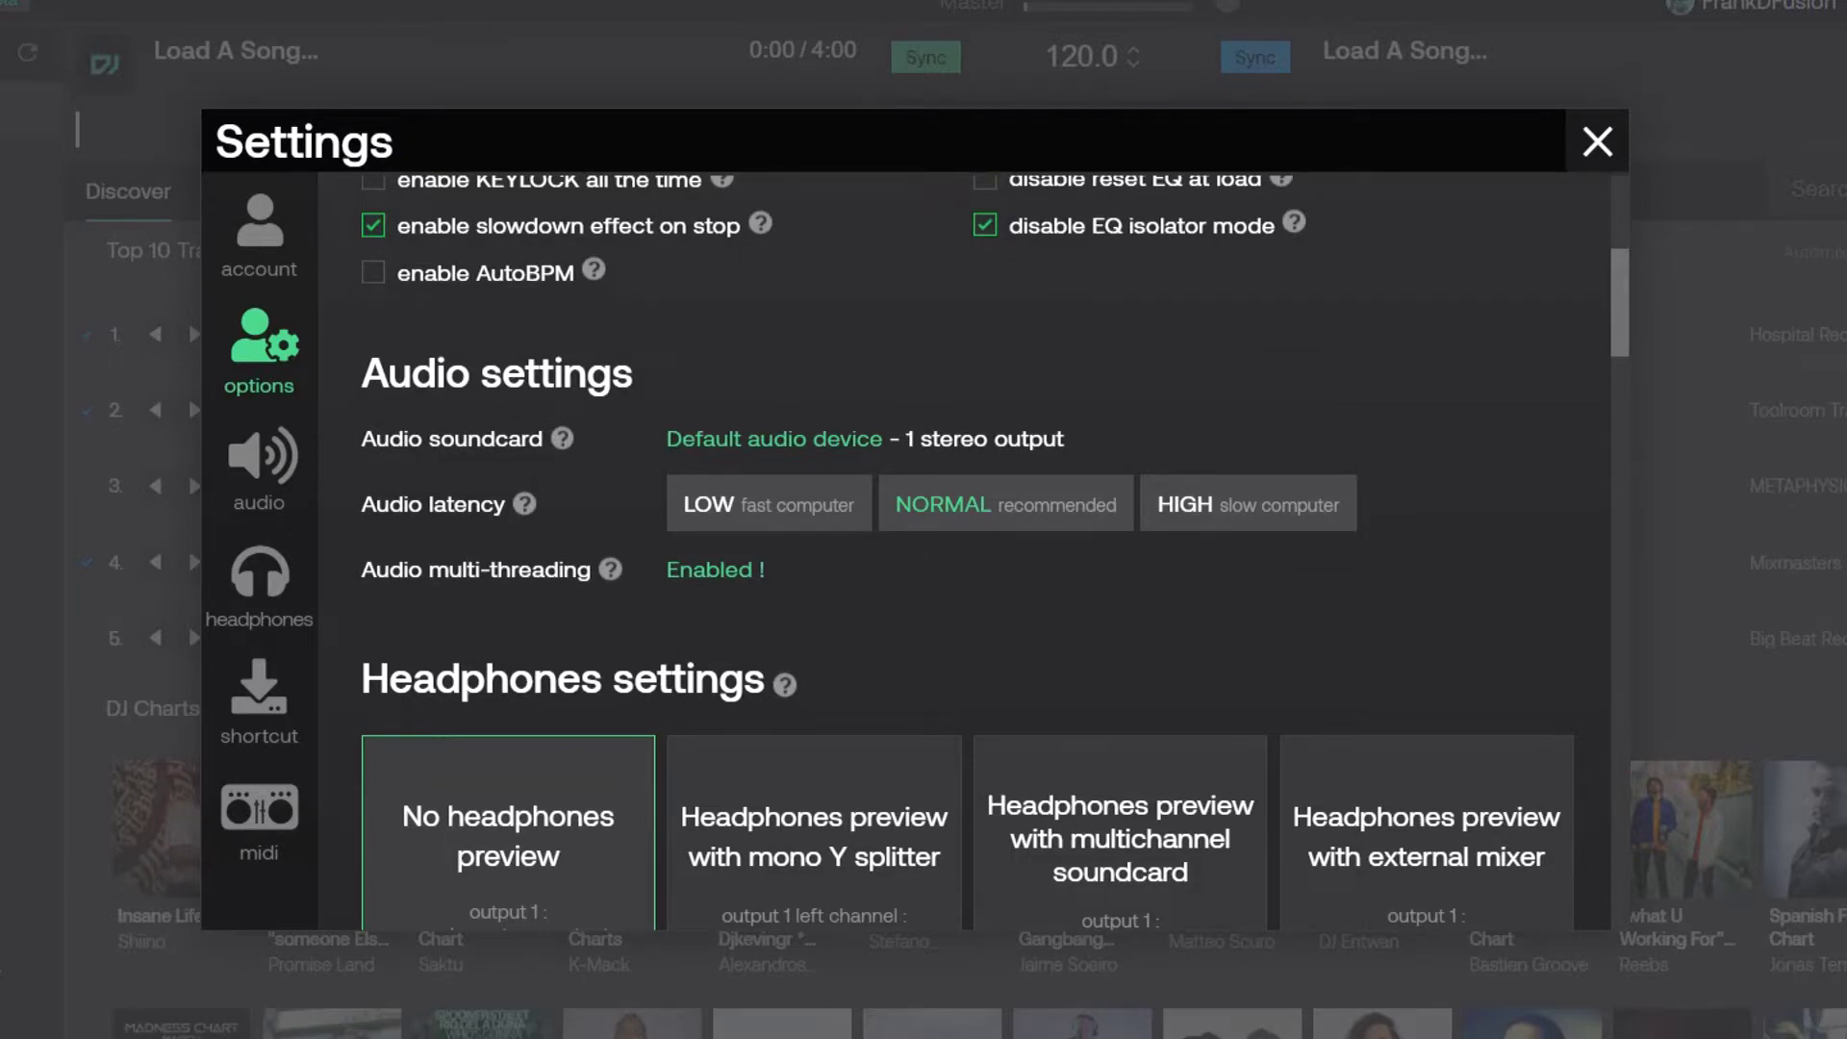
pyautogui.scroll(-3, 930, 553)
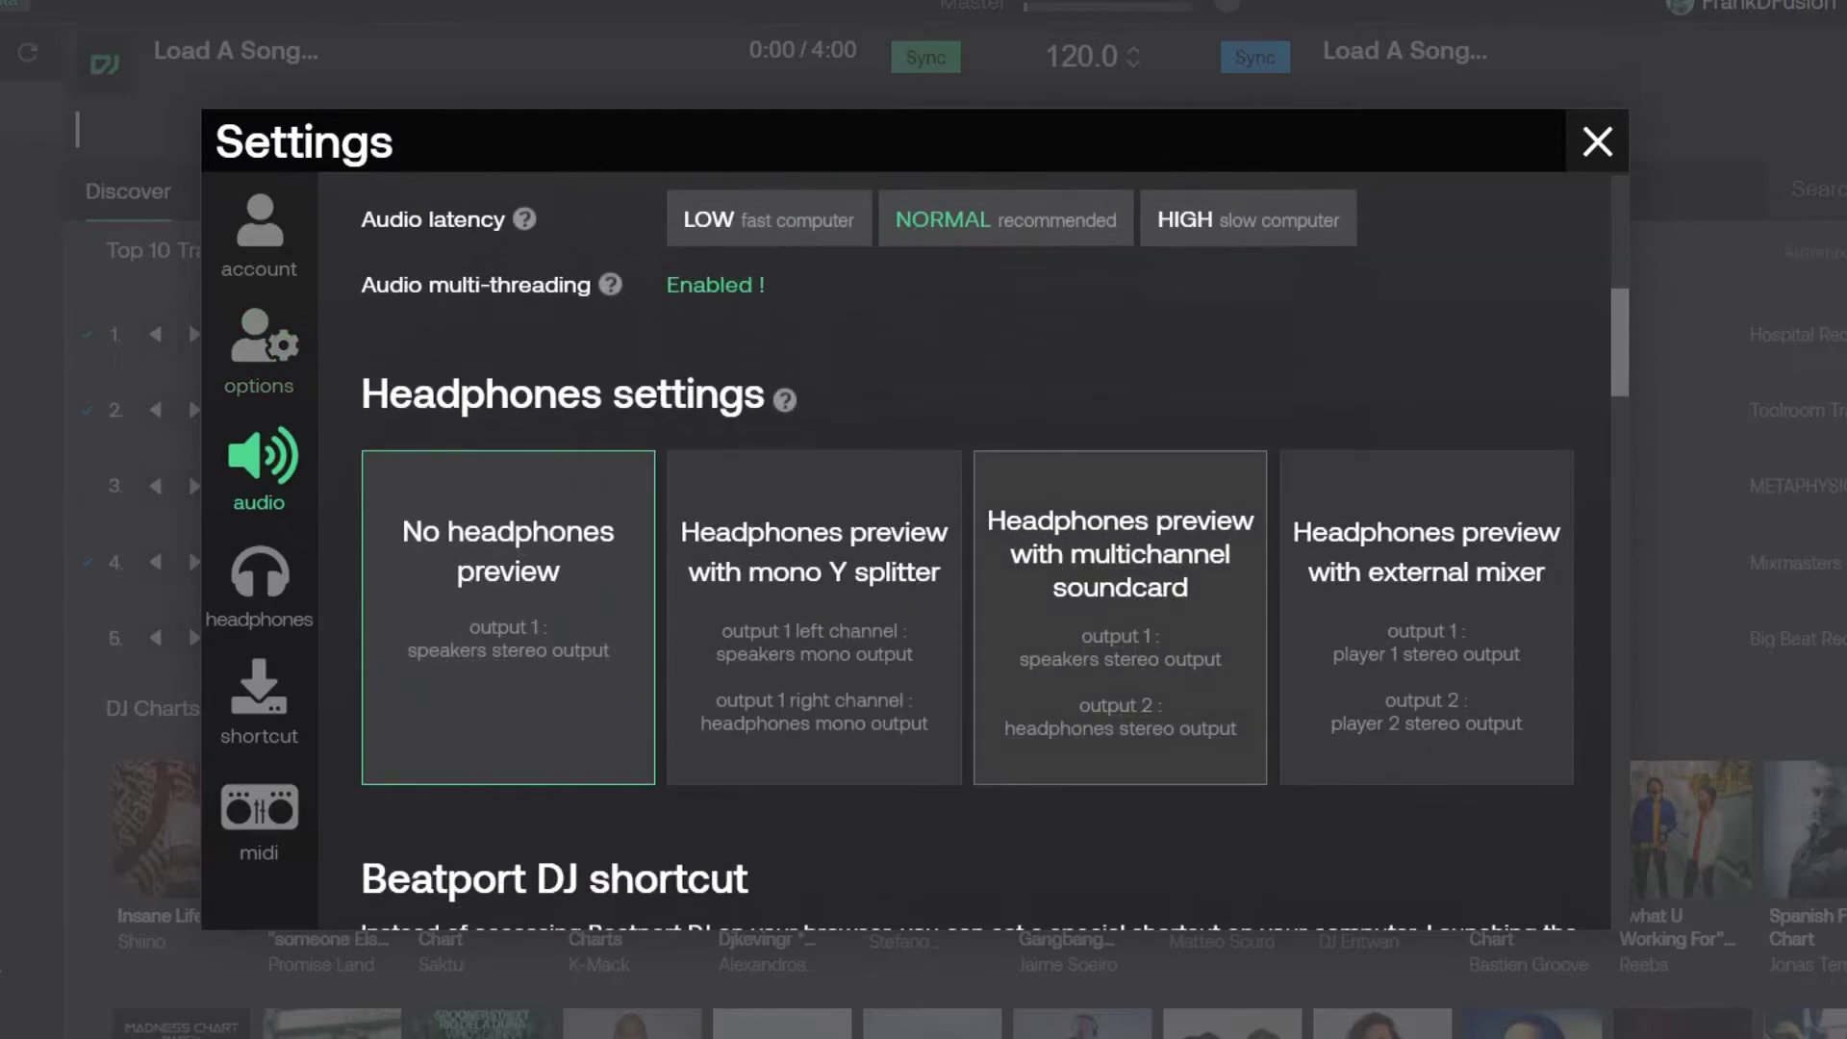
pyautogui.scroll(-1, 969, 553)
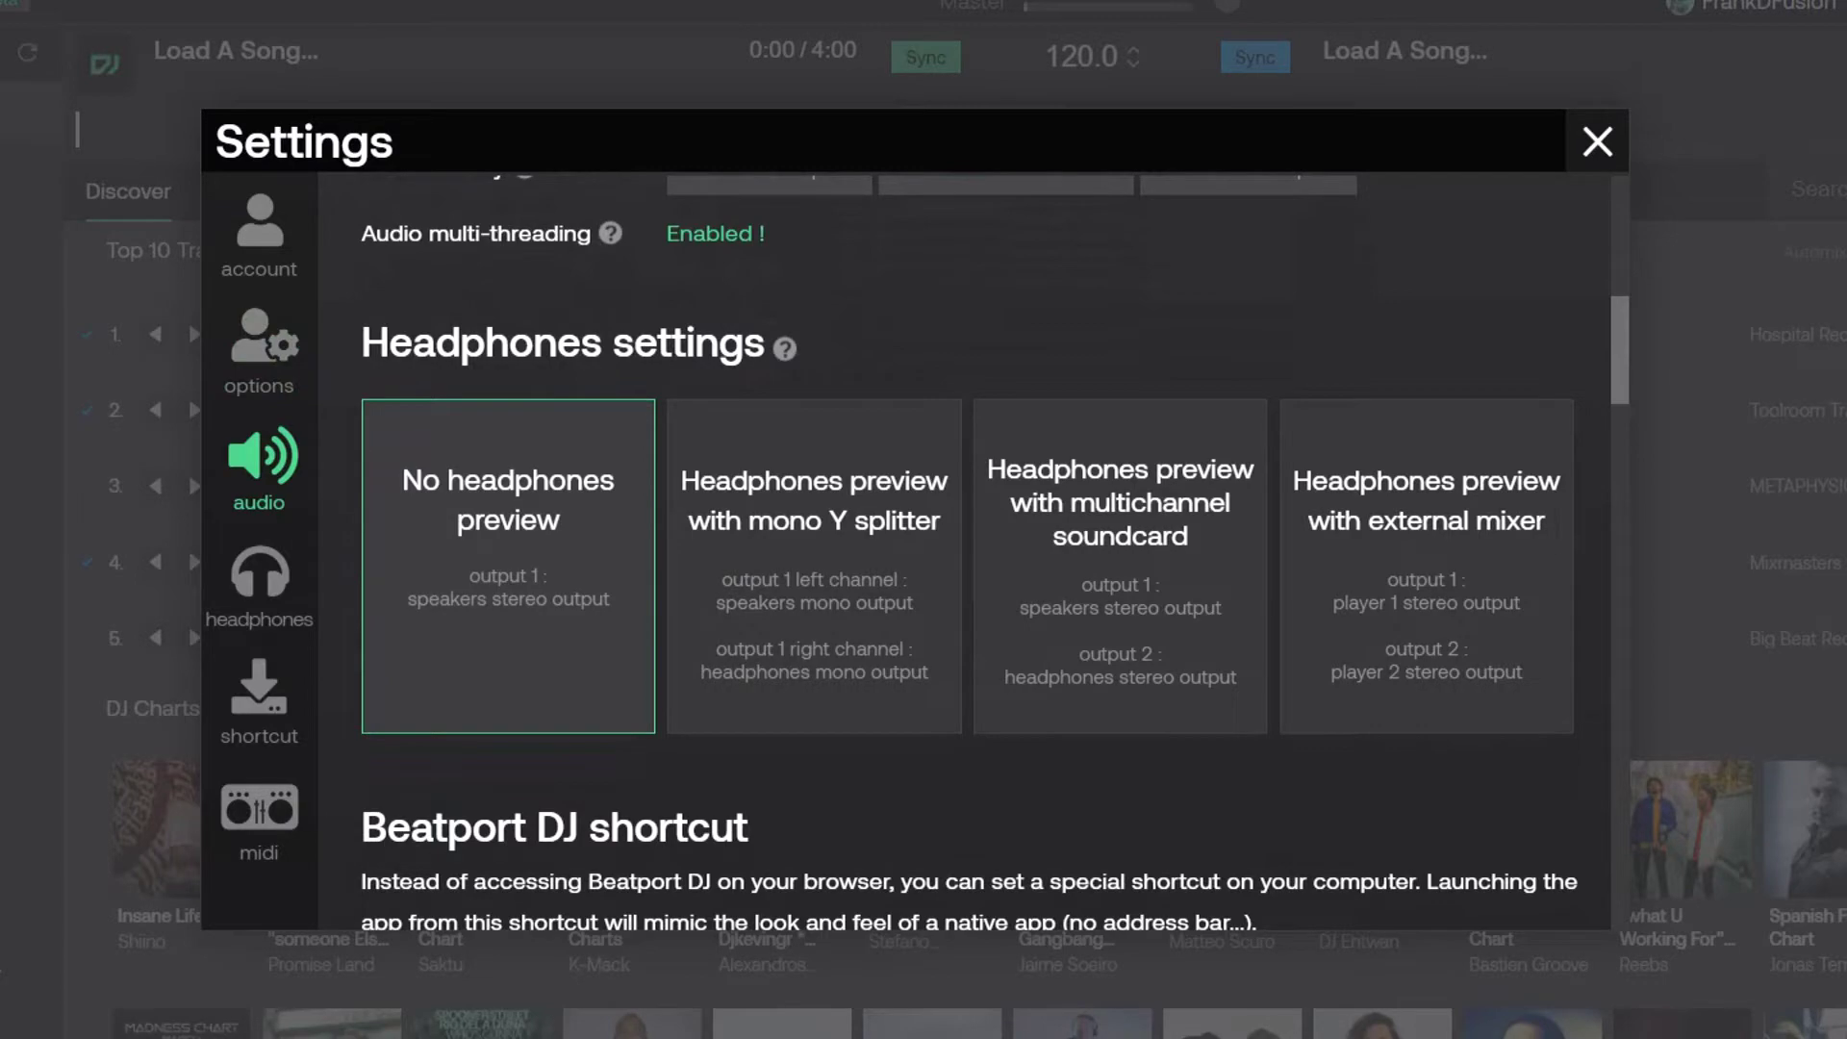
pyautogui.scroll(-1, 962, 553)
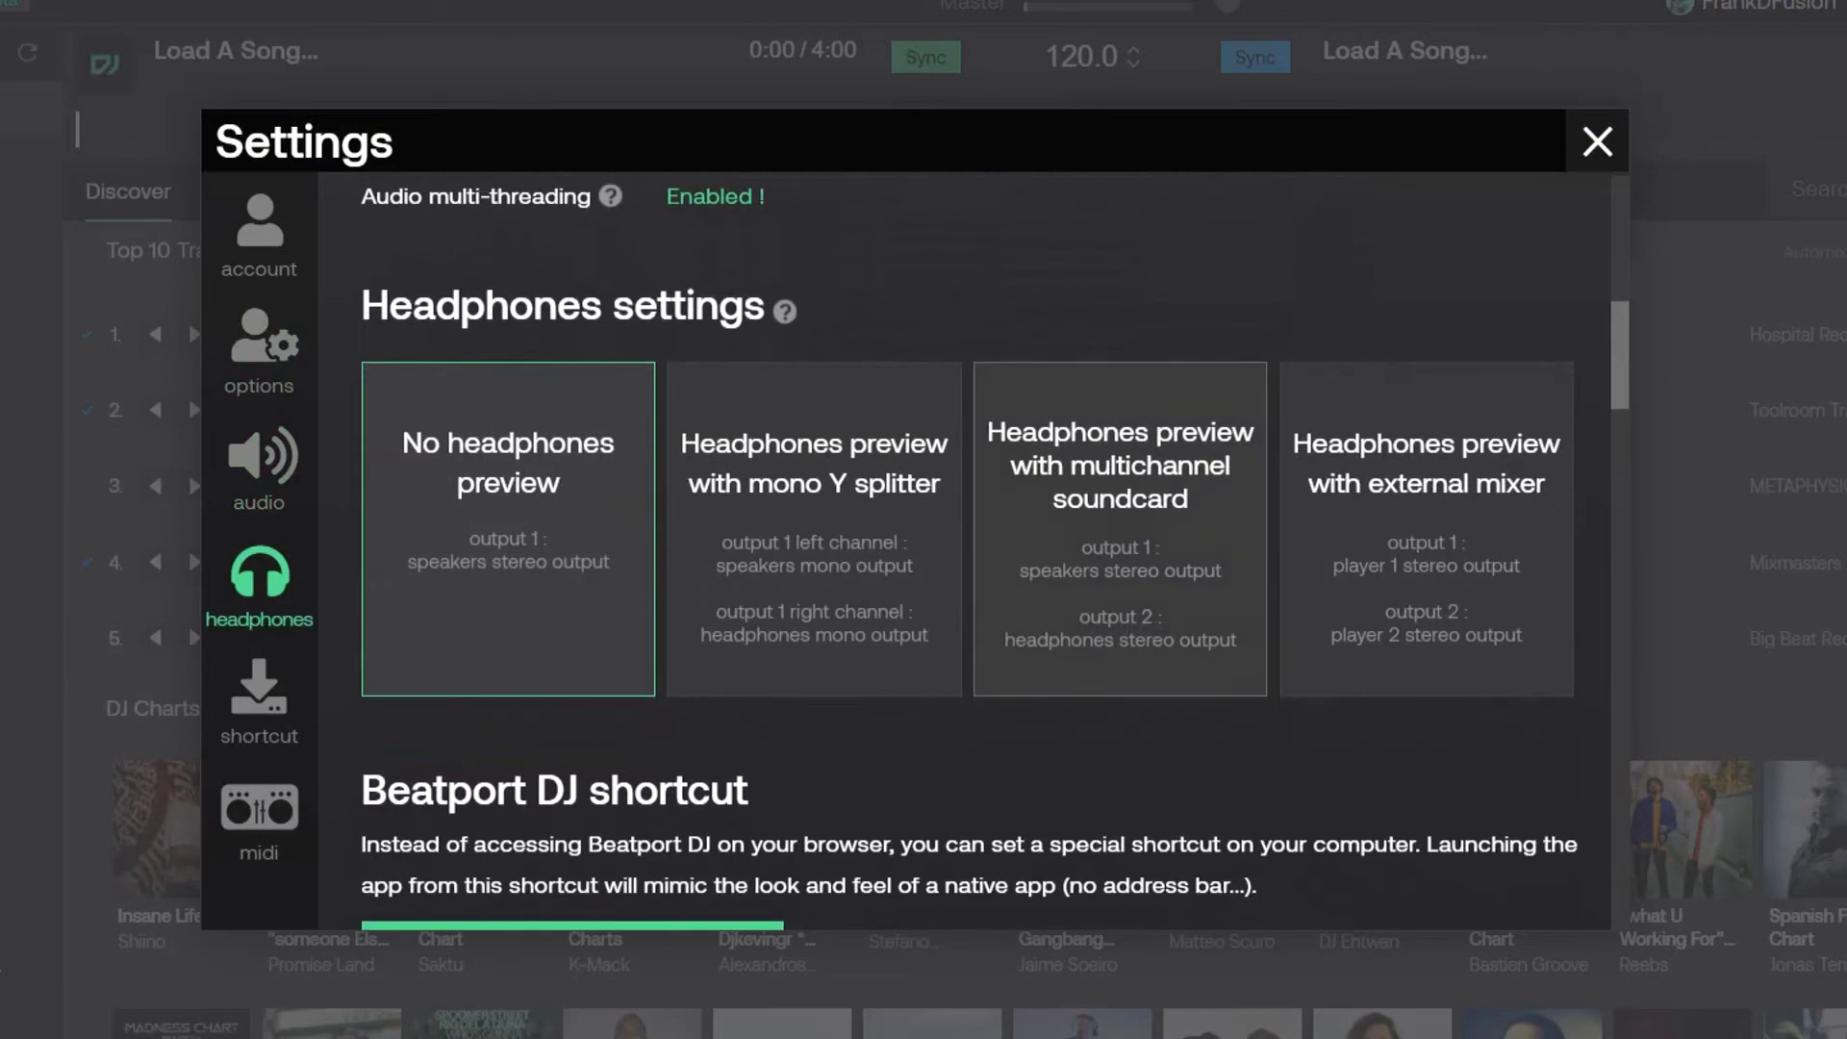
# Step: Read through the Beatport DJ shortcut, MIDI Control and MIDI Mapping Editor settings, and close the settings
pyautogui.scroll(-4, 961, 553)
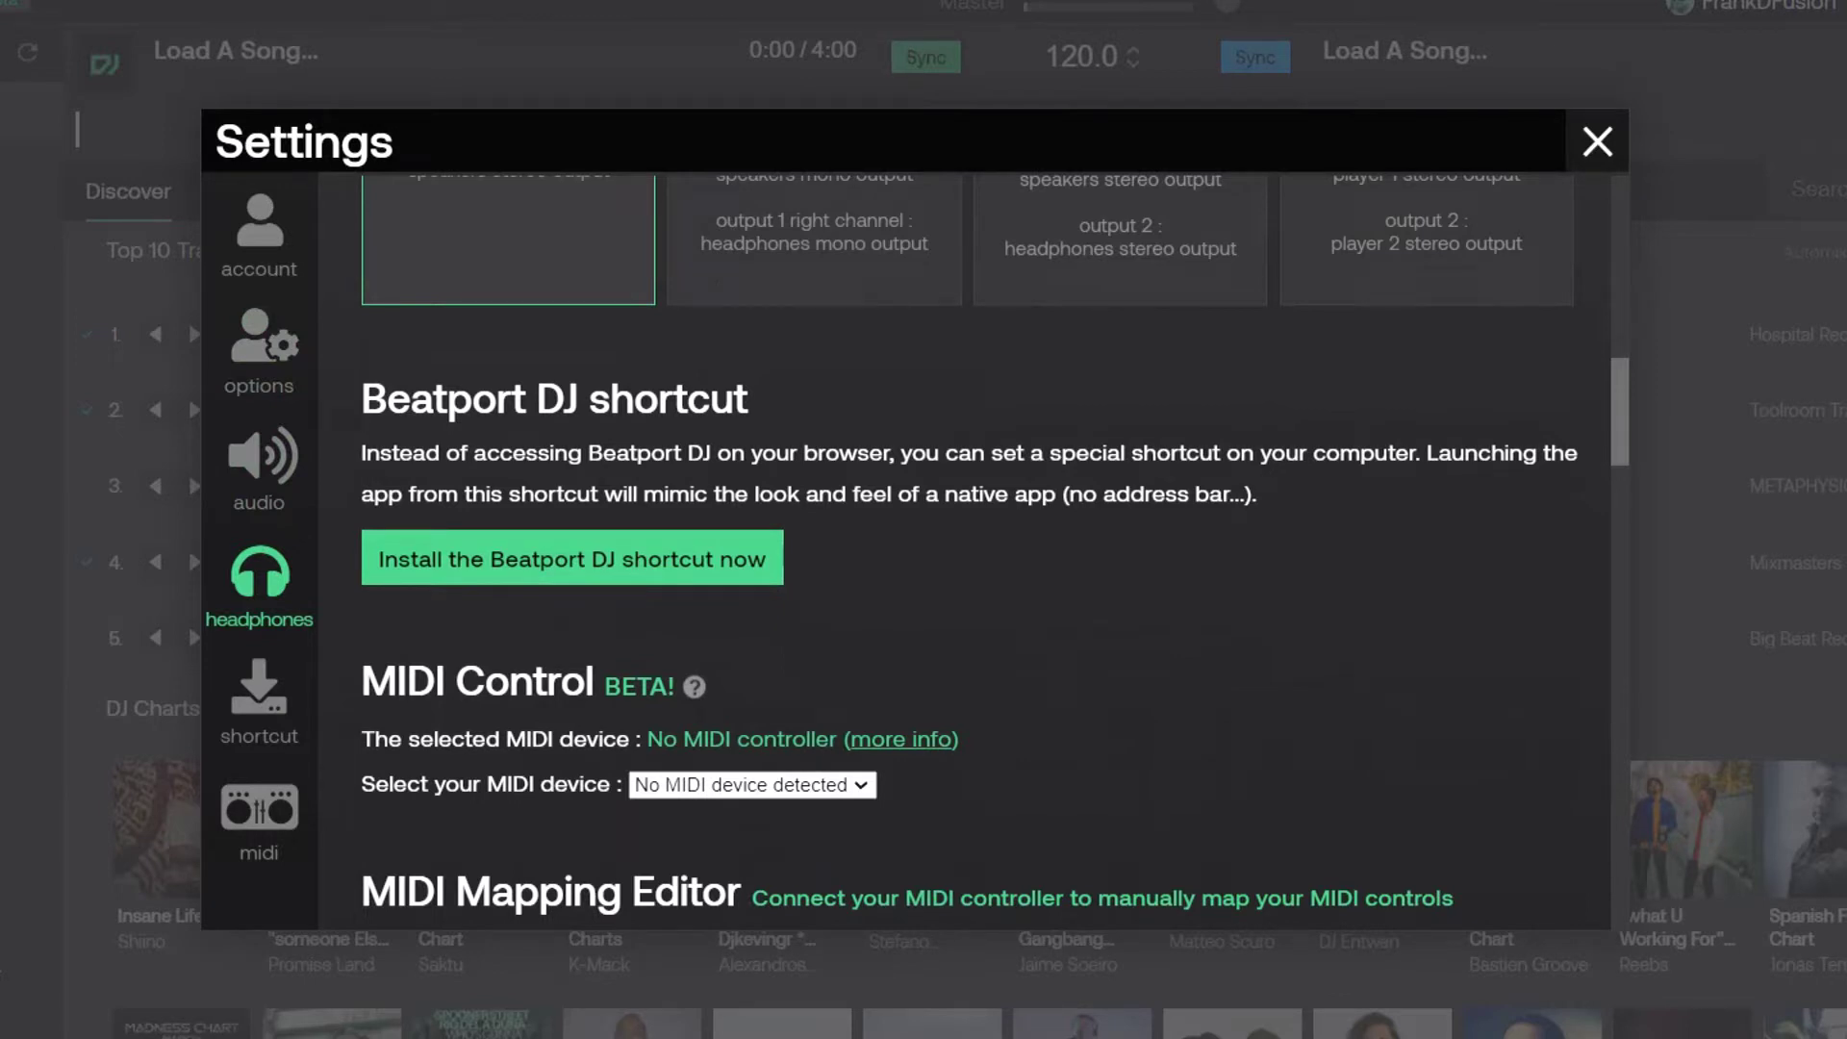
pyautogui.scroll(-1, 995, 553)
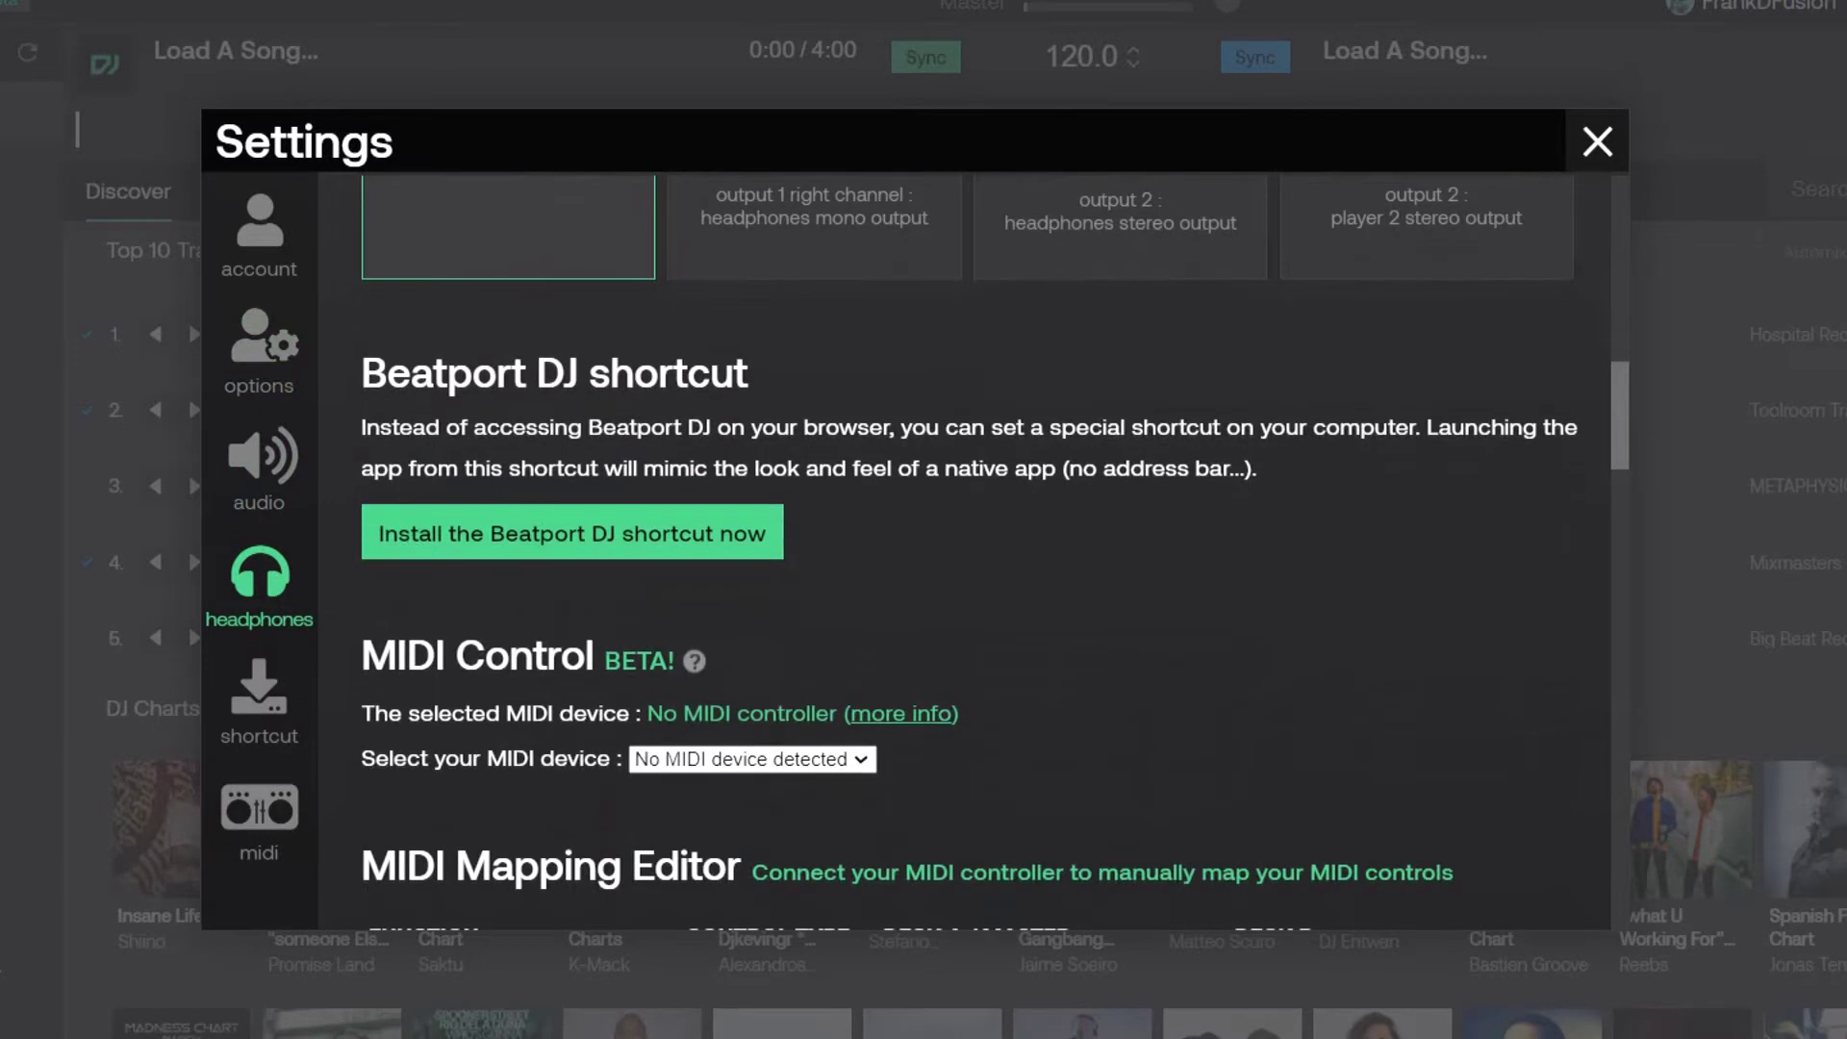
pyautogui.scroll(-3, 962, 553)
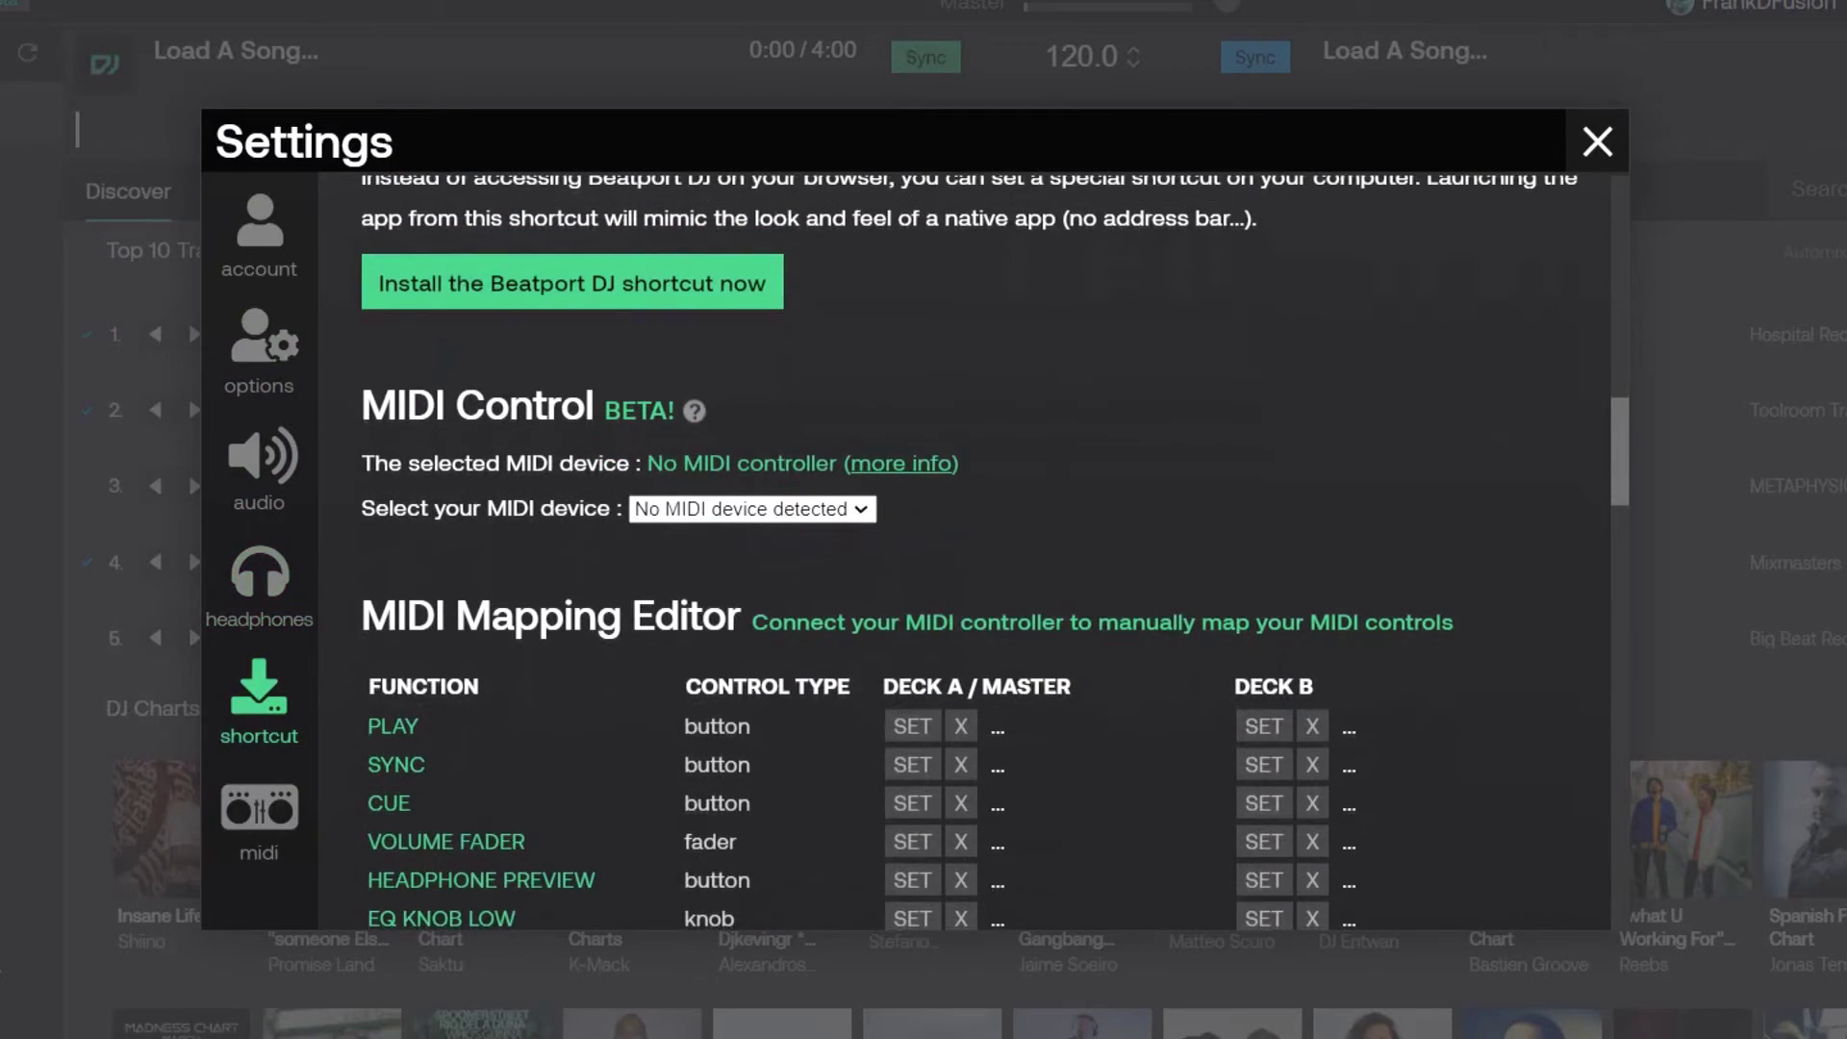
pyautogui.scroll(-2, 961, 553)
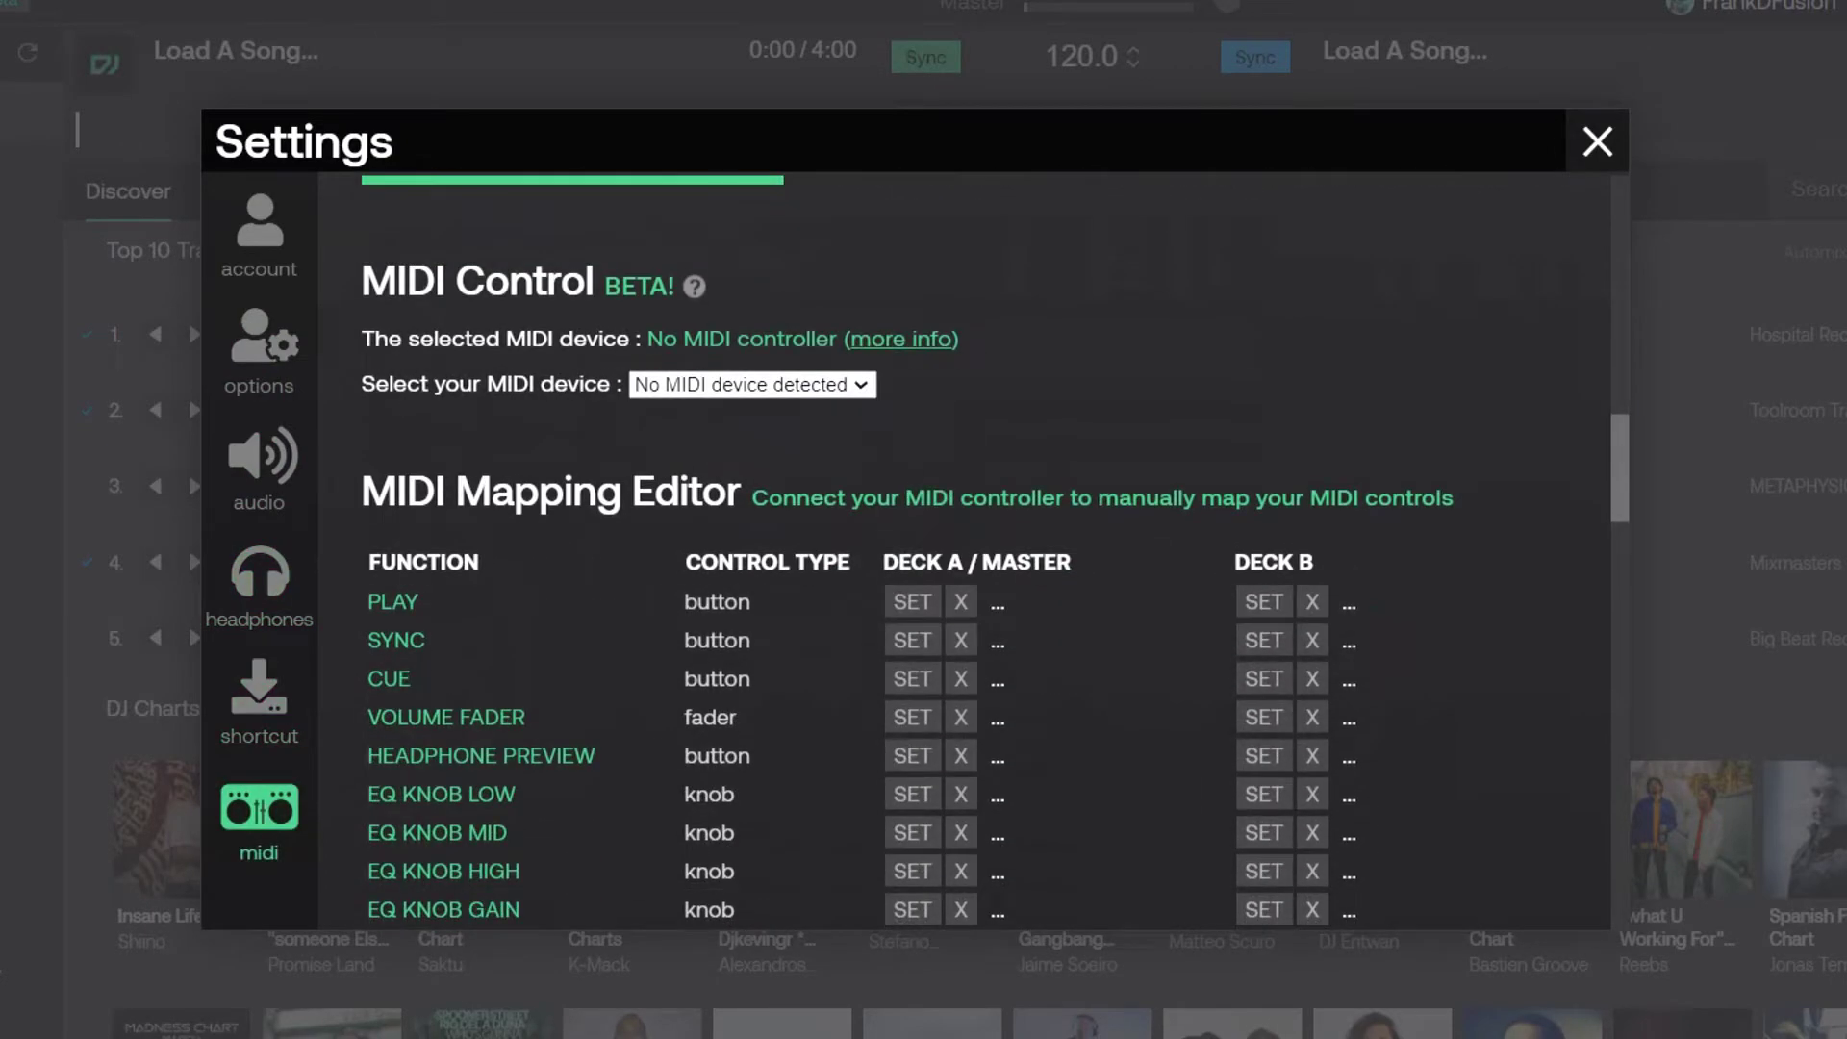
pyautogui.scroll(-2, 961, 553)
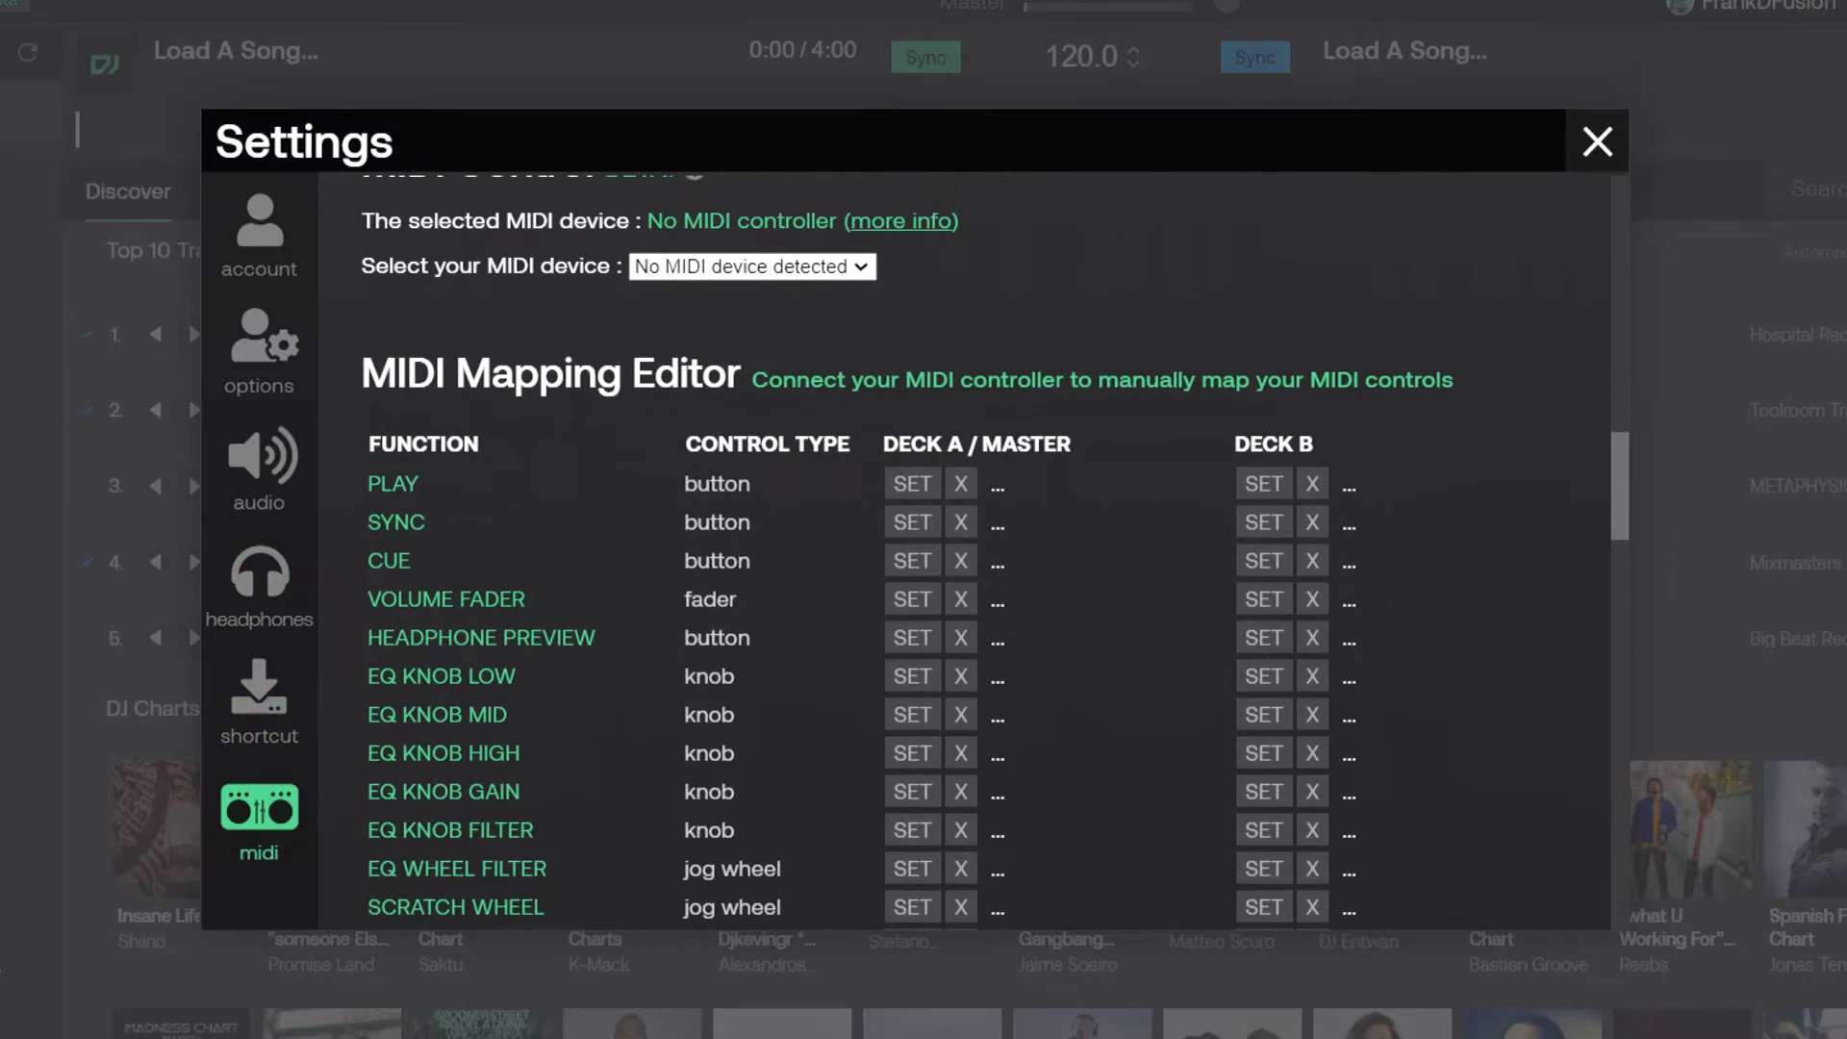
pyautogui.scroll(3, 962, 553)
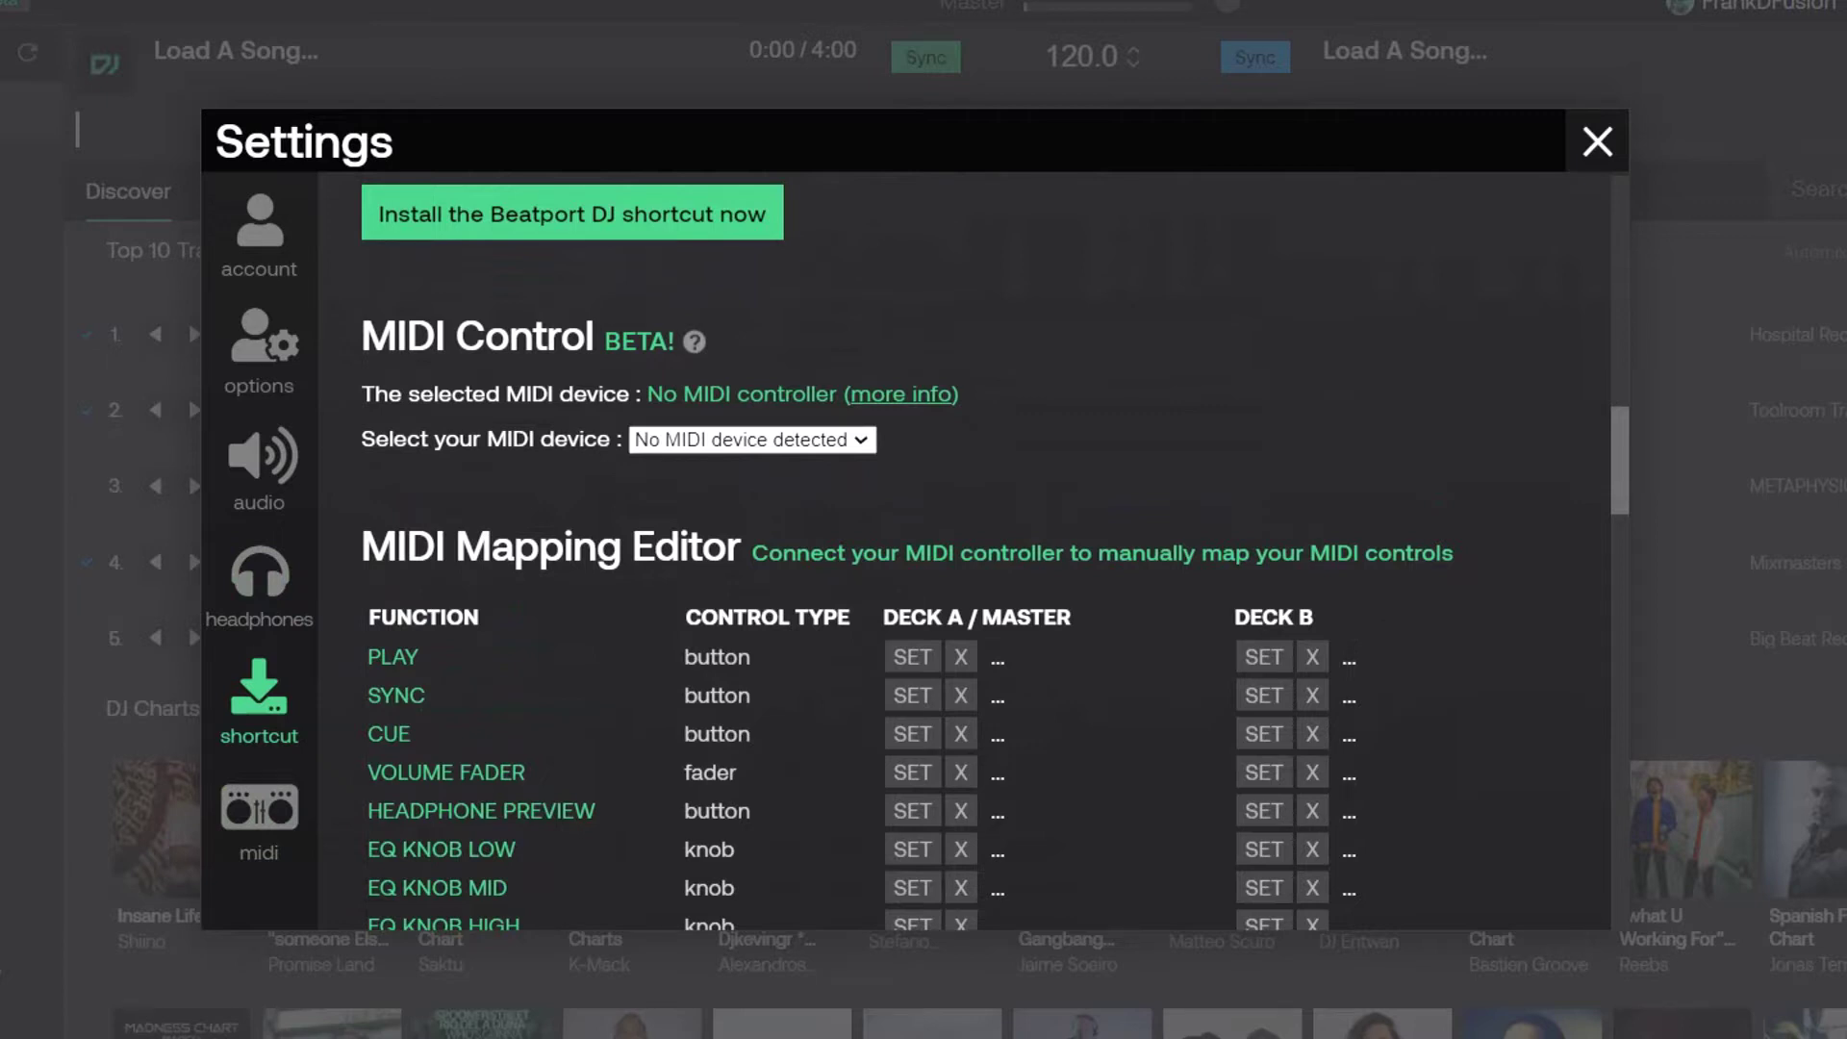
pyautogui.scroll(-2, 962, 553)
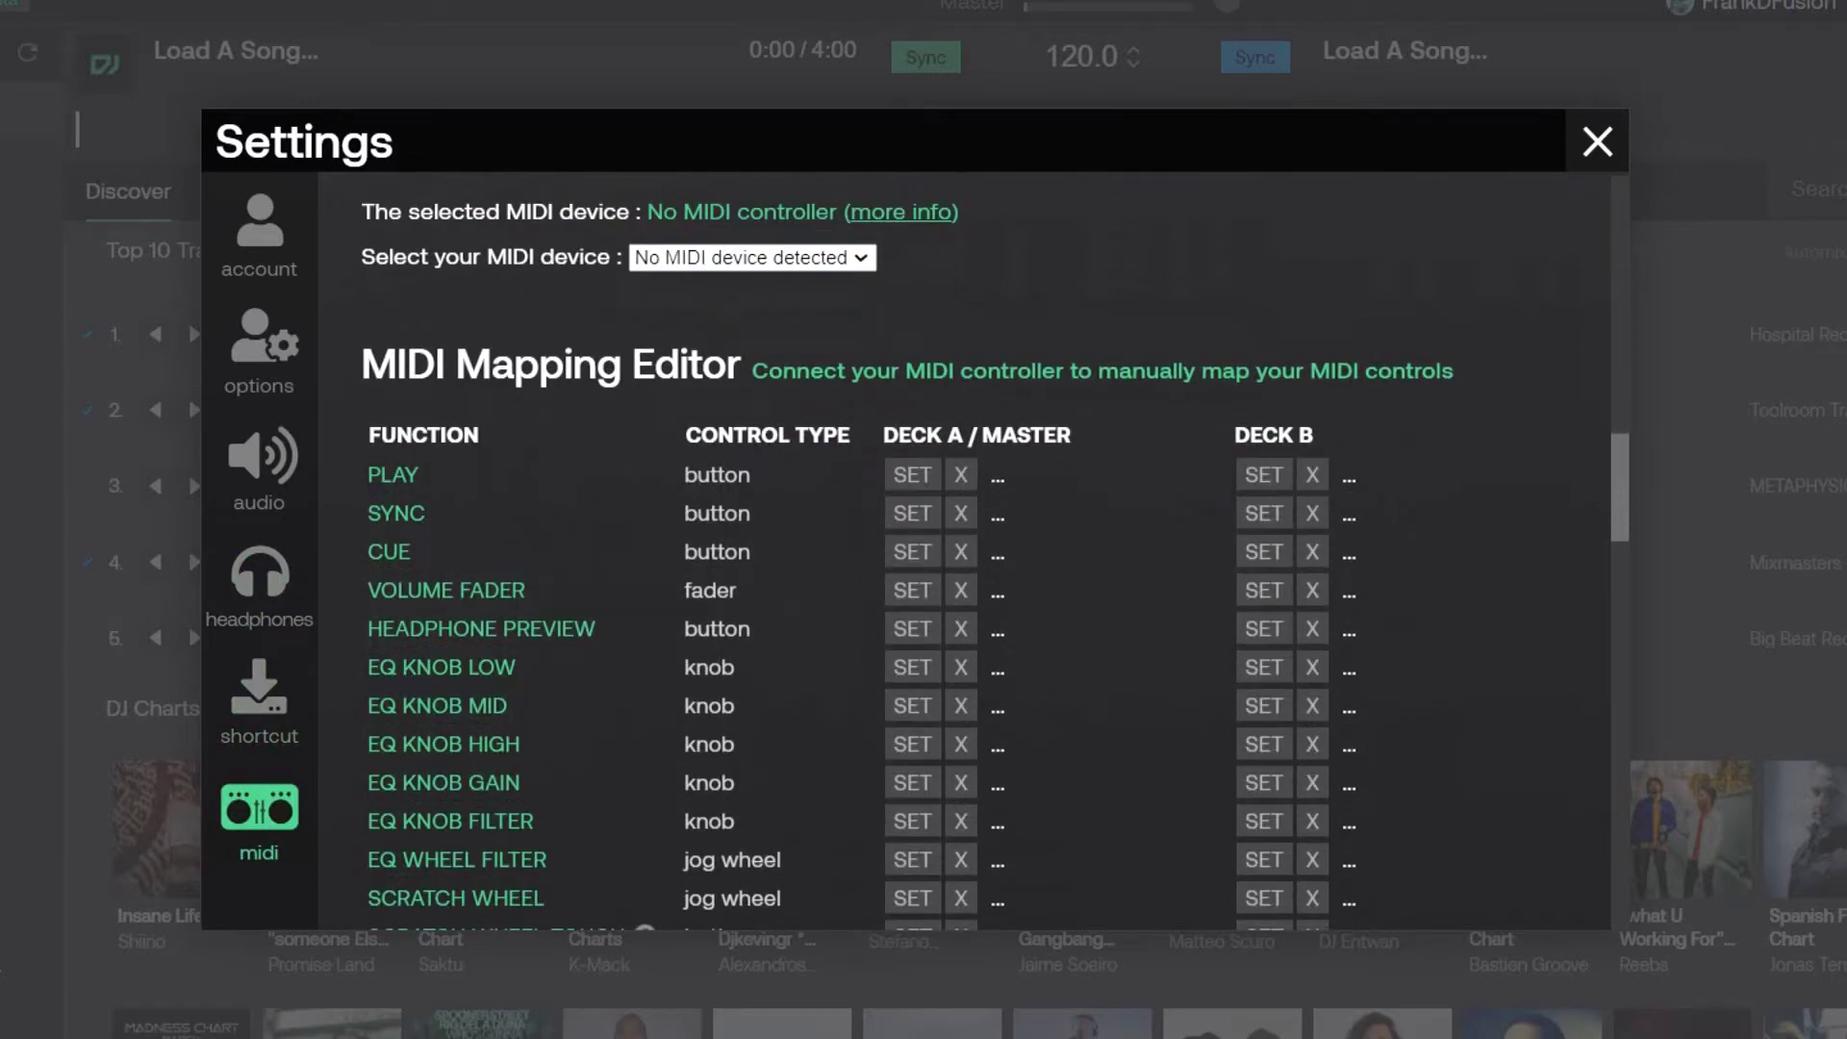
pyautogui.scroll(-1, 962, 553)
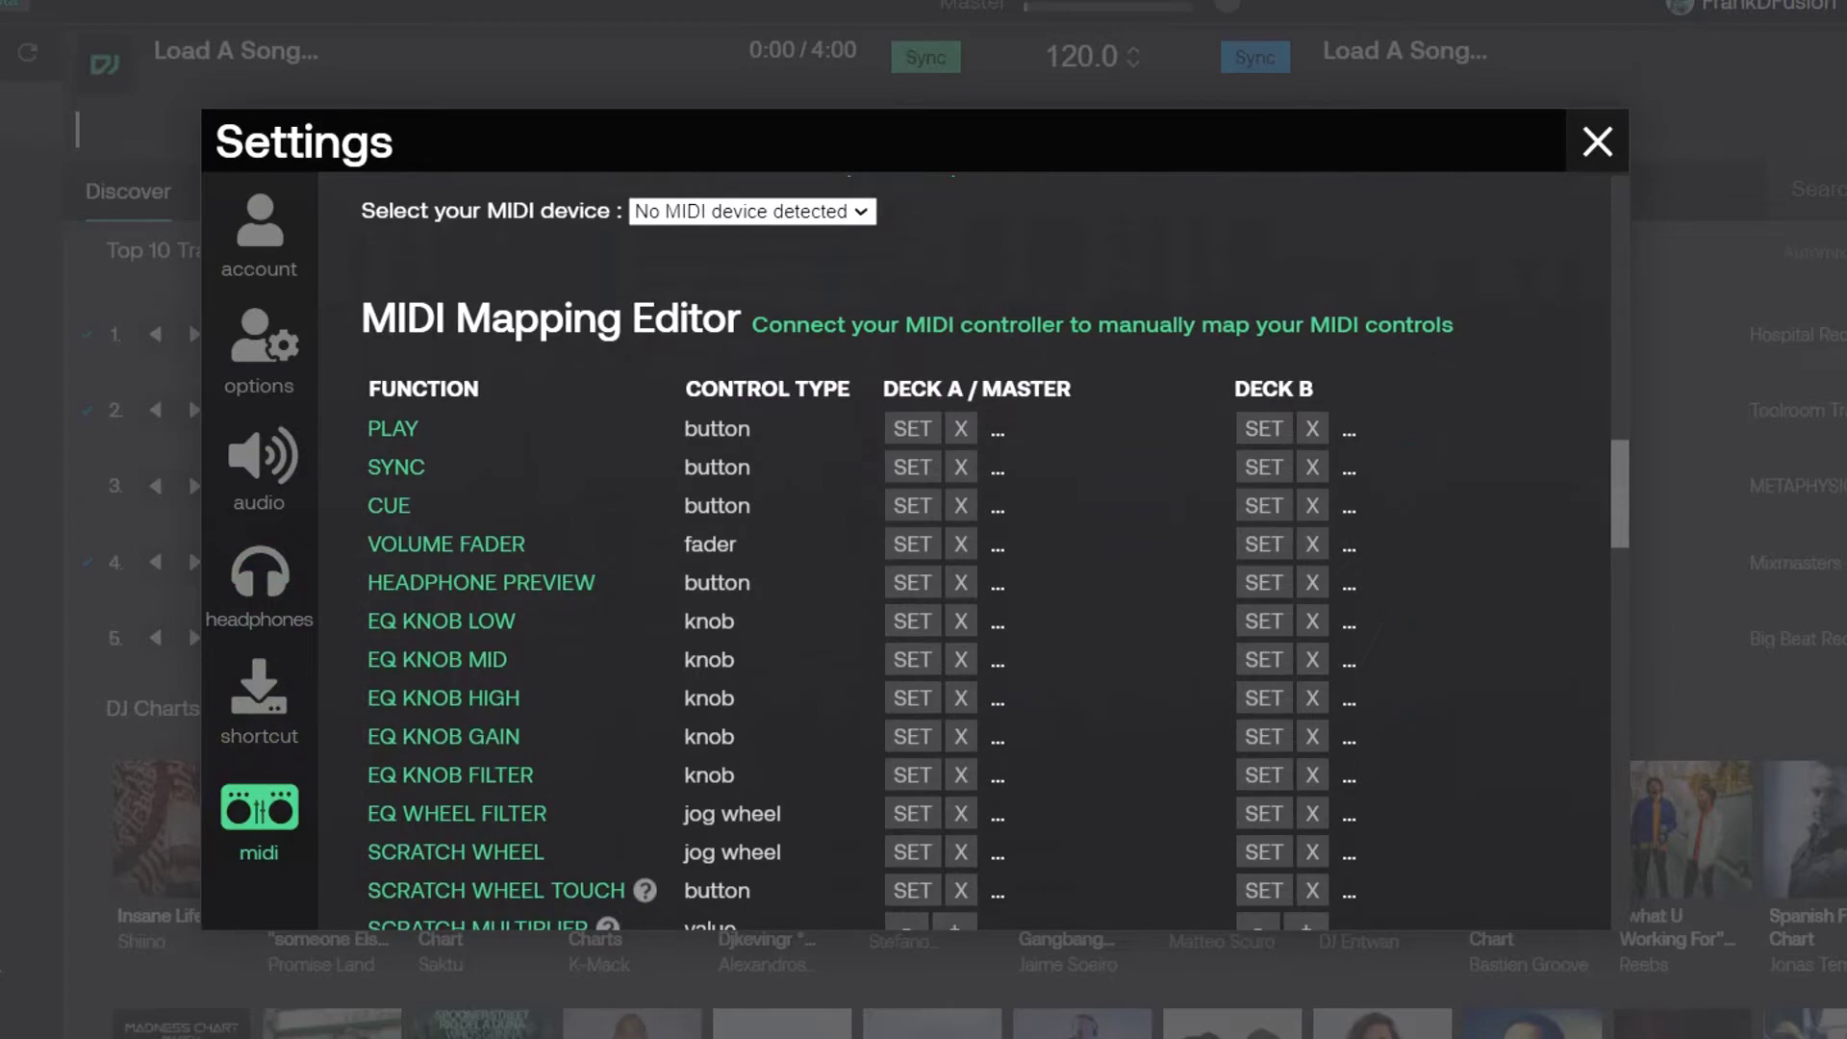
pyautogui.scroll(-12, 961, 553)
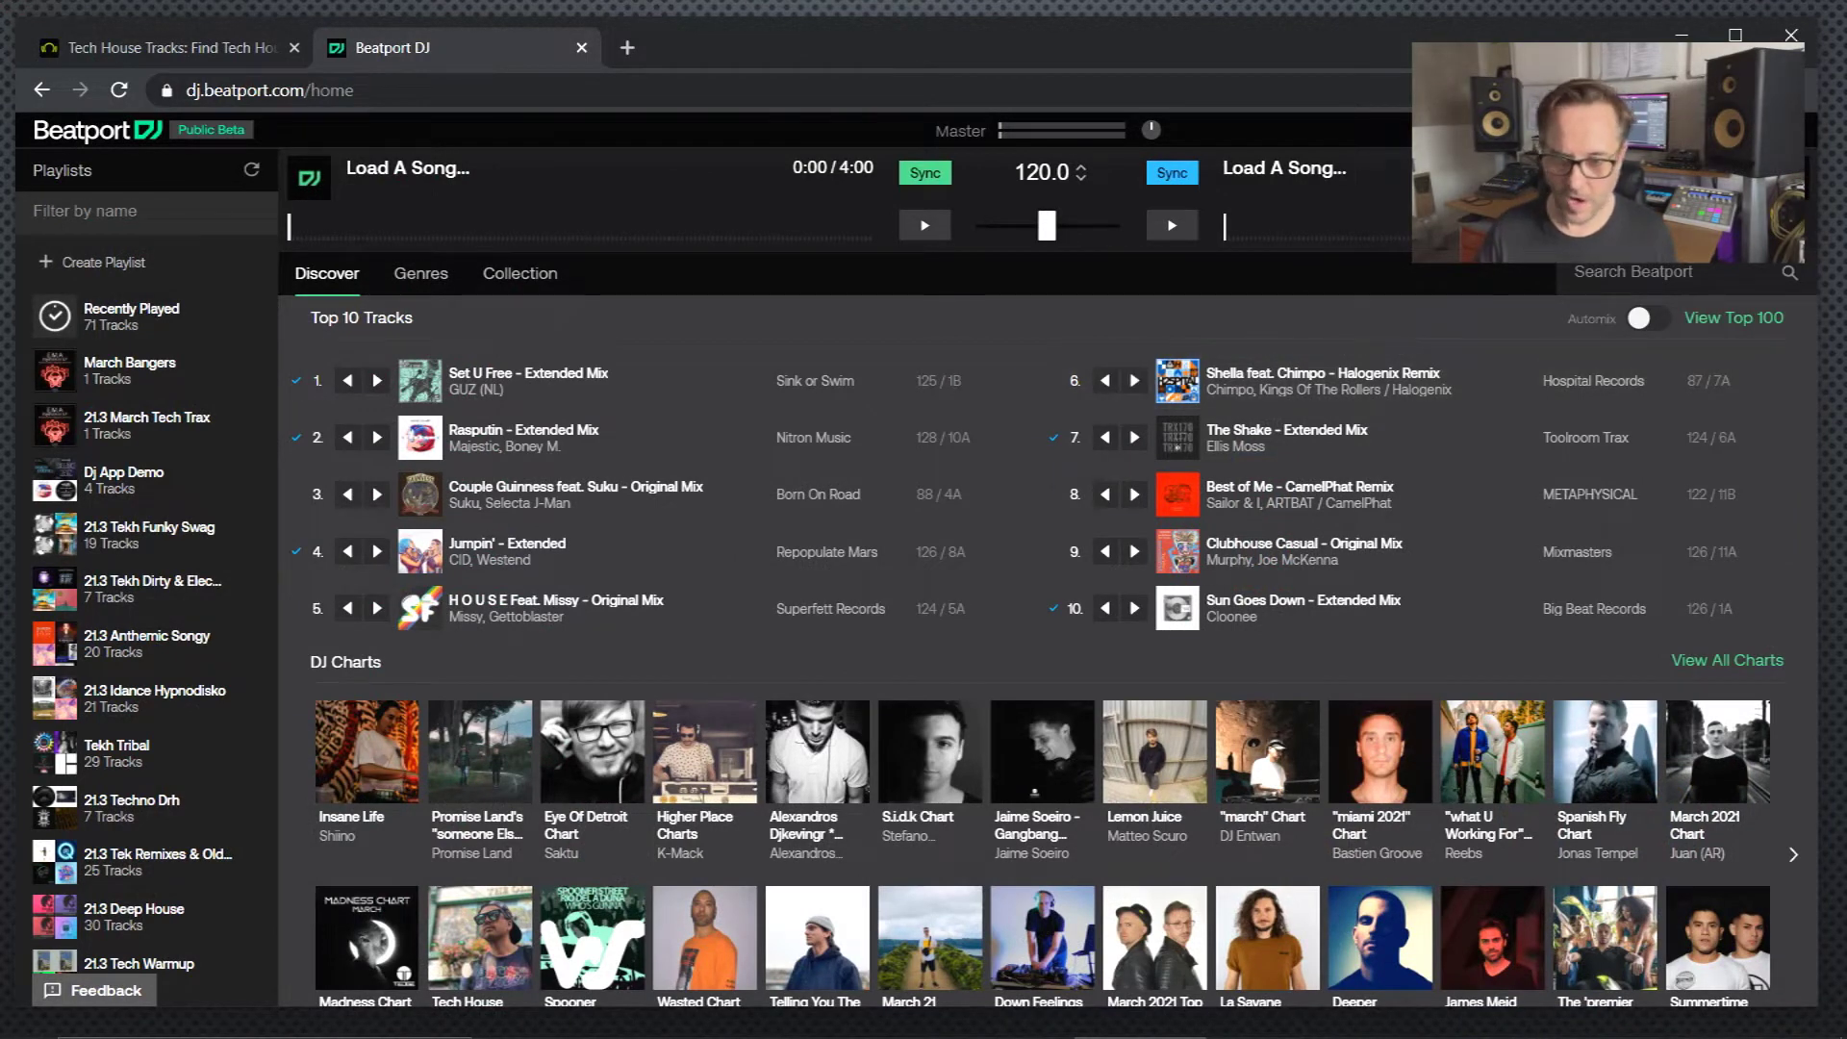
# Step: Expand and collapse the decks and mixer, and look through Discover's charts, playlists, trending artists, labels and genres
pyautogui.click(1635, 130)
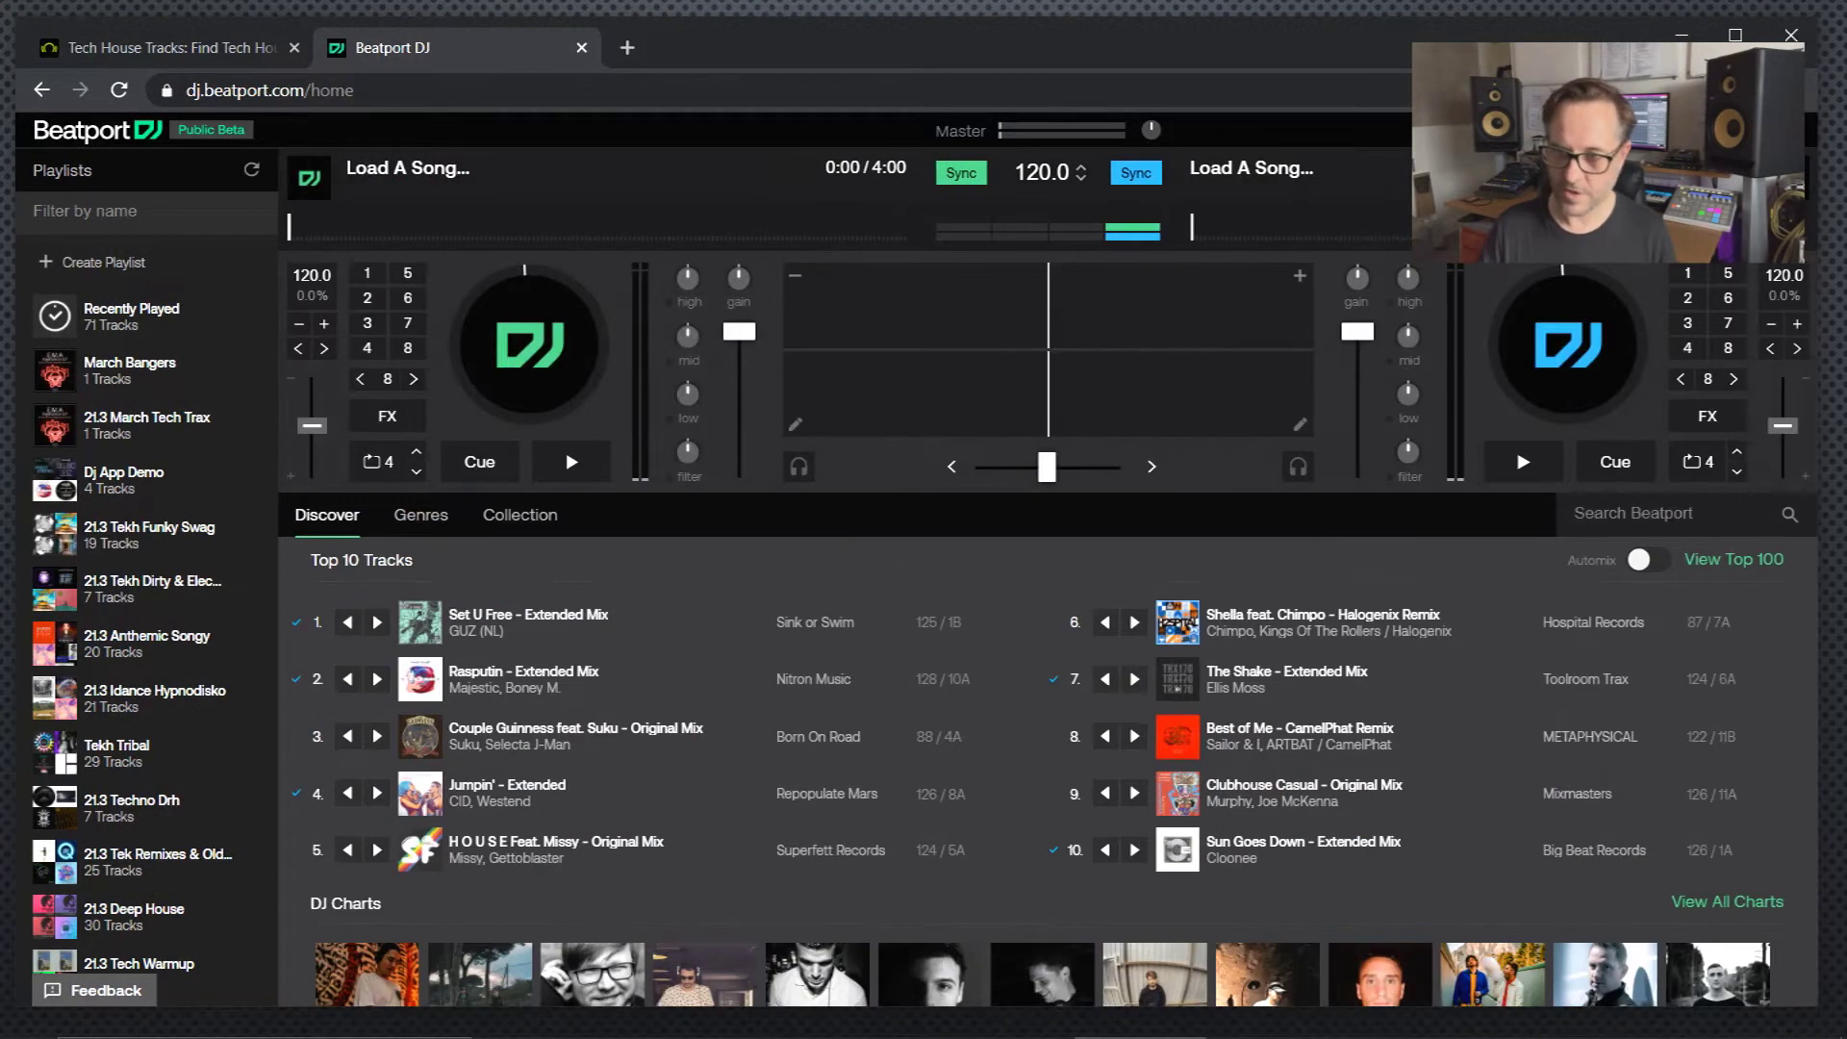
pyautogui.click(1635, 130)
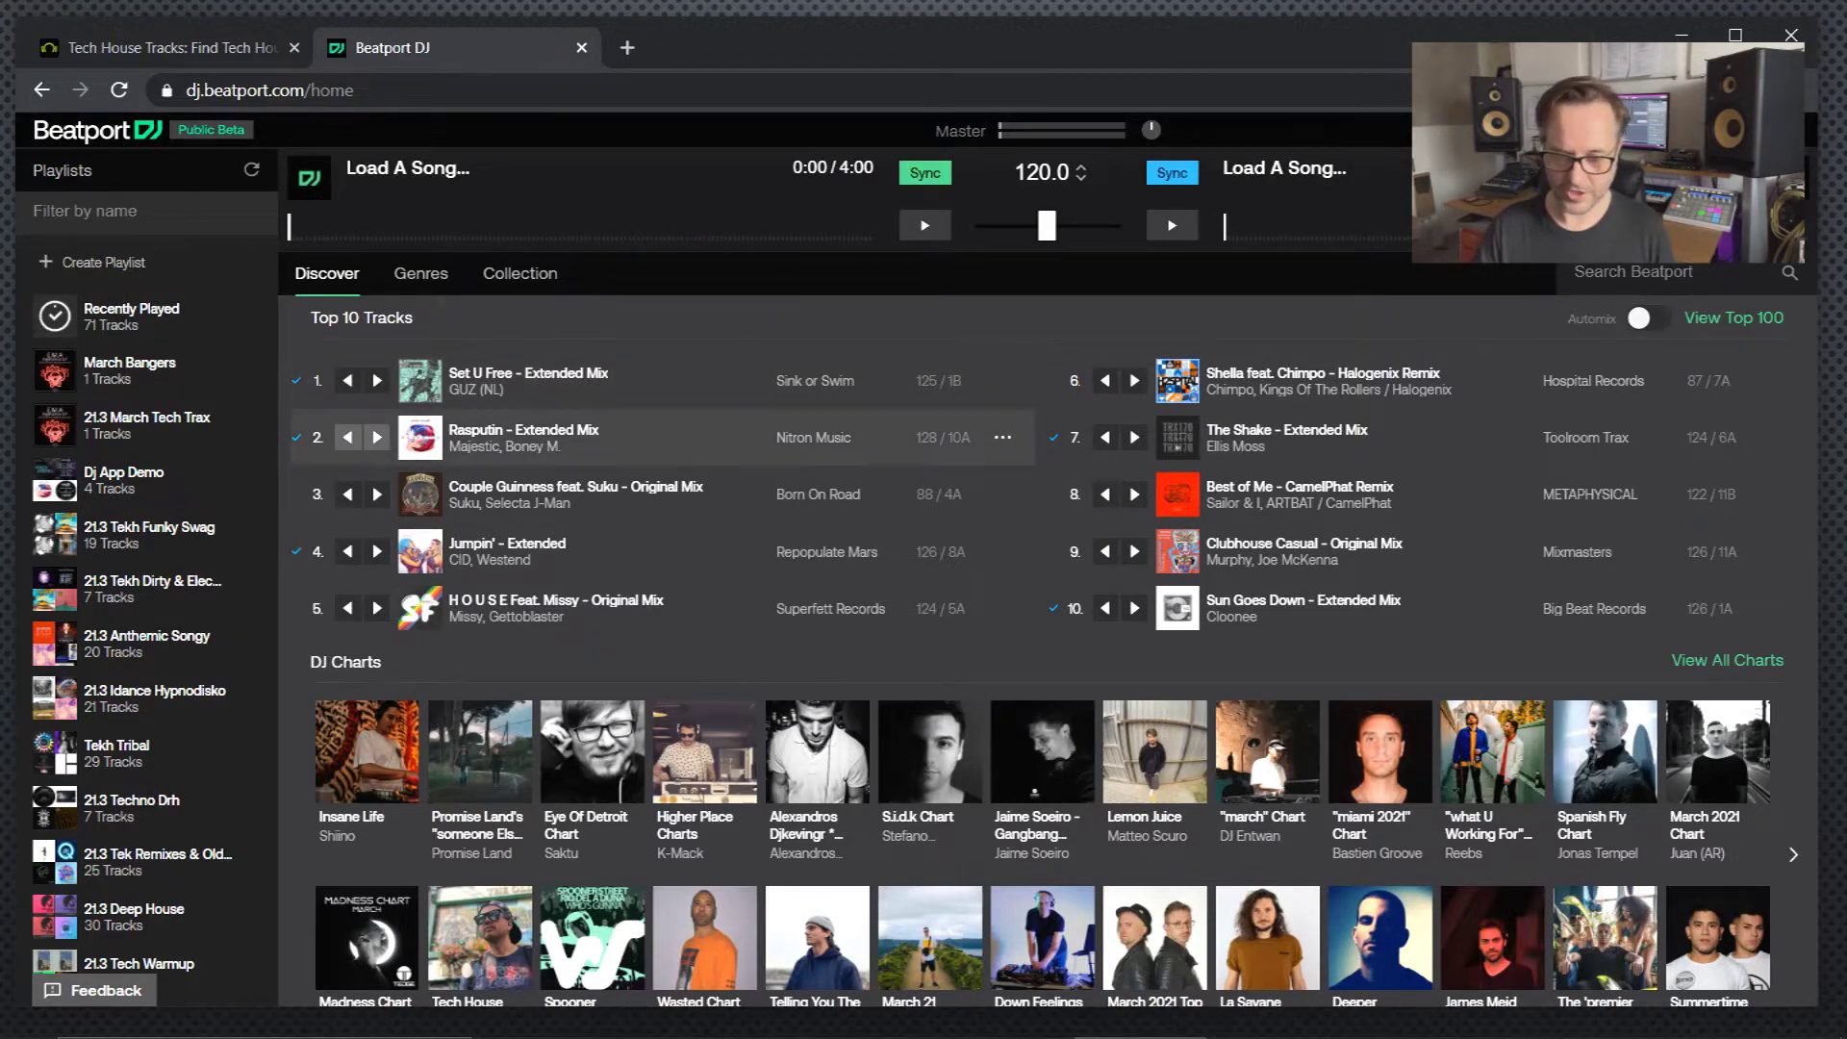
pyautogui.scroll(-2, 1046, 652)
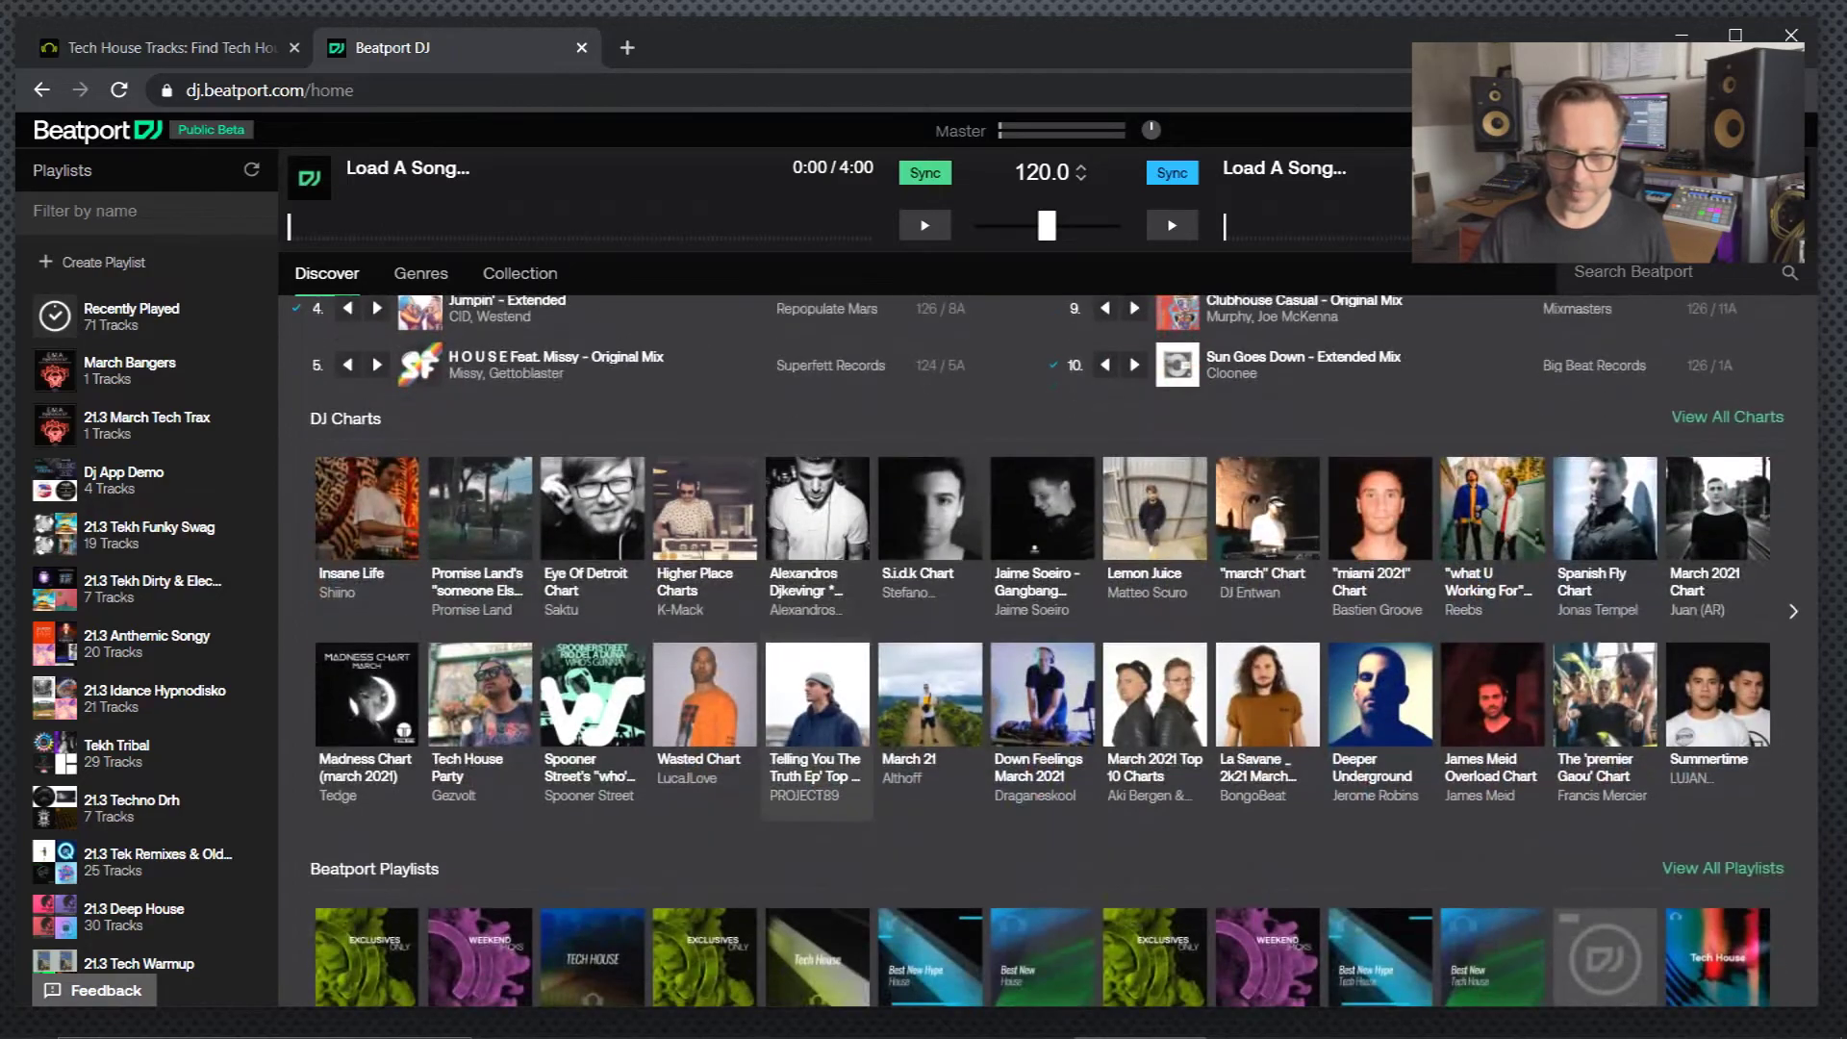
pyautogui.scroll(-1, 1046, 652)
pyautogui.scroll(-3, 1045, 652)
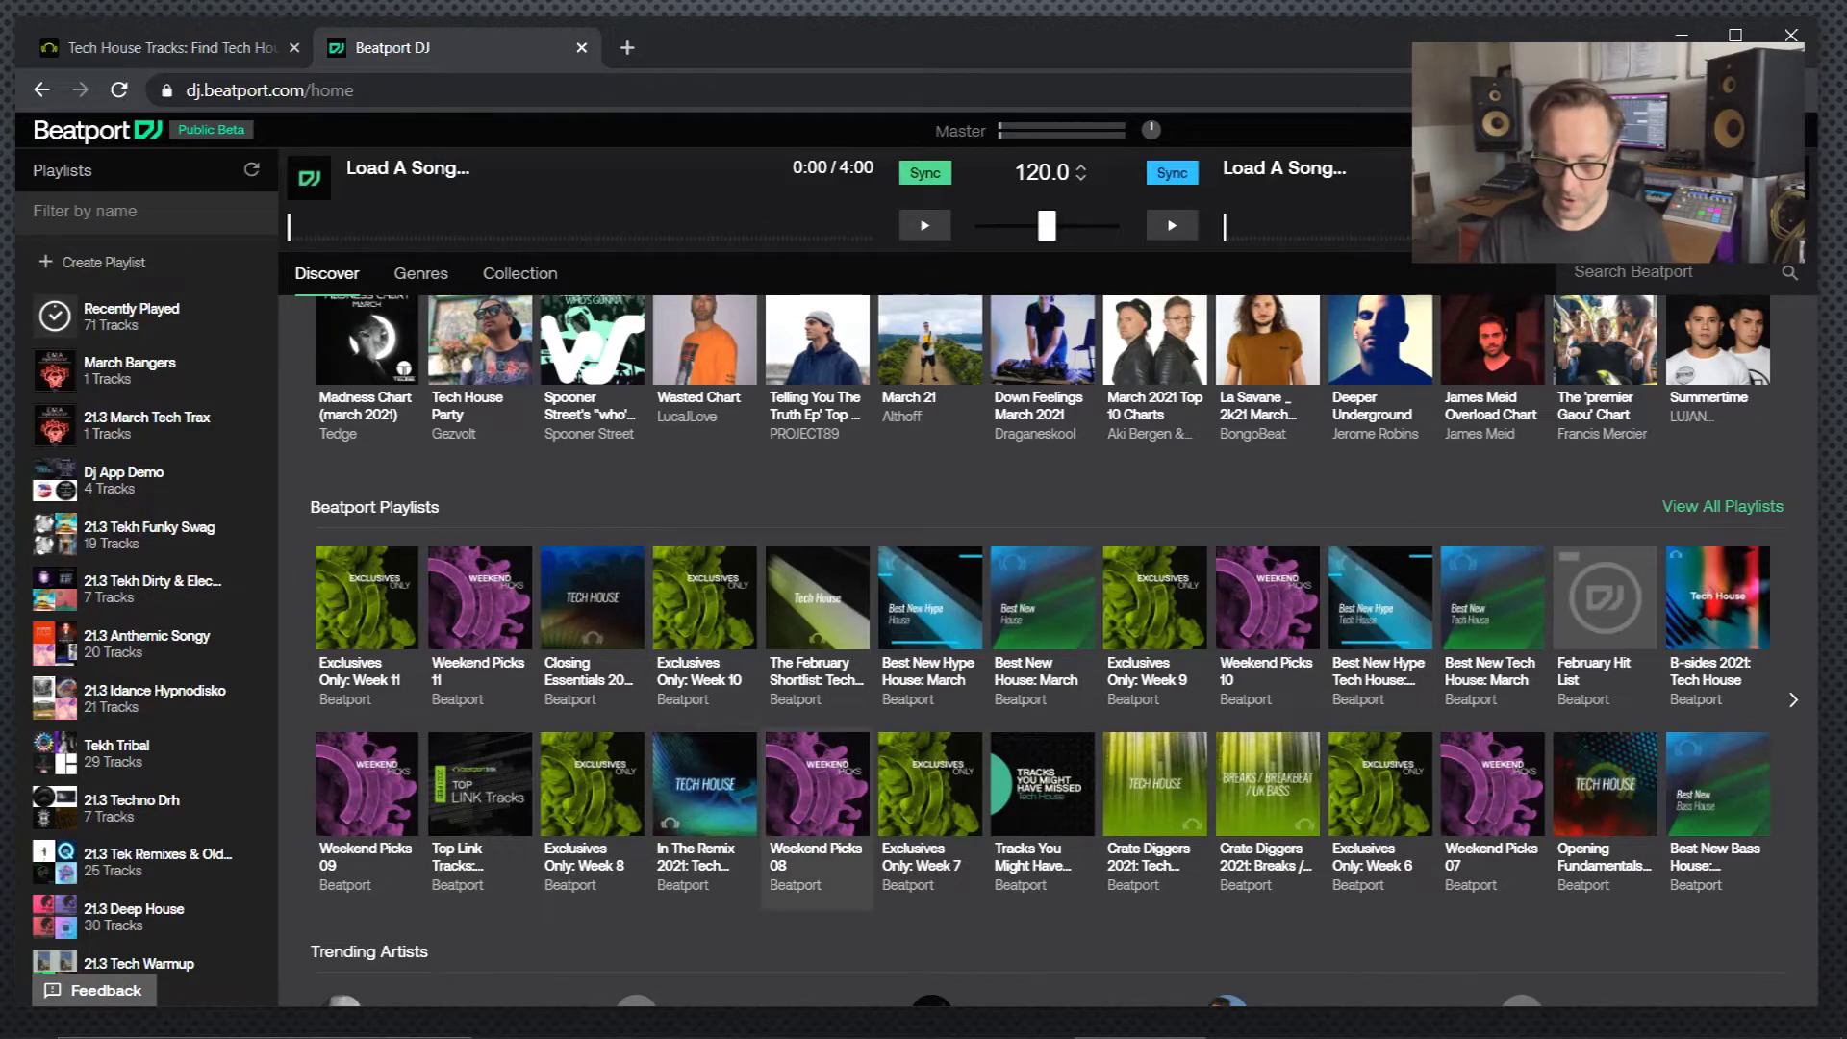
pyautogui.scroll(-4, 817, 817)
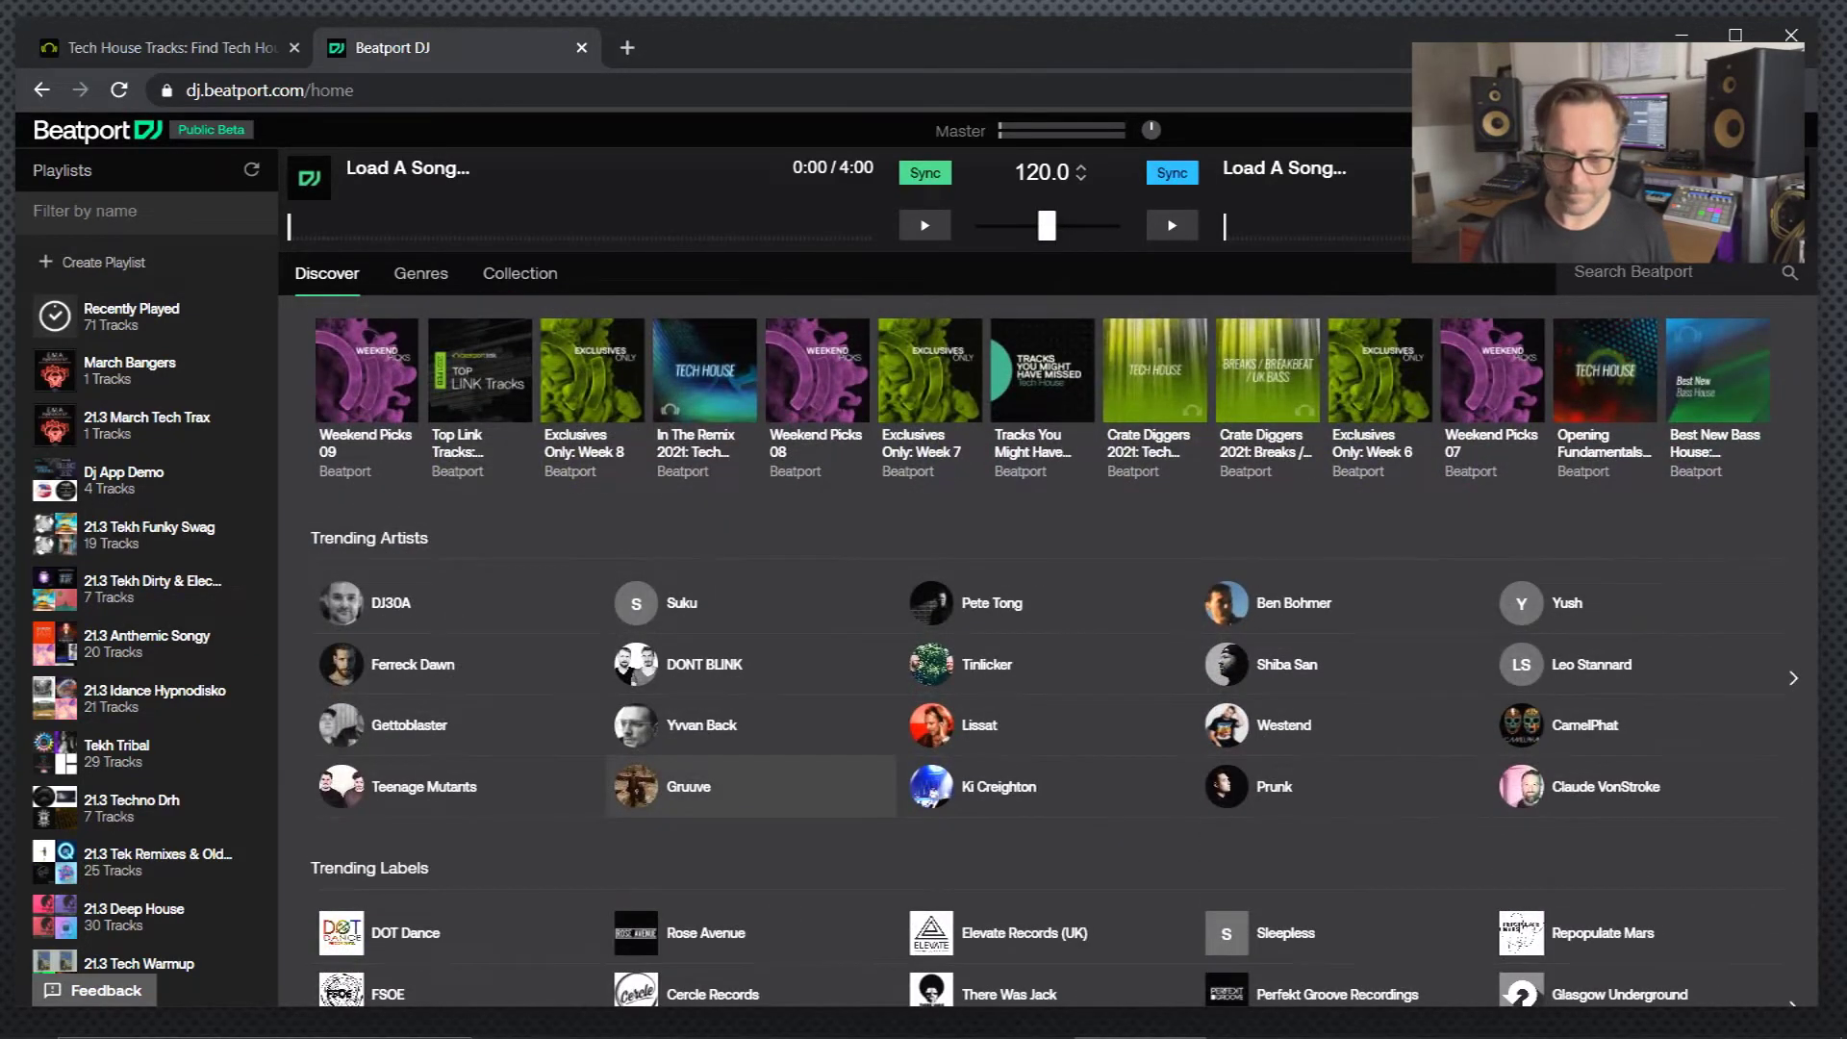
pyautogui.scroll(-1, 750, 785)
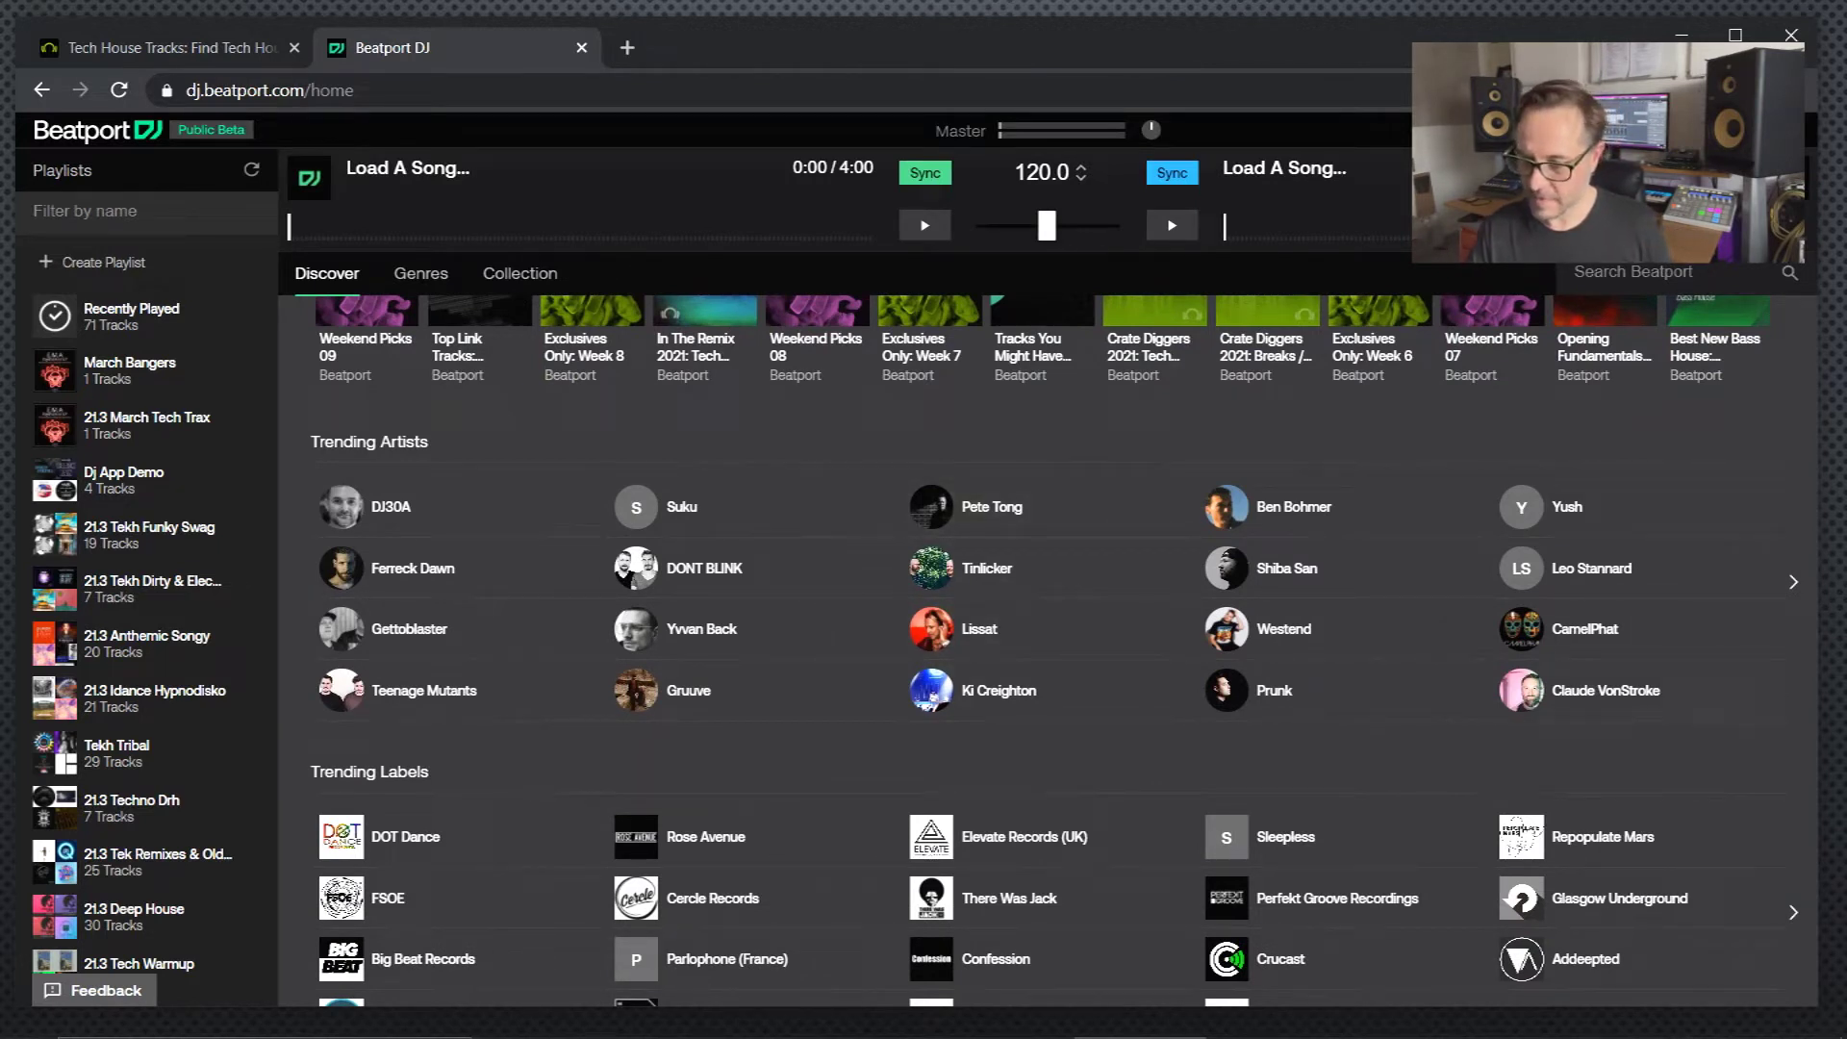
pyautogui.scroll(-3, 1048, 673)
pyautogui.scroll(-1, 1048, 650)
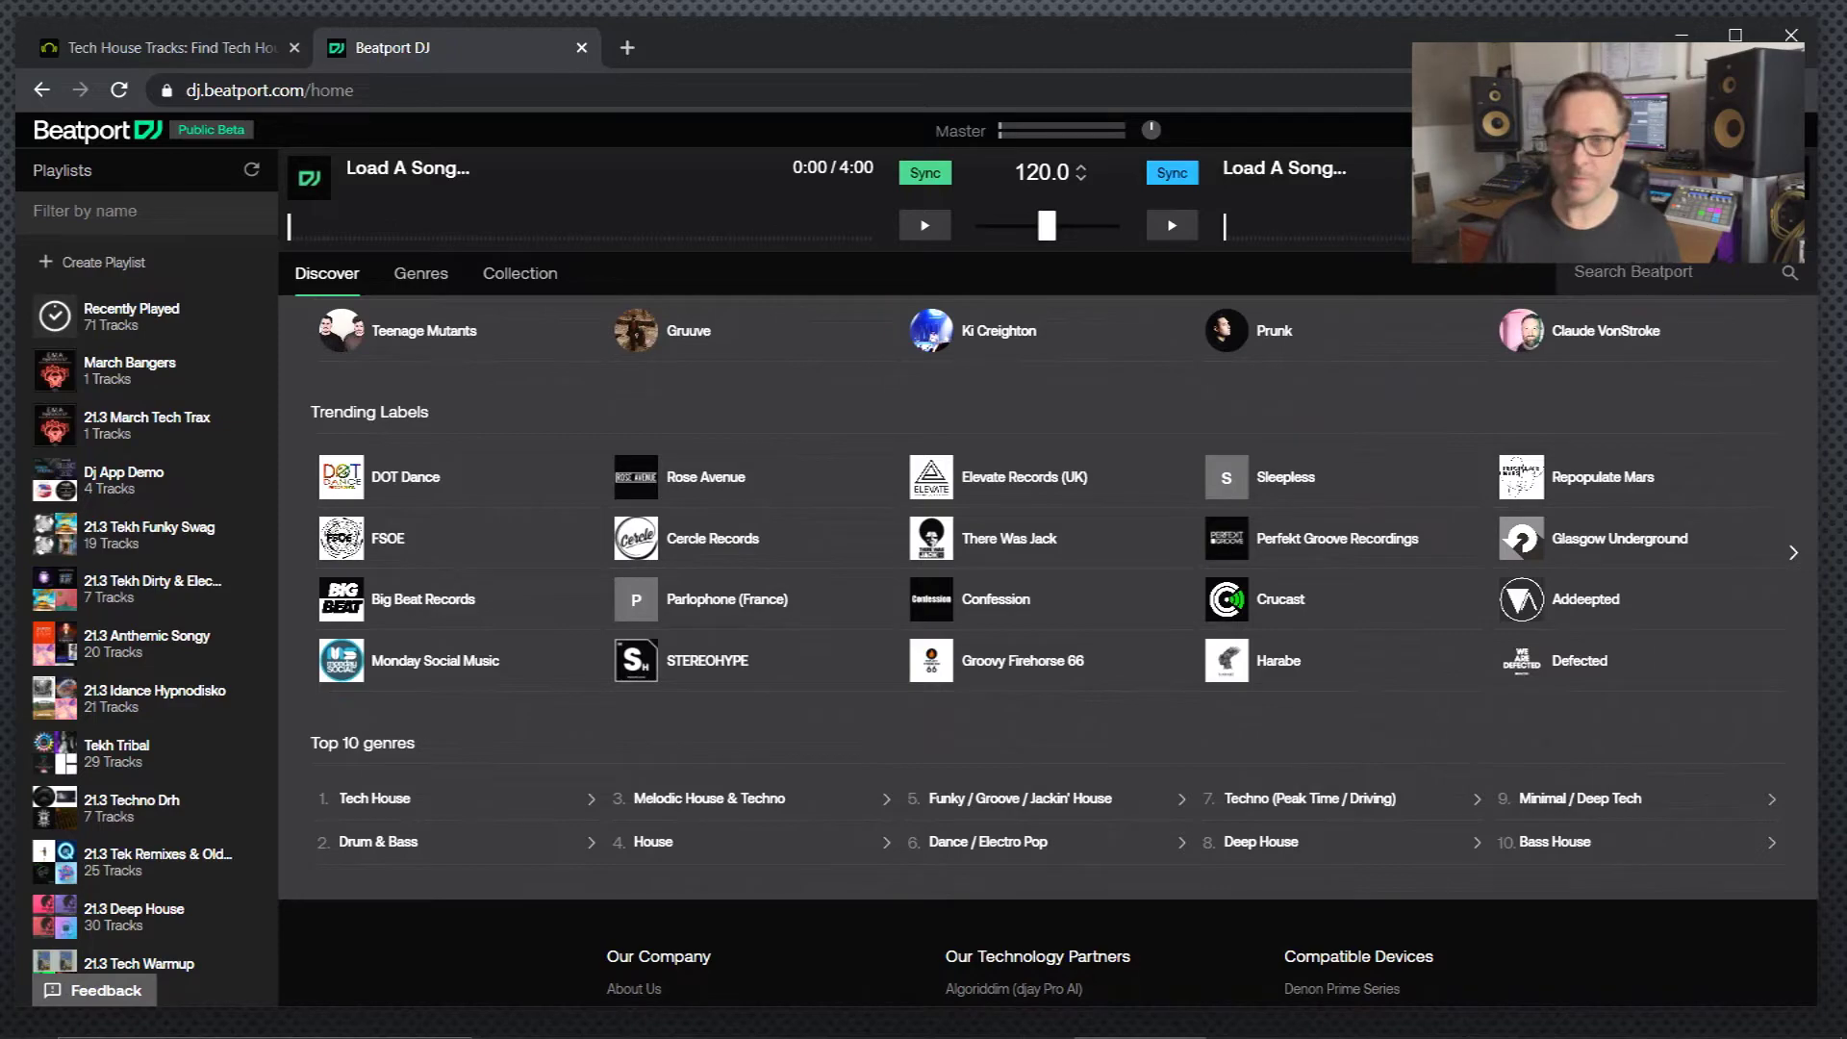
pyautogui.scroll(5, 1048, 654)
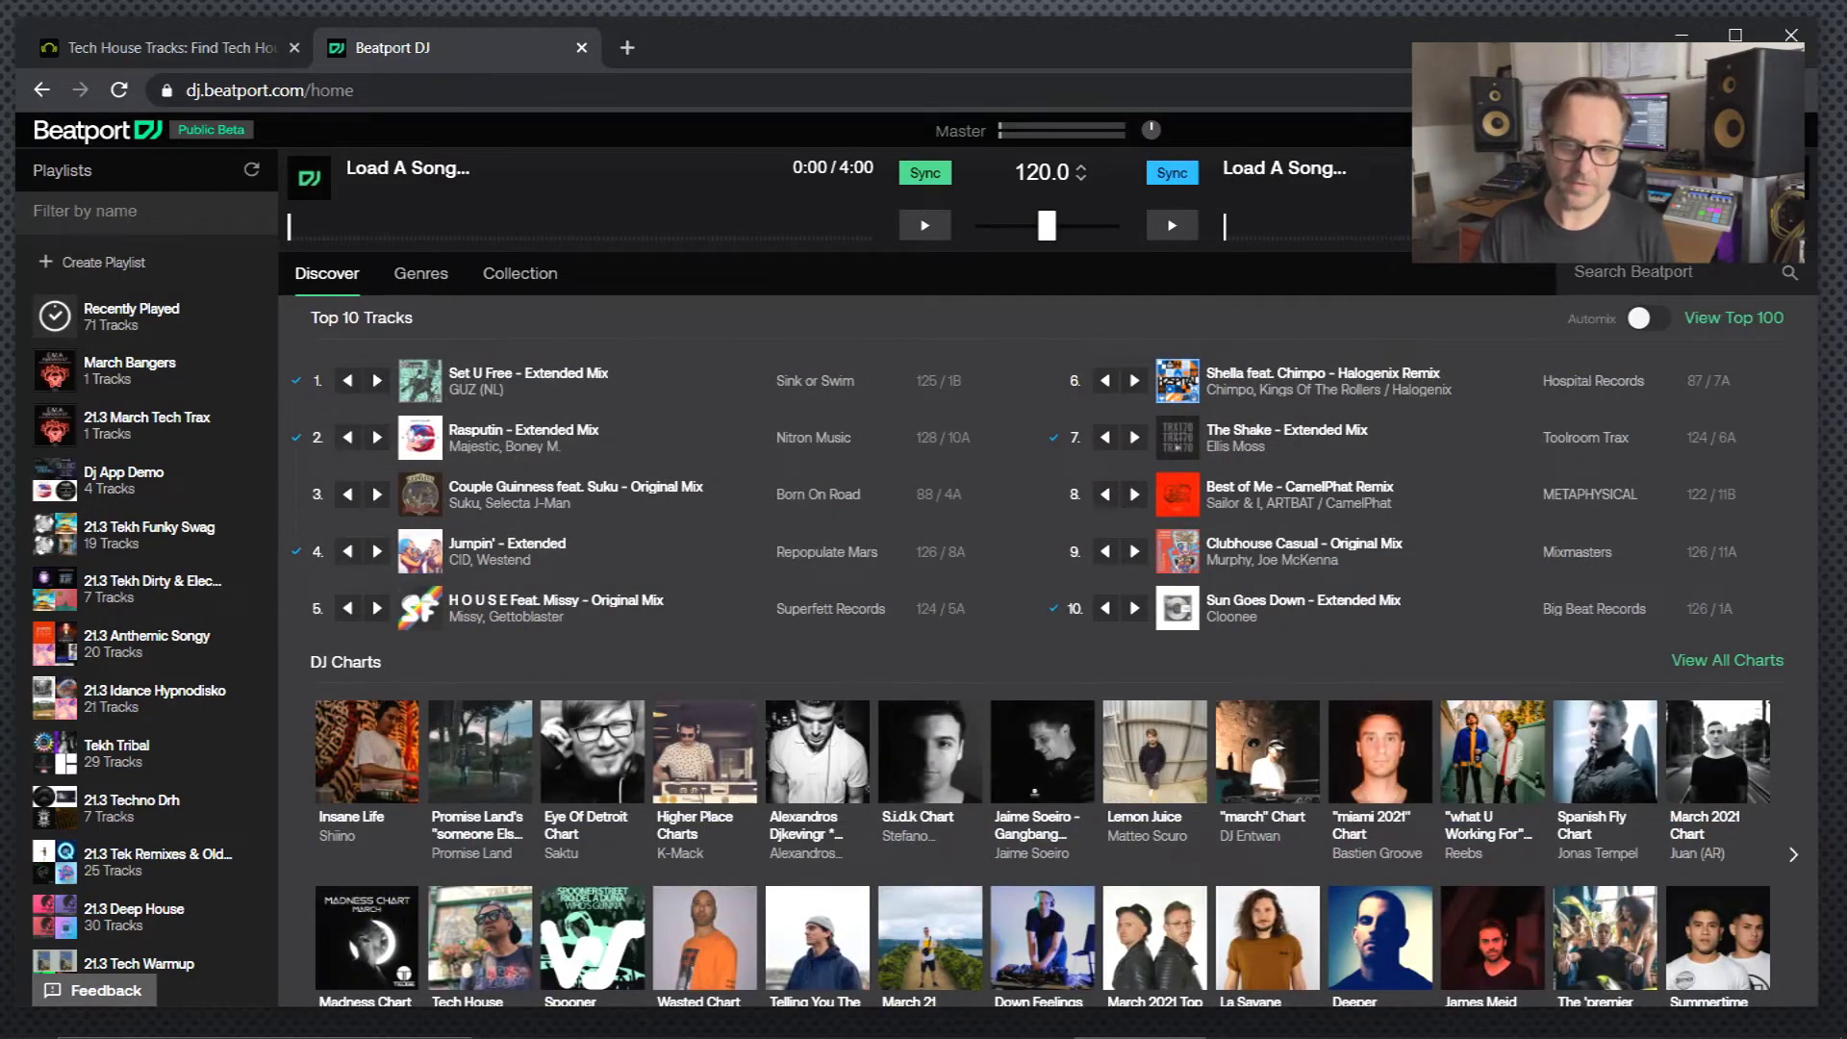
# Step: Open the genre list and add Indie Dance to the favorite genres
pyautogui.click(421, 273)
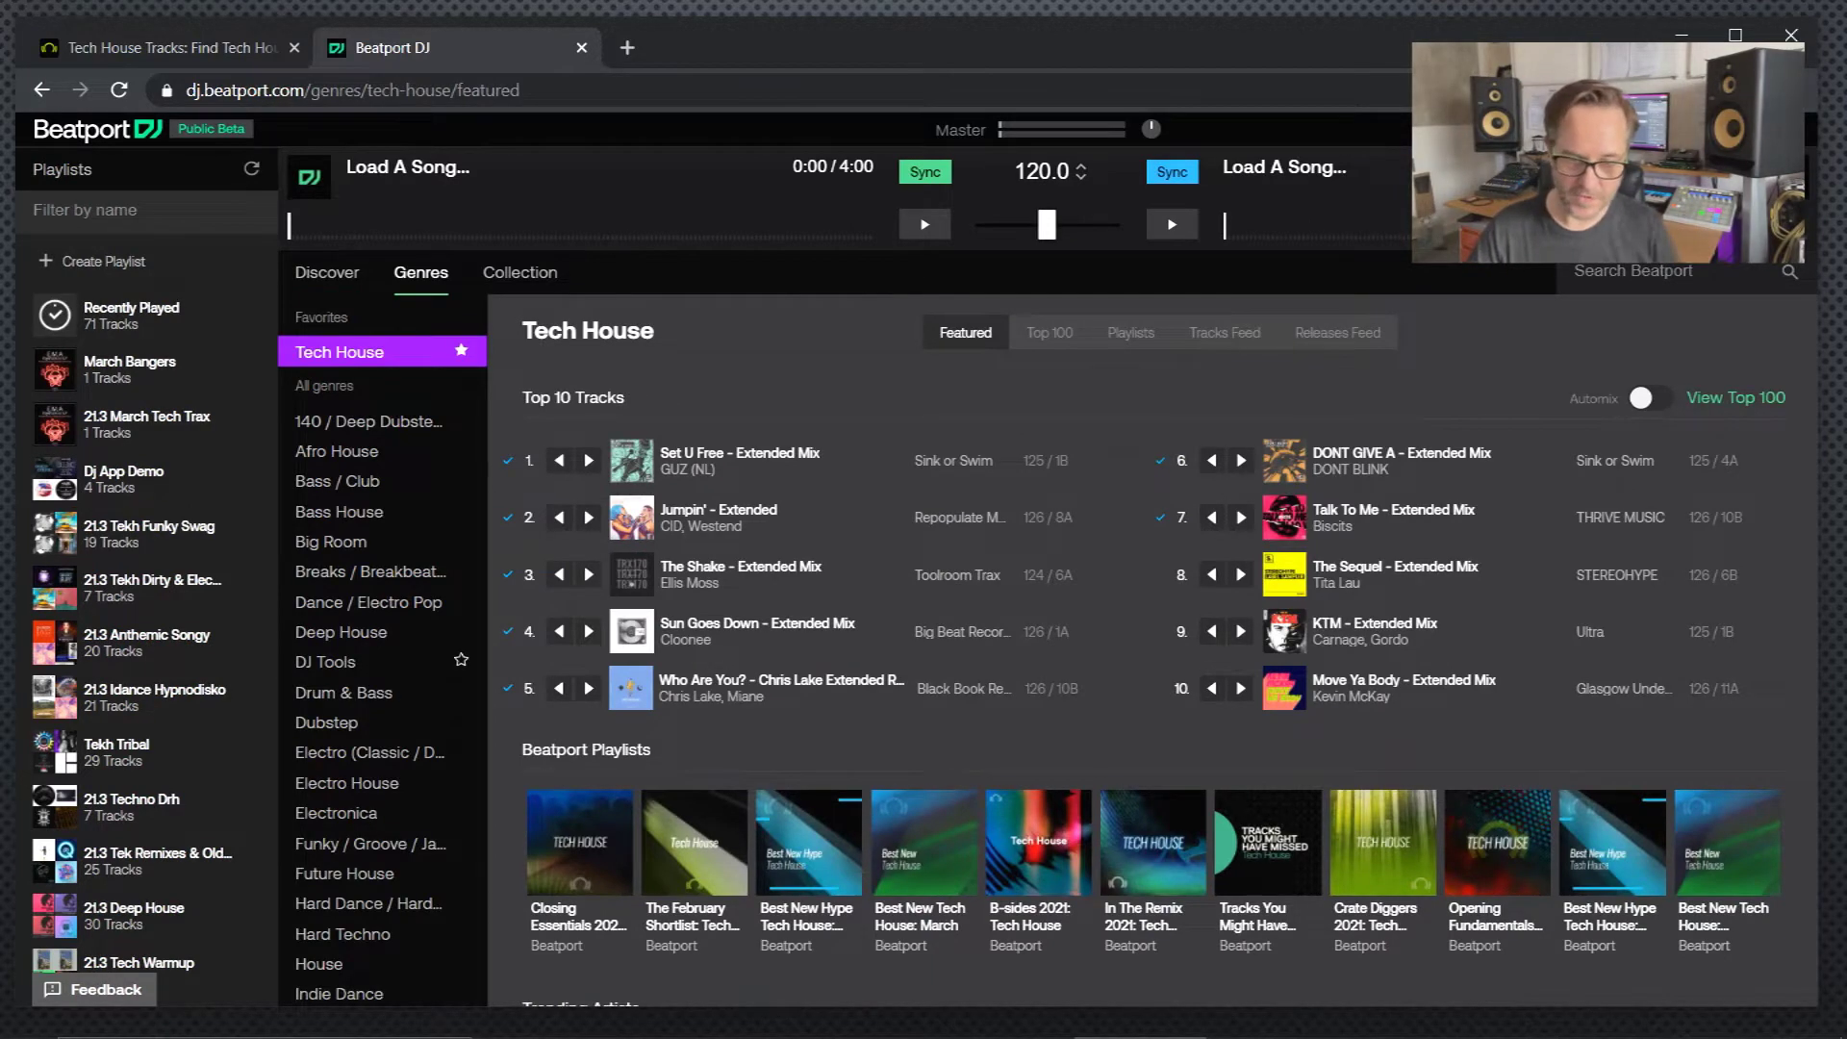
pyautogui.scroll(-2, 384, 654)
pyautogui.scroll(-1, 384, 654)
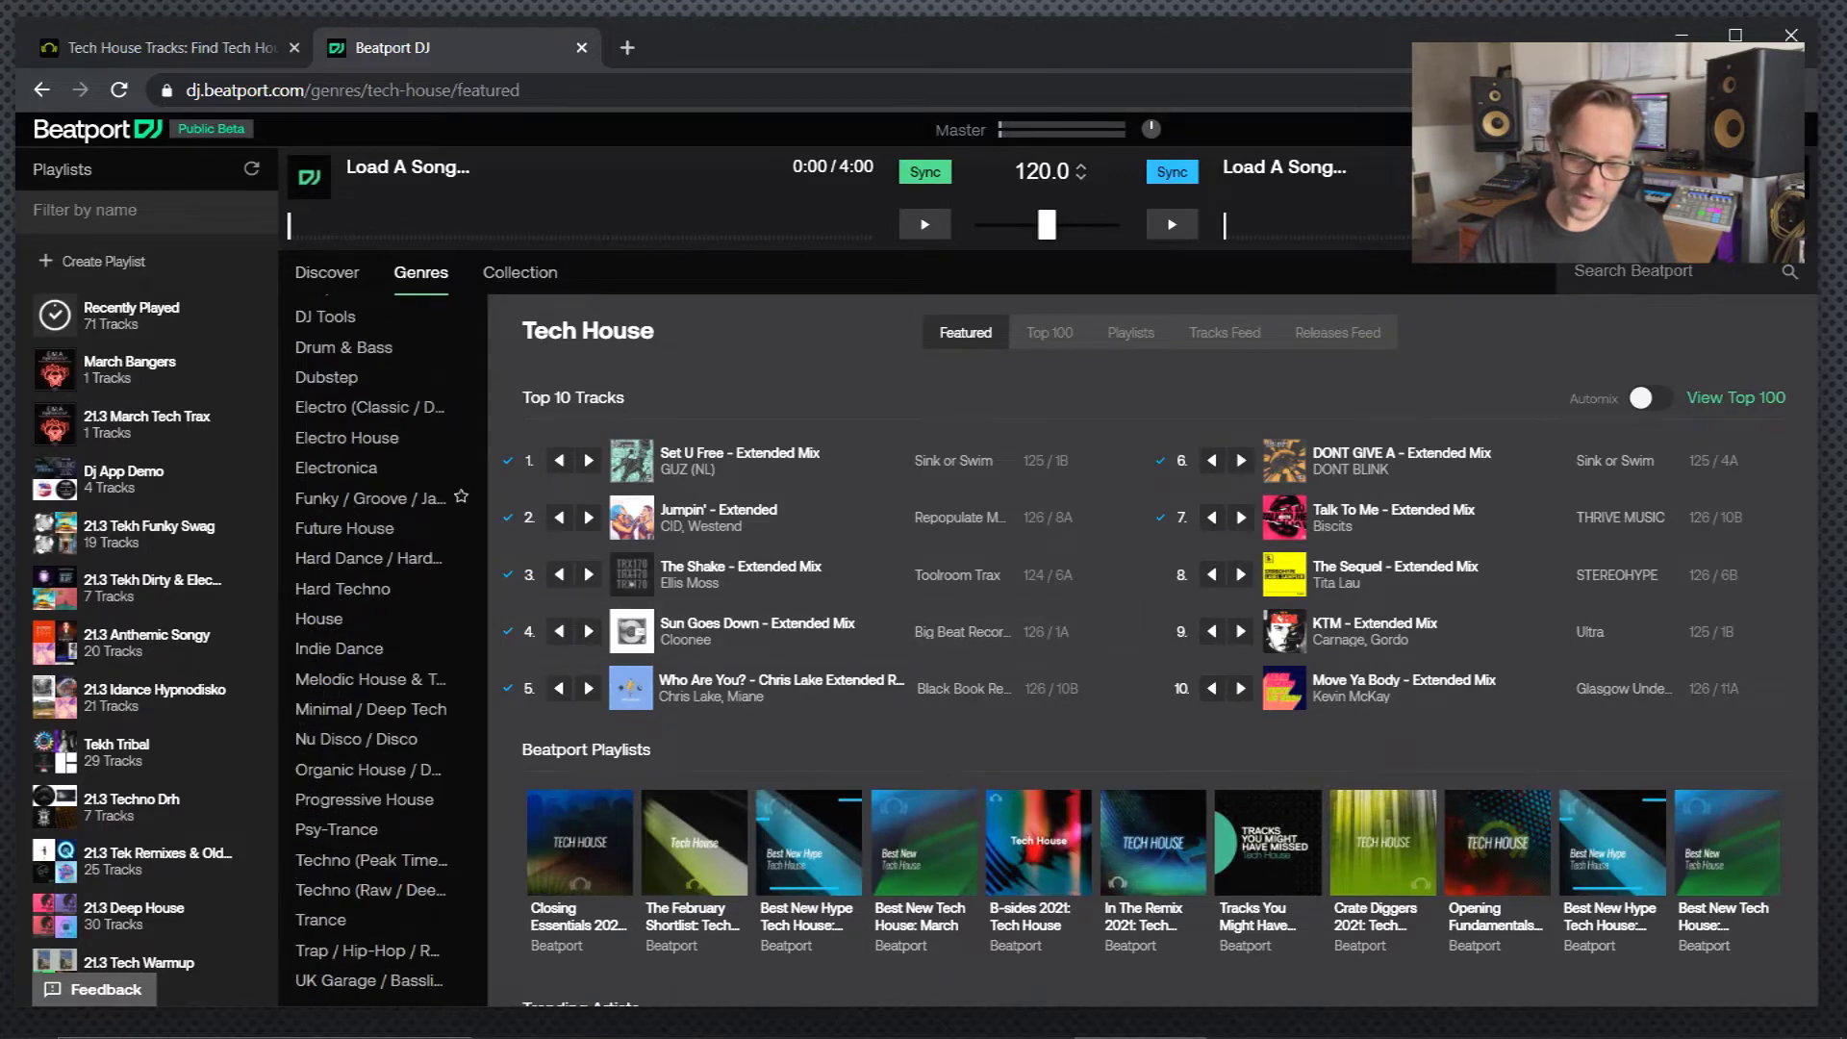
pyautogui.click(461, 646)
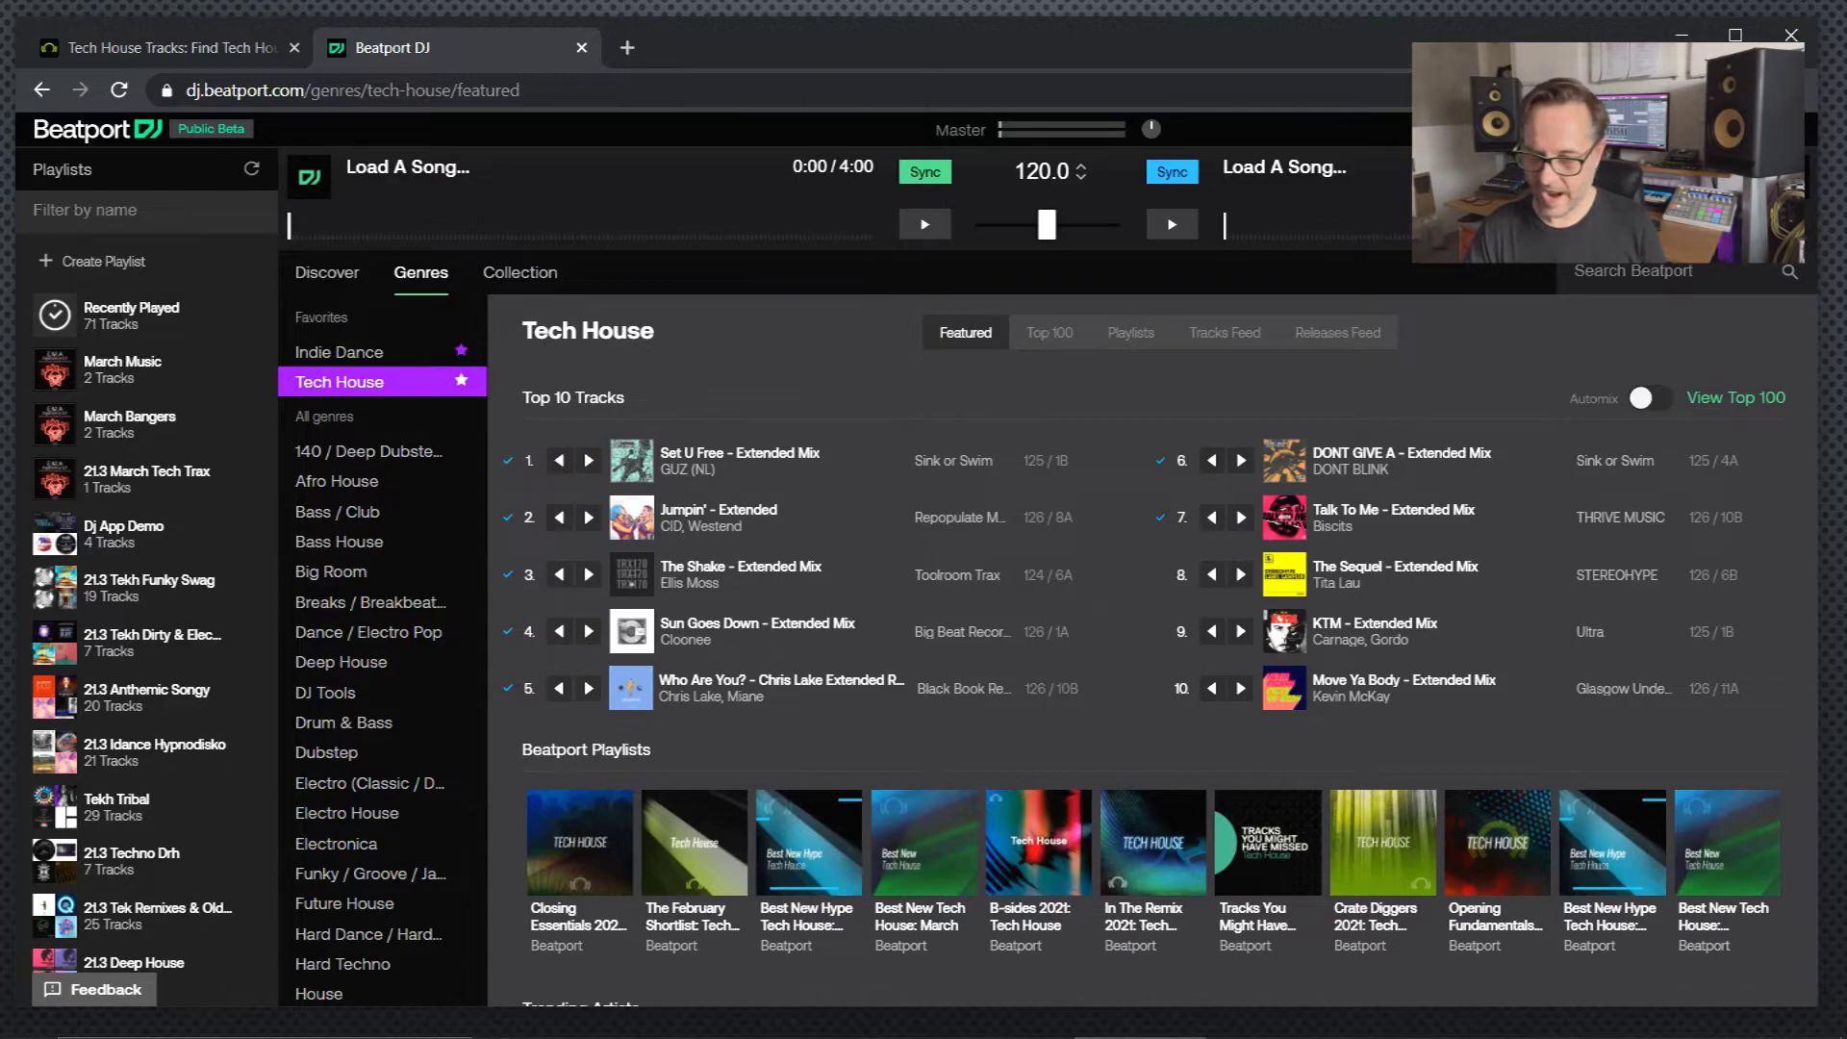
# Step: Look through the Tech House featured page, view its Top 100 and playlists, and return to the featured view
pyautogui.scroll(-2, 1154, 674)
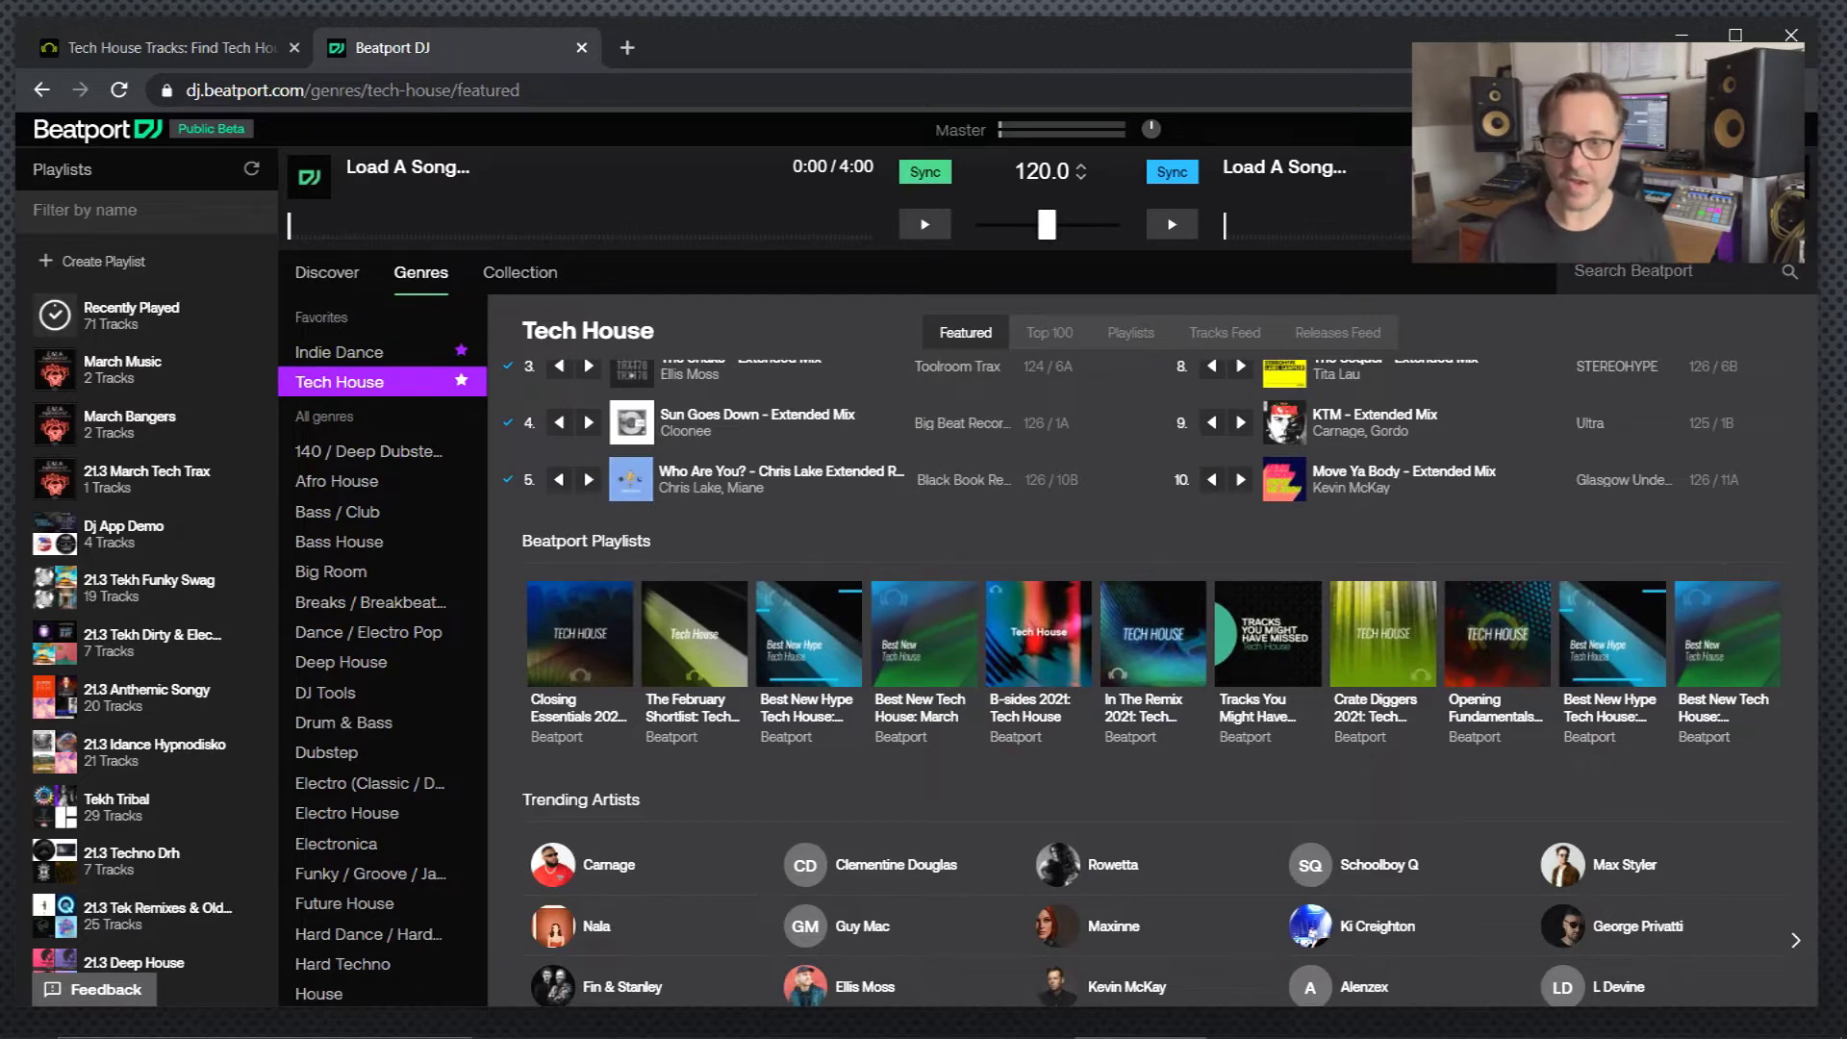
pyautogui.scroll(-3, 1154, 674)
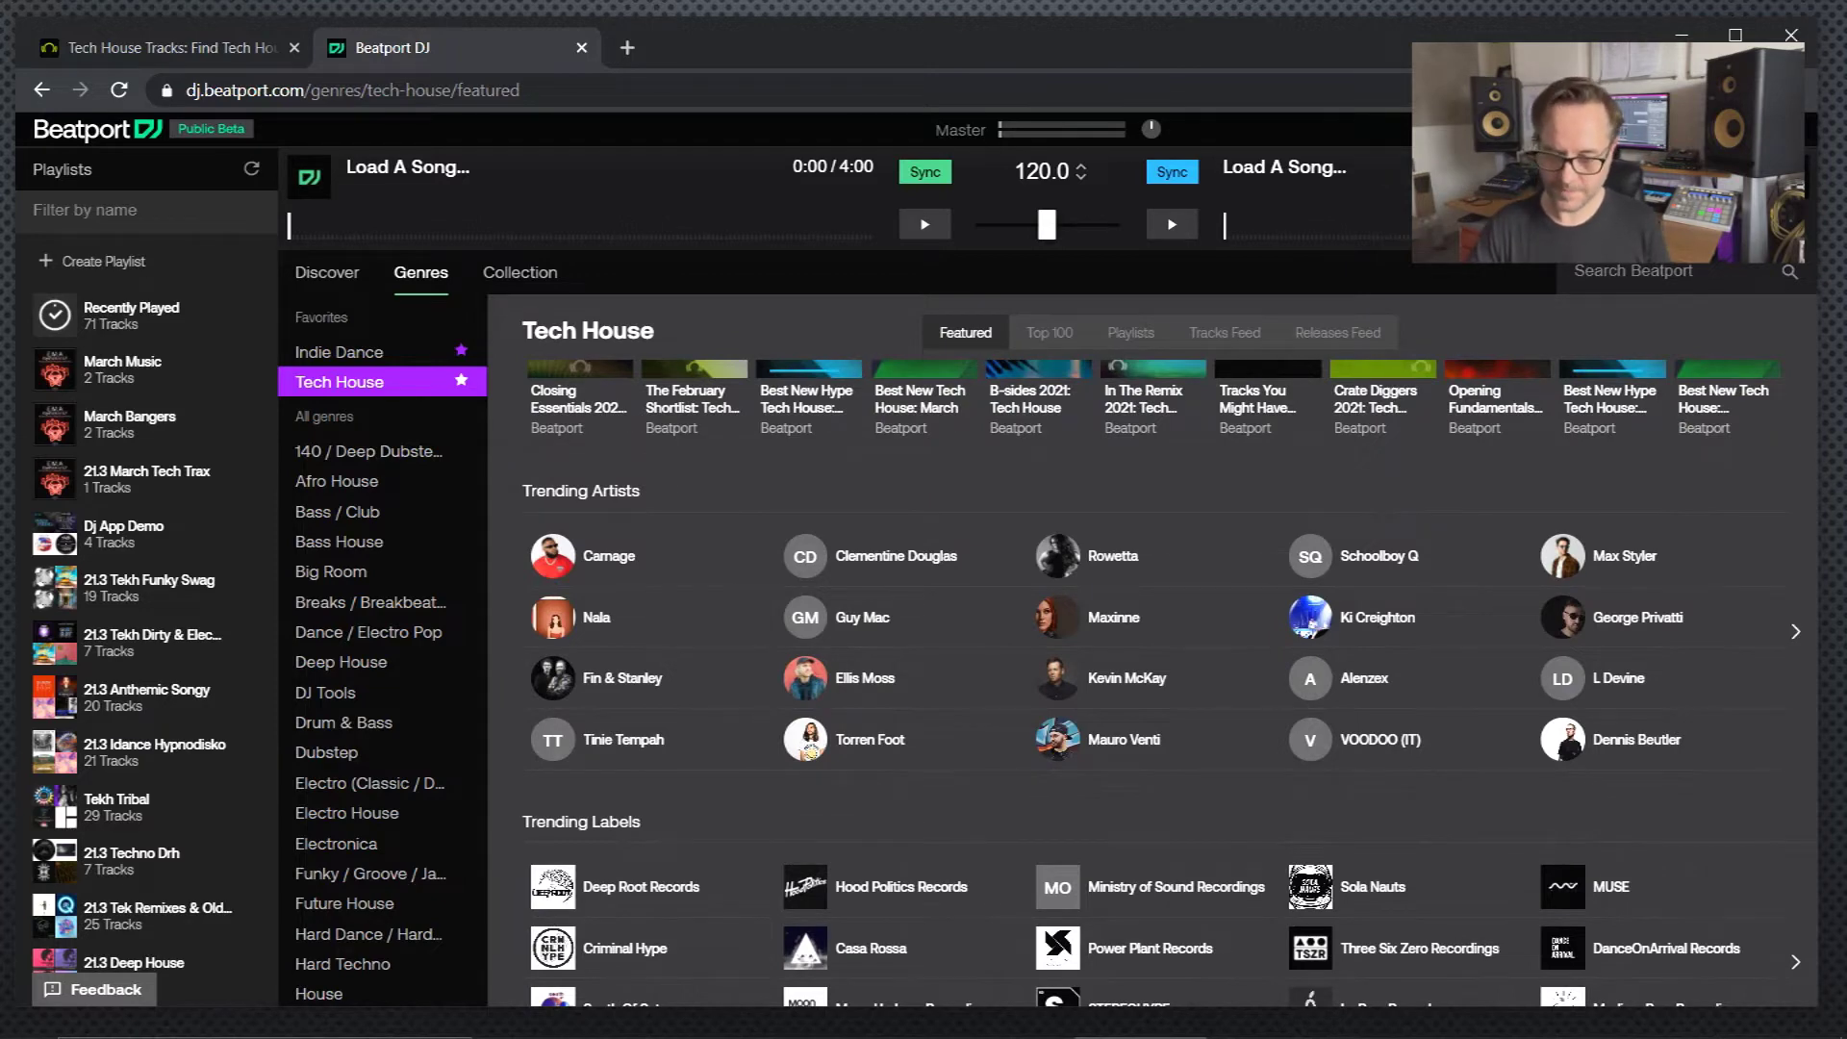
pyautogui.scroll(-1, 1154, 673)
pyautogui.scroll(5, 1154, 673)
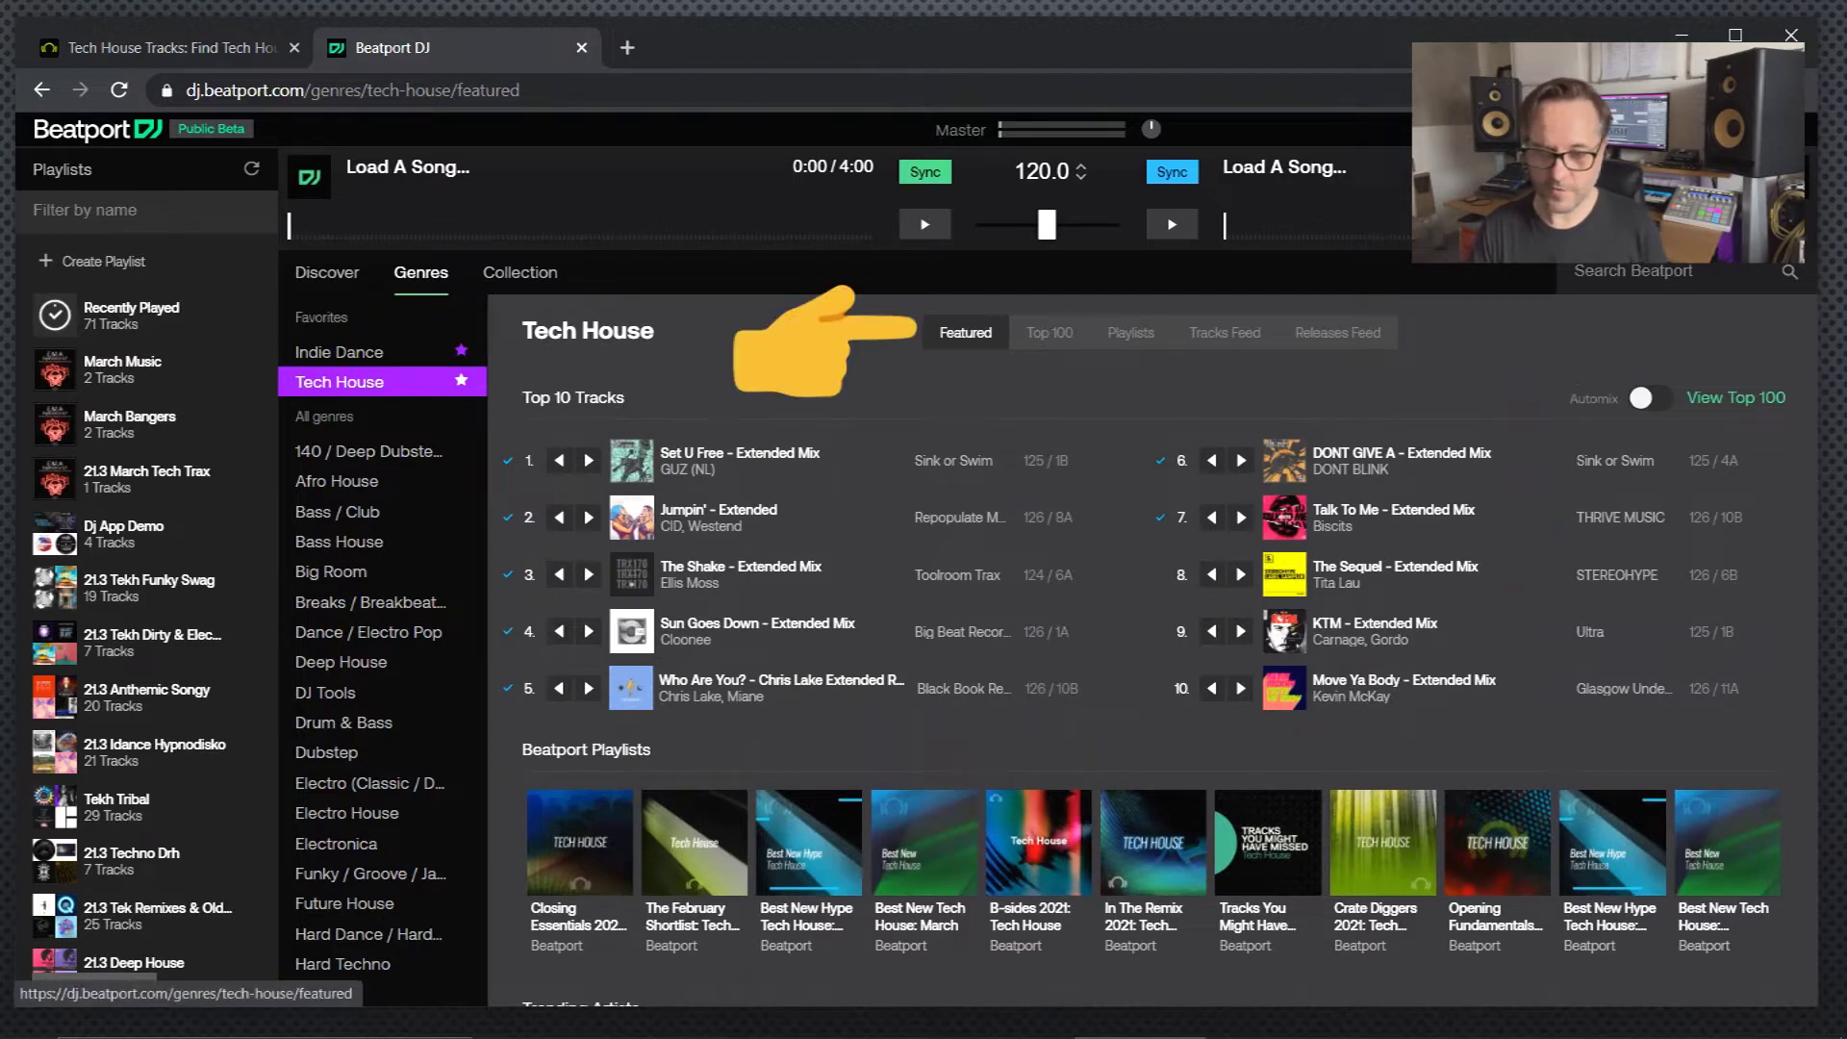
pyautogui.click(1049, 332)
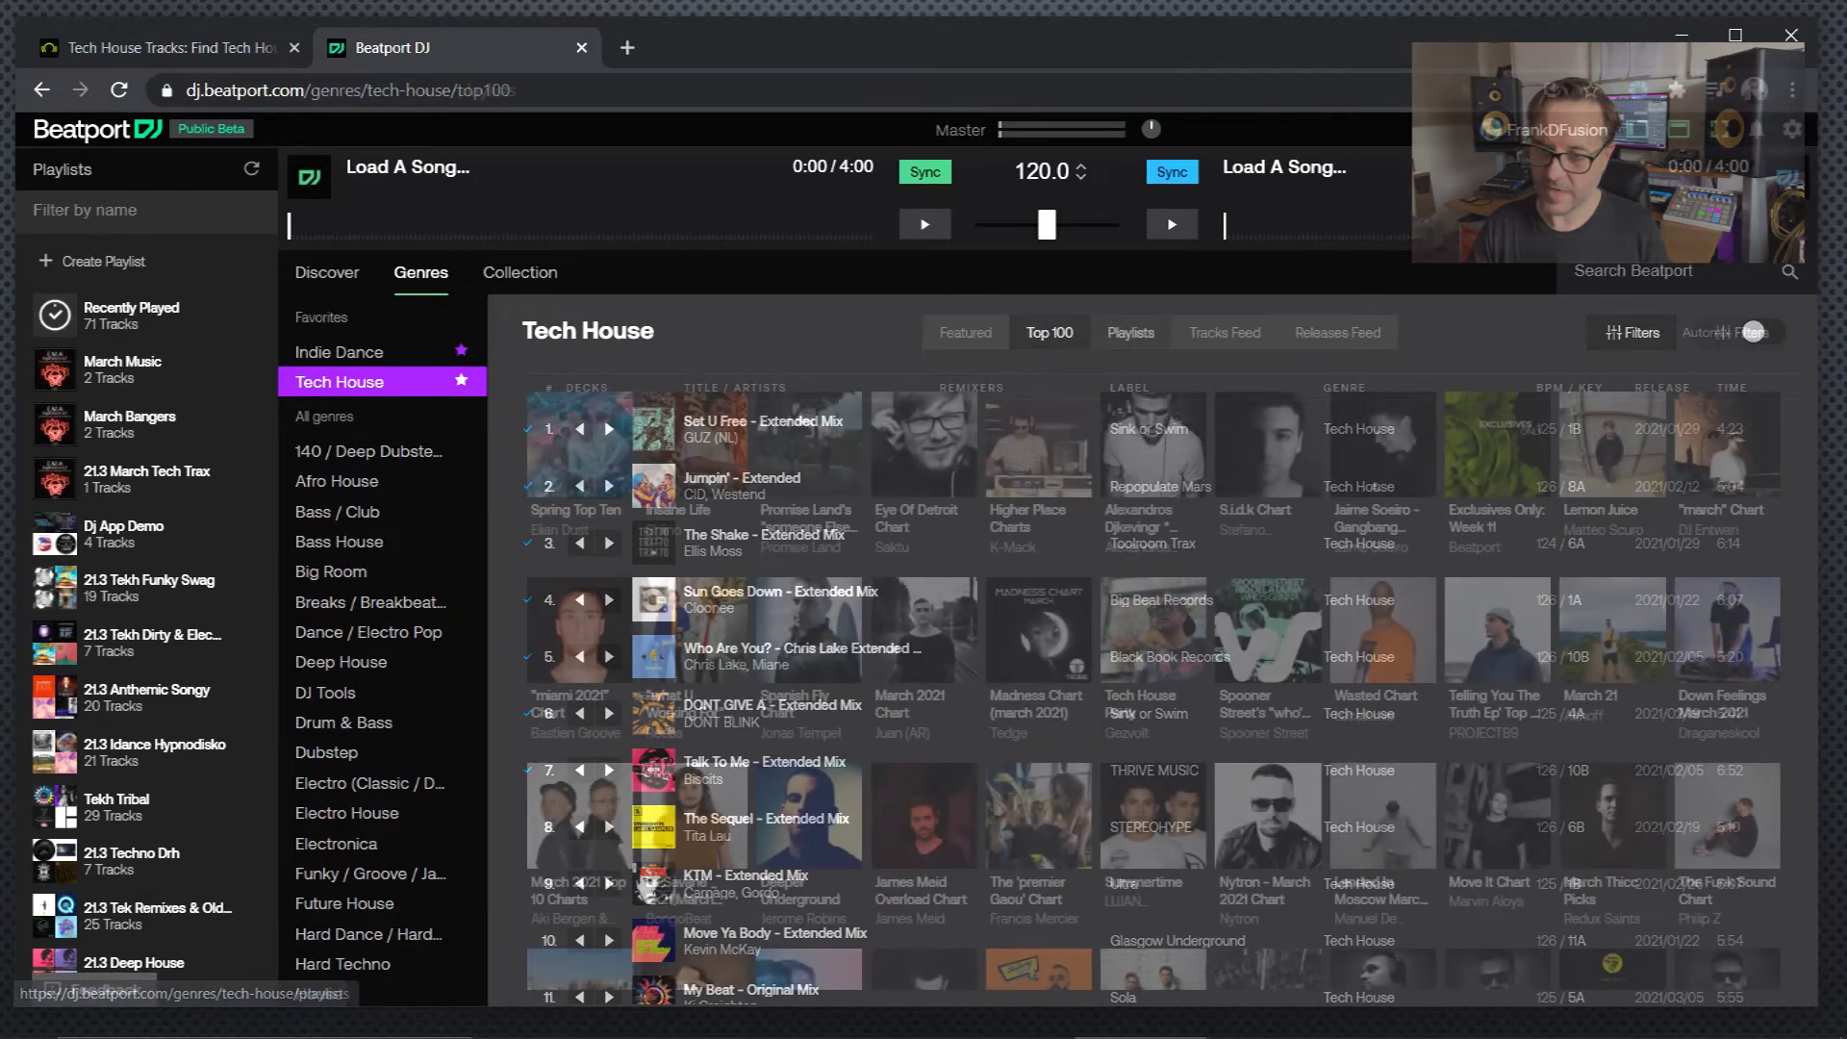
pyautogui.click(966, 333)
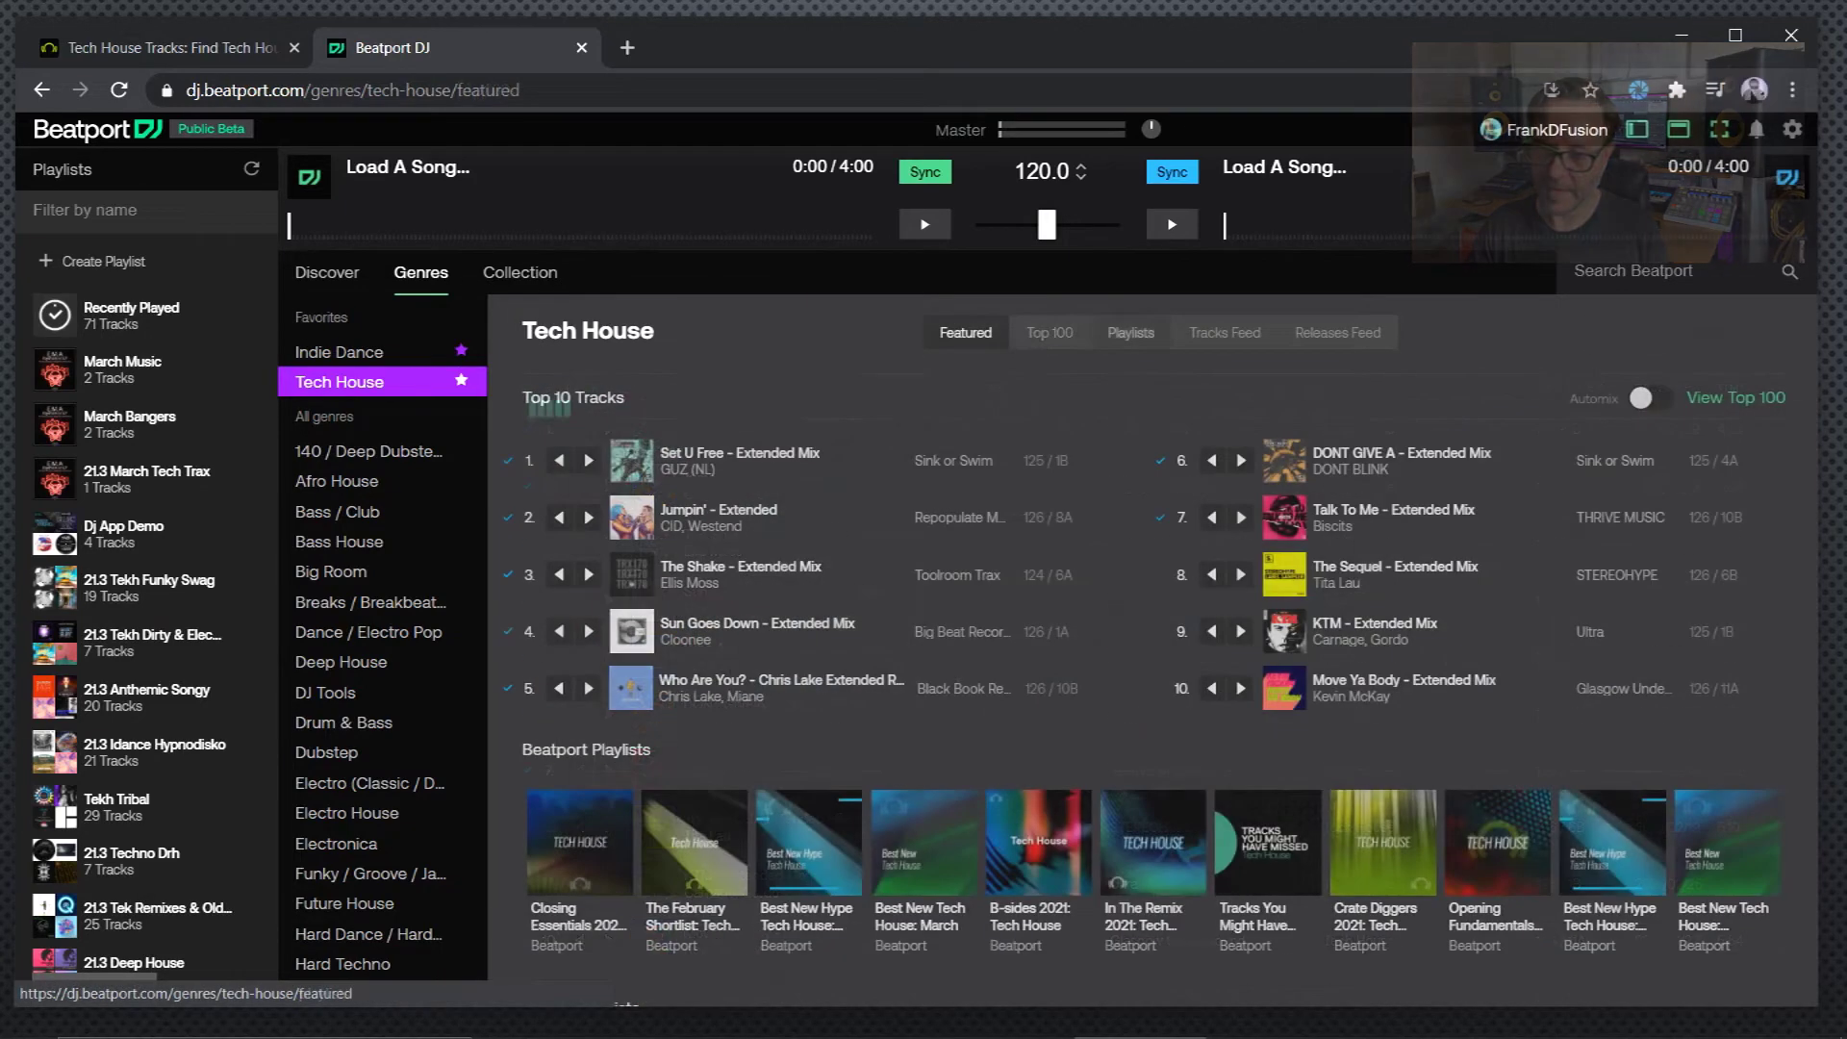
# Step: Open the Collection and filter its tracks by the genre techno
pyautogui.click(519, 272)
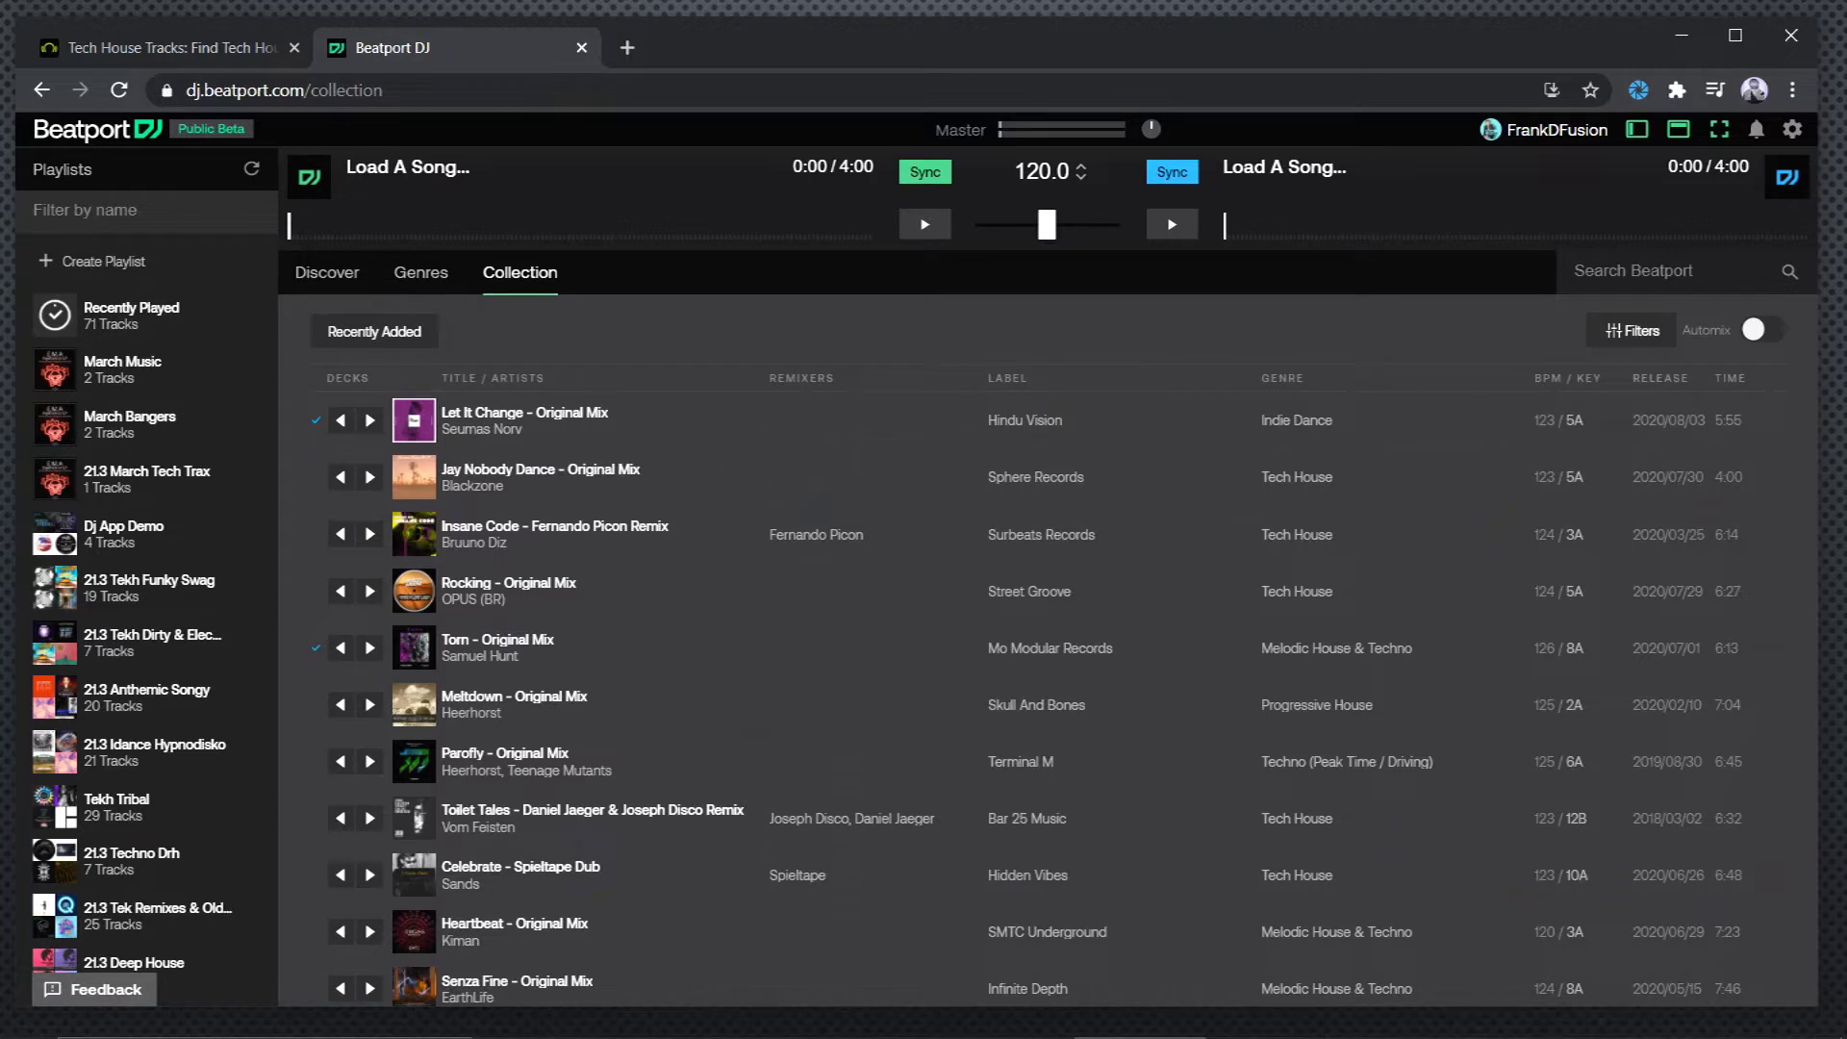
pyautogui.click(1631, 330)
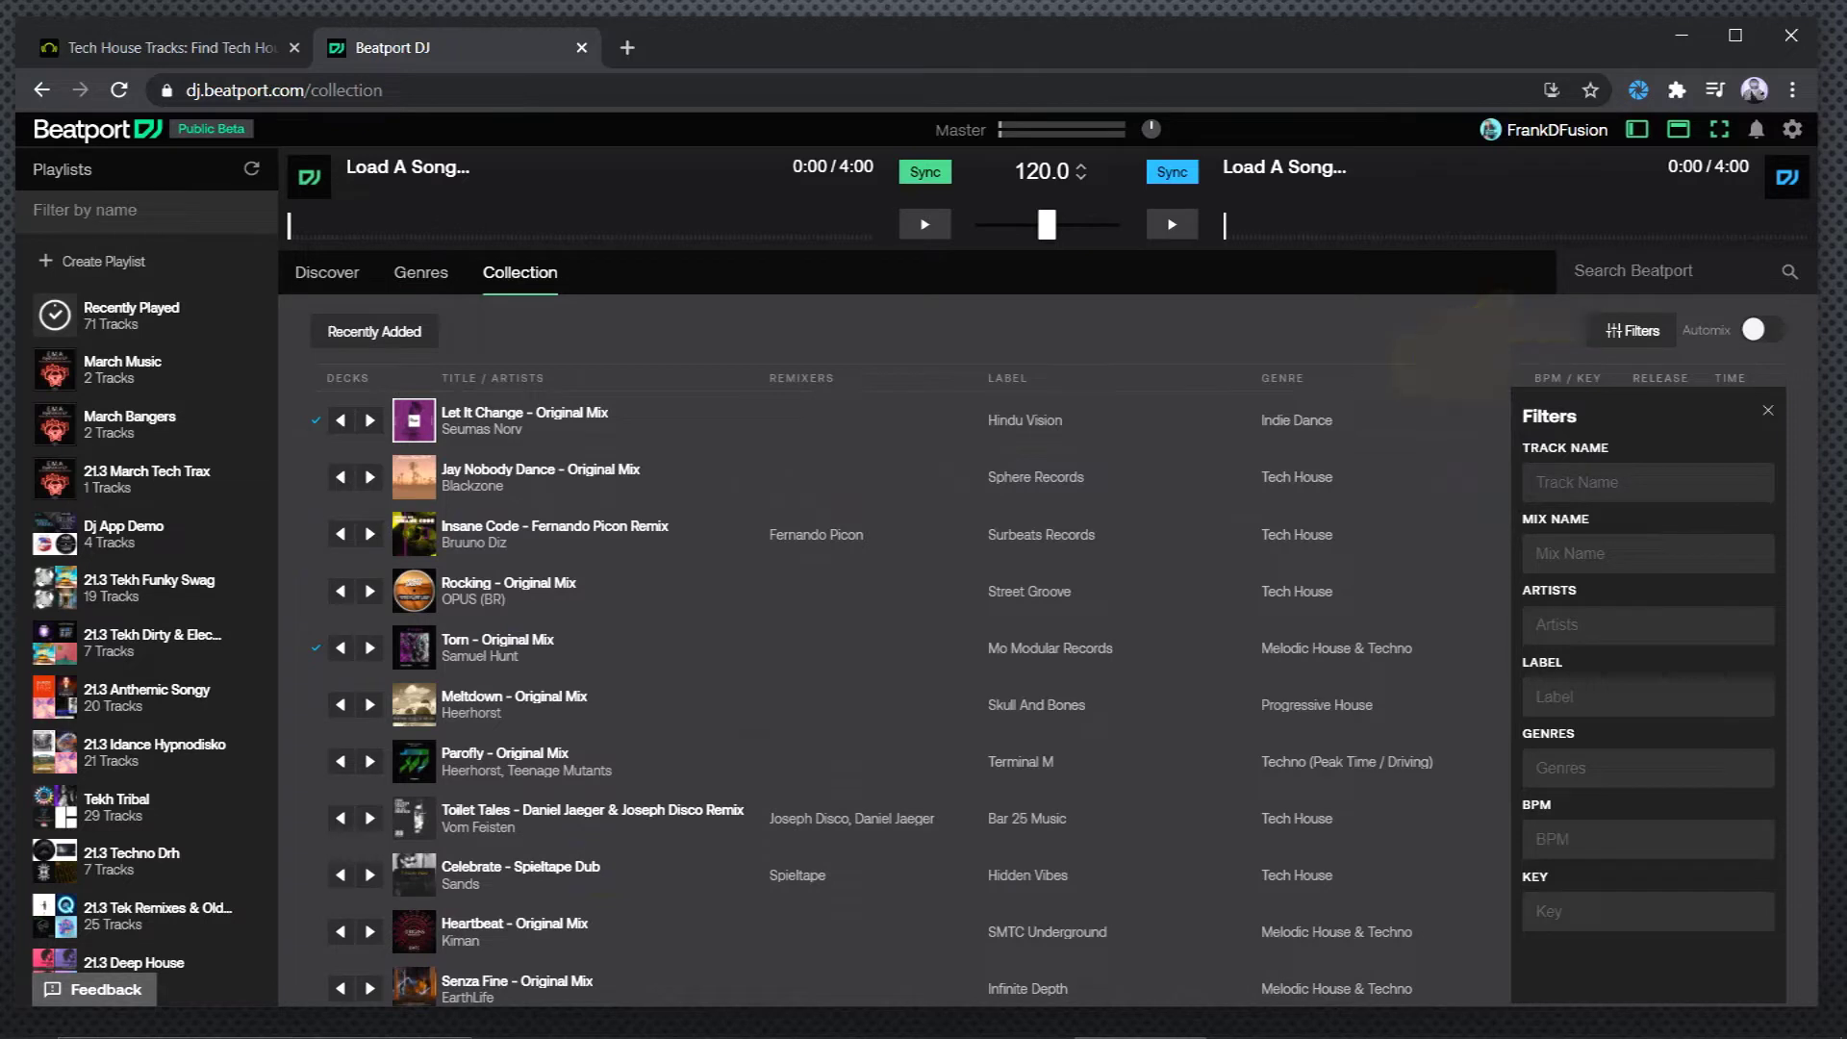
pyautogui.click(1648, 768)
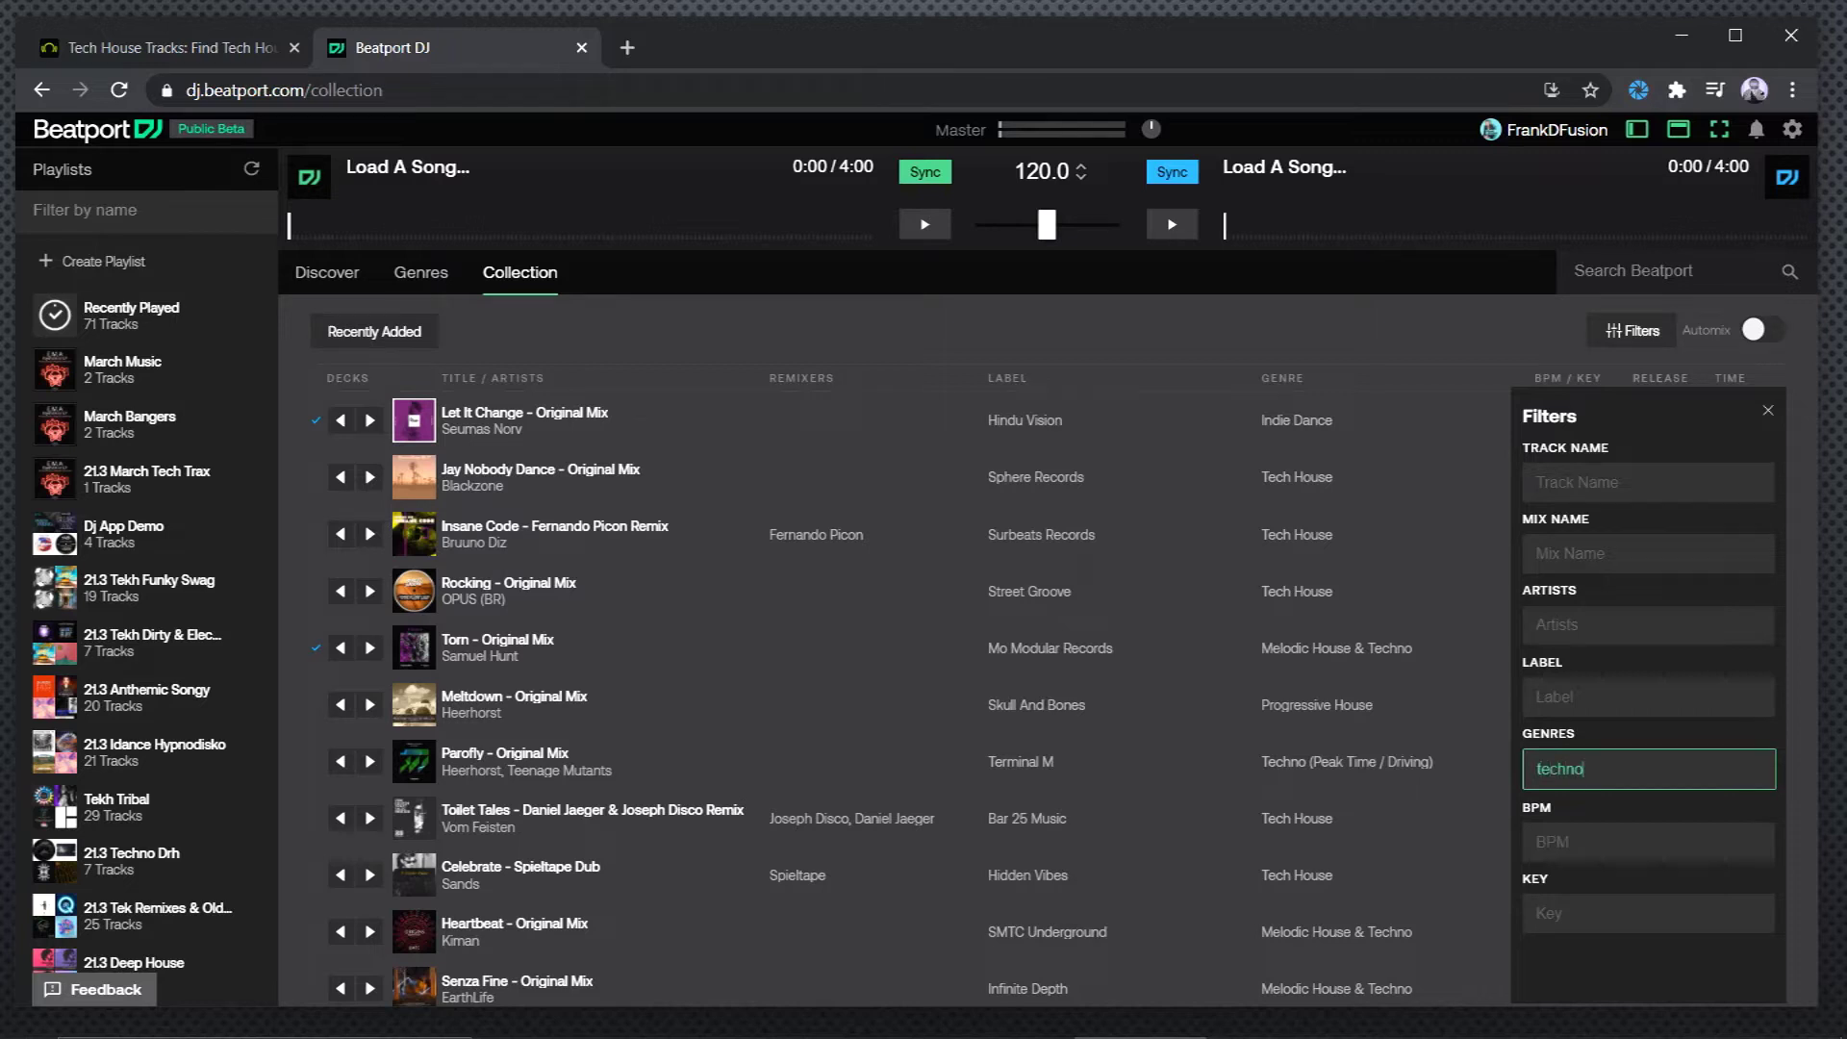
pyautogui.press('Return')
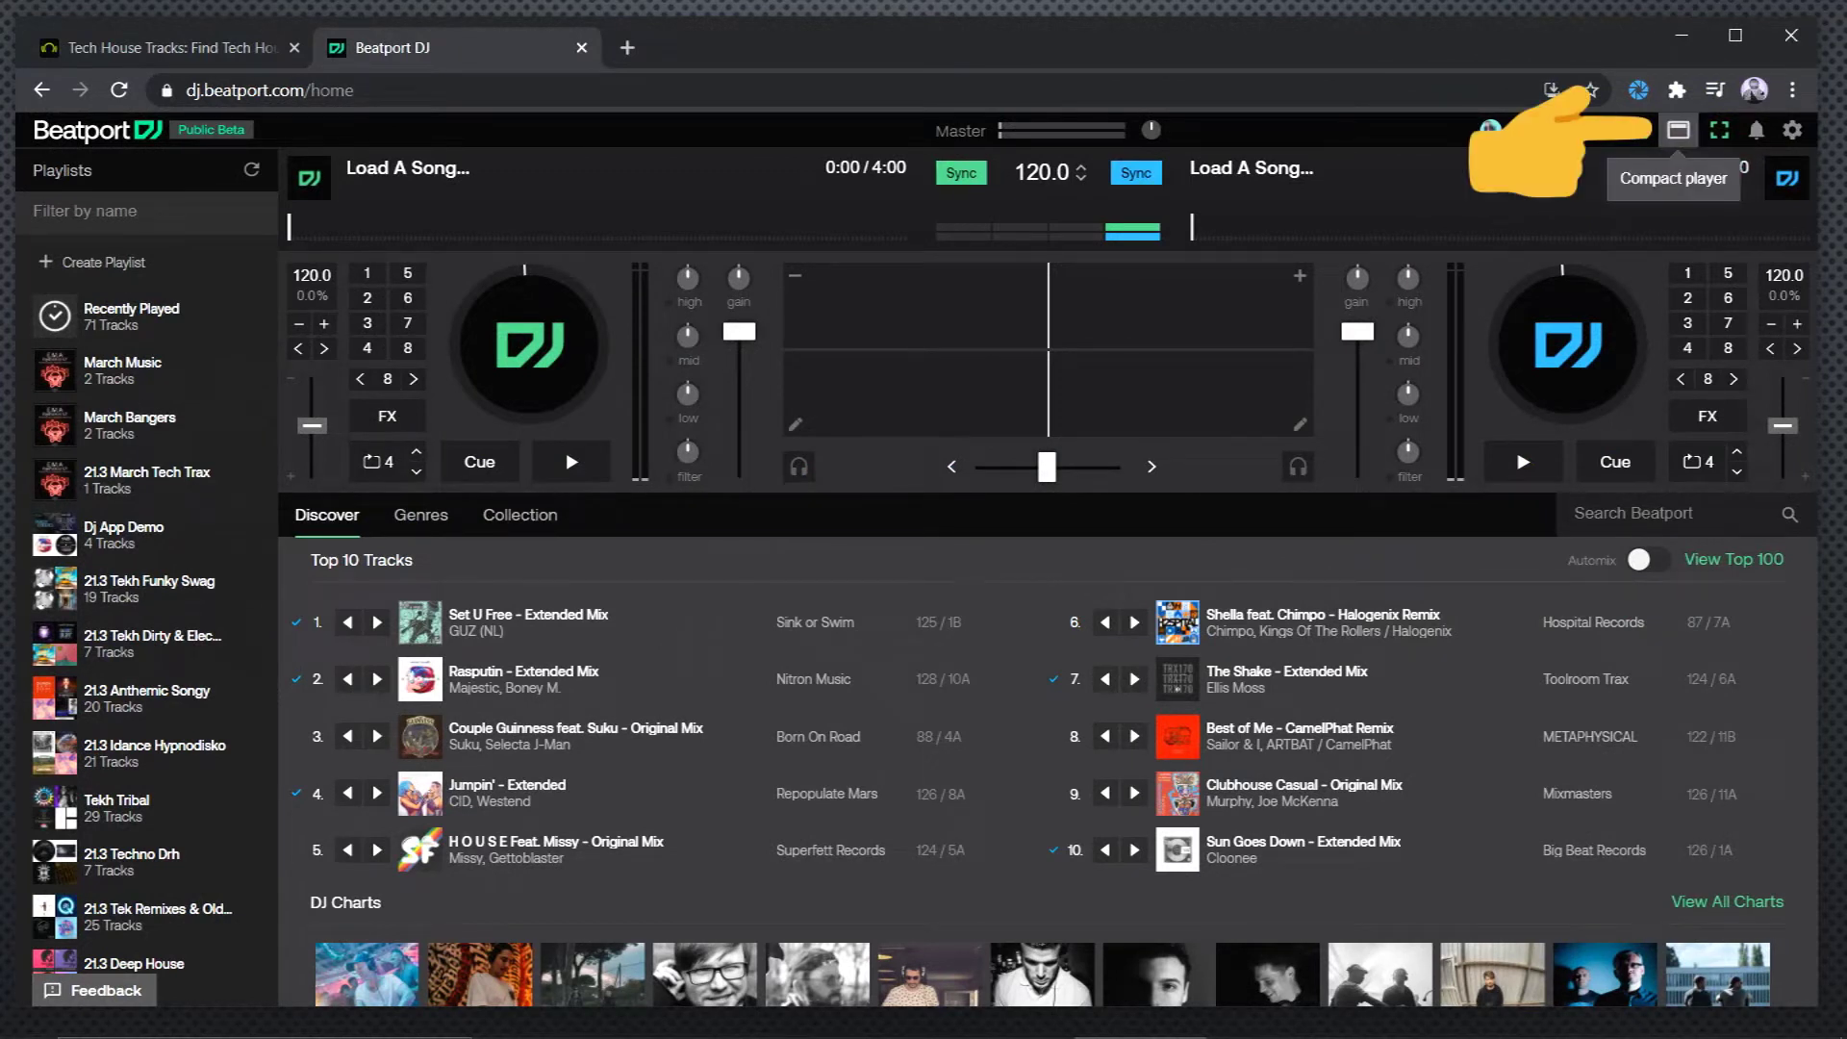
# Step: Toggle the compact player on and off, place the playlists below the decks, and switch the DJ view to fullscreen
pyautogui.click(1678, 130)
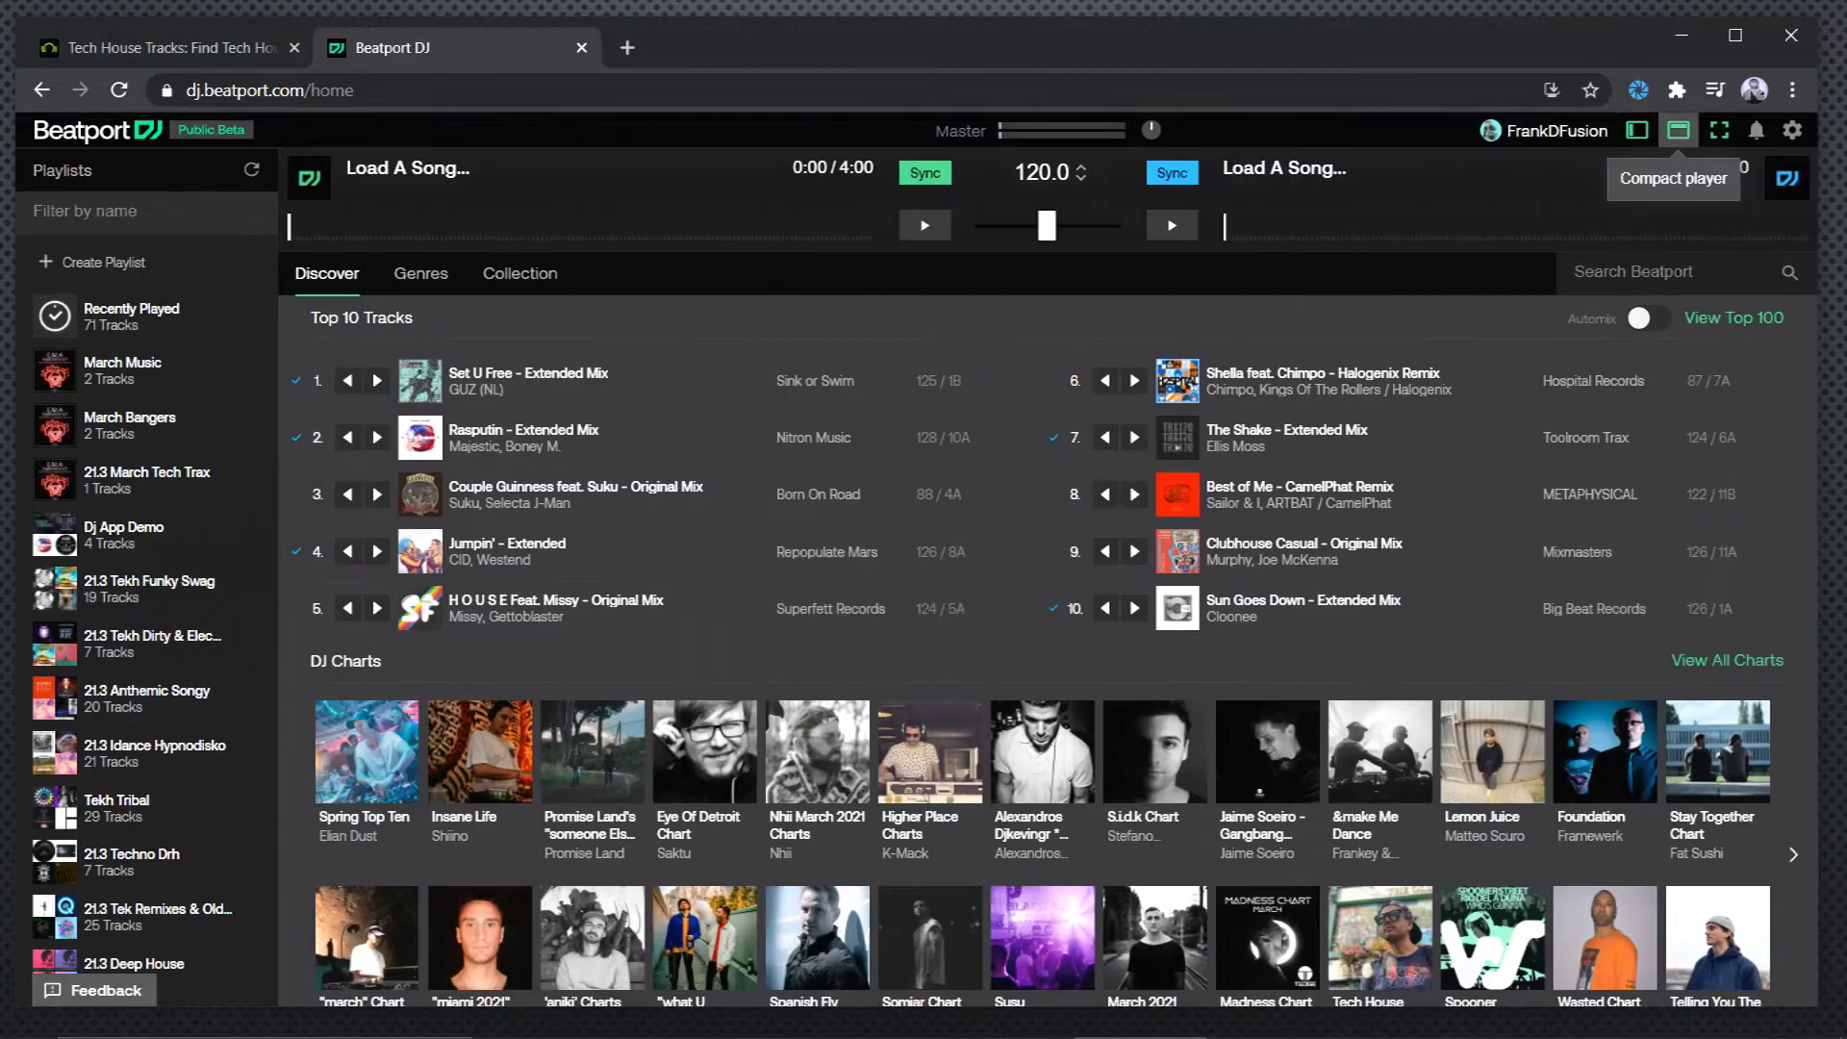
pyautogui.click(1678, 129)
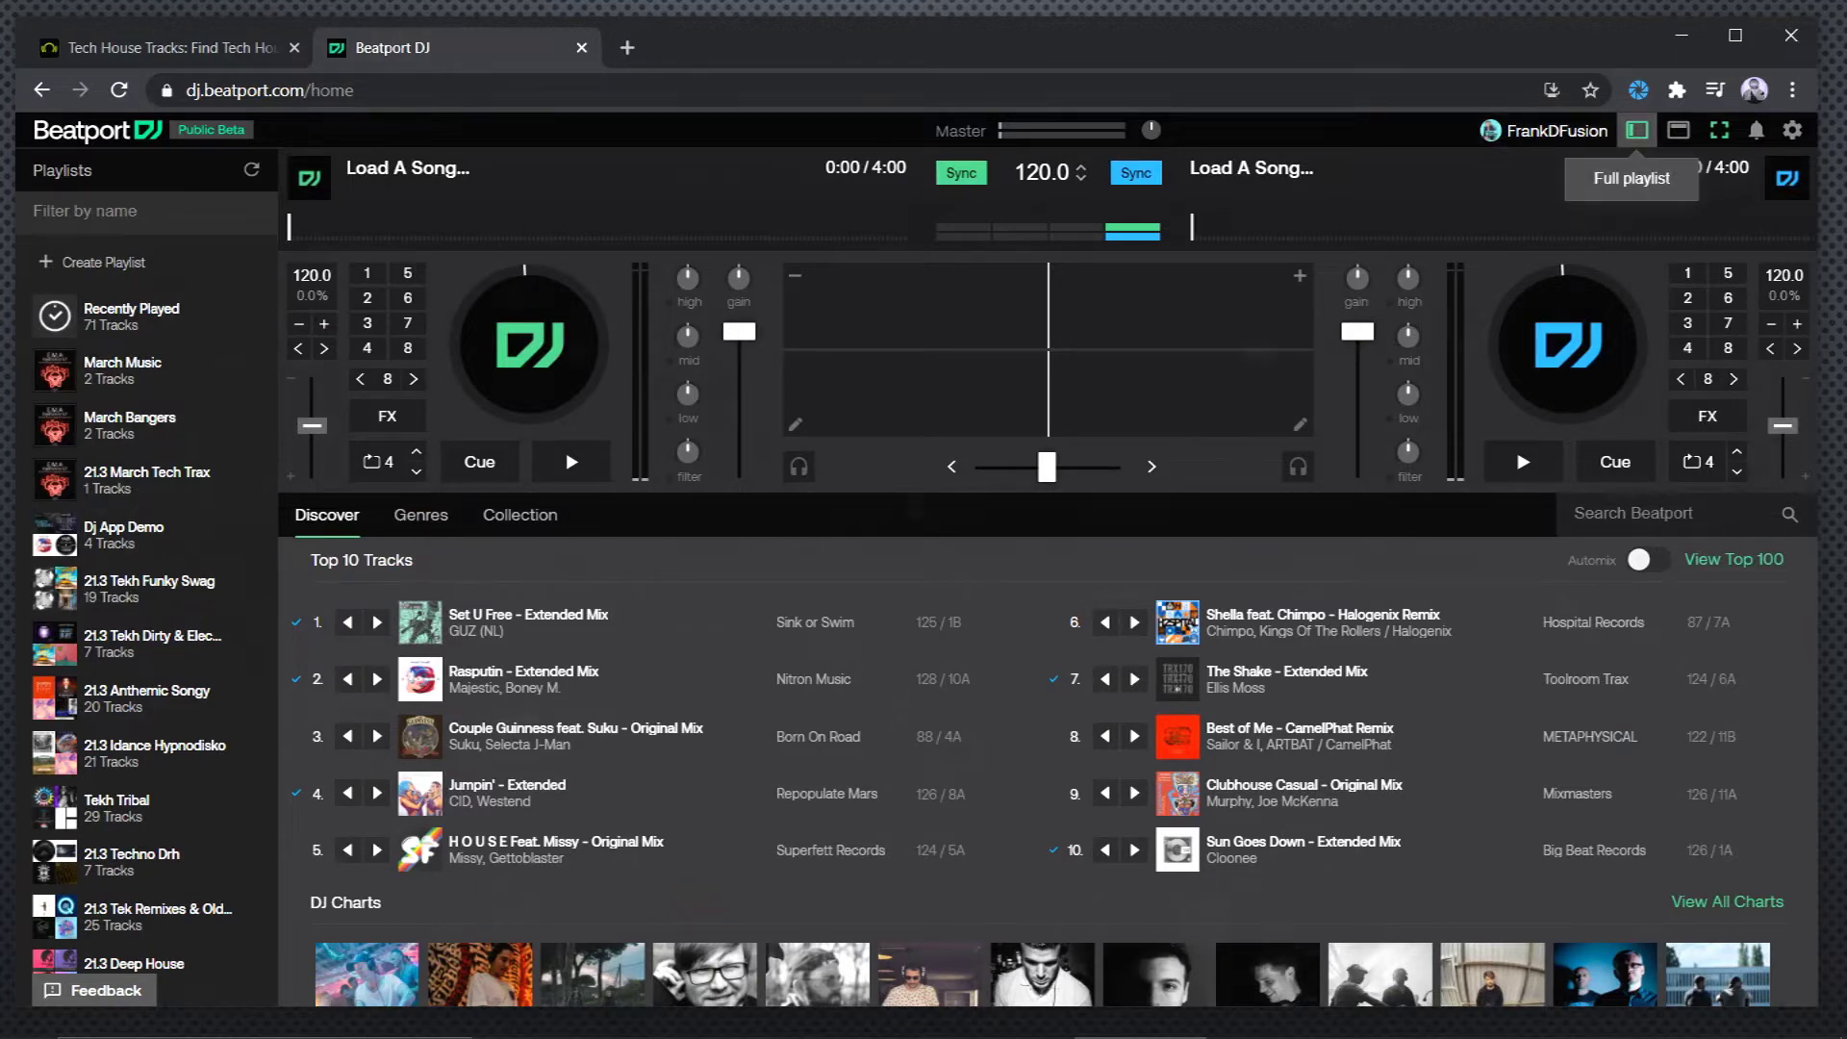
pyautogui.click(1636, 130)
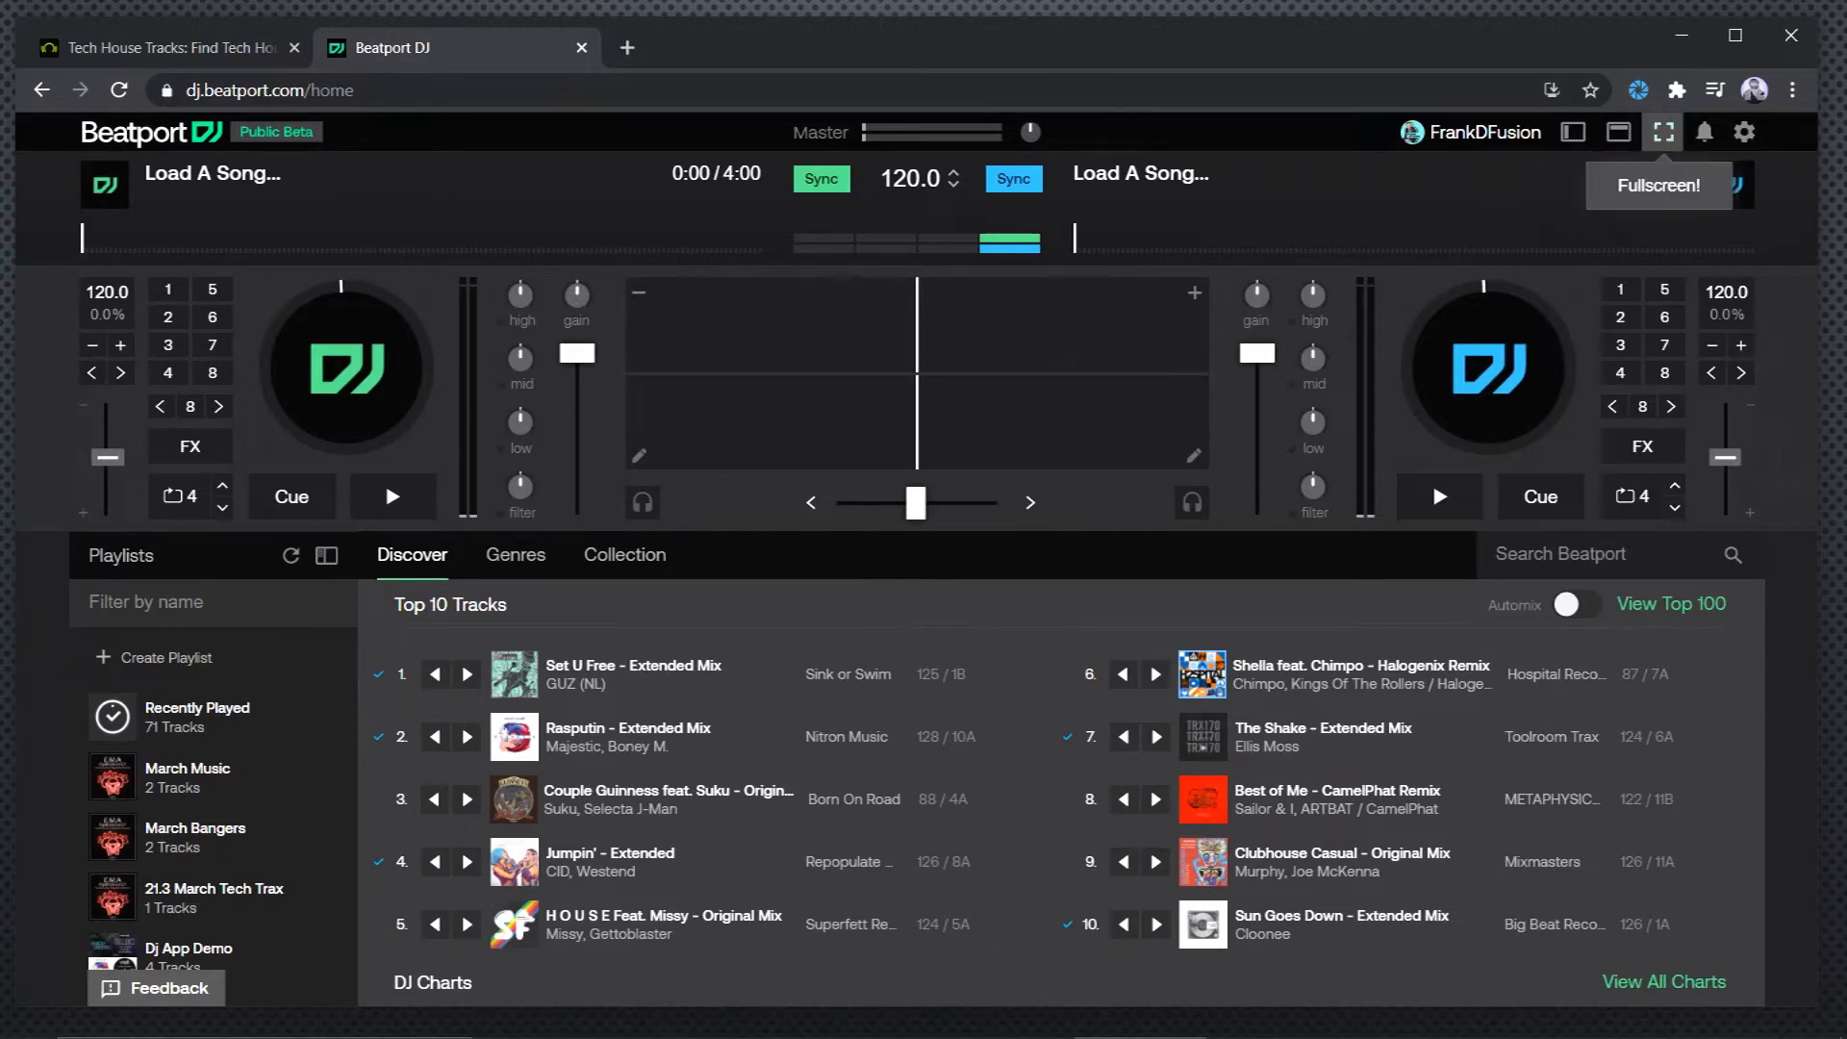
pyautogui.click(1663, 132)
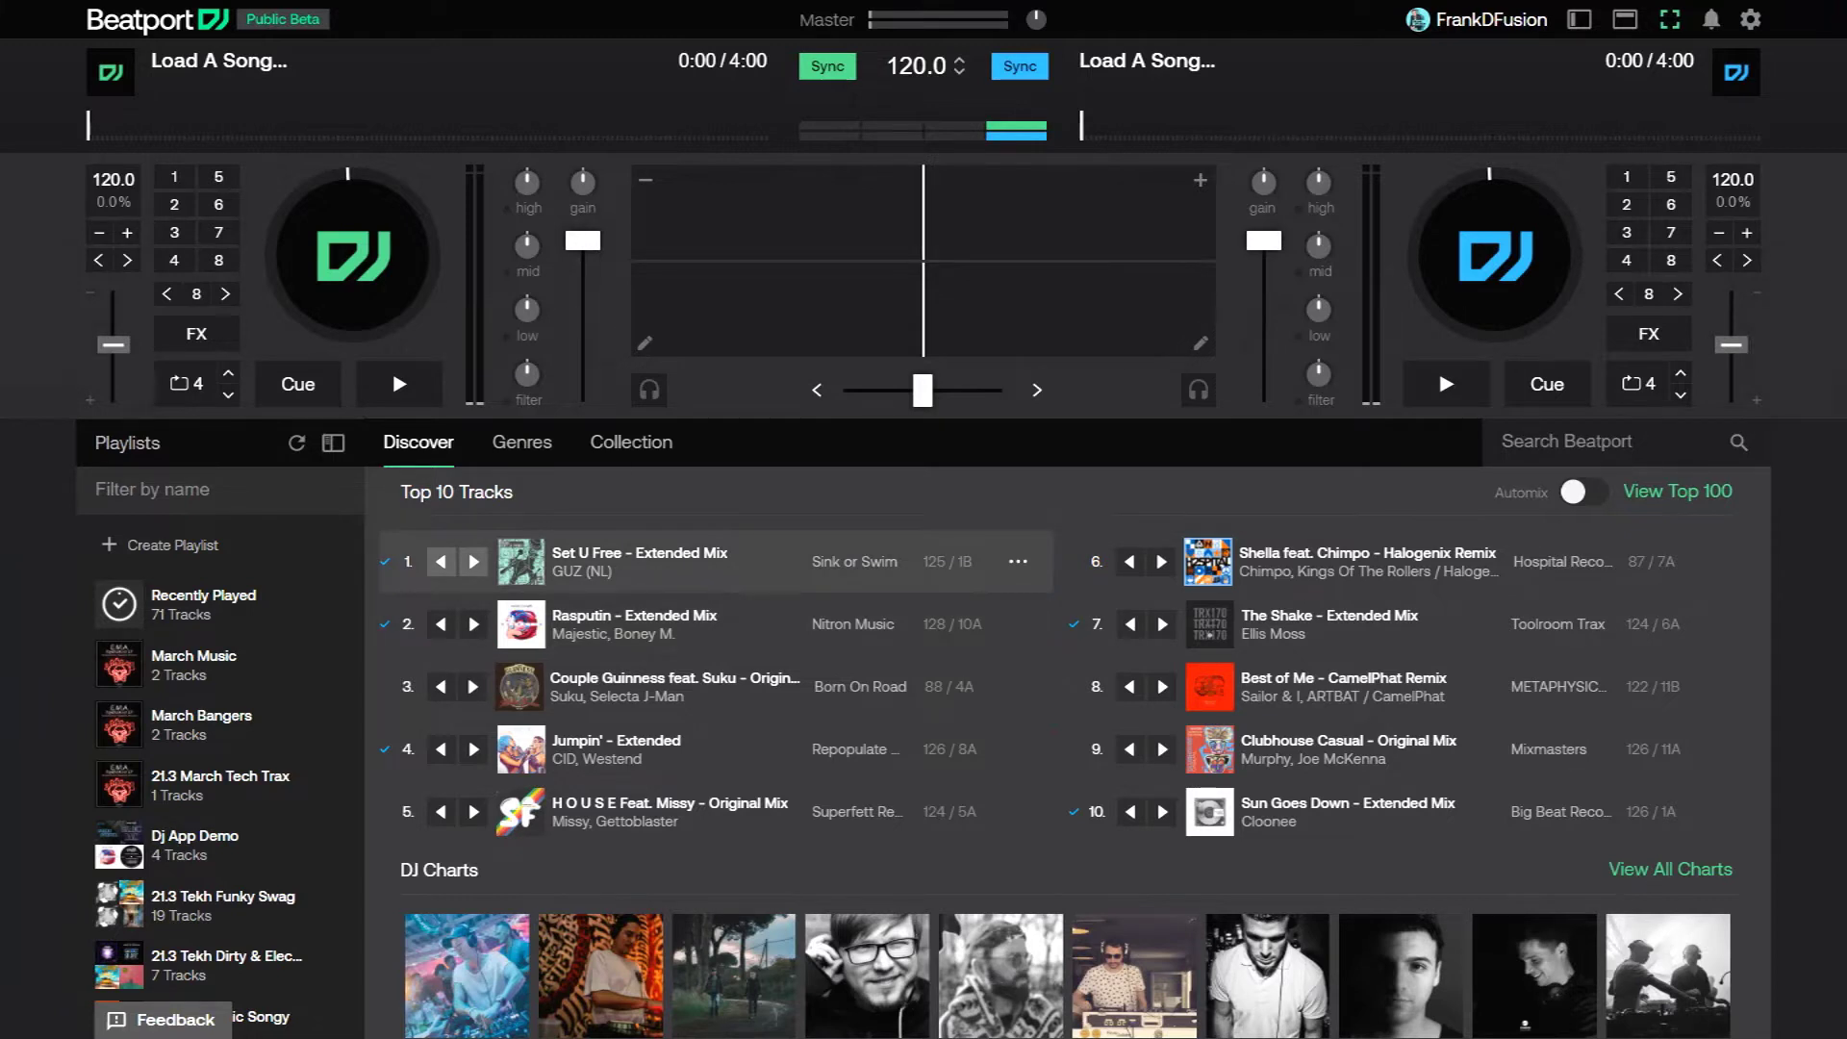
# Step: Load Set U Free into the first deck and Jumpin' into the second, and start playing Set U Free
pyautogui.click(440, 561)
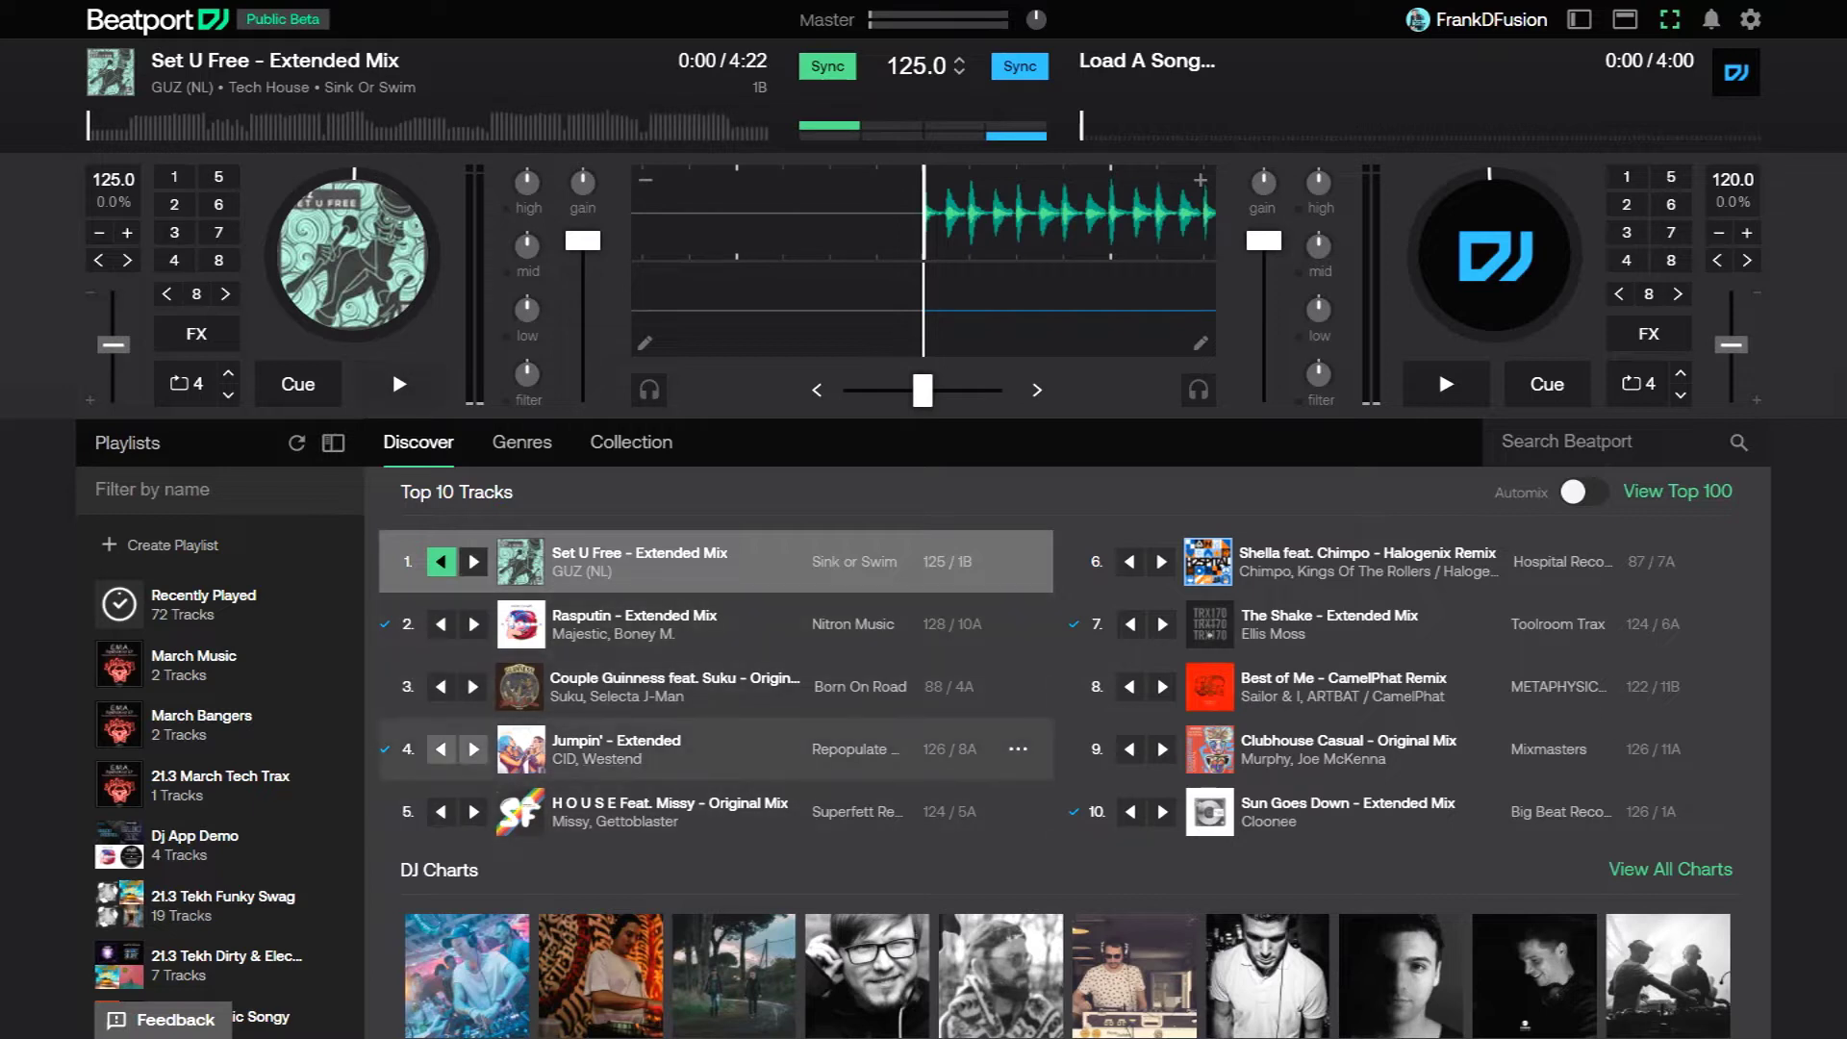
pyautogui.click(473, 748)
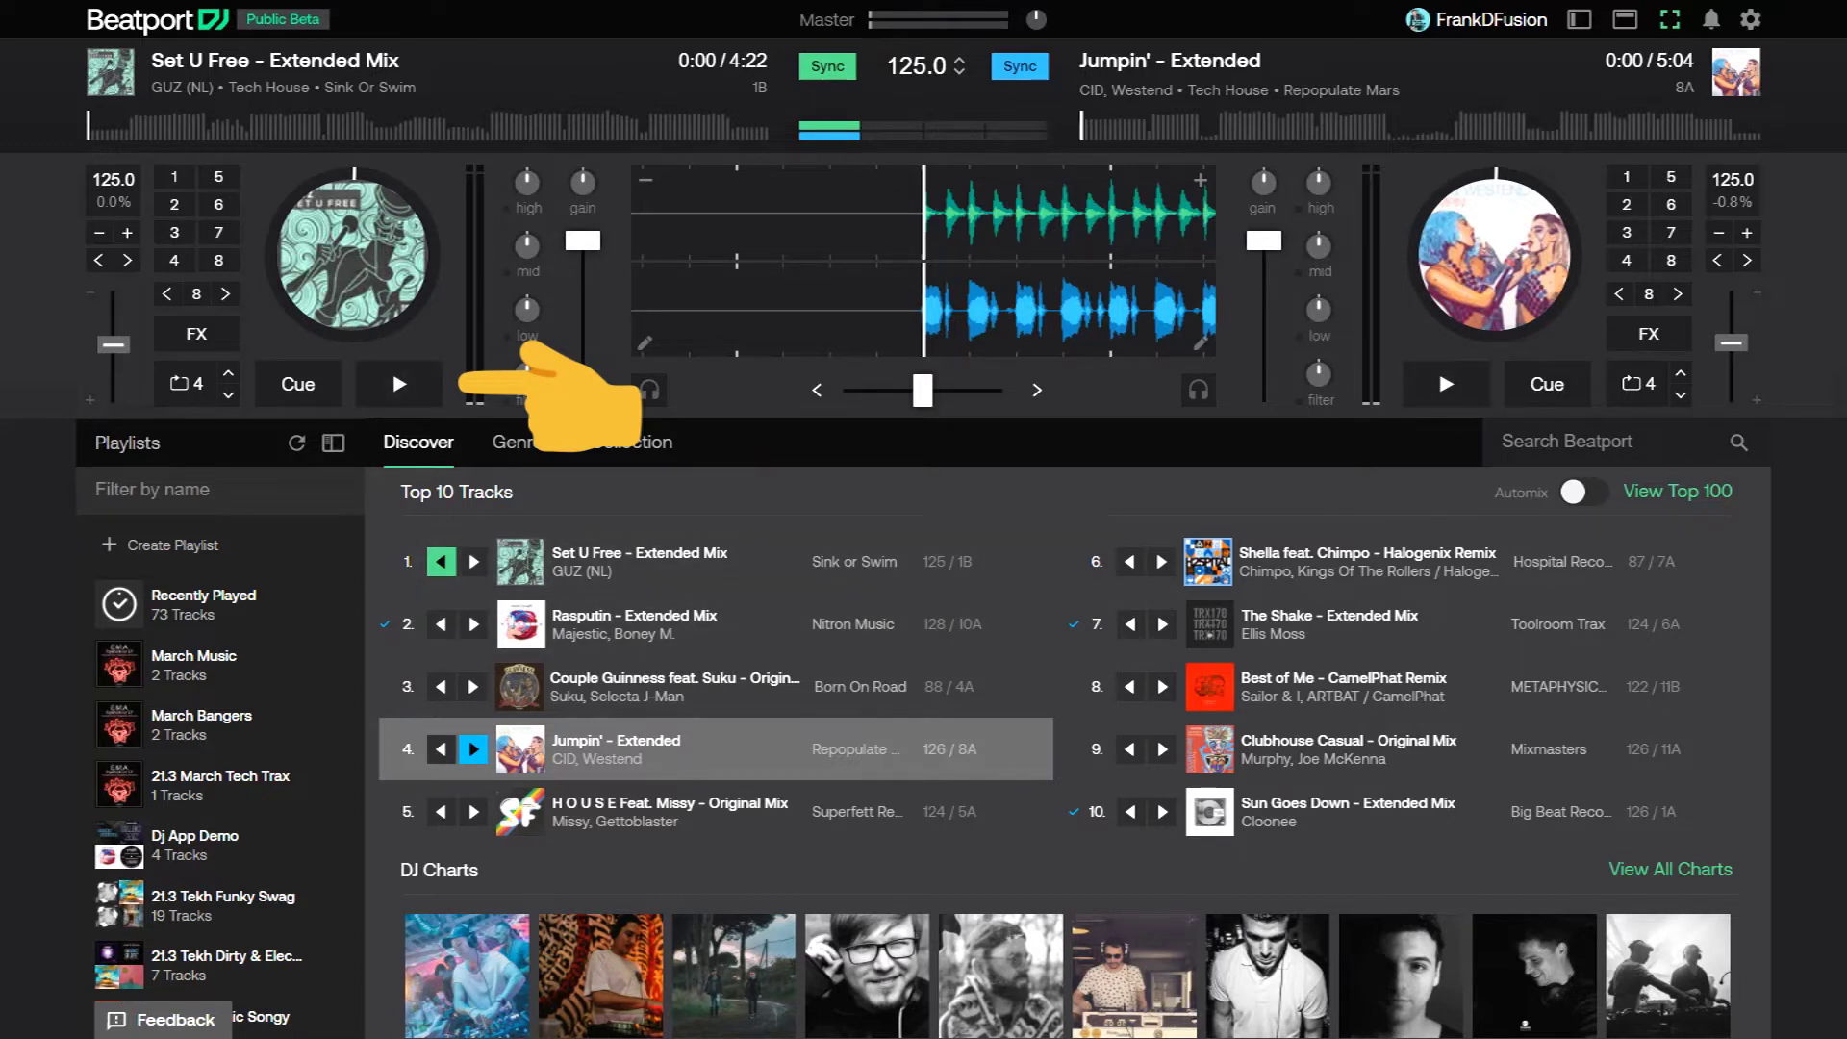
pyautogui.click(398, 384)
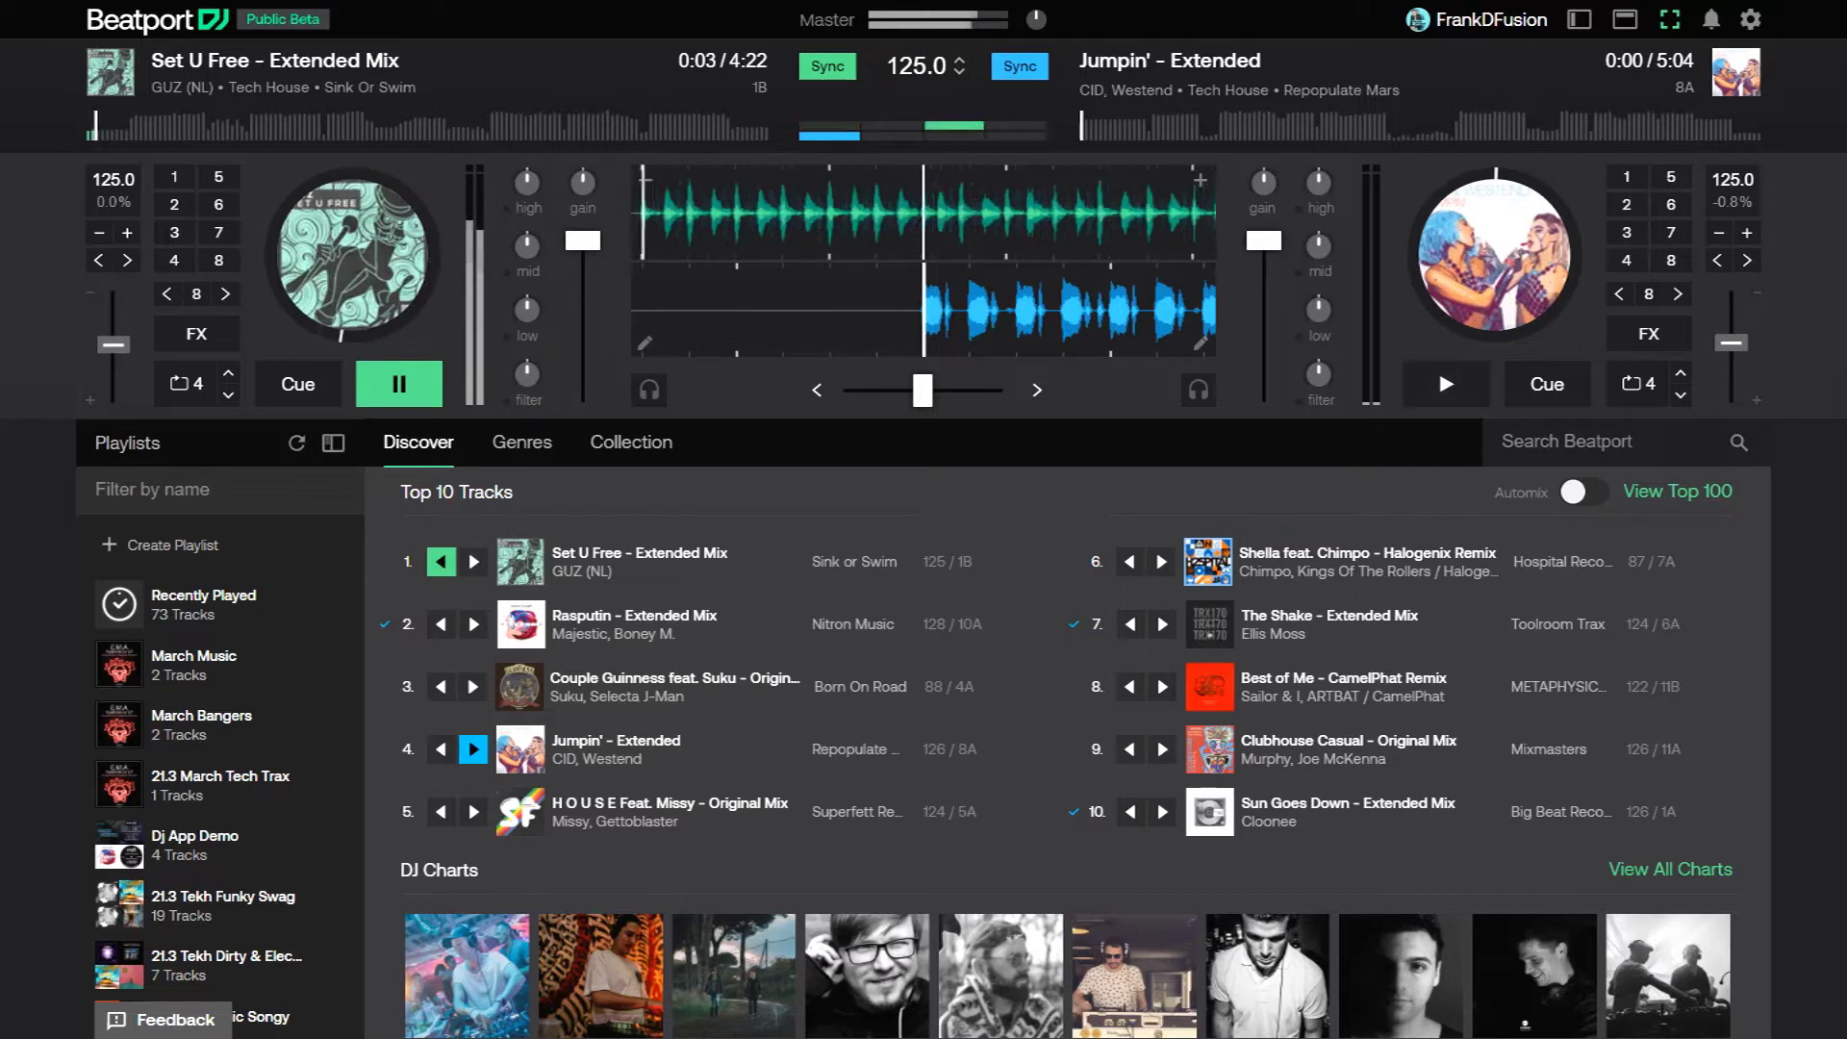
# Step: Pause and resume Set U Free on the first deck, and lower that deck's volume fader
pyautogui.click(398, 384)
pyautogui.click(398, 384)
pyautogui.click(398, 383)
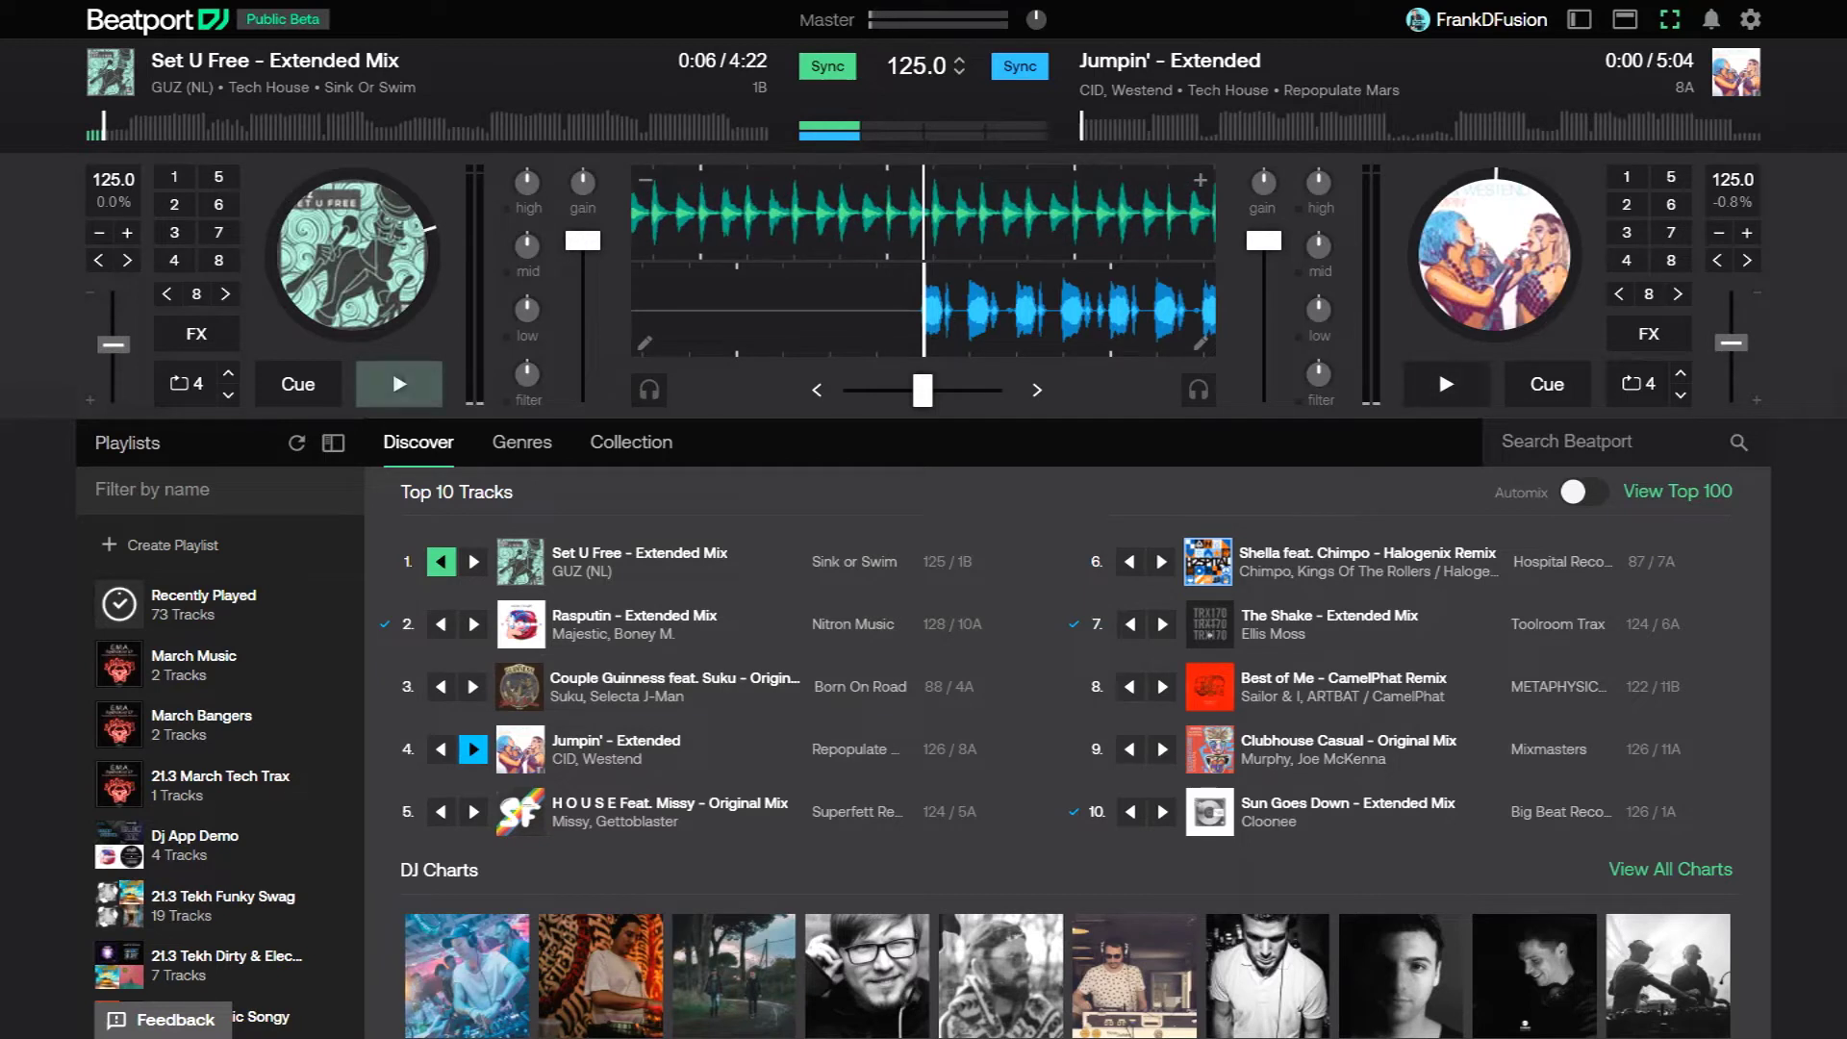
pyautogui.click(398, 384)
pyautogui.moveTo(583, 241); pyautogui.dragTo(582, 288)
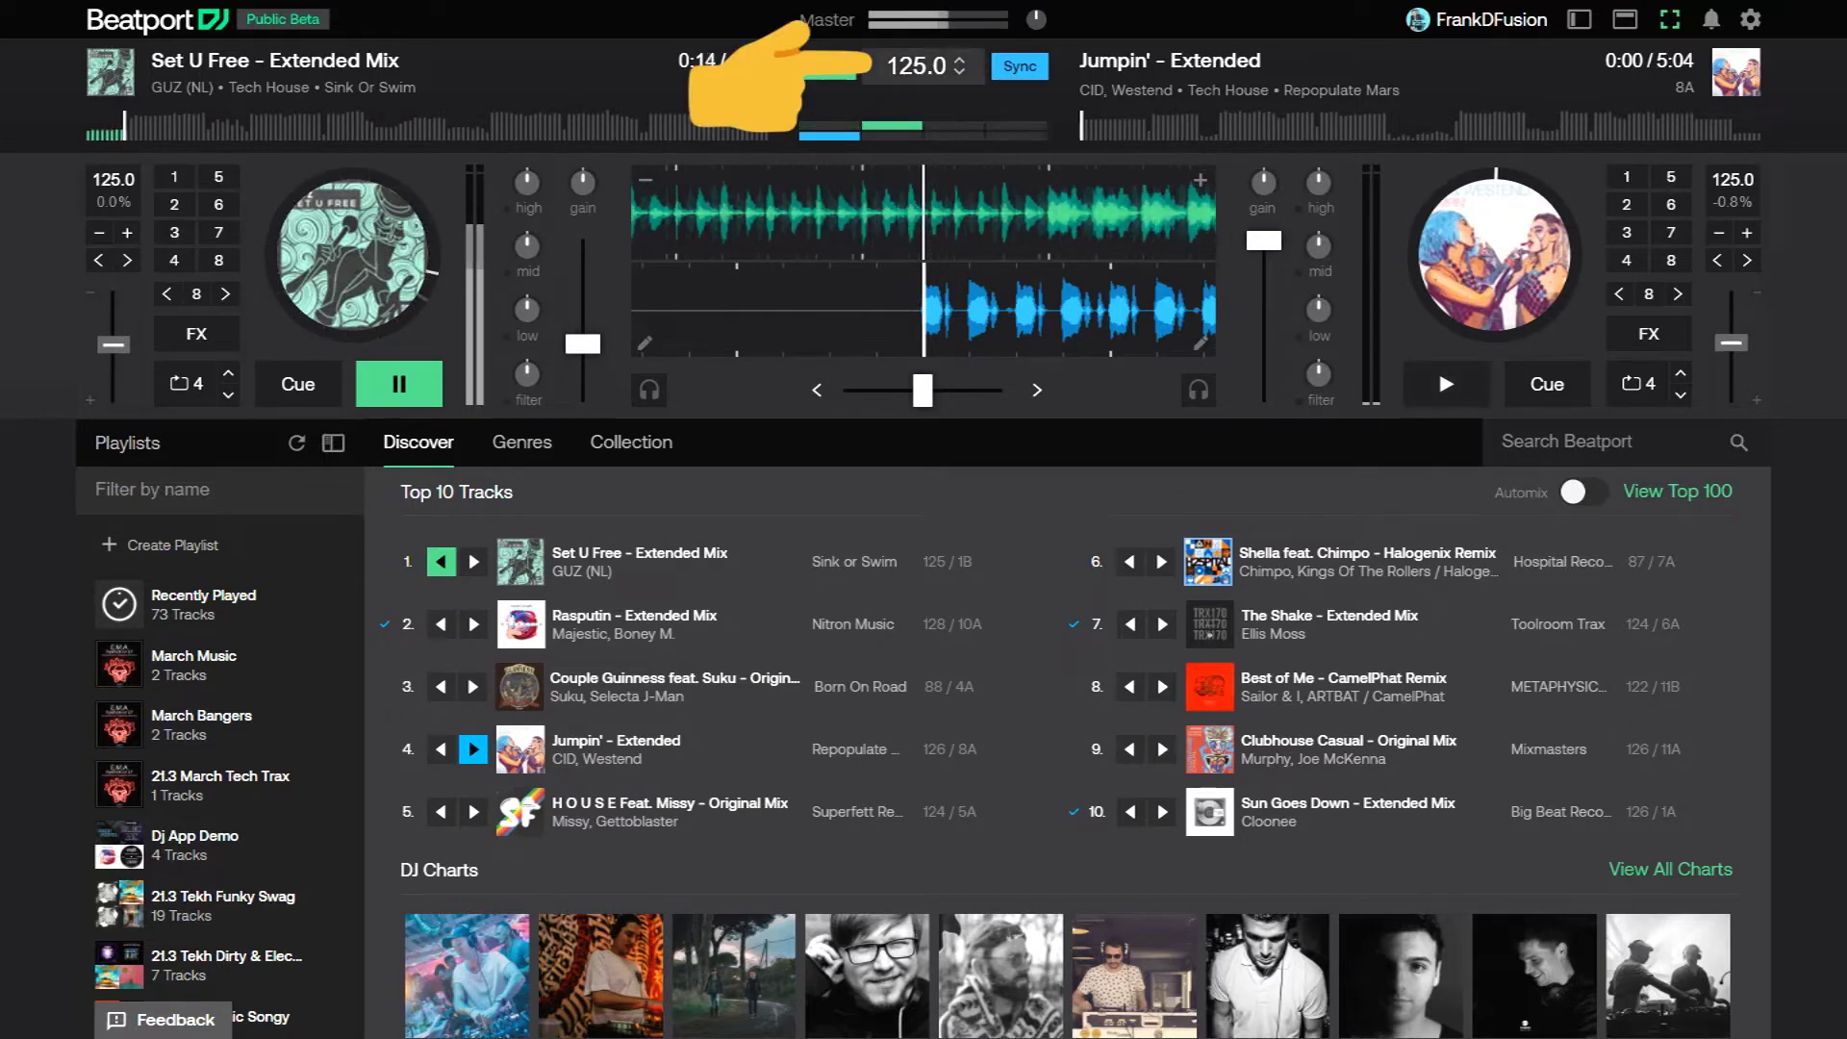
# Step: Set the master tempo manually to 126 BPM and close the tempo settings
pyautogui.click(925, 66)
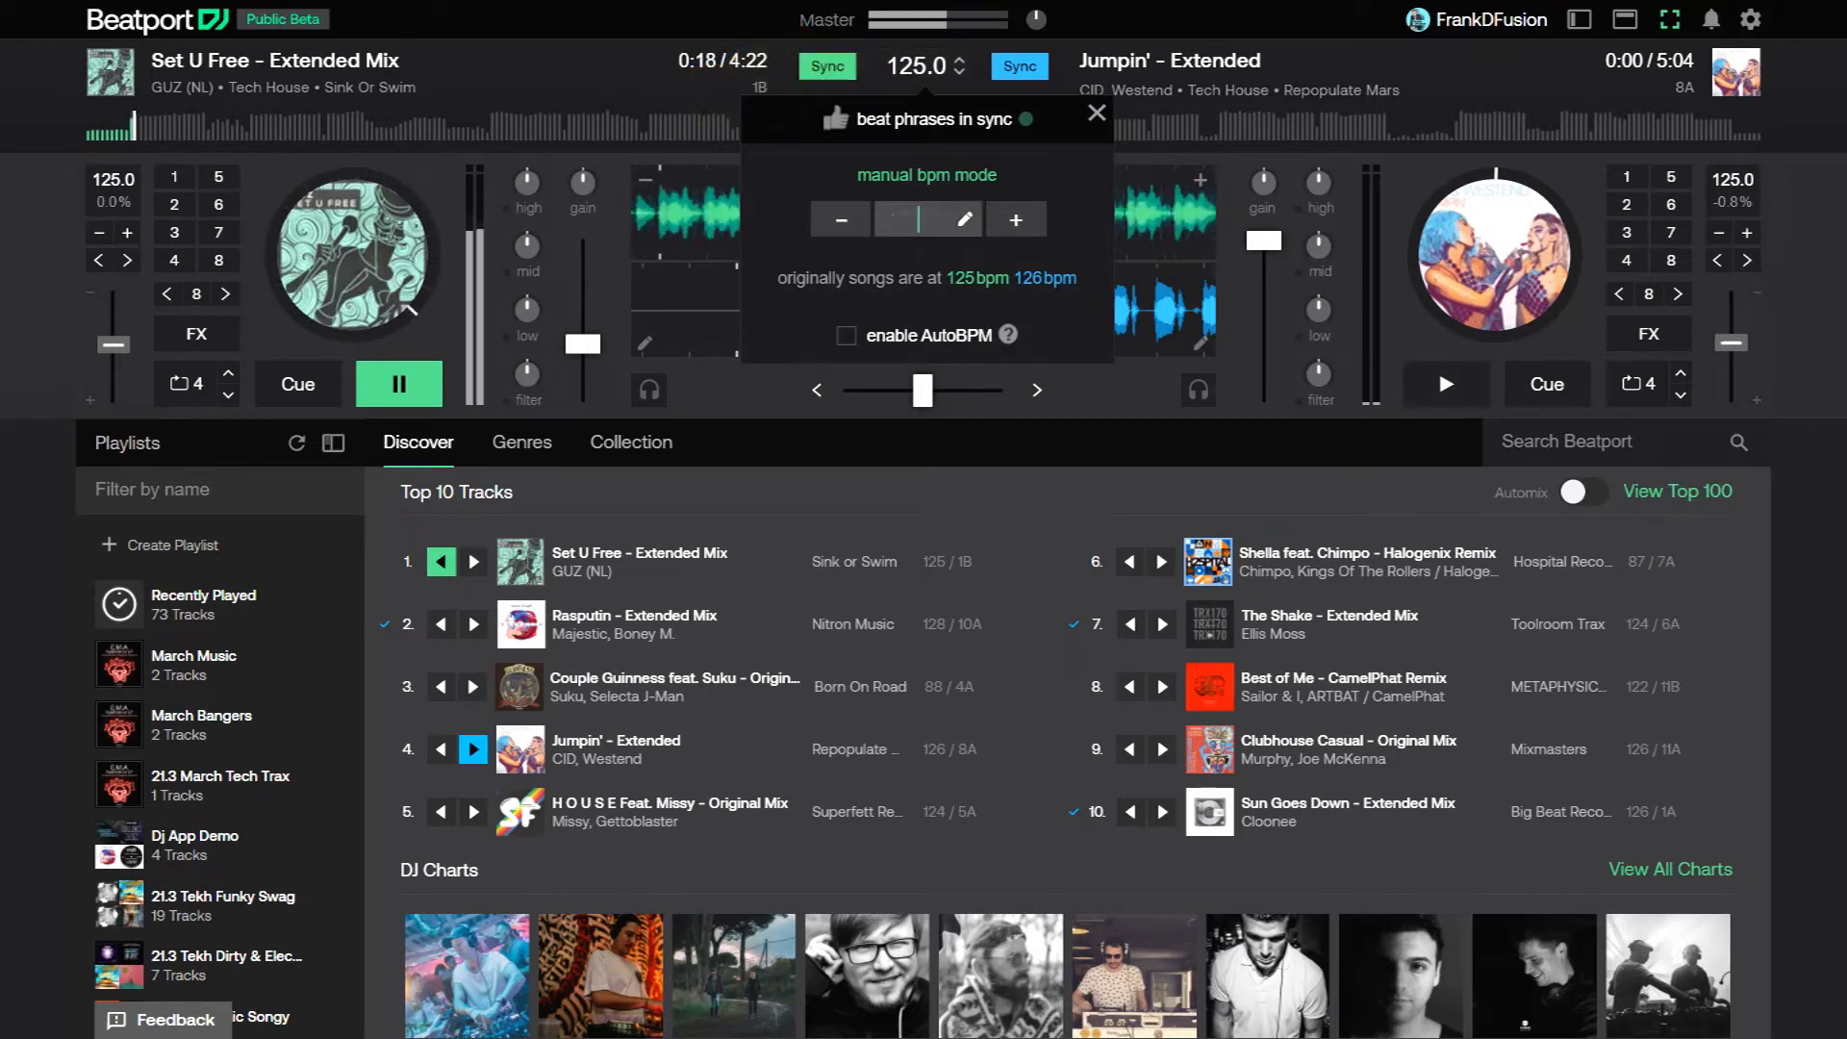
pyautogui.click(921, 219)
pyautogui.write('126')
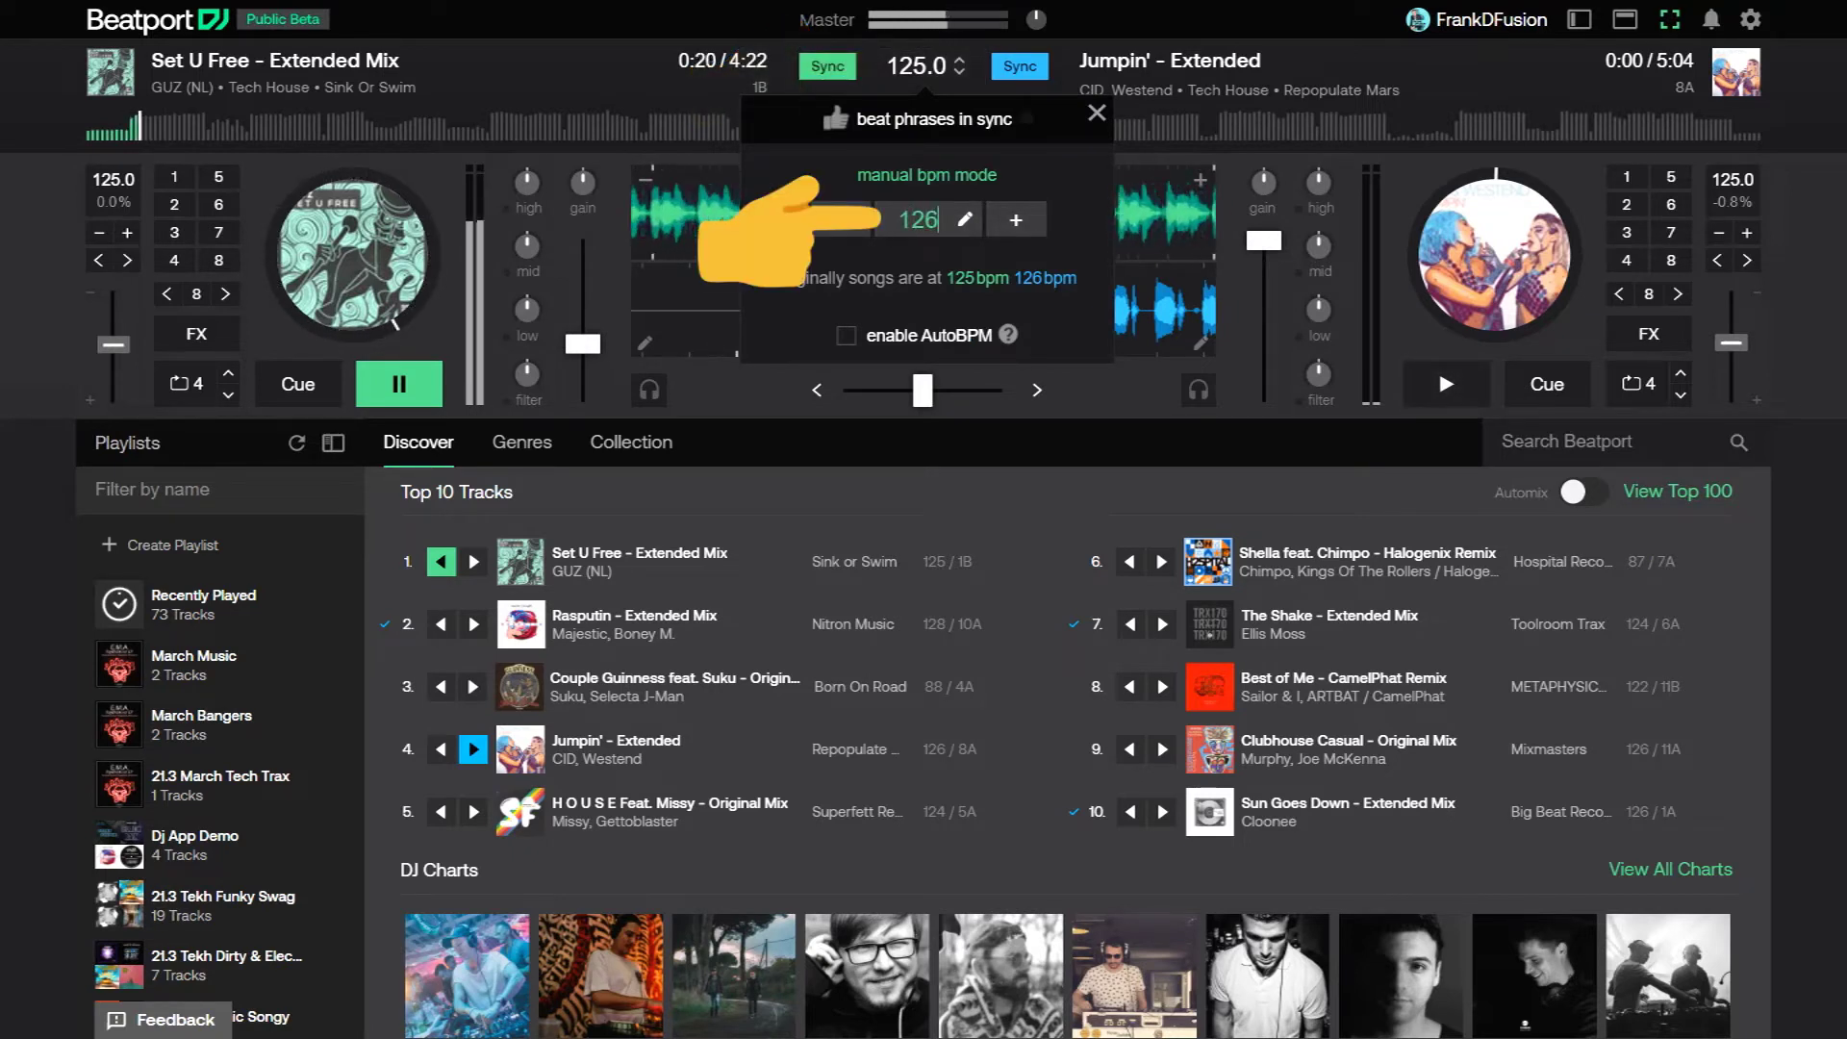
pyautogui.press('Return')
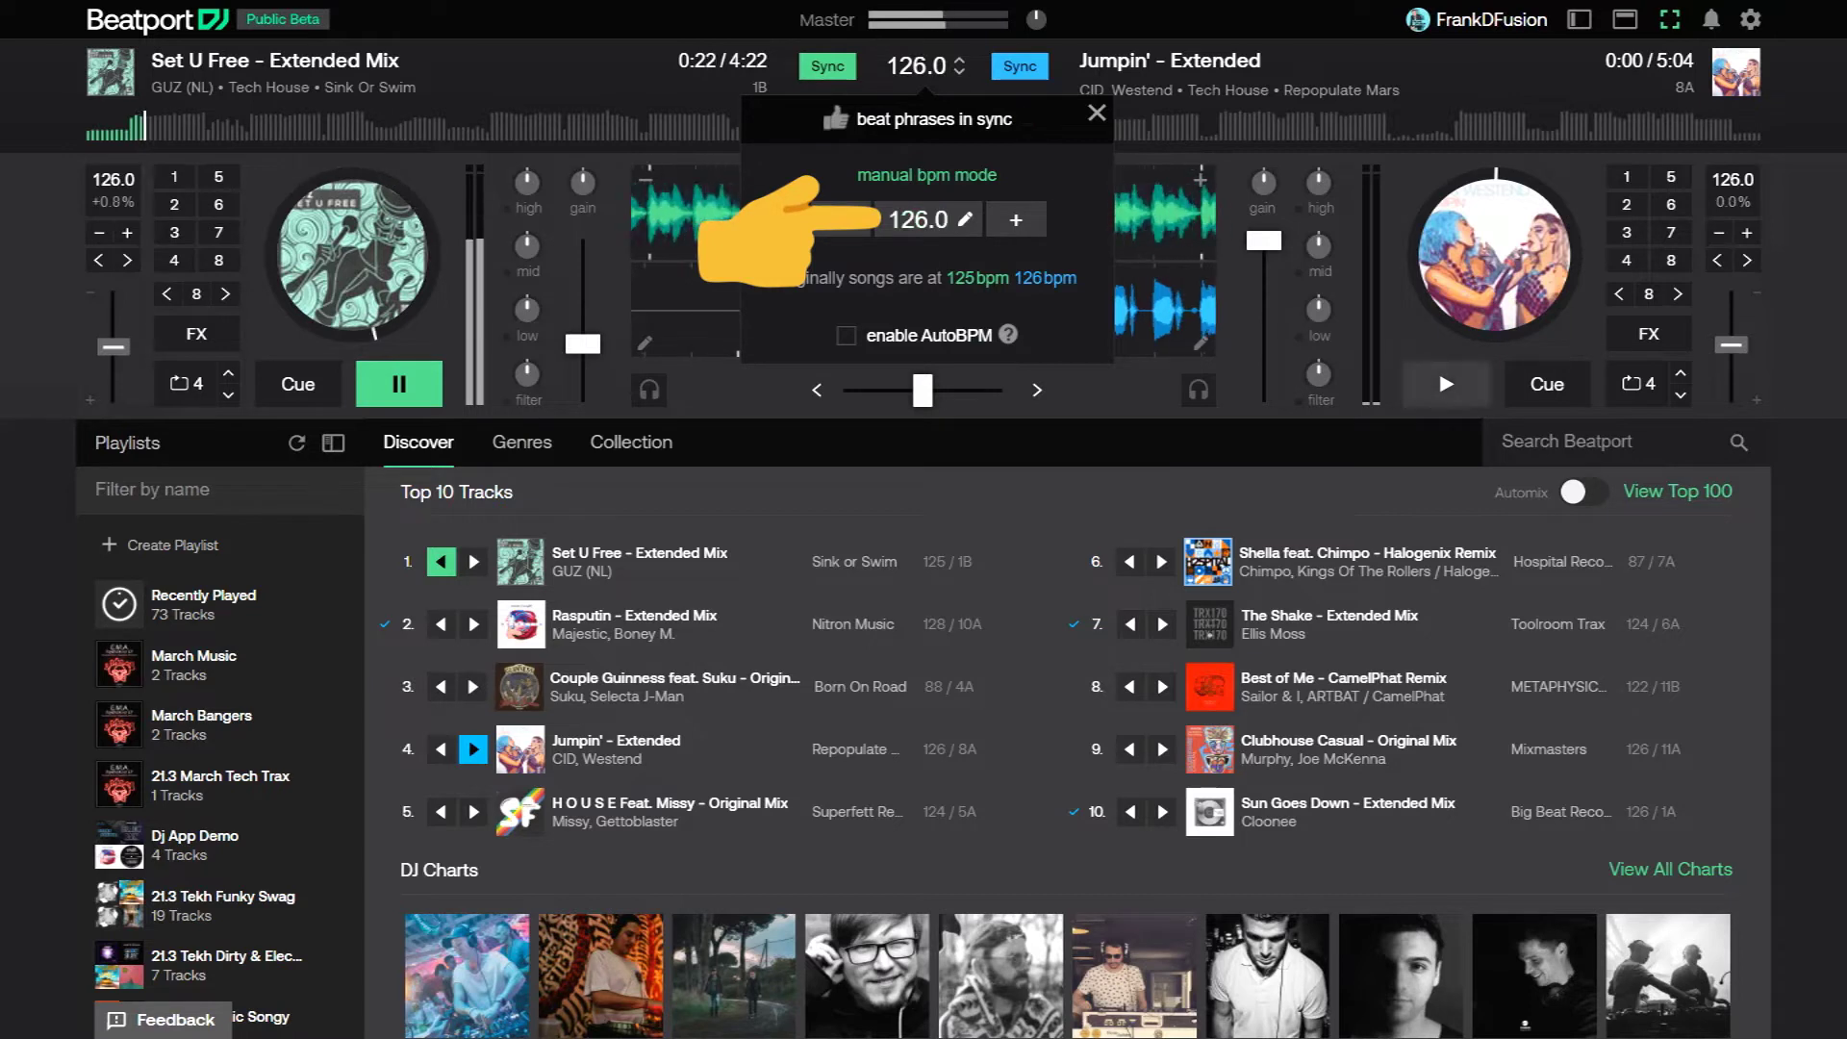
pyautogui.click(1096, 113)
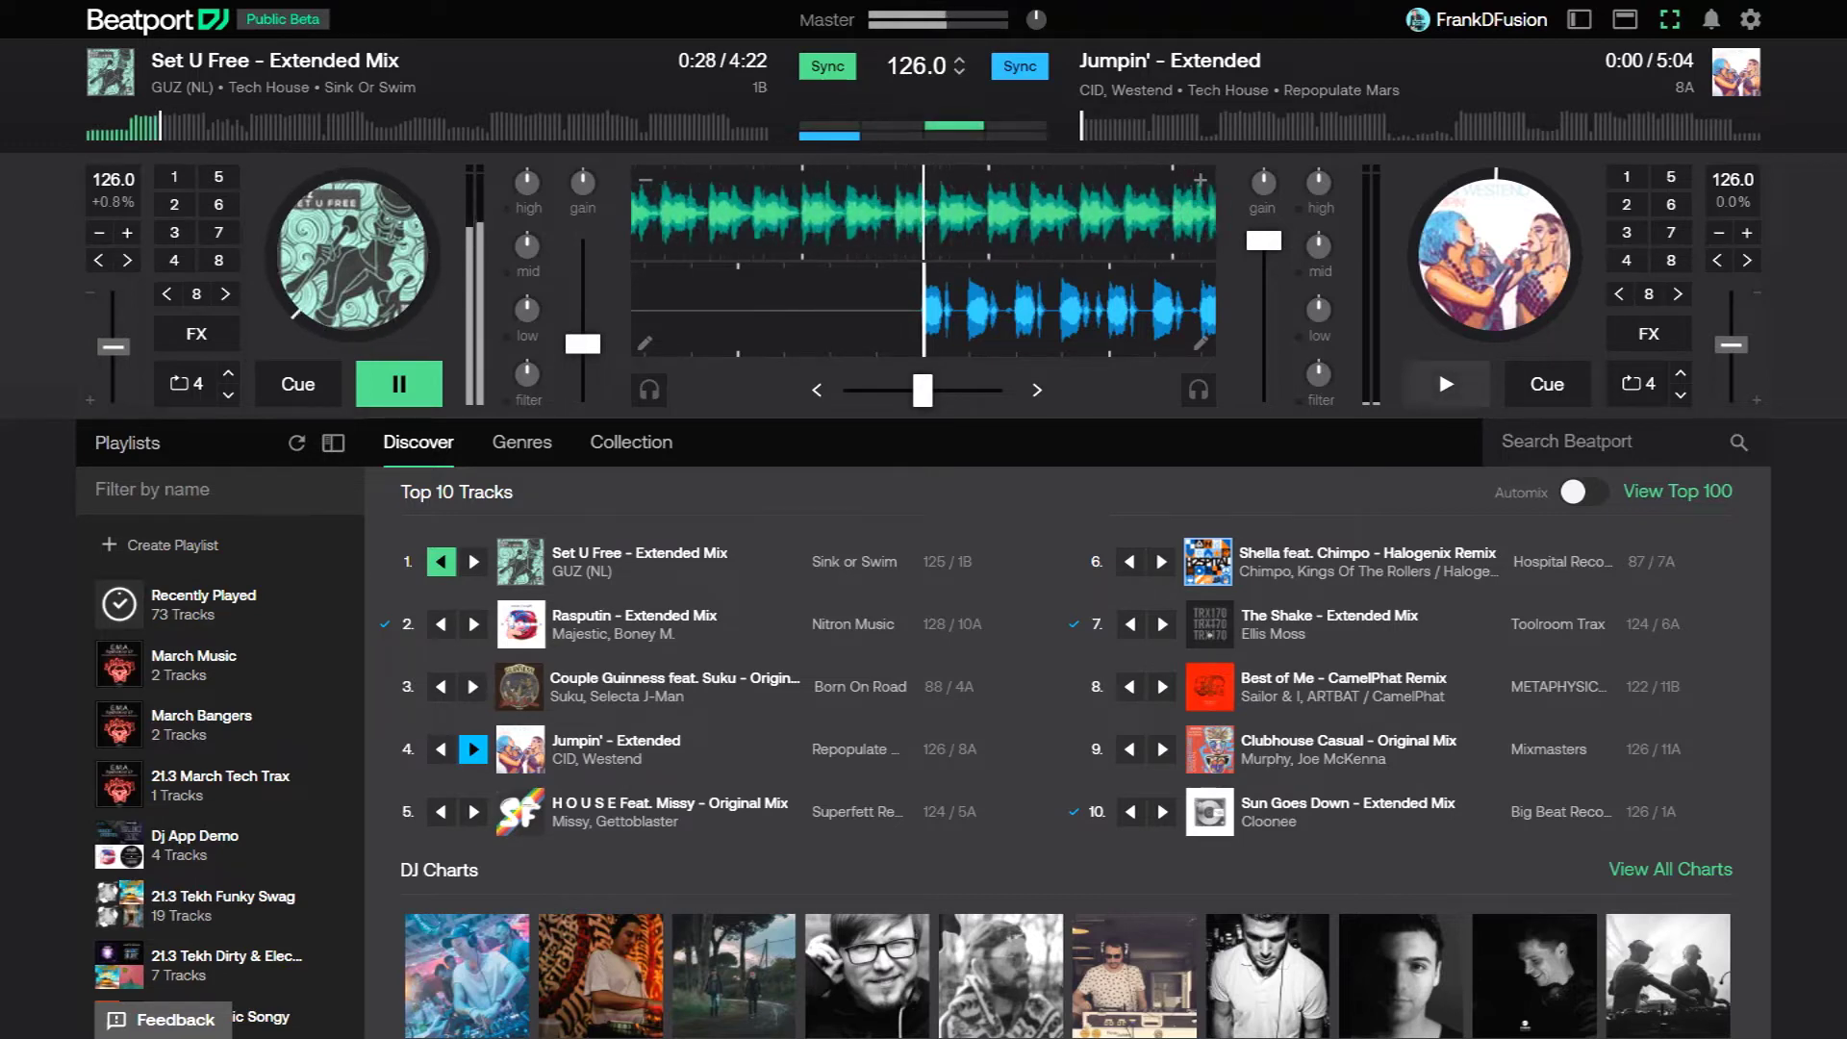
# Step: Play Jumpin' on the second deck, and bring the tempo back to 125 BPM with the first deck's pitch fader
pyautogui.click(1446, 384)
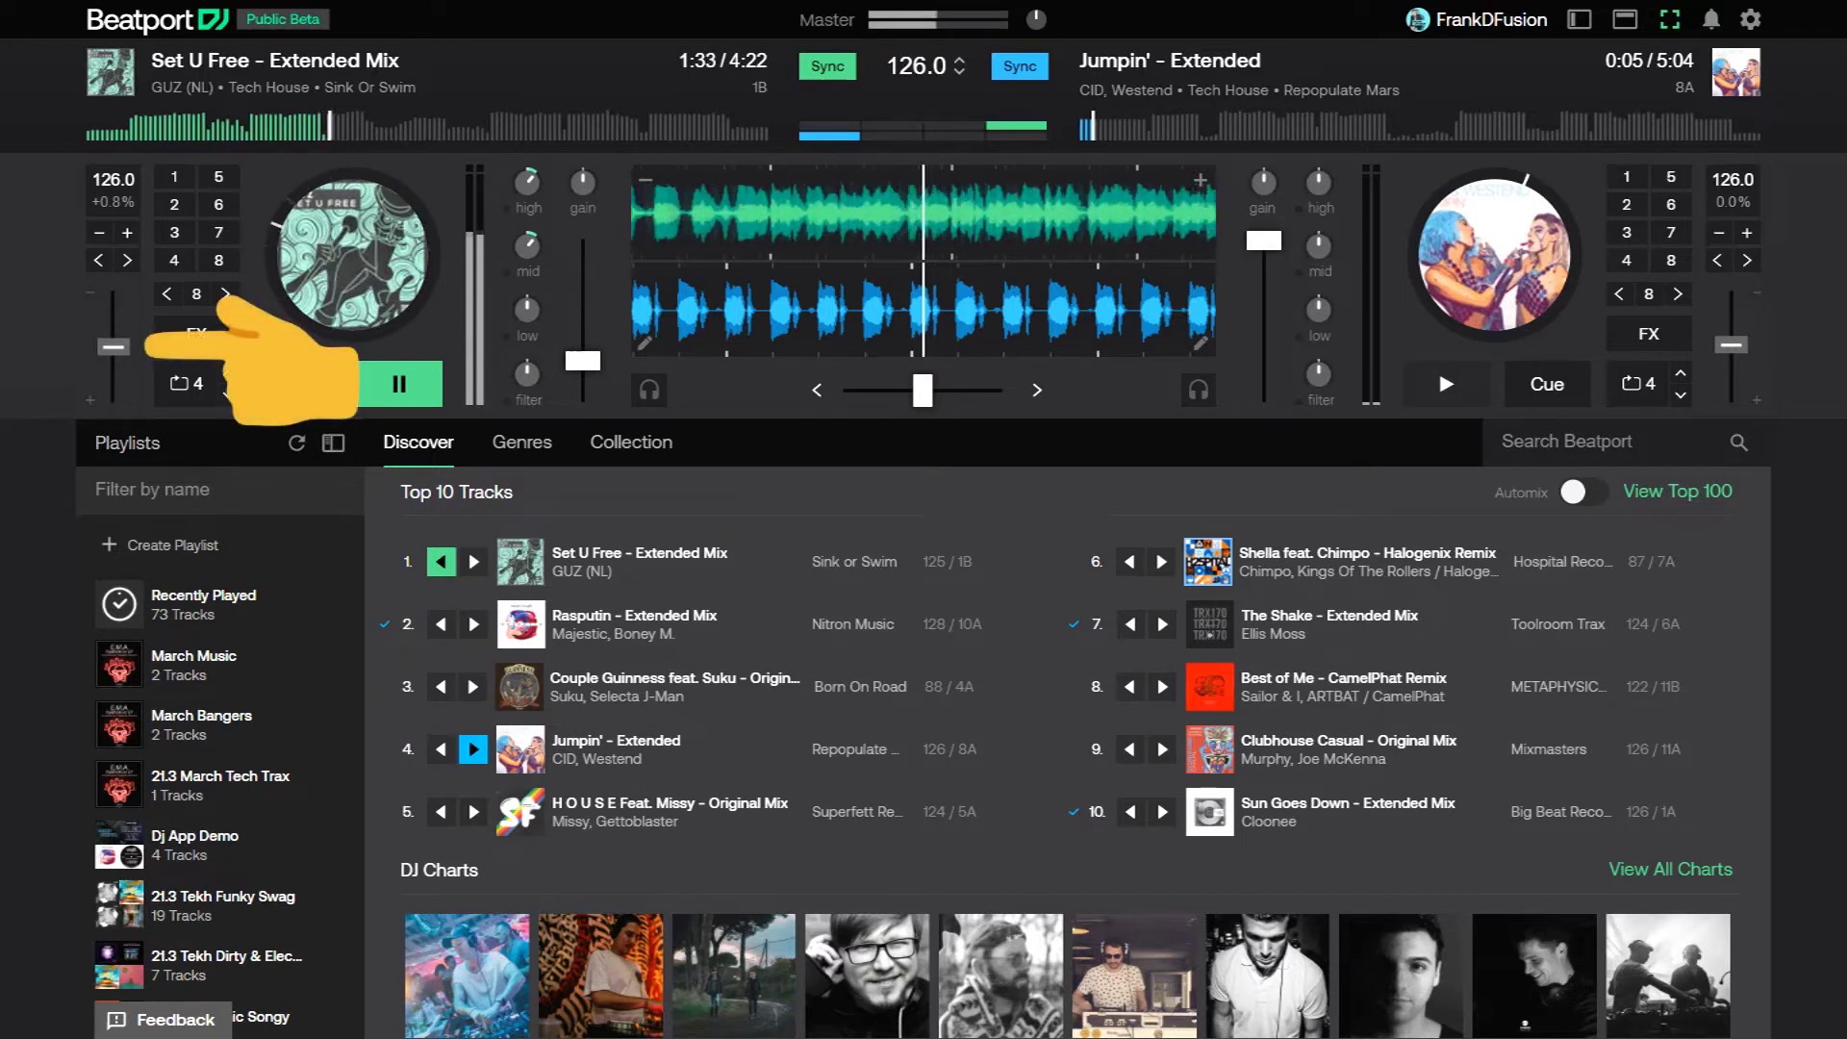
pyautogui.moveTo(113, 346)
pyautogui.mouseDown()
pyautogui.moveTo(113, 306)
pyautogui.moveTo(113, 378)
pyautogui.moveTo(114, 344)
pyautogui.mouseUp()
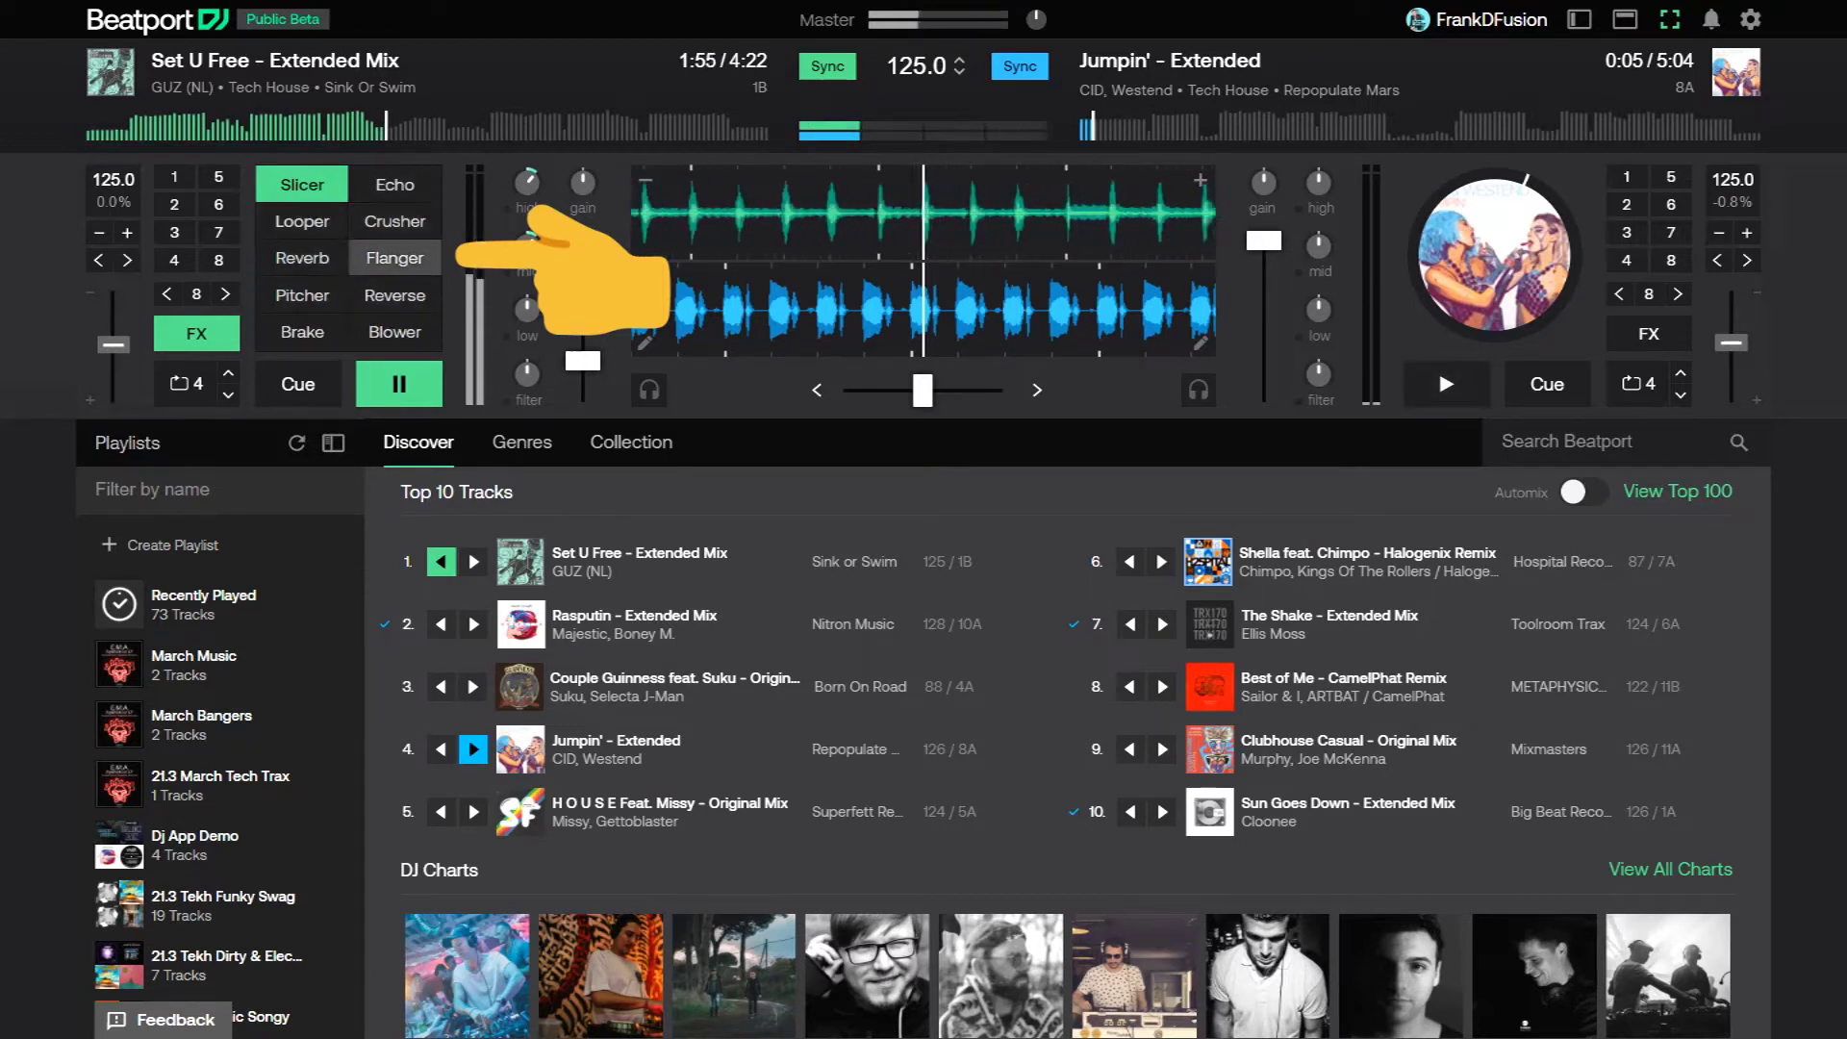
# Step: Apply the Flanger effect to the first deck and lock its control point above and right of the pad's centre
pyautogui.moveTo(348, 271); pyautogui.dragTo(372, 245)
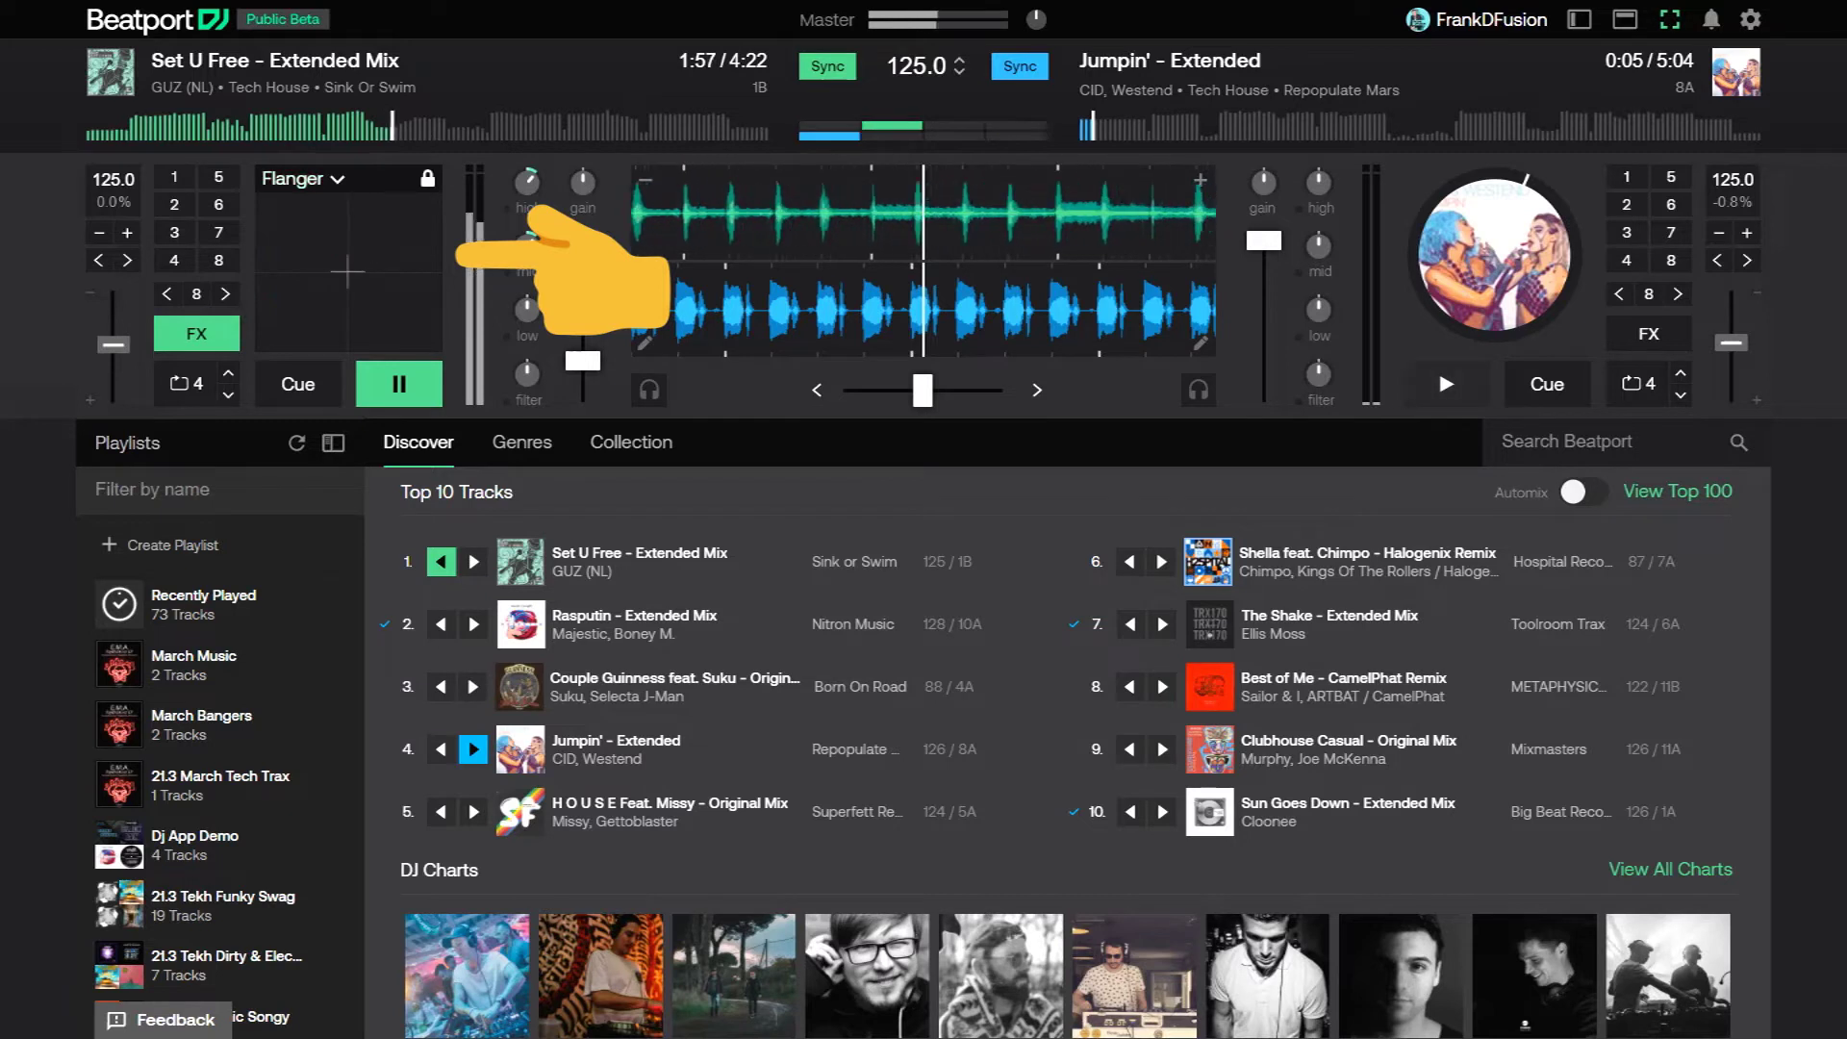
pyautogui.moveTo(347, 273); pyautogui.dragTo(376, 241)
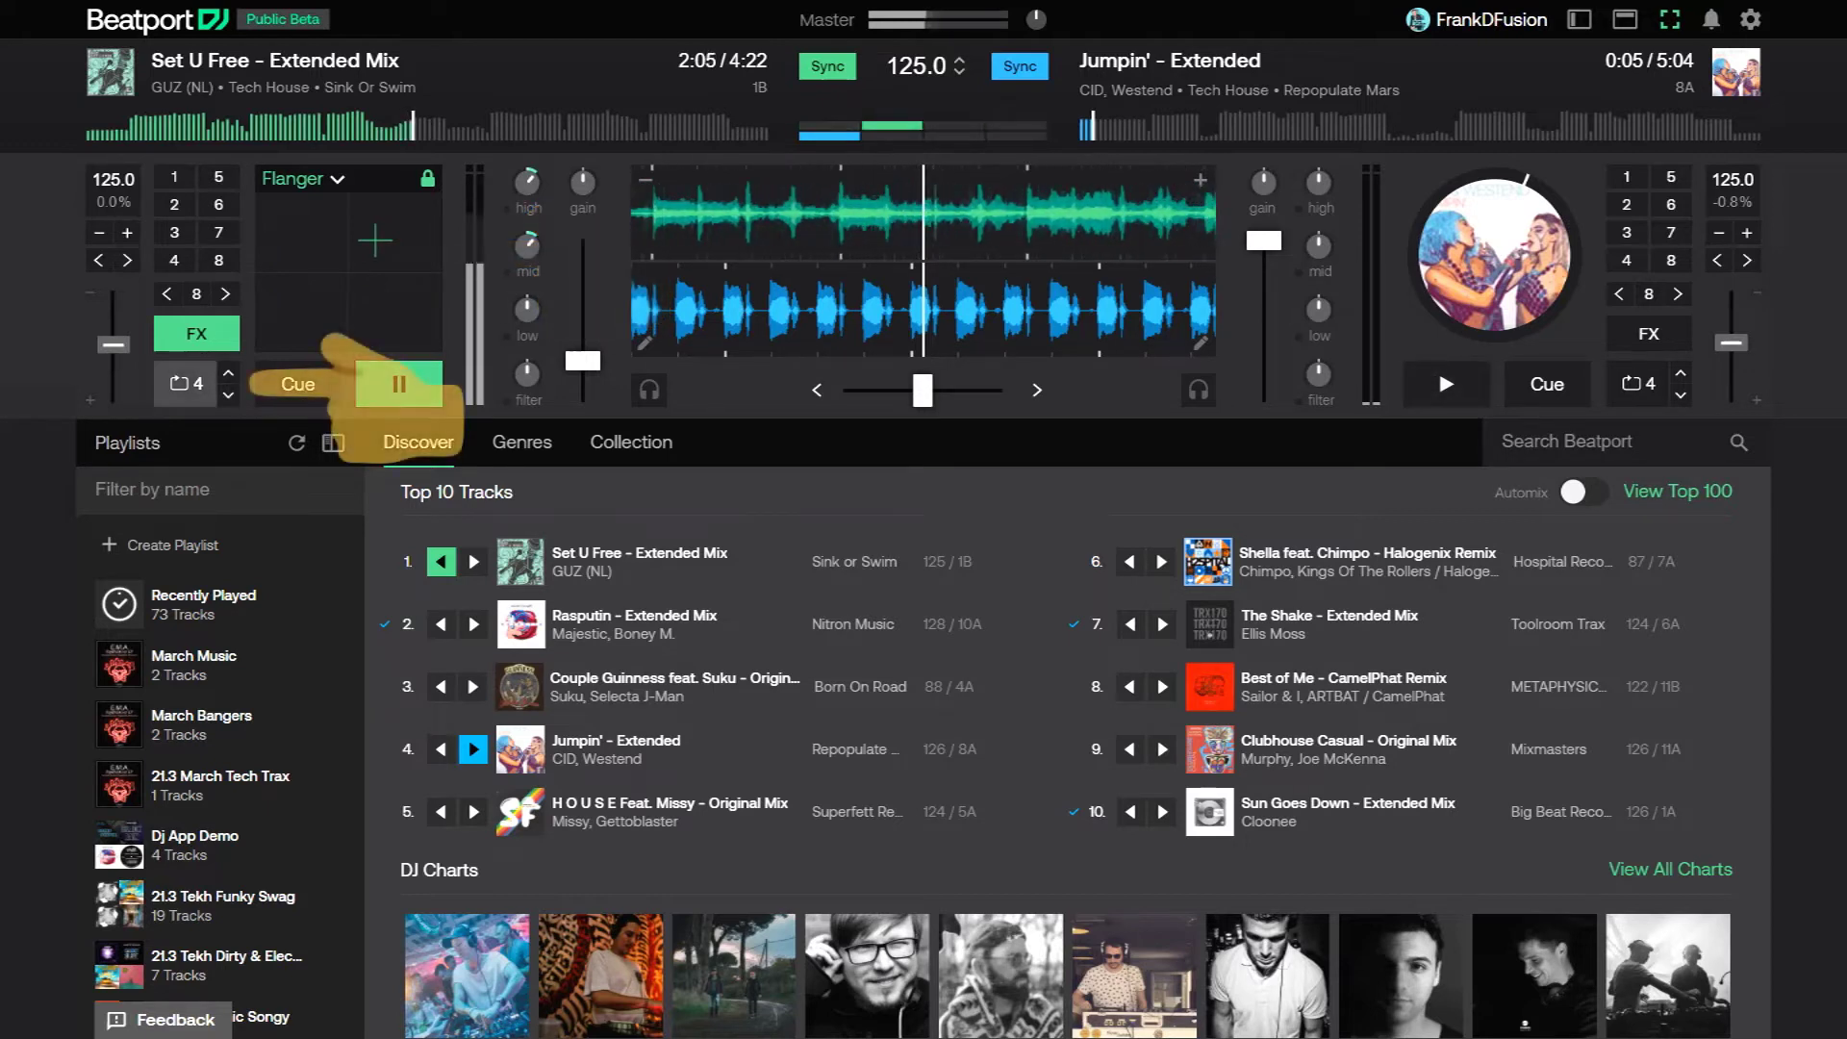
# Step: Loop Set U Free on the first deck, shorten the loop through 2 beats down to 1/8, and release it
pyautogui.click(186, 384)
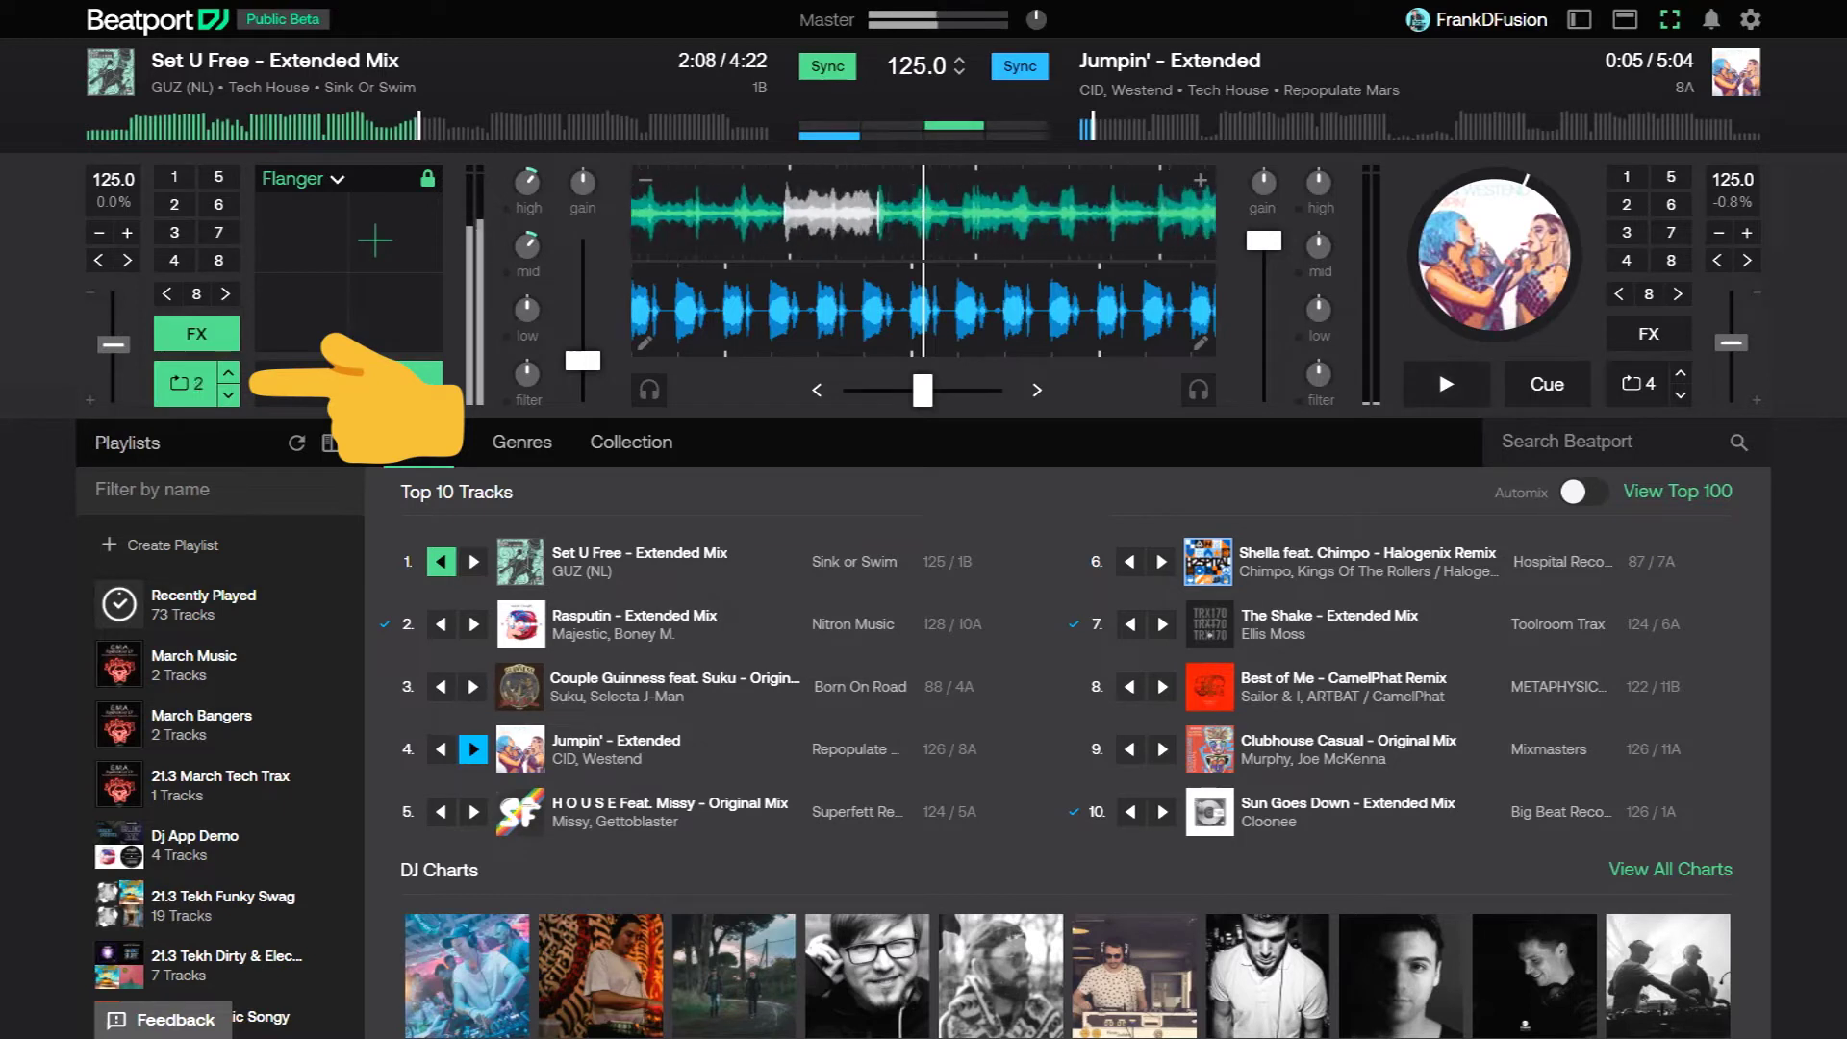
pyautogui.press('Down')
pyautogui.press('Down')
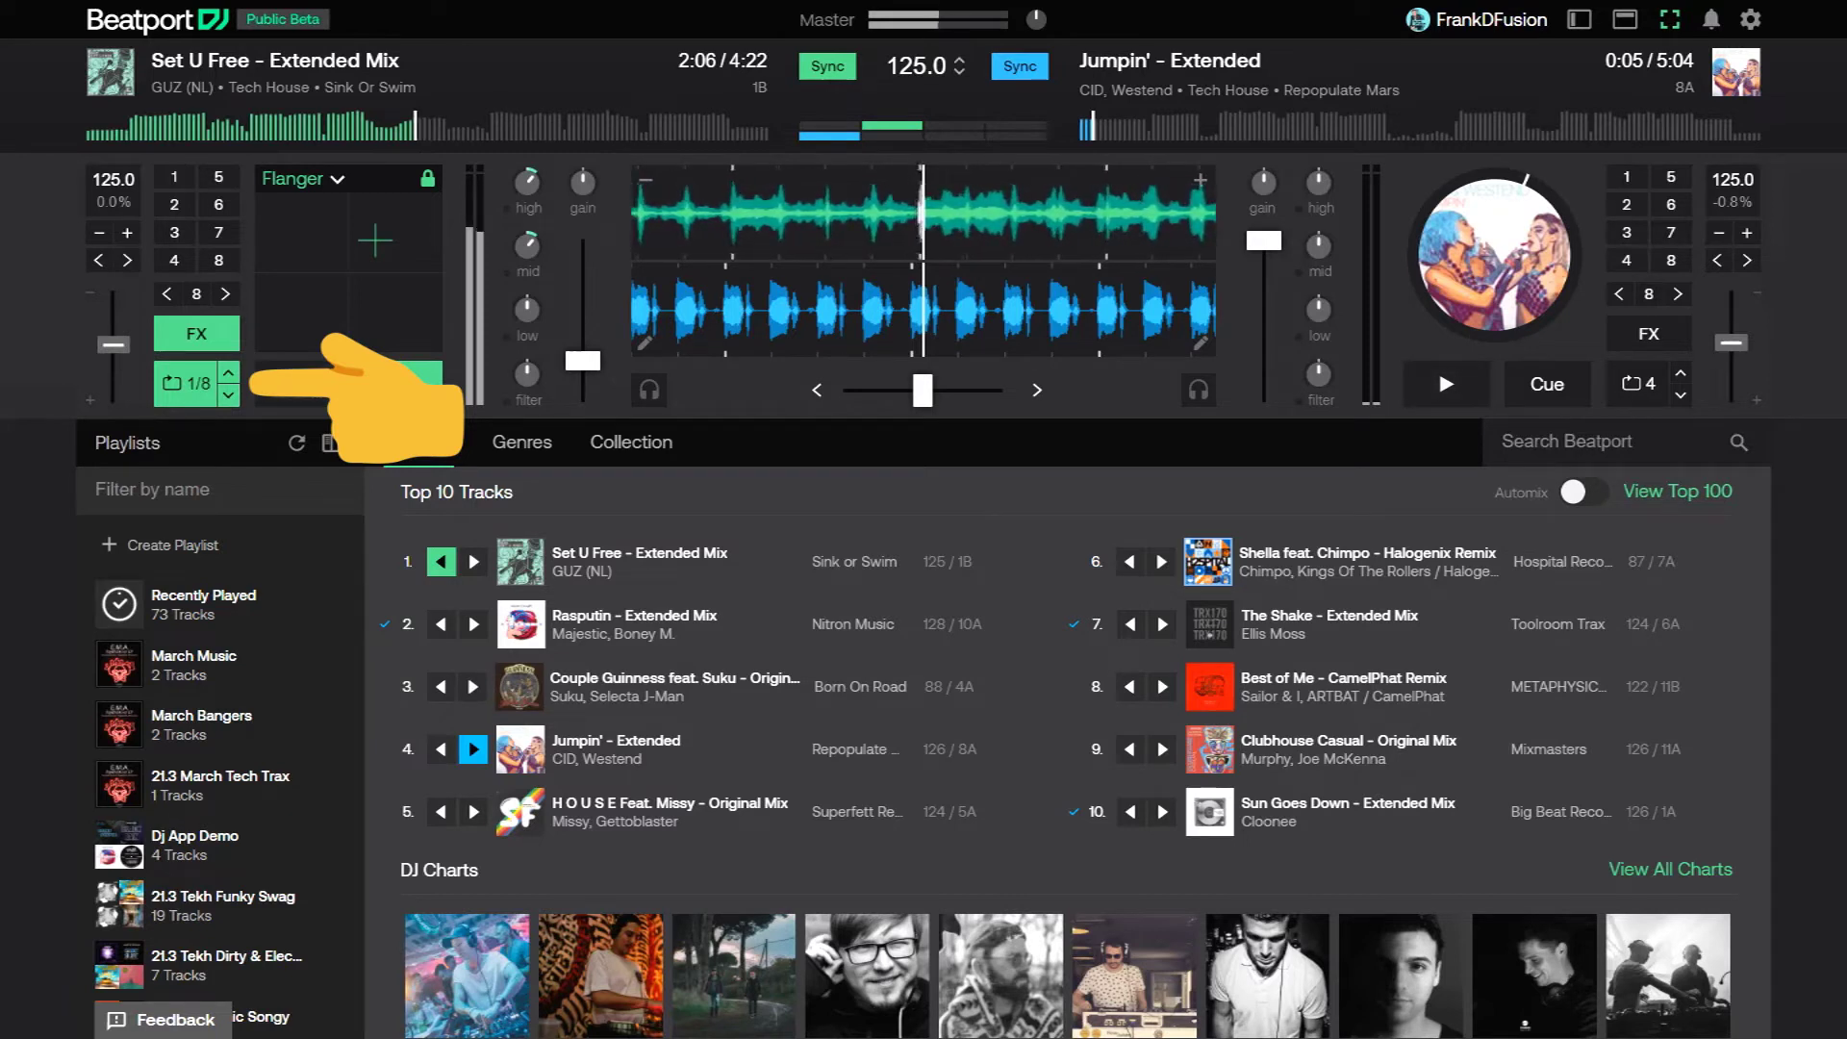
pyautogui.click(185, 384)
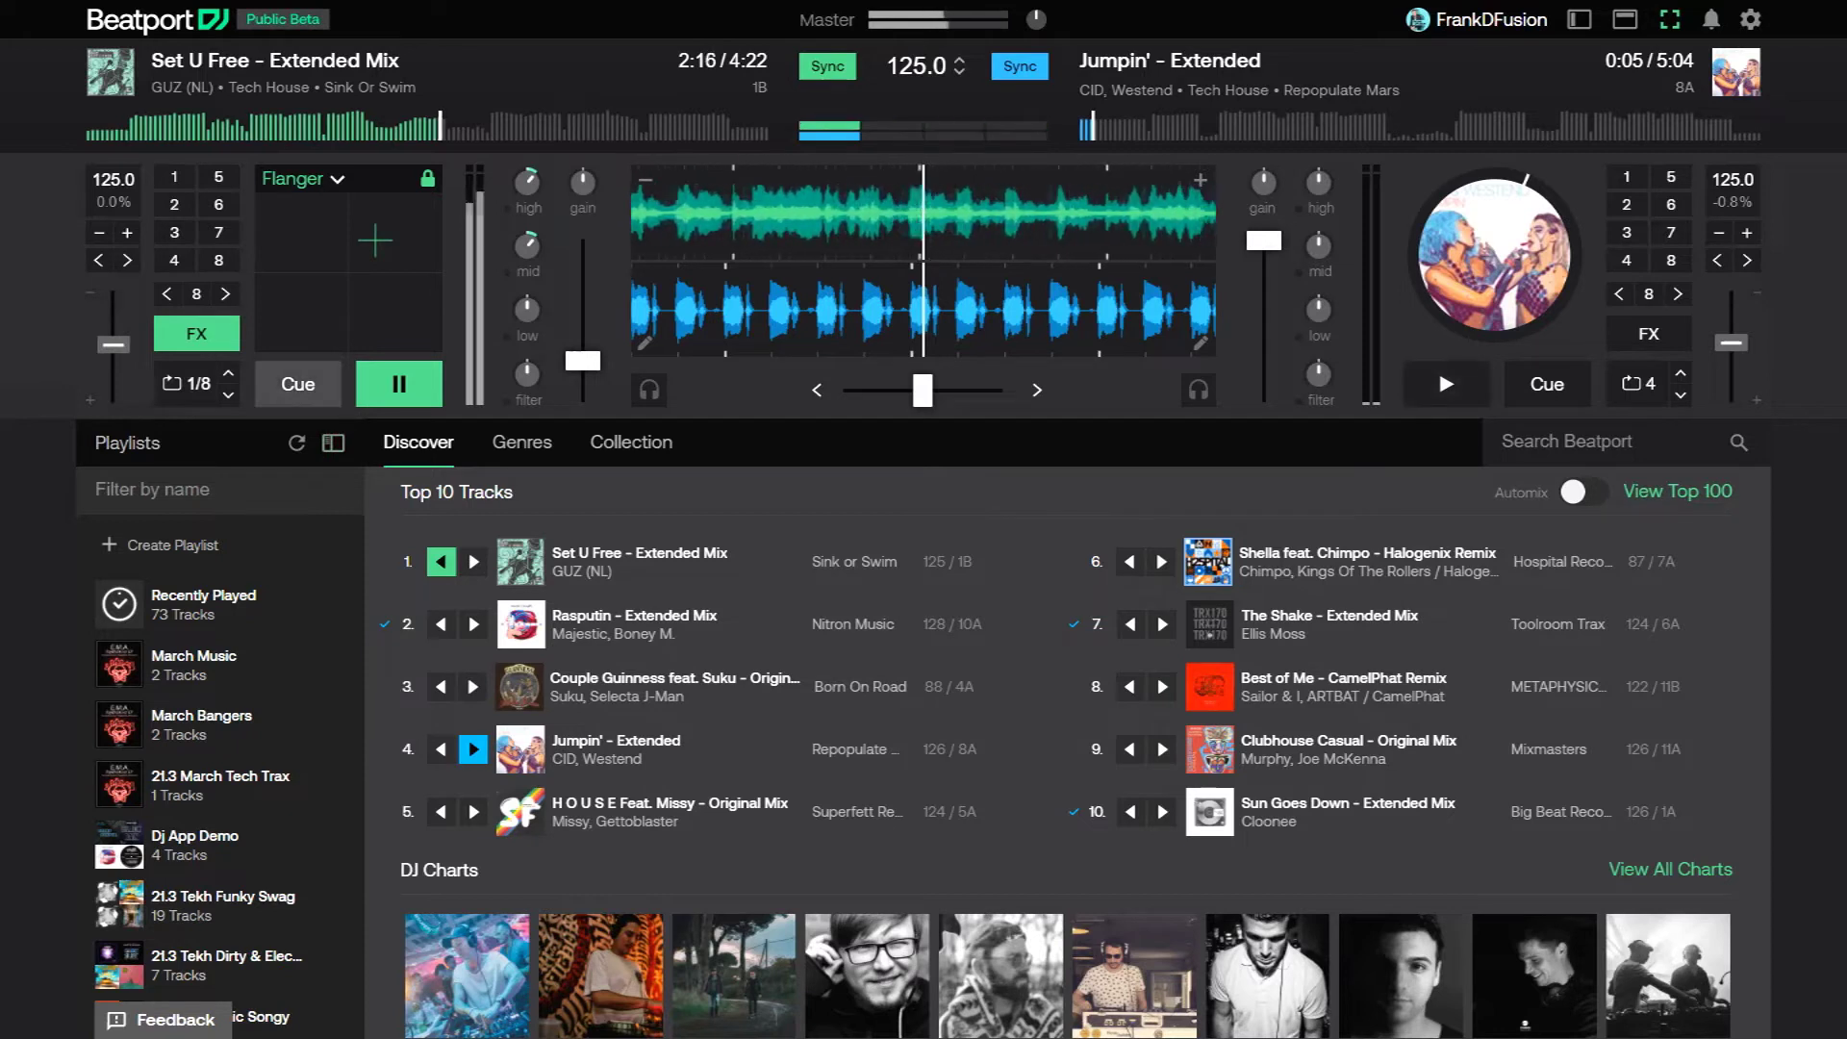
# Step: Return Set U Free to its cue point at the track's start and play it again
pyautogui.press('q')
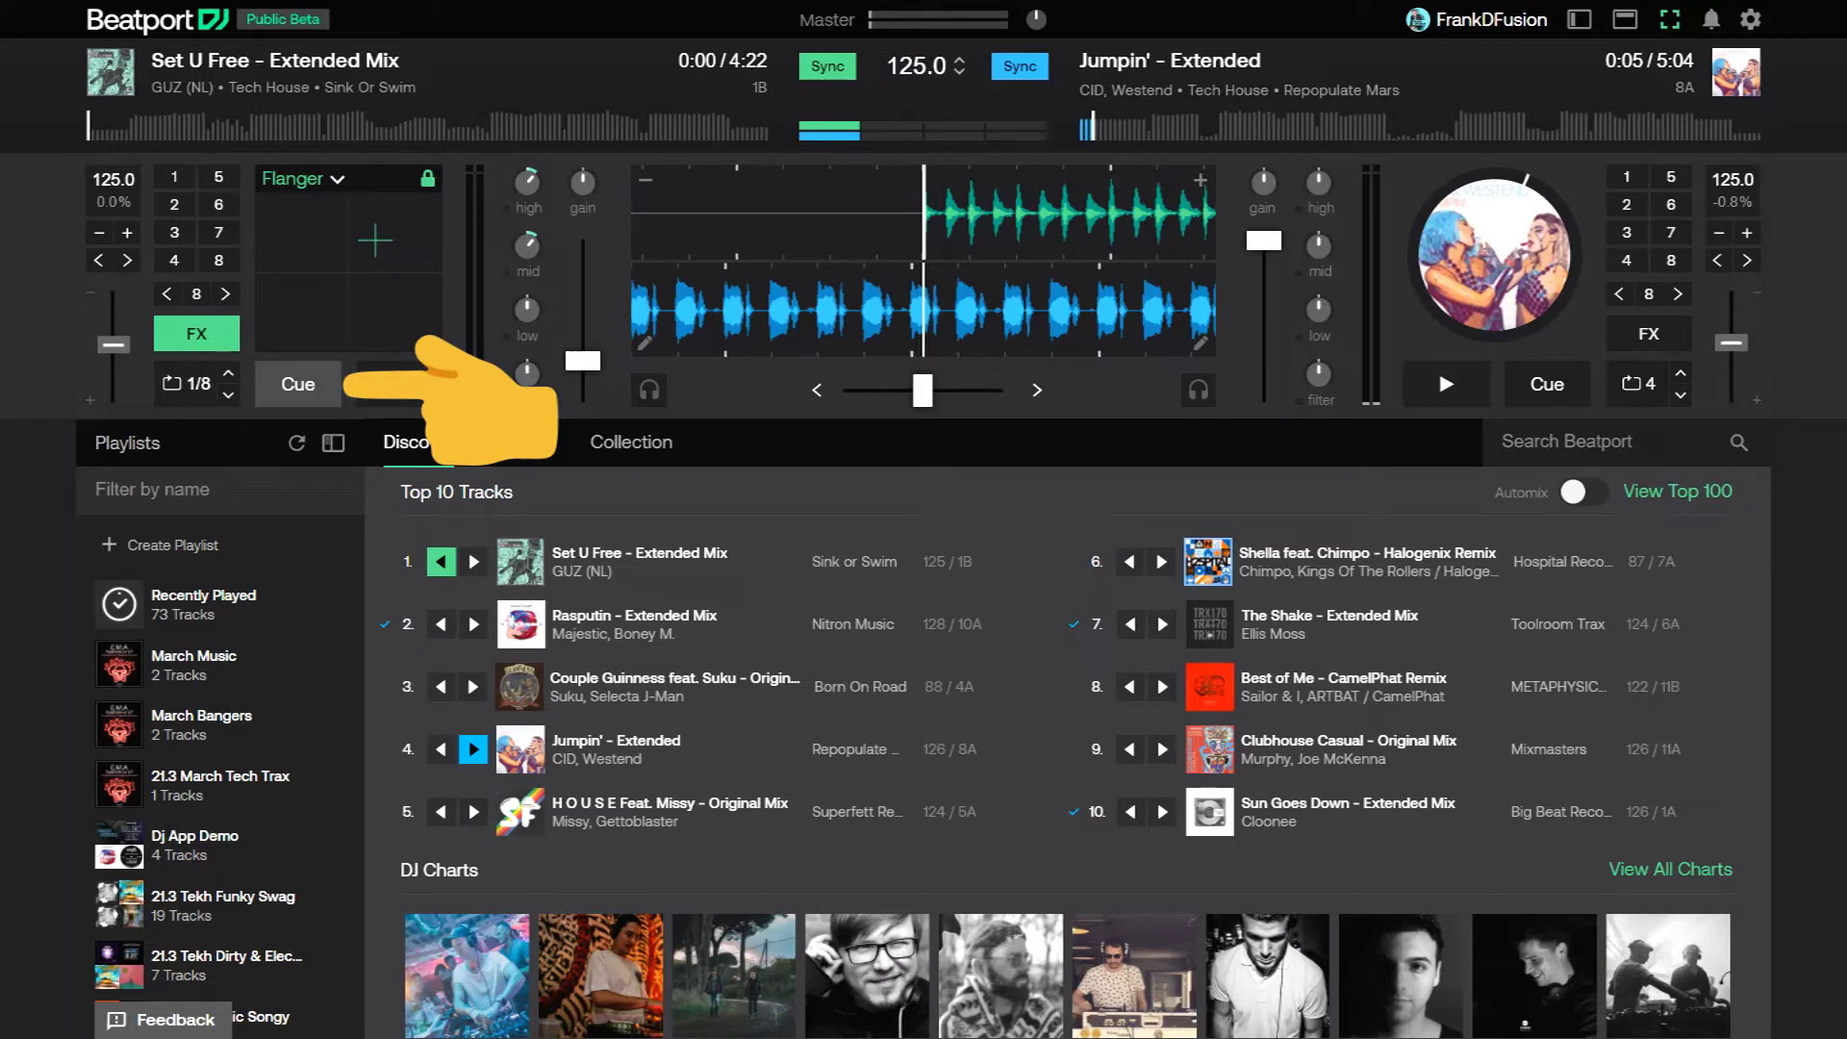
pyautogui.click(398, 384)
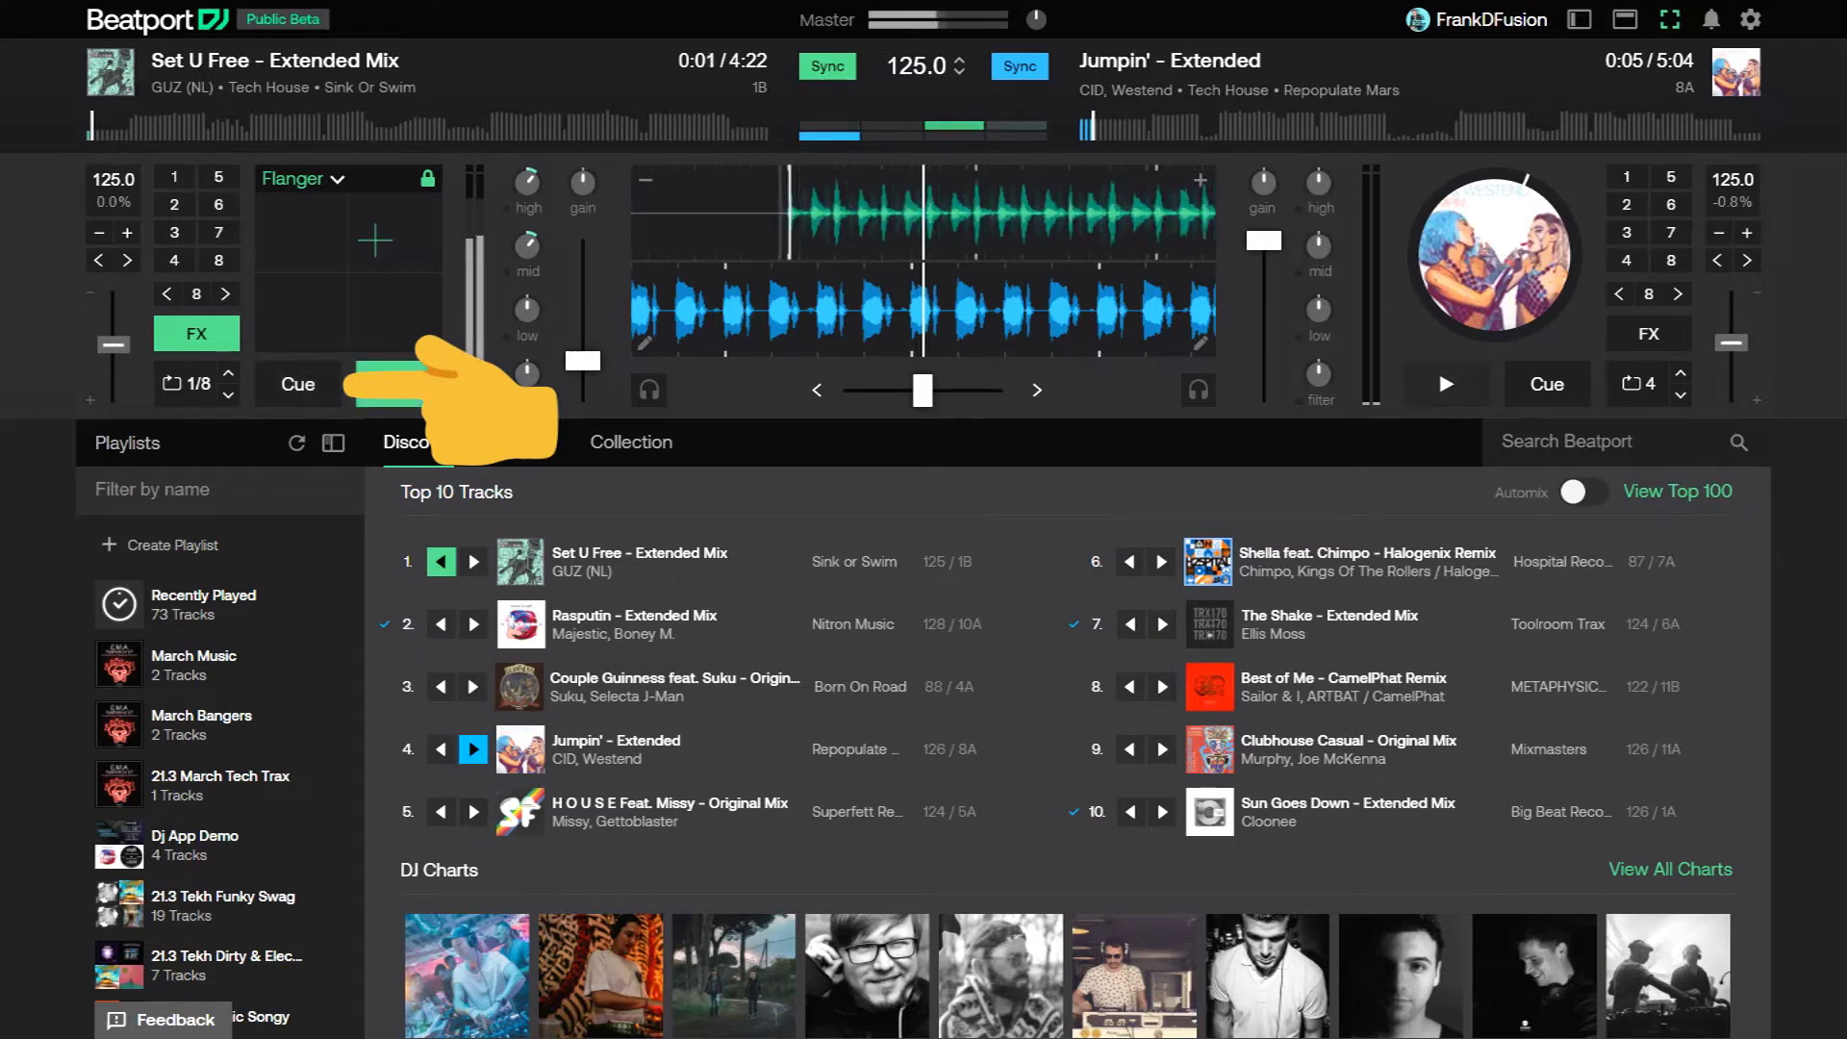
# Step: Switch the first deck's effect from Flanger to Slicer and leave the effect unlocked
pyautogui.click(303, 180)
pyautogui.click(428, 178)
pyautogui.click(303, 180)
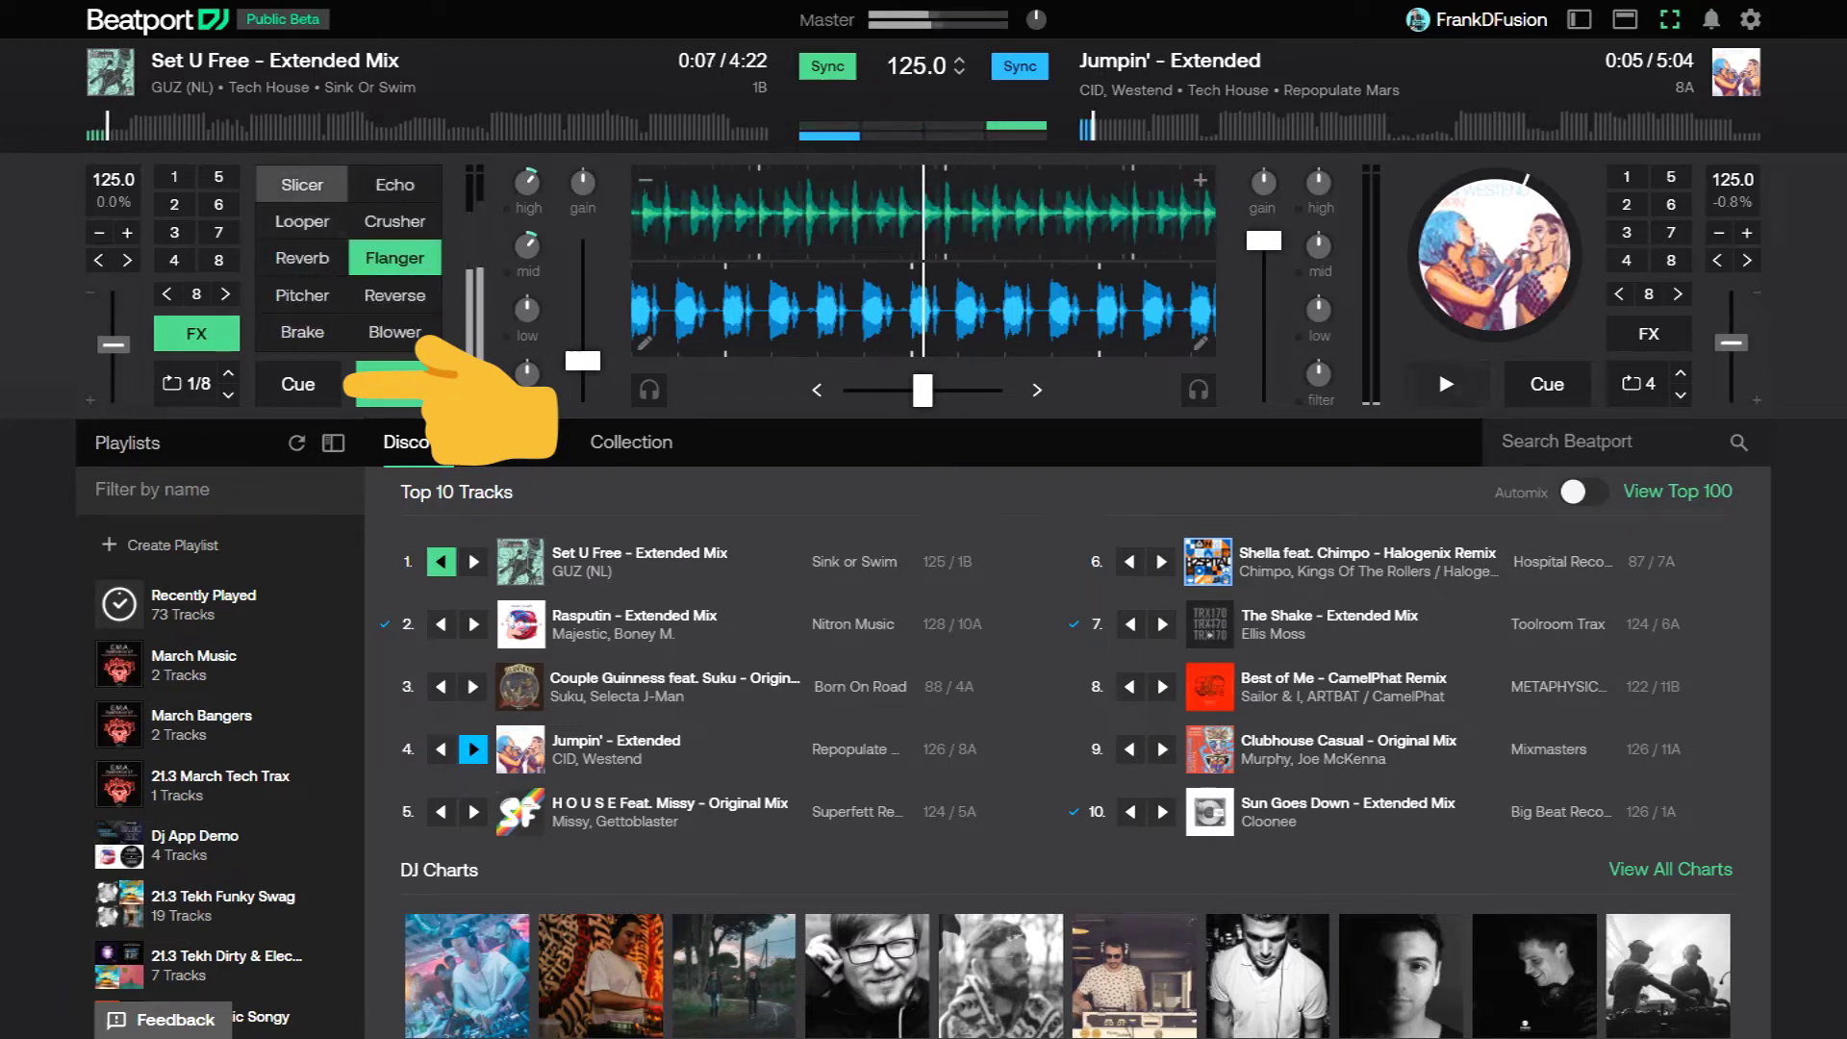
pyautogui.click(302, 183)
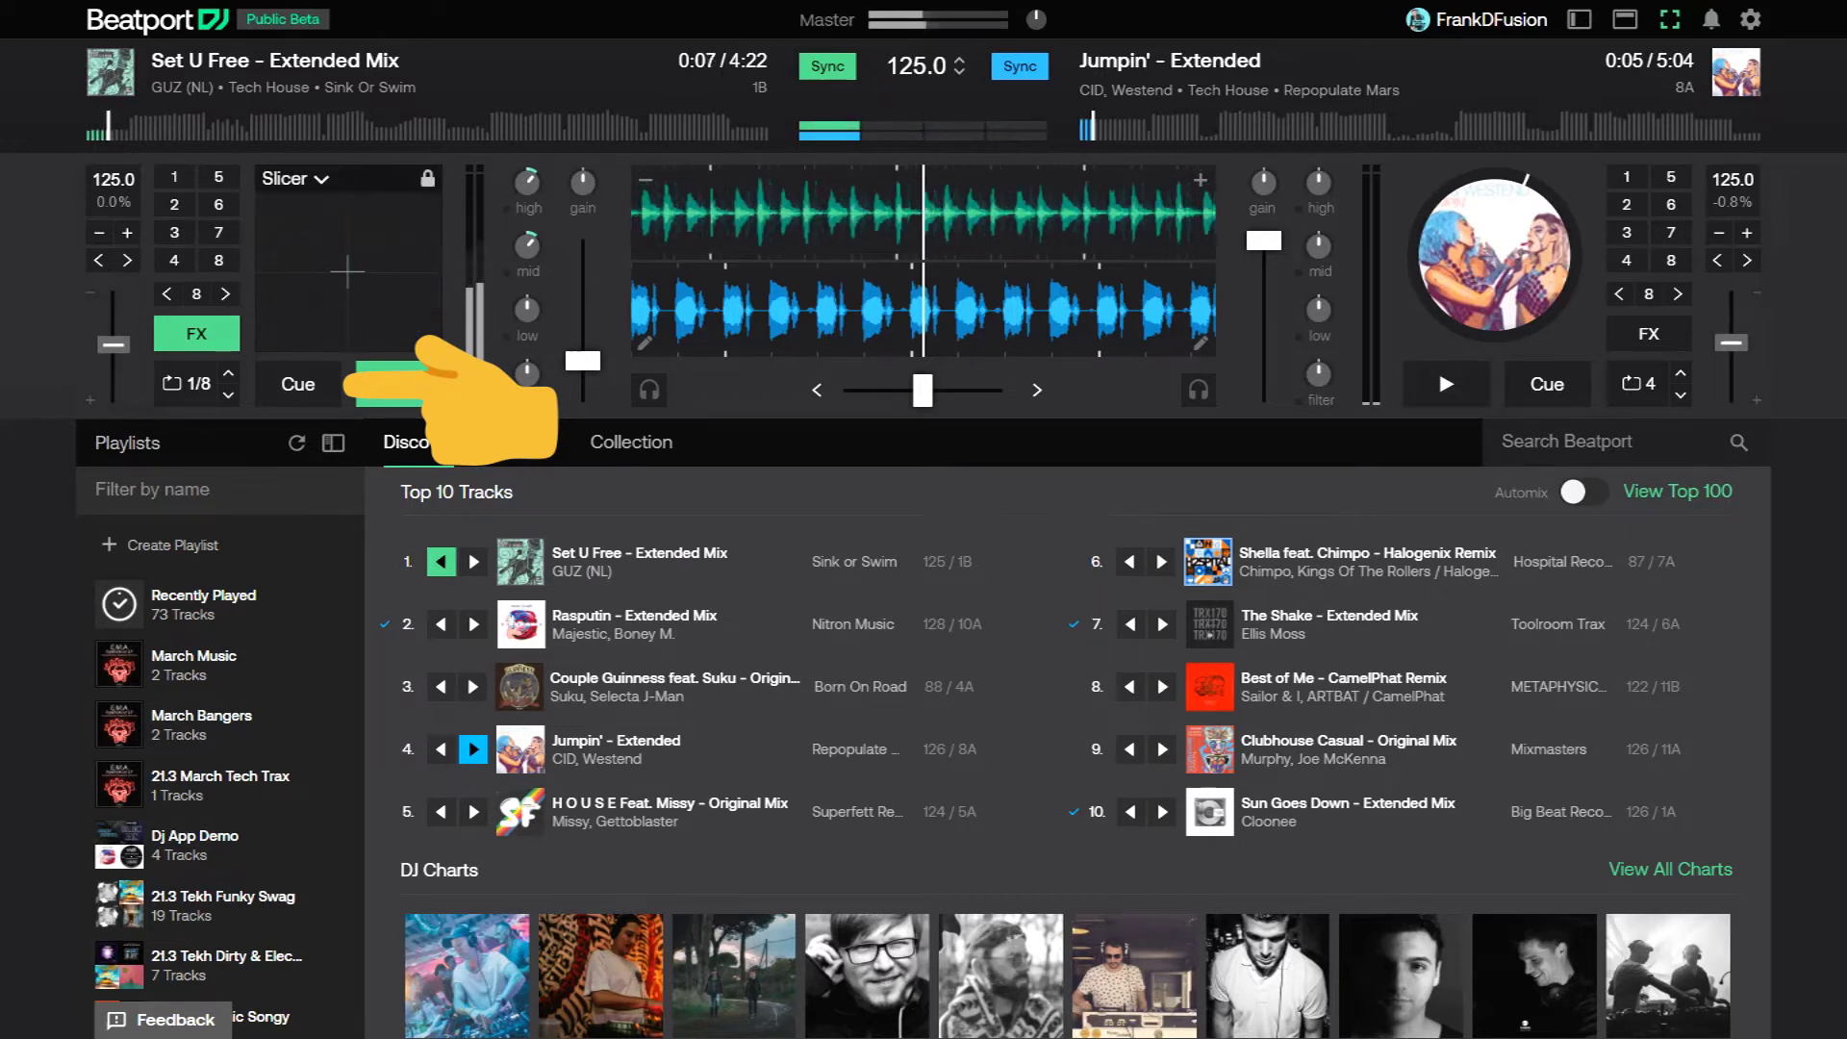
# Step: Jump the first deck back to the beginning of the track with Cue and restart playback
pyautogui.click(338, 384)
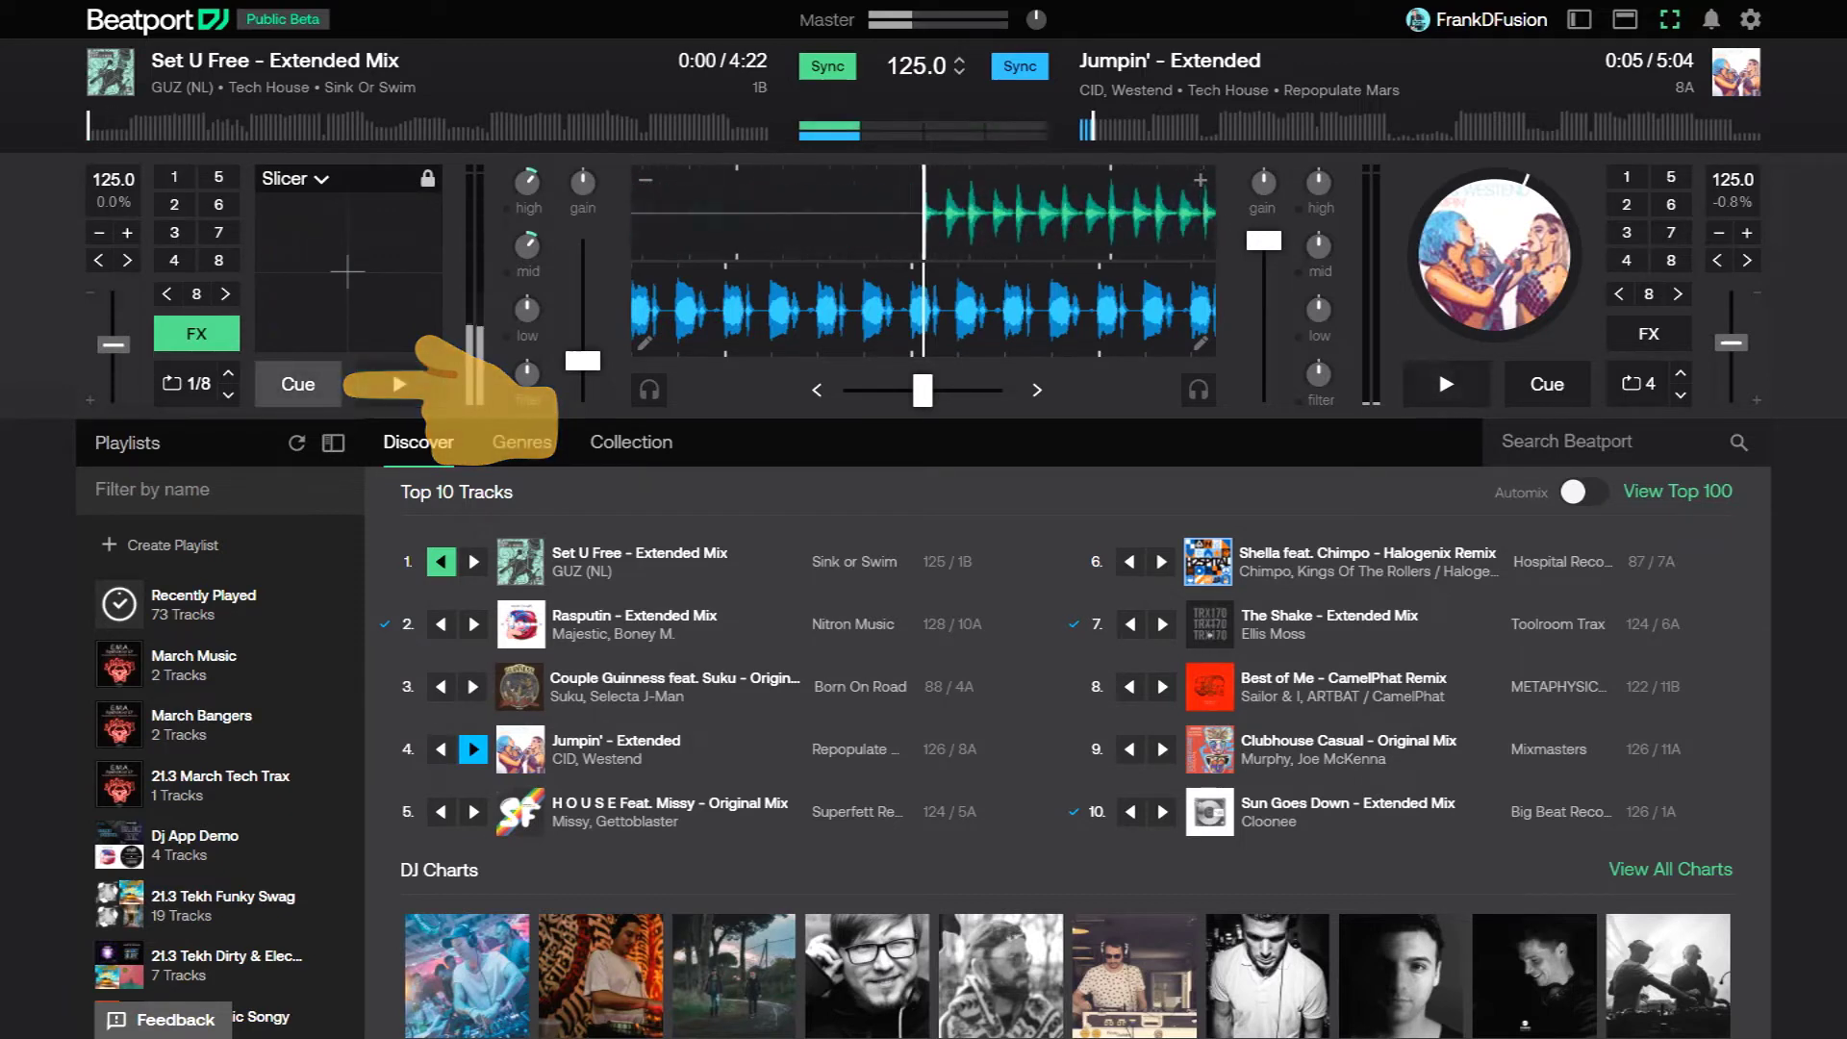
pyautogui.click(399, 384)
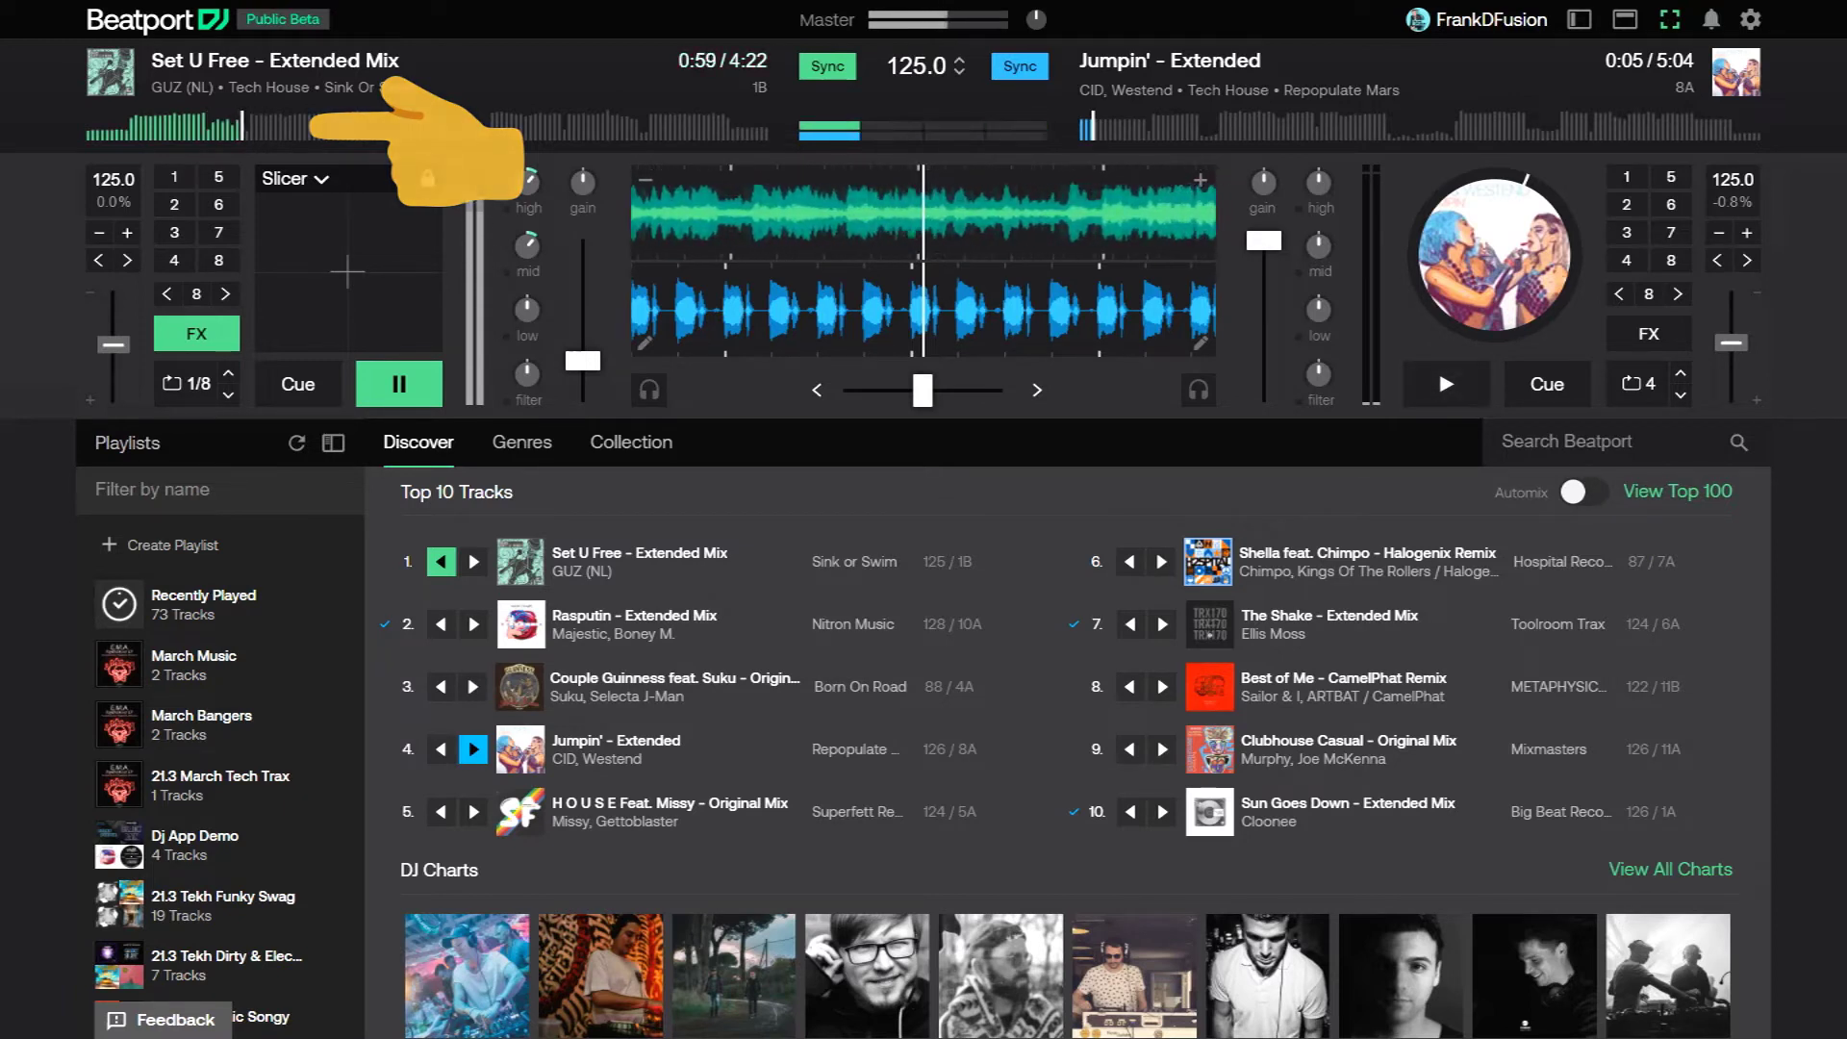
# Step: Pause Set U Free at about 1:01, set a new cue point there, and test it by playing and jumping back
pyautogui.press('space')
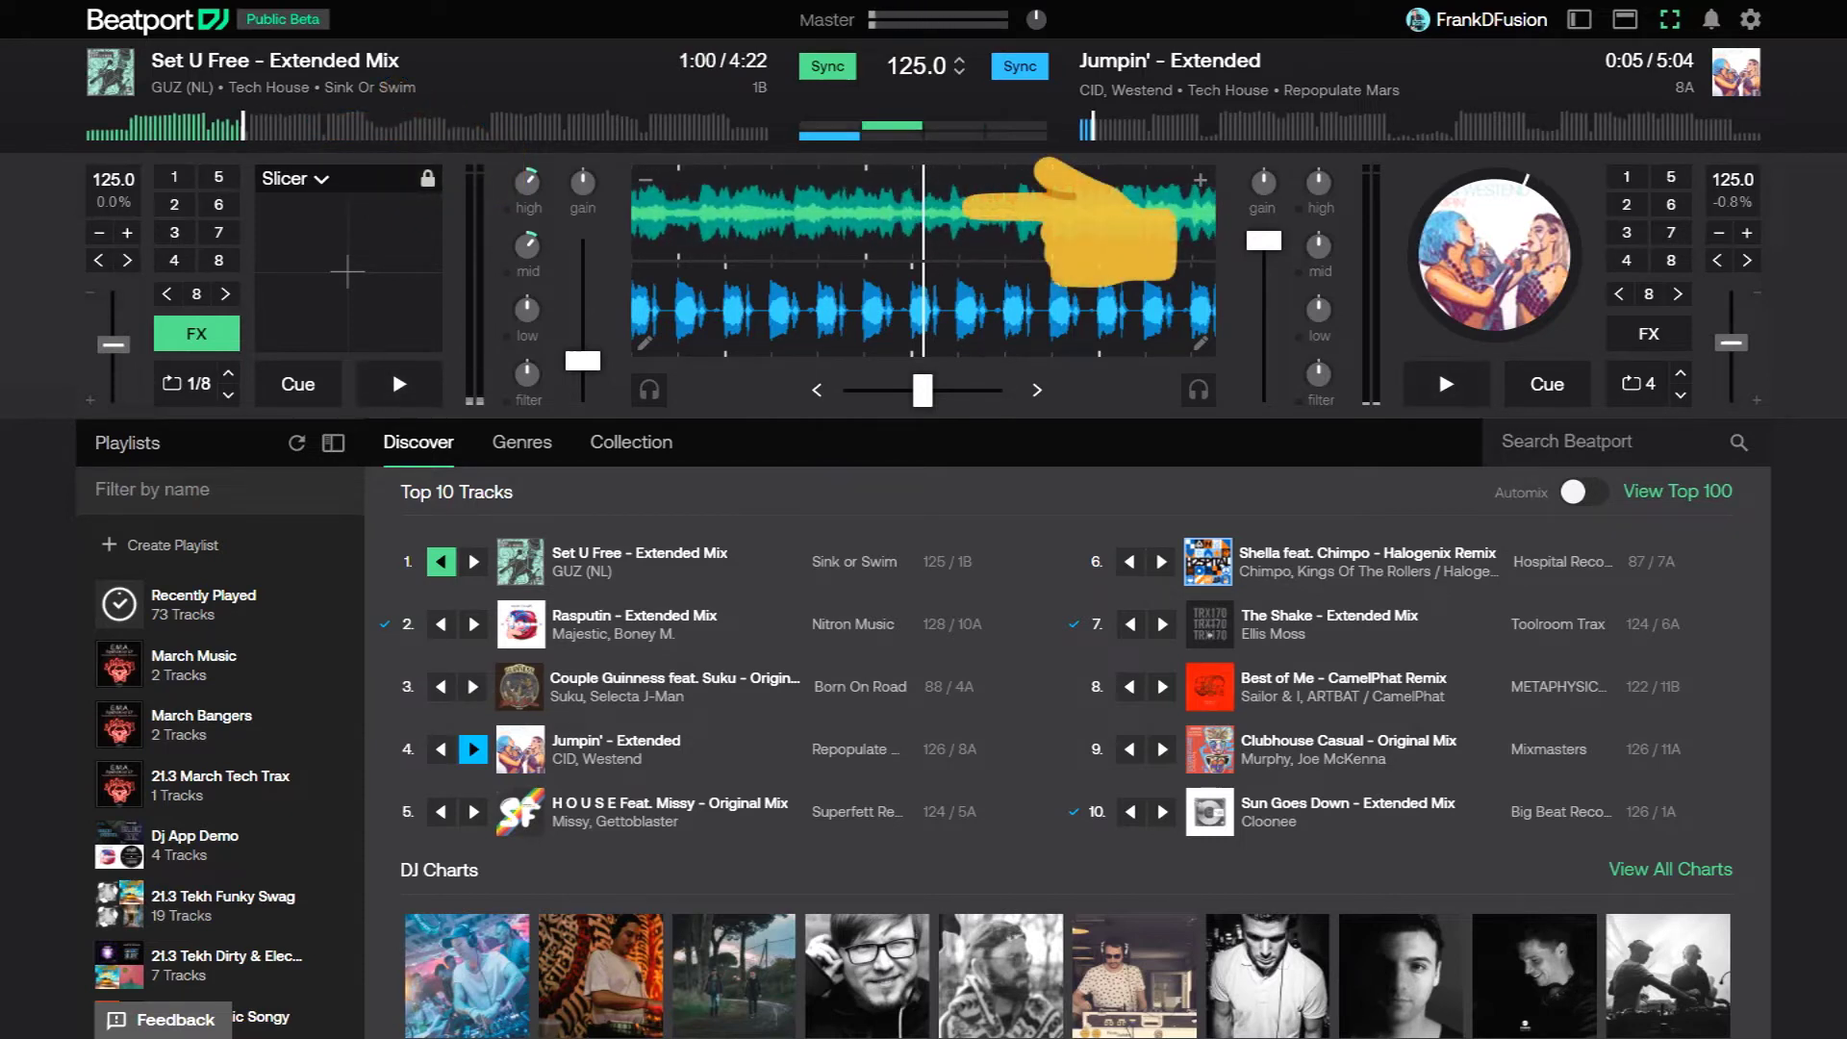
pyautogui.press('space')
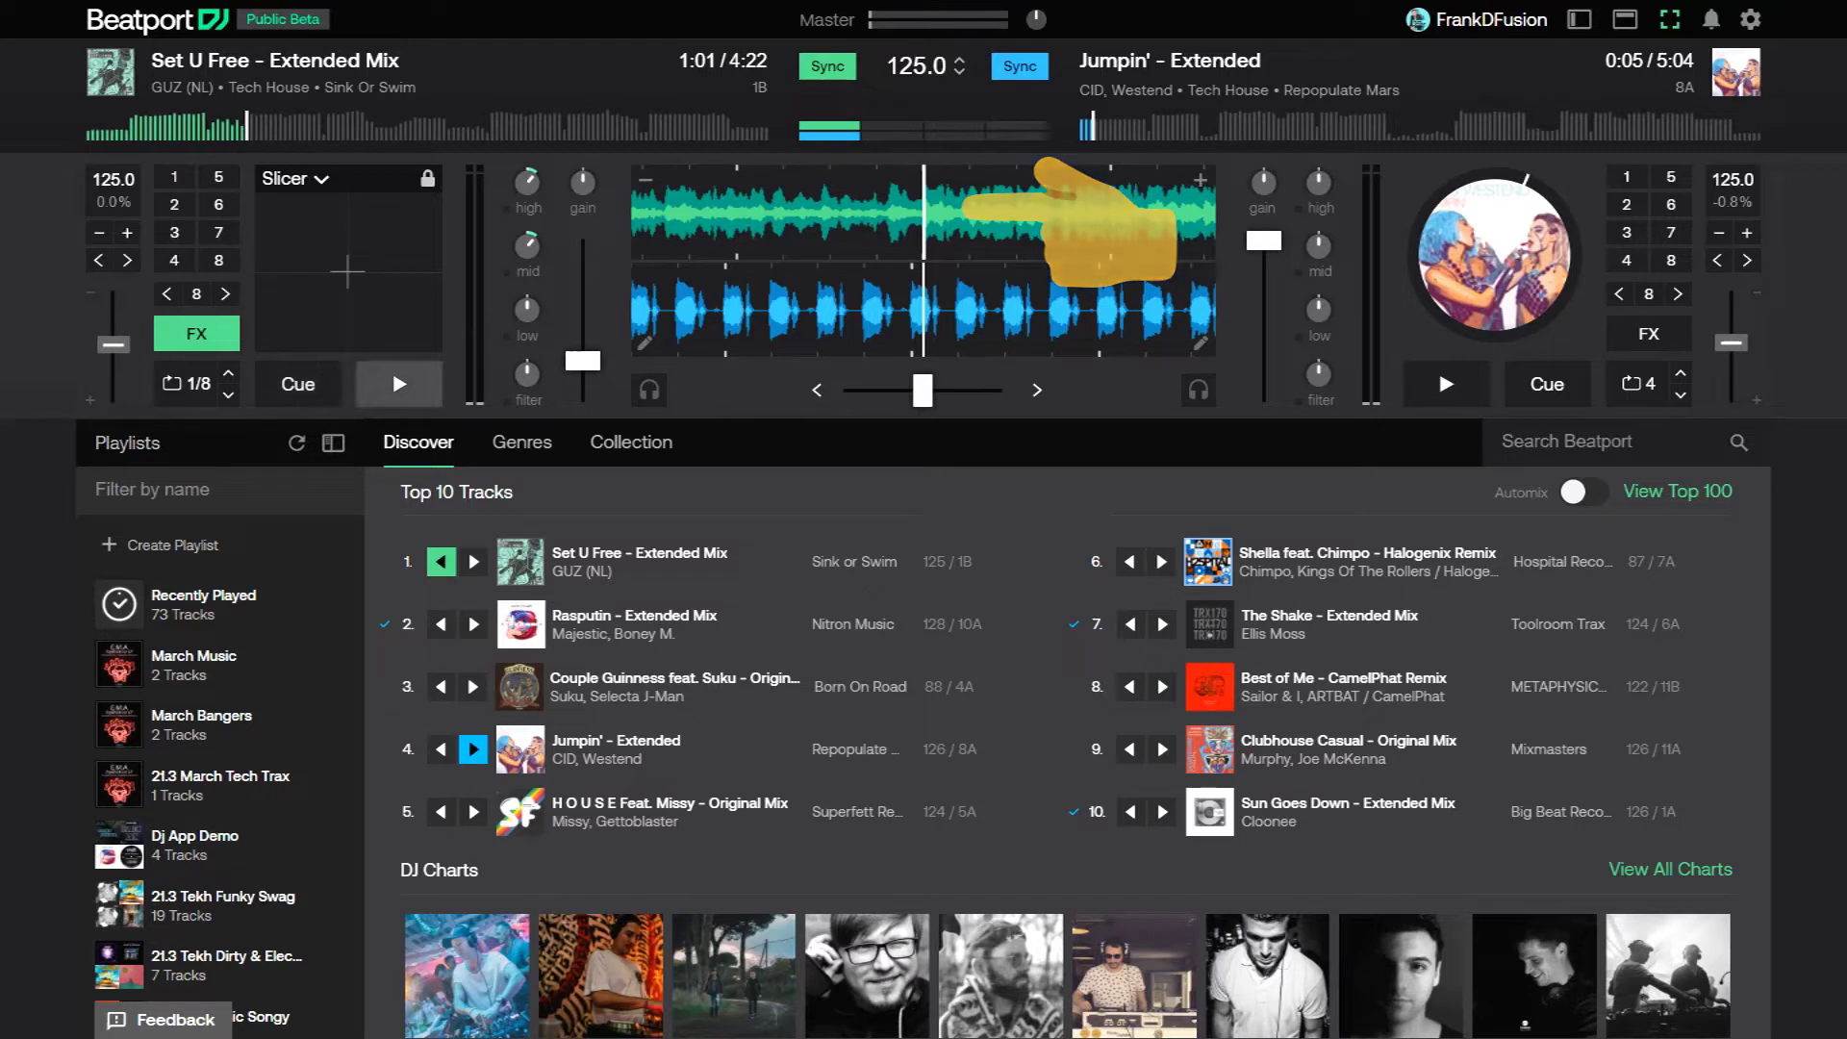
pyautogui.click(399, 384)
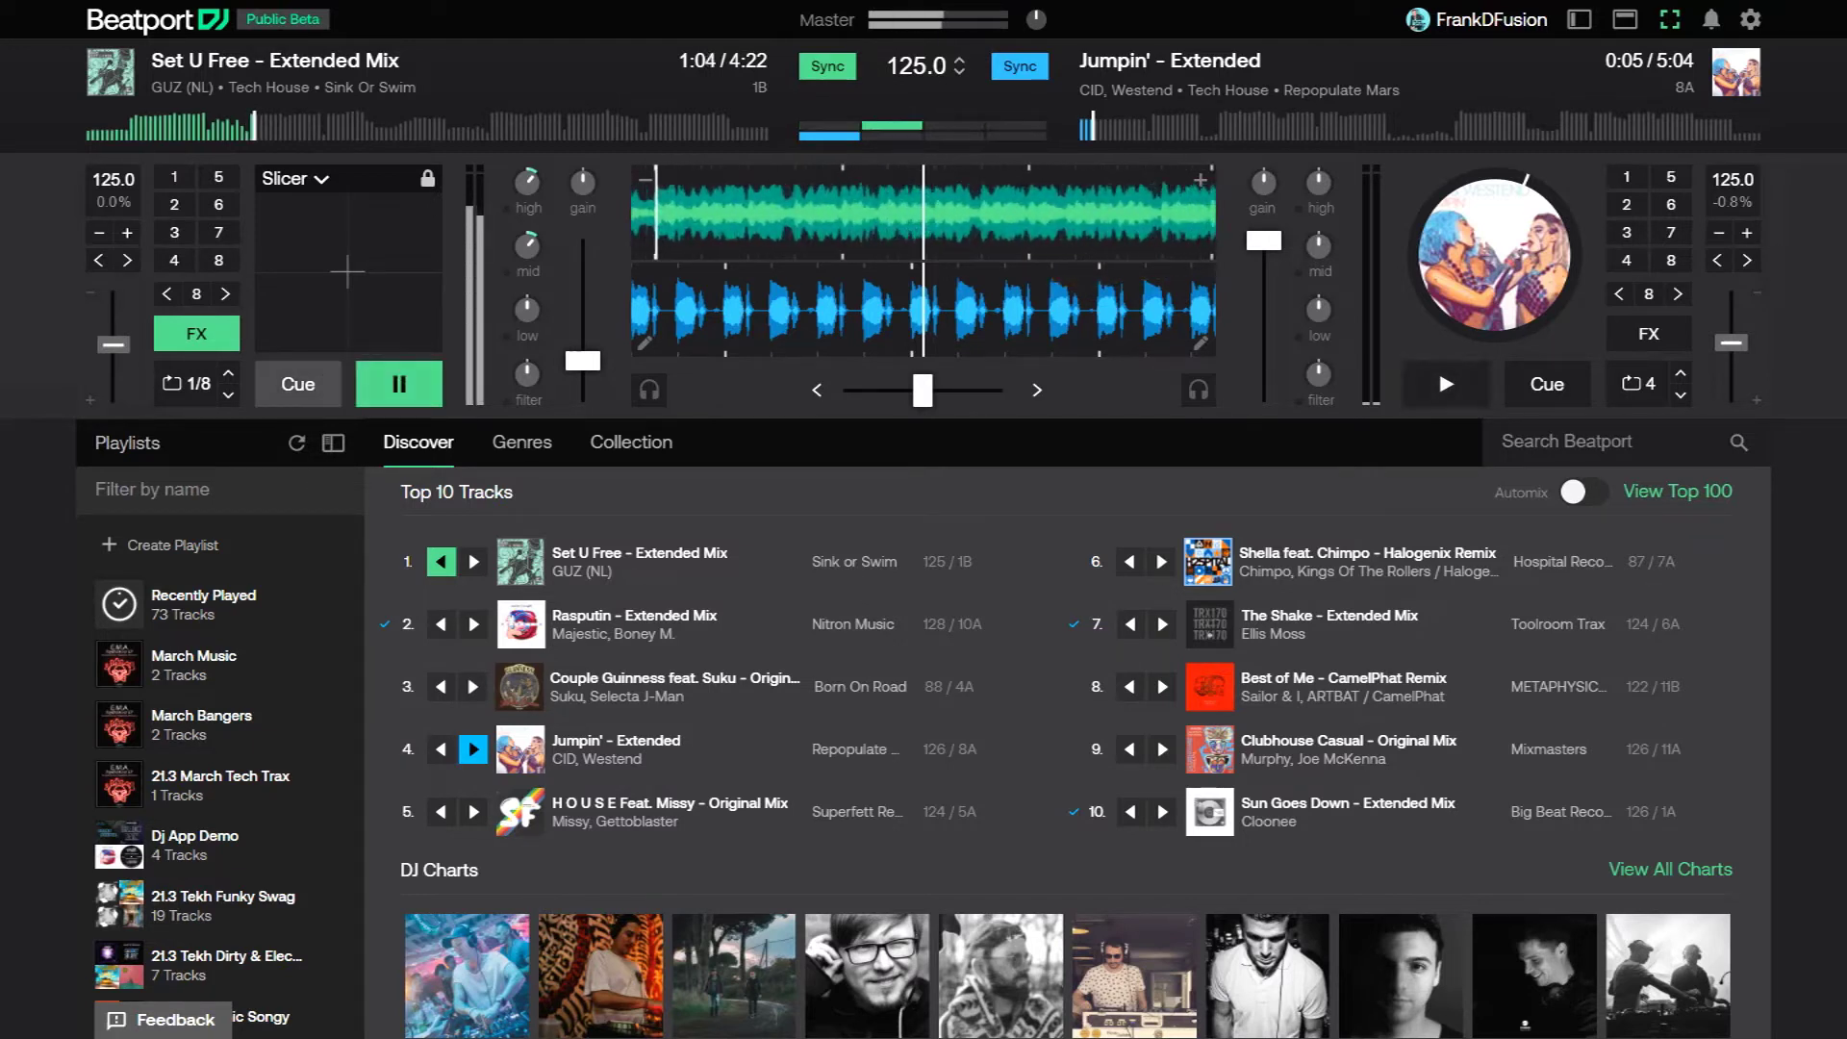
pyautogui.click(298, 384)
pyautogui.click(399, 383)
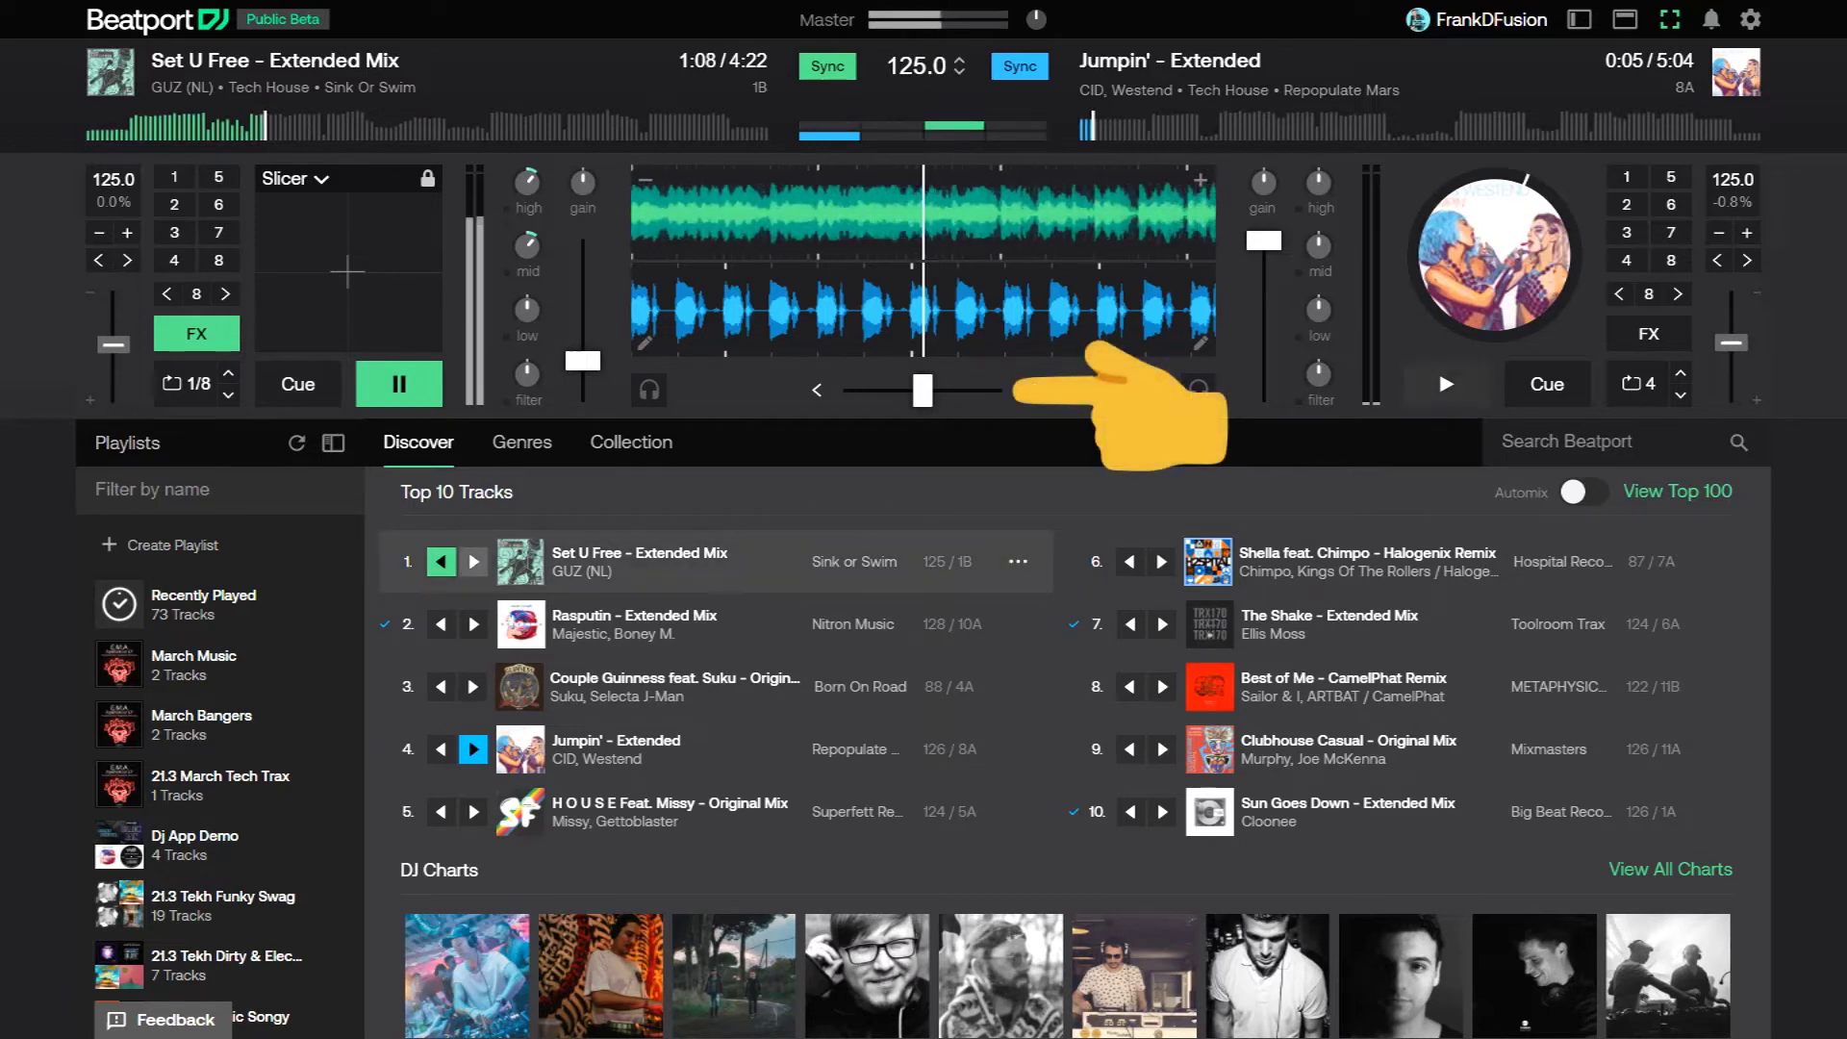
# Step: Move the crossfader fully toward the first deck playing Set U Free
pyautogui.moveTo(922, 391); pyautogui.dragTo(829, 390)
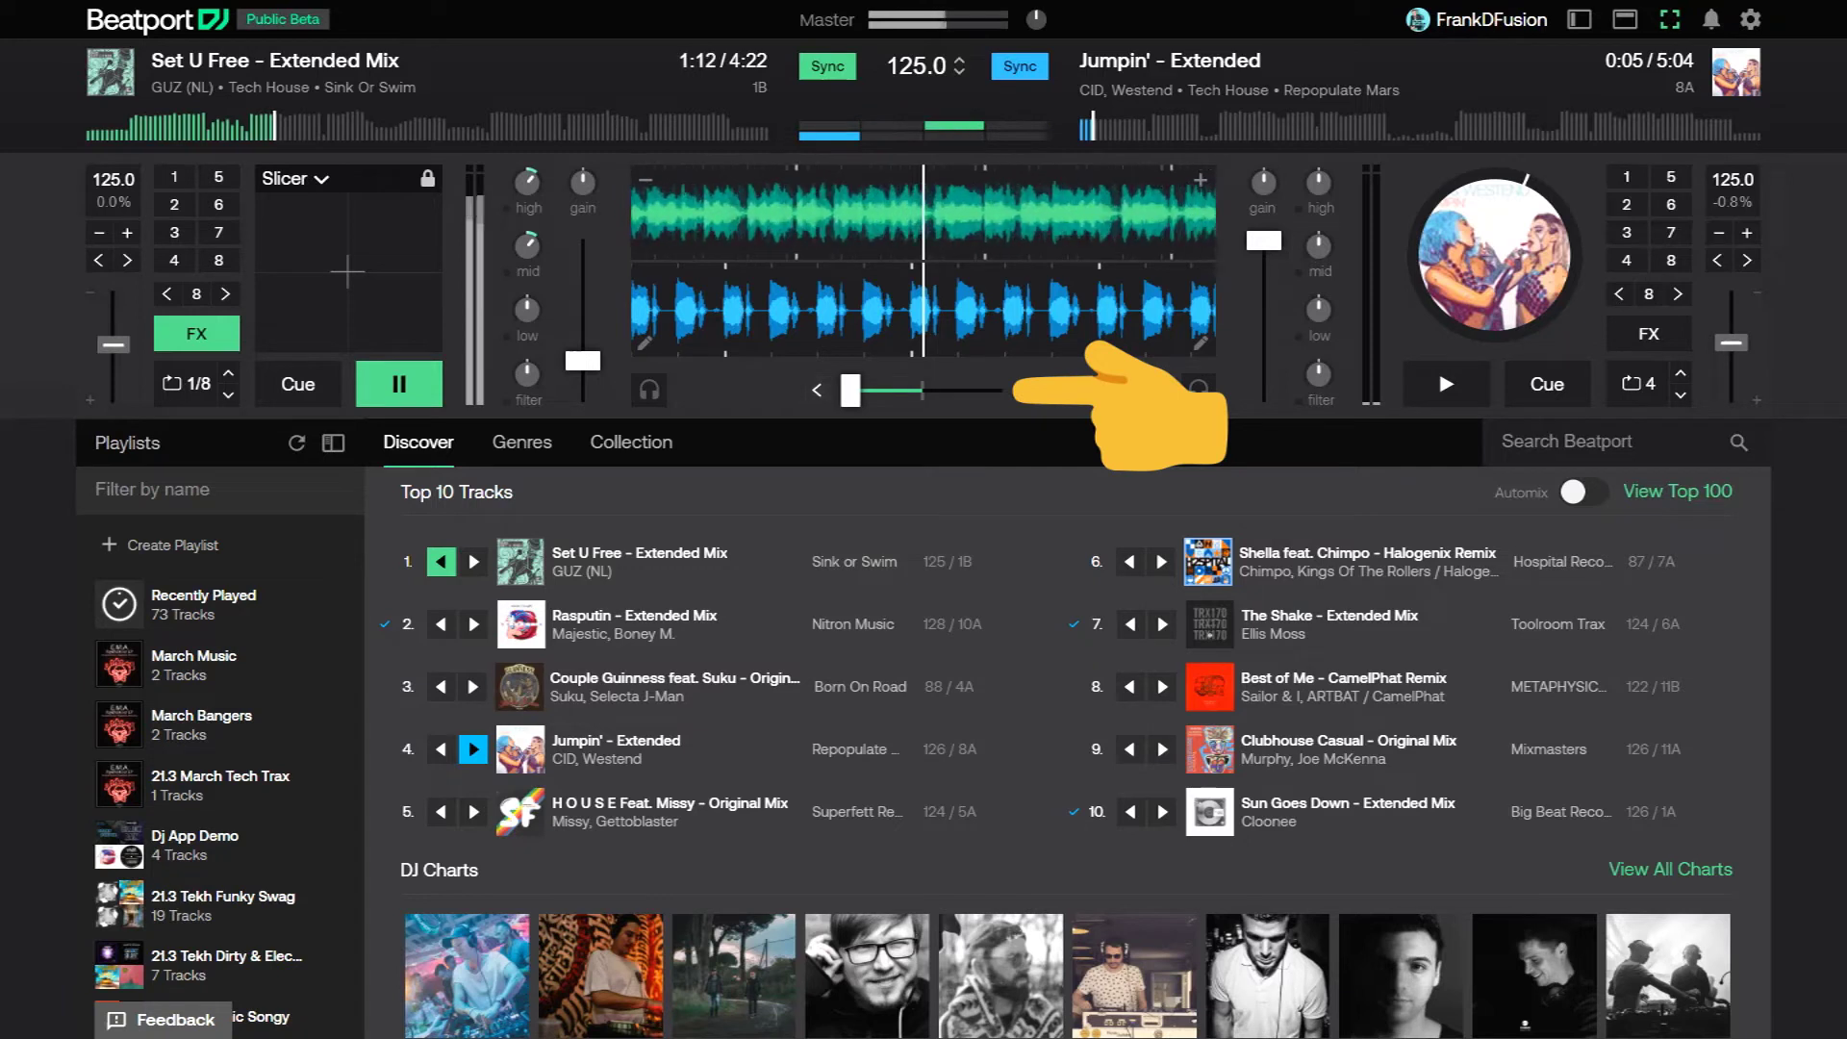
# Step: Center the crossfader and bring both decks' volume faders to about the same low level
pyautogui.moveTo(583, 361)
pyautogui.mouseDown()
pyautogui.moveTo(583, 320)
pyautogui.moveTo(583, 351)
pyautogui.mouseUp()
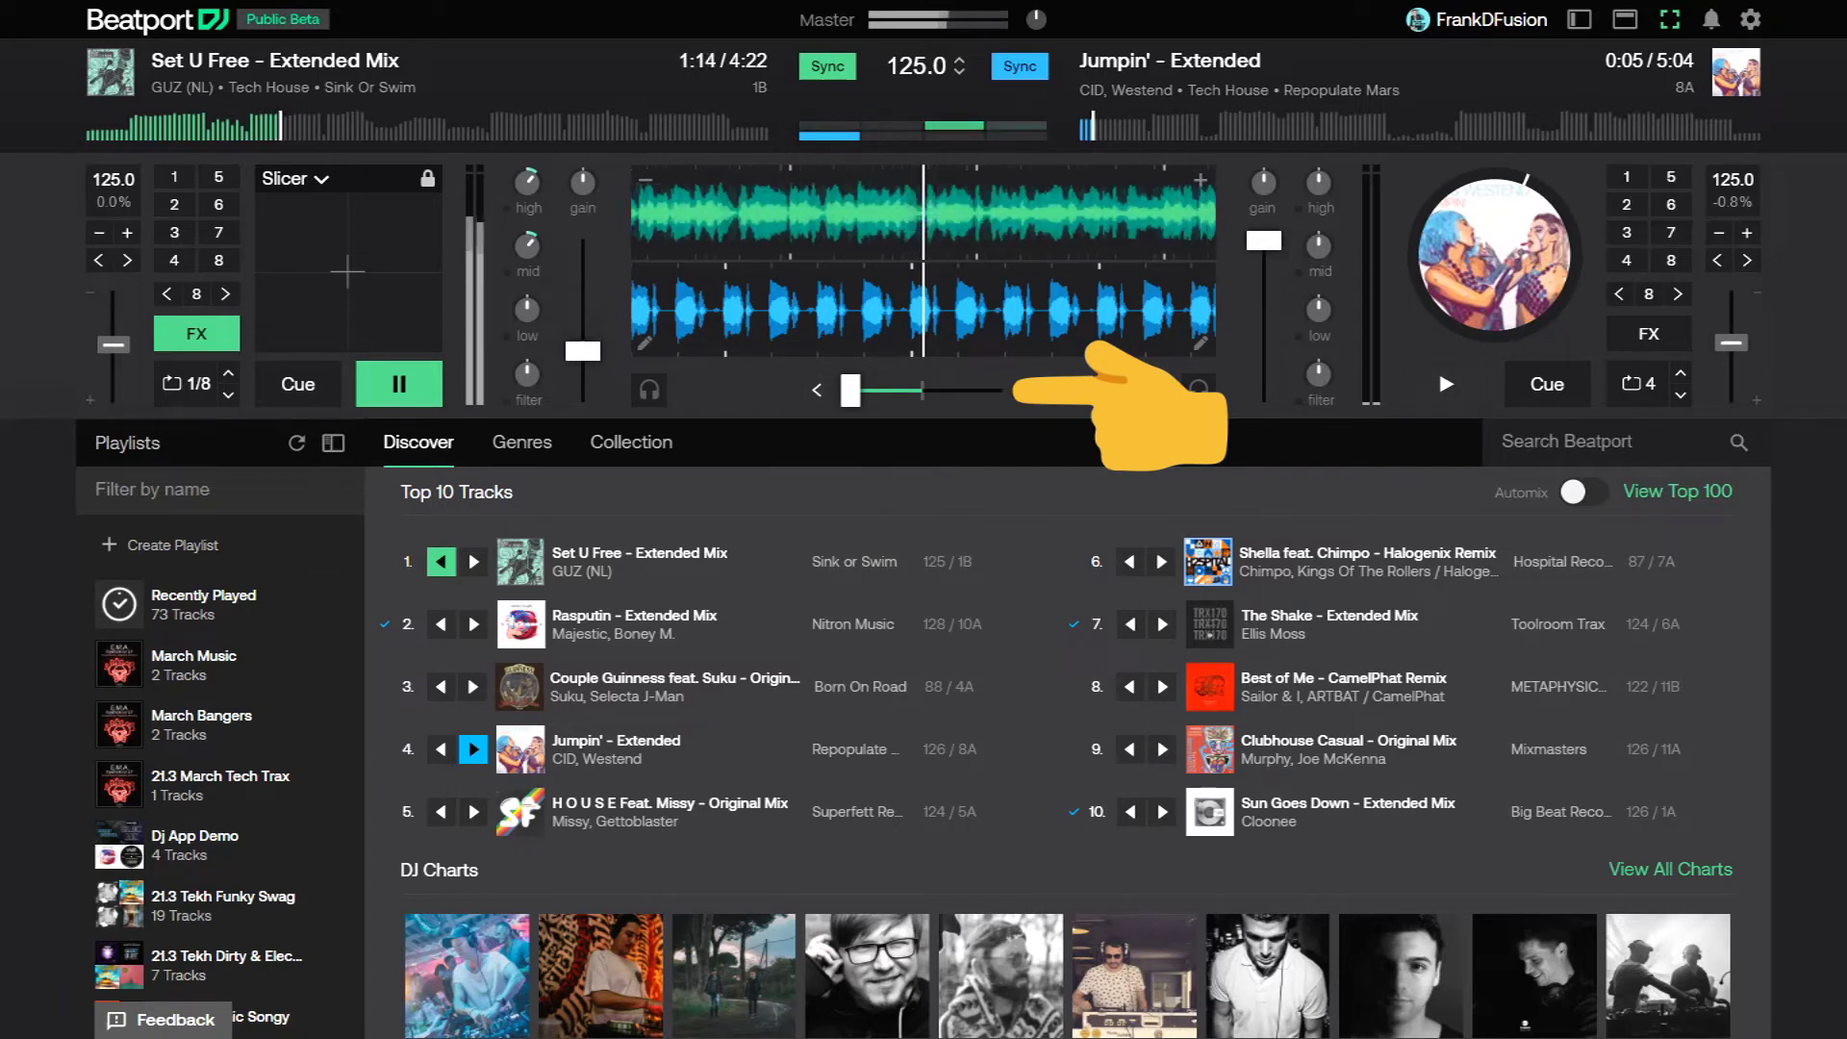
pyautogui.moveTo(861, 390); pyautogui.dragTo(922, 391)
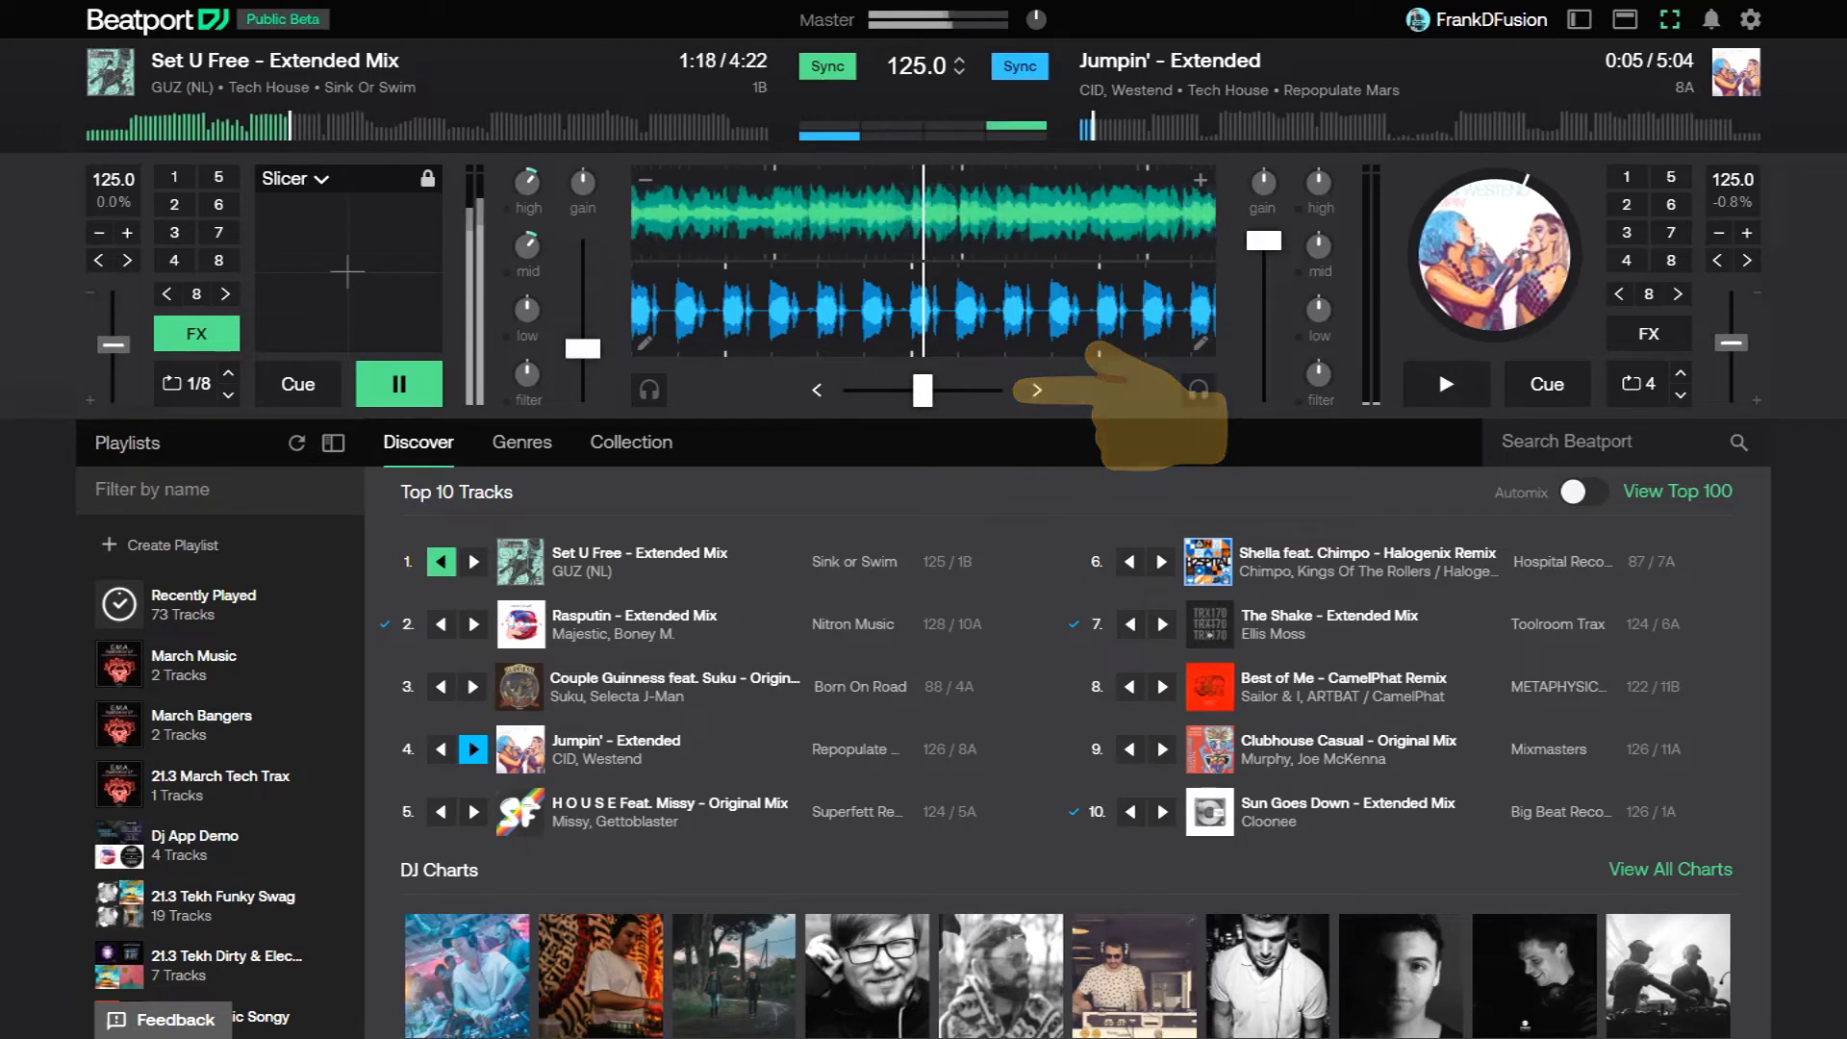
pyautogui.moveTo(1263, 241); pyautogui.dragTo(1263, 335)
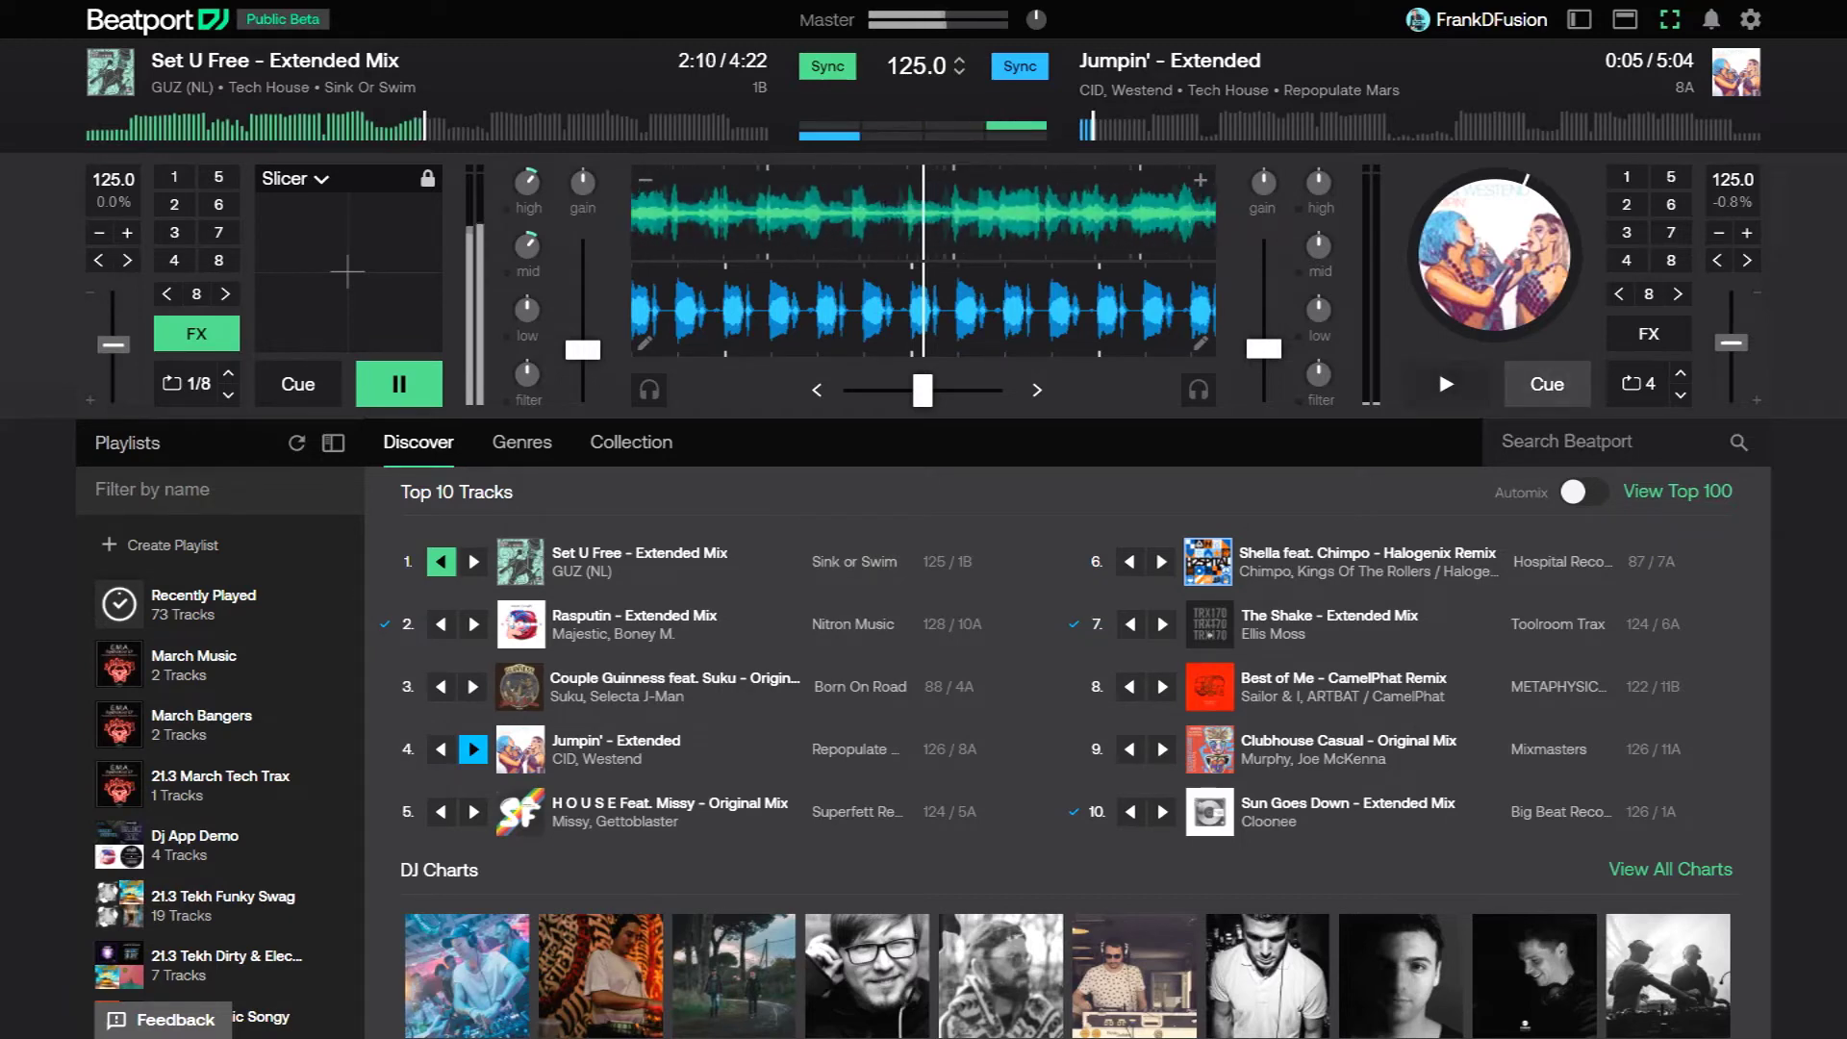
# Step: Return Jumpin' on the second deck to the start of the track, and briefly pause and resume Set U Free
pyautogui.click(1446, 384)
pyautogui.click(1546, 384)
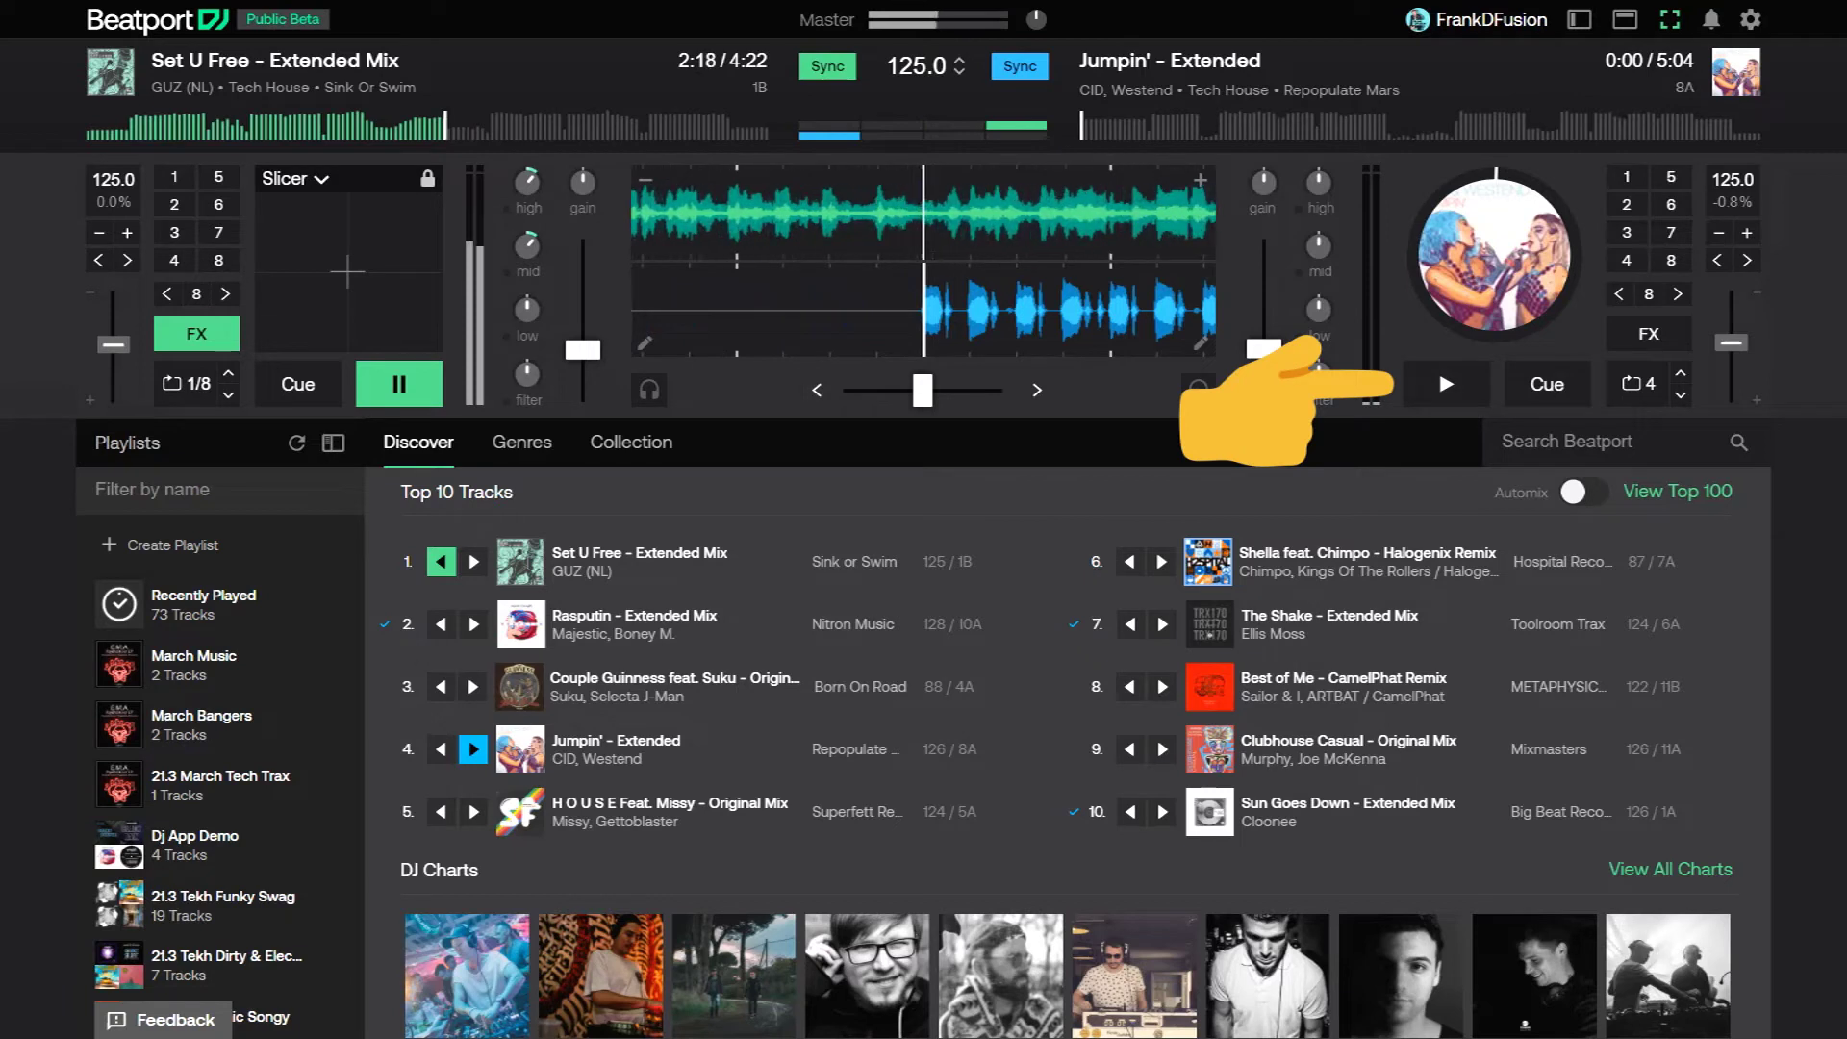
pyautogui.click(399, 384)
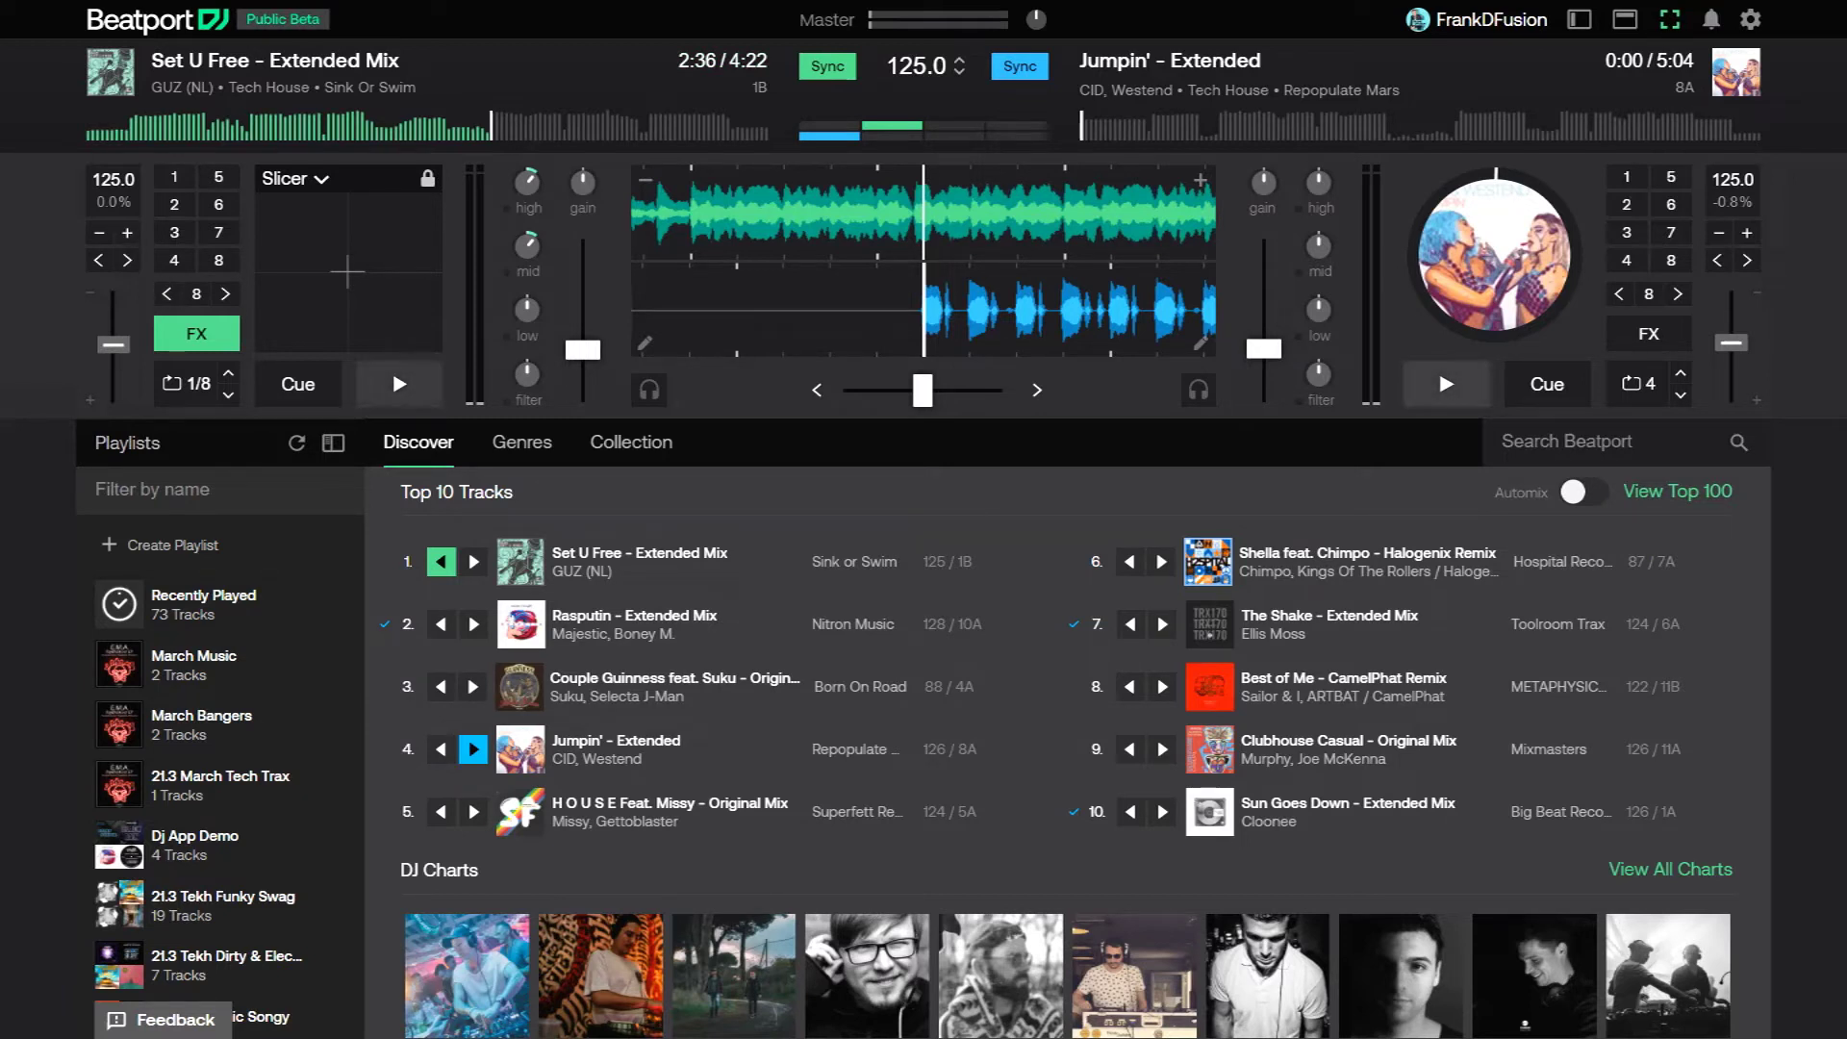
pyautogui.press('space')
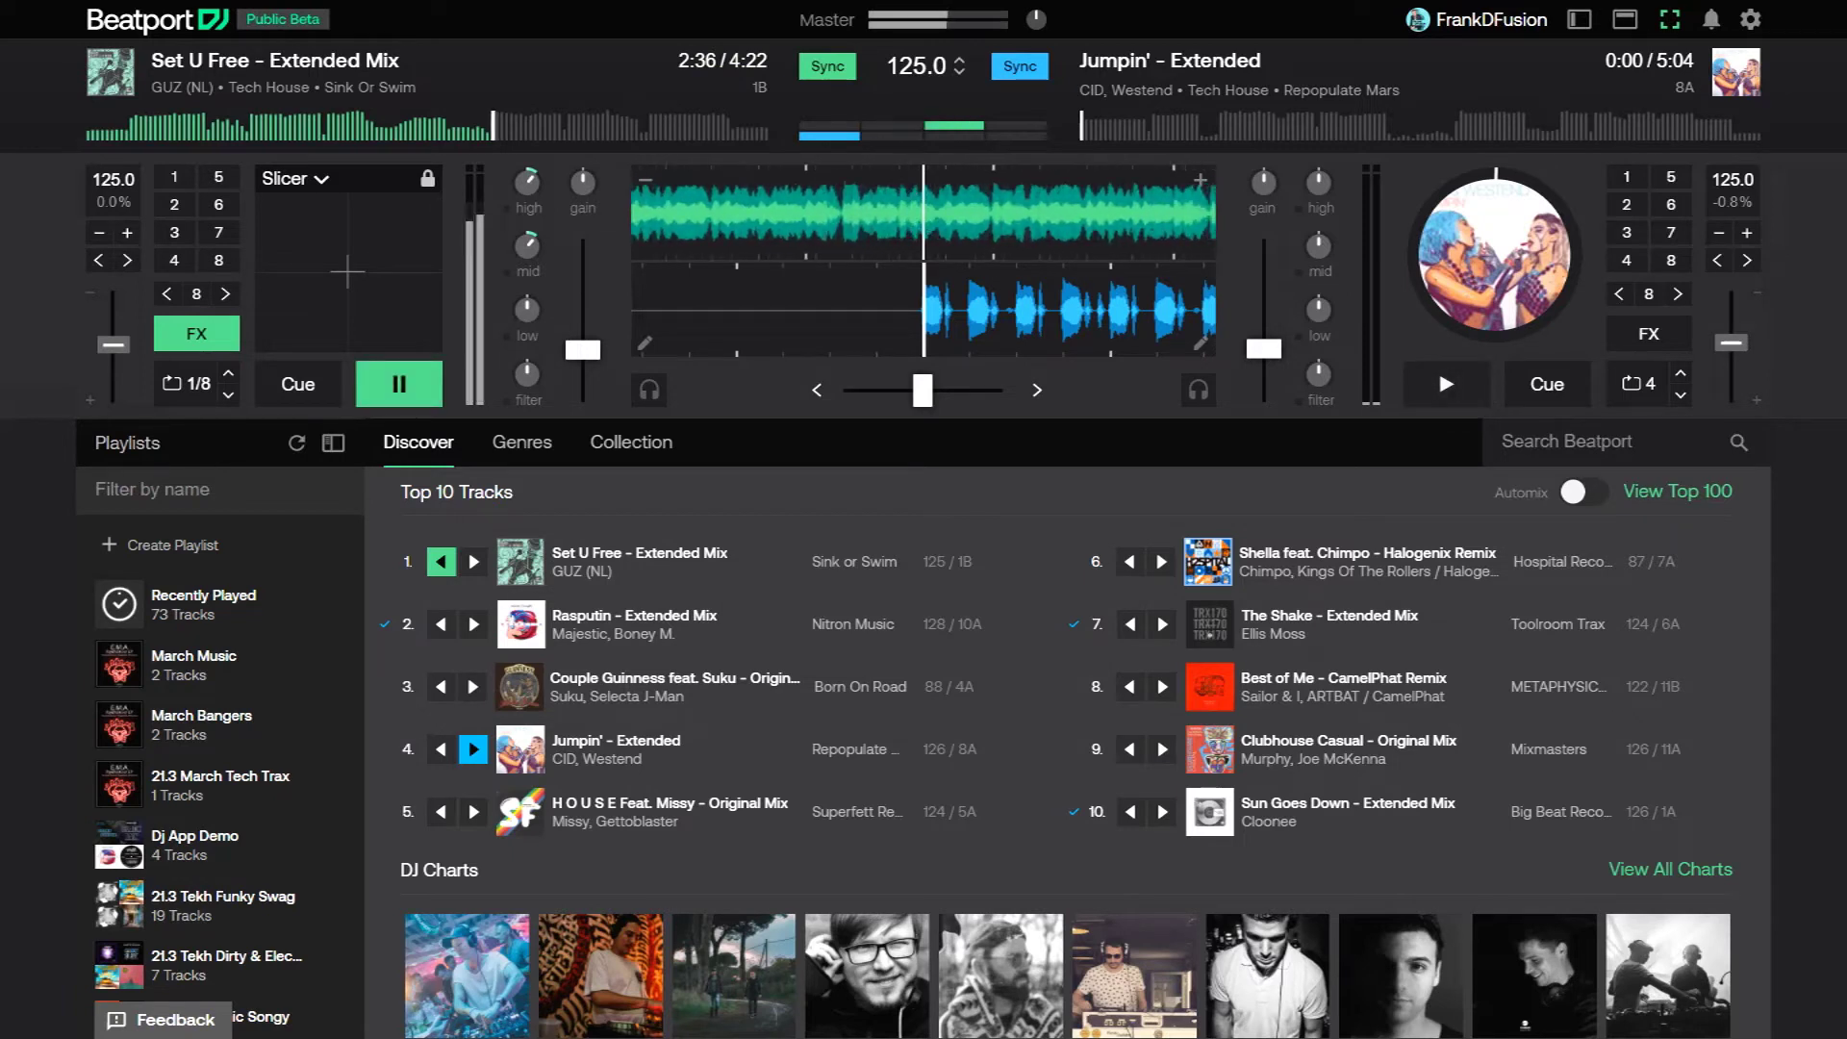
# Step: Start Jumpin' silently on the second deck with its volume fully down and Set U Free's volume raised
pyautogui.moveTo(583, 349); pyautogui.dragTo(583, 284)
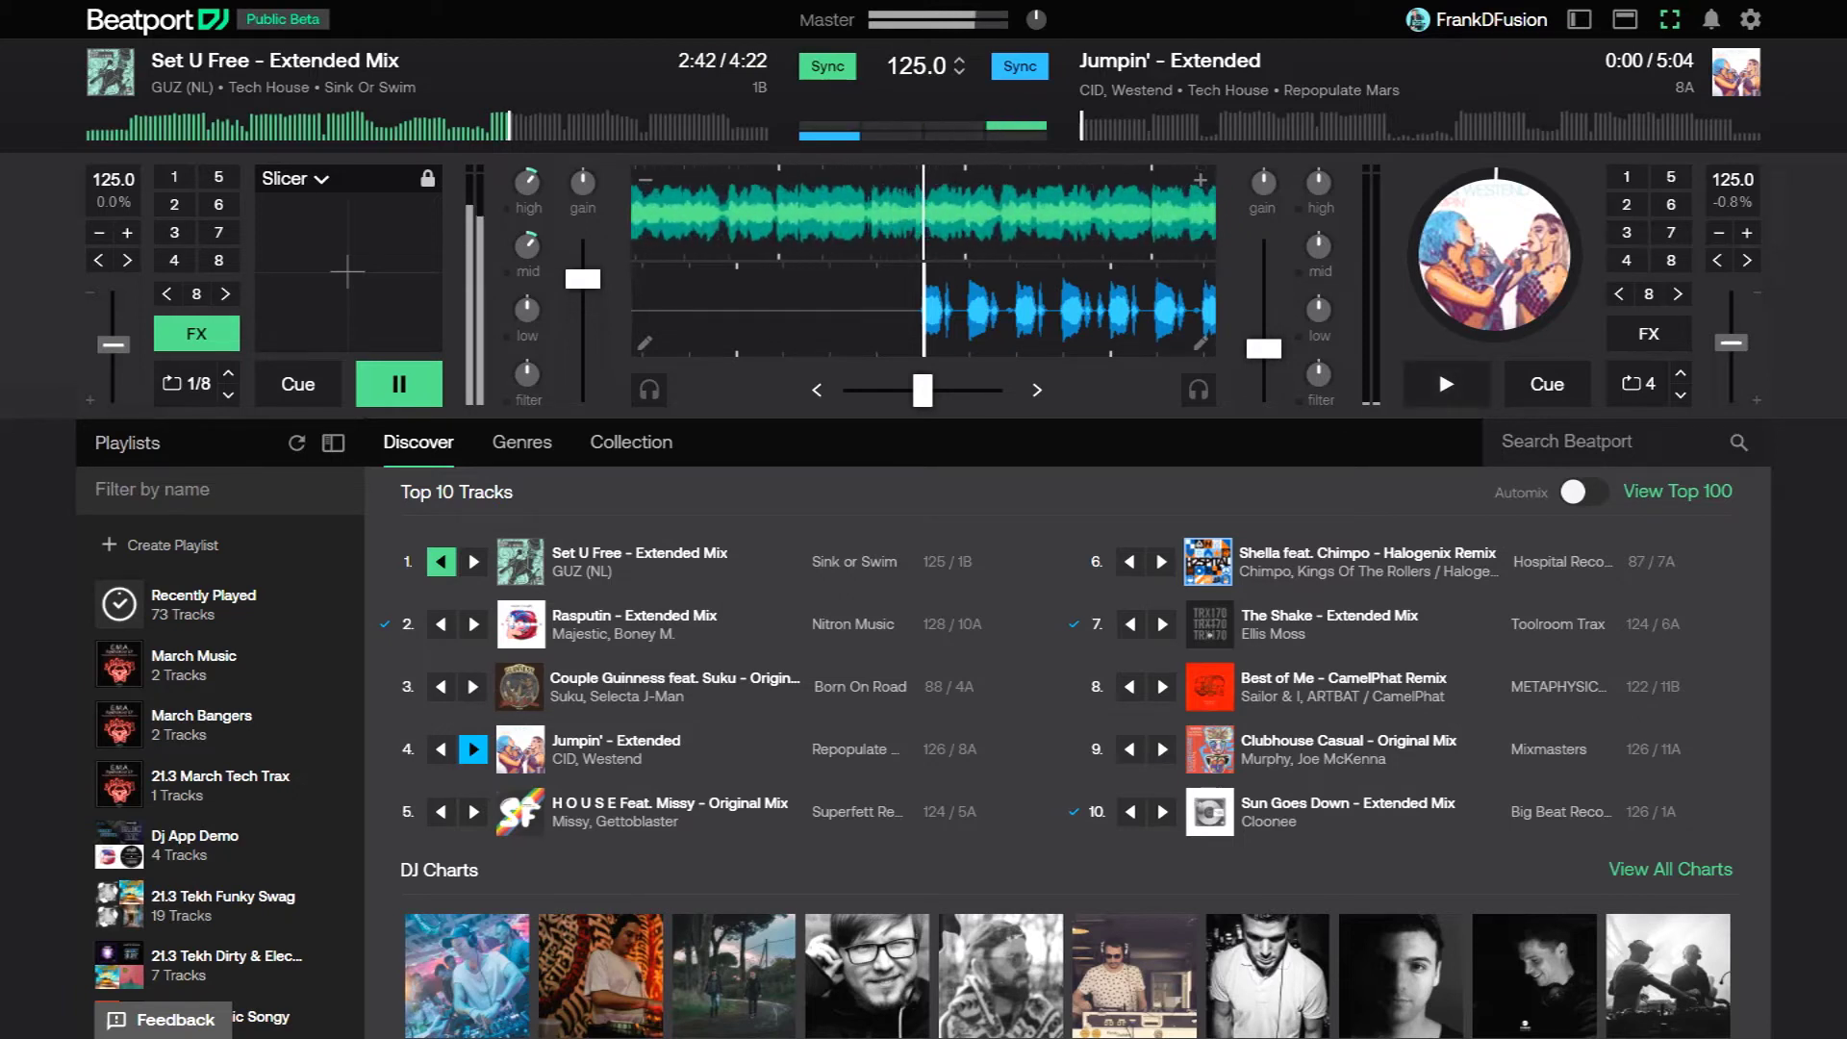
pyautogui.moveTo(1263, 348); pyautogui.dragTo(1263, 395)
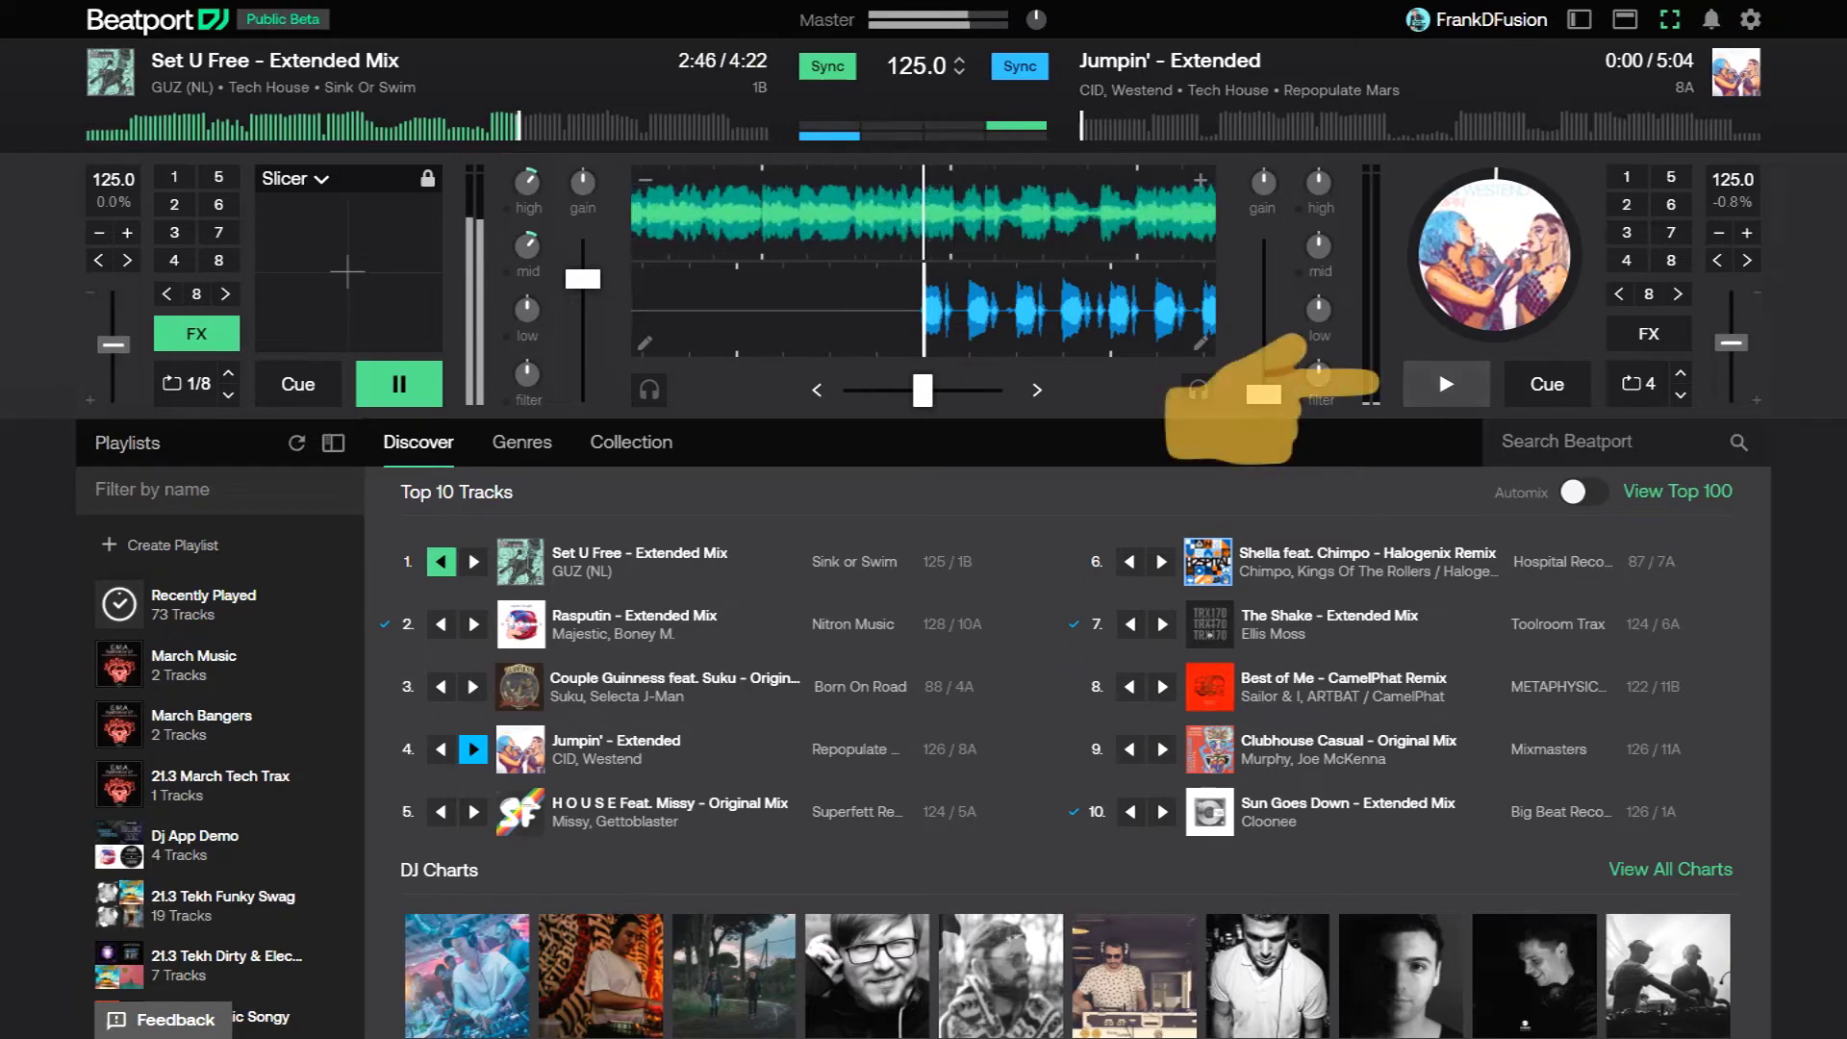
pyautogui.click(1446, 384)
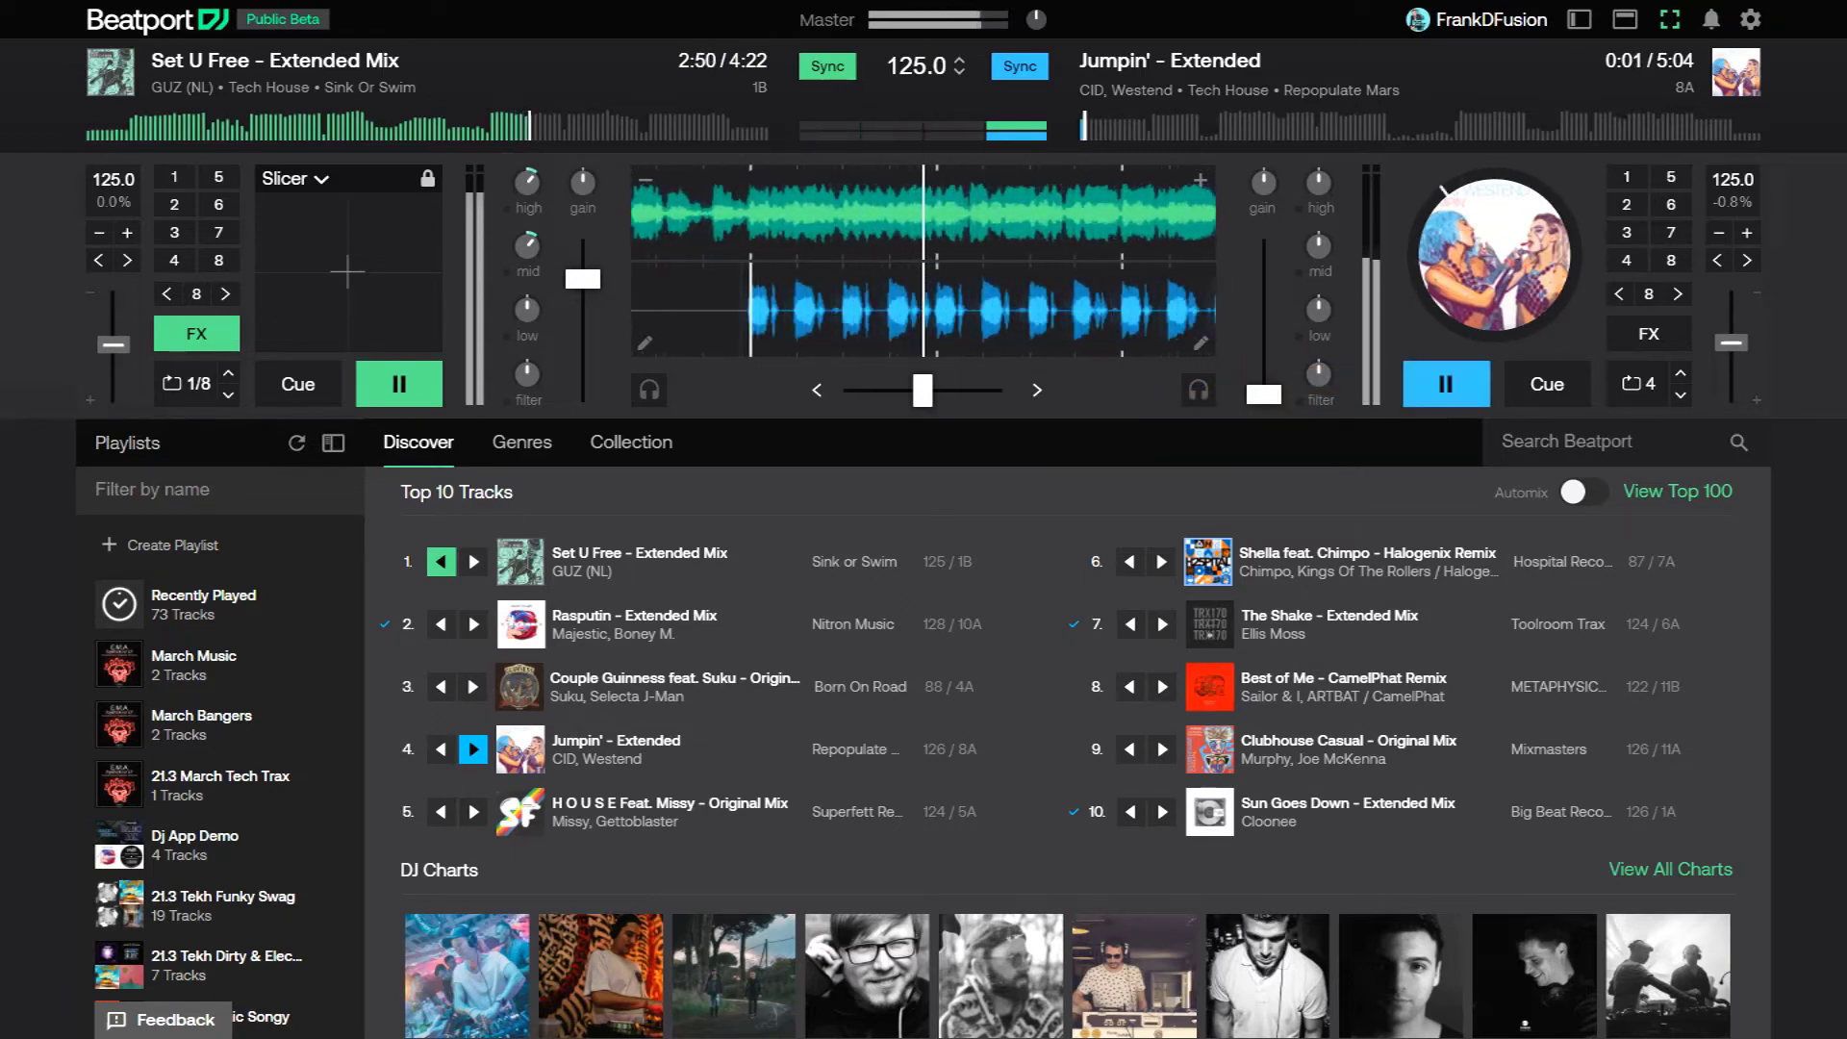
# Step: Fade in Jumpin' by gradually raising the second deck's volume, and pause it at about 1:38
pyautogui.moveTo(1264, 384); pyautogui.dragTo(1264, 330)
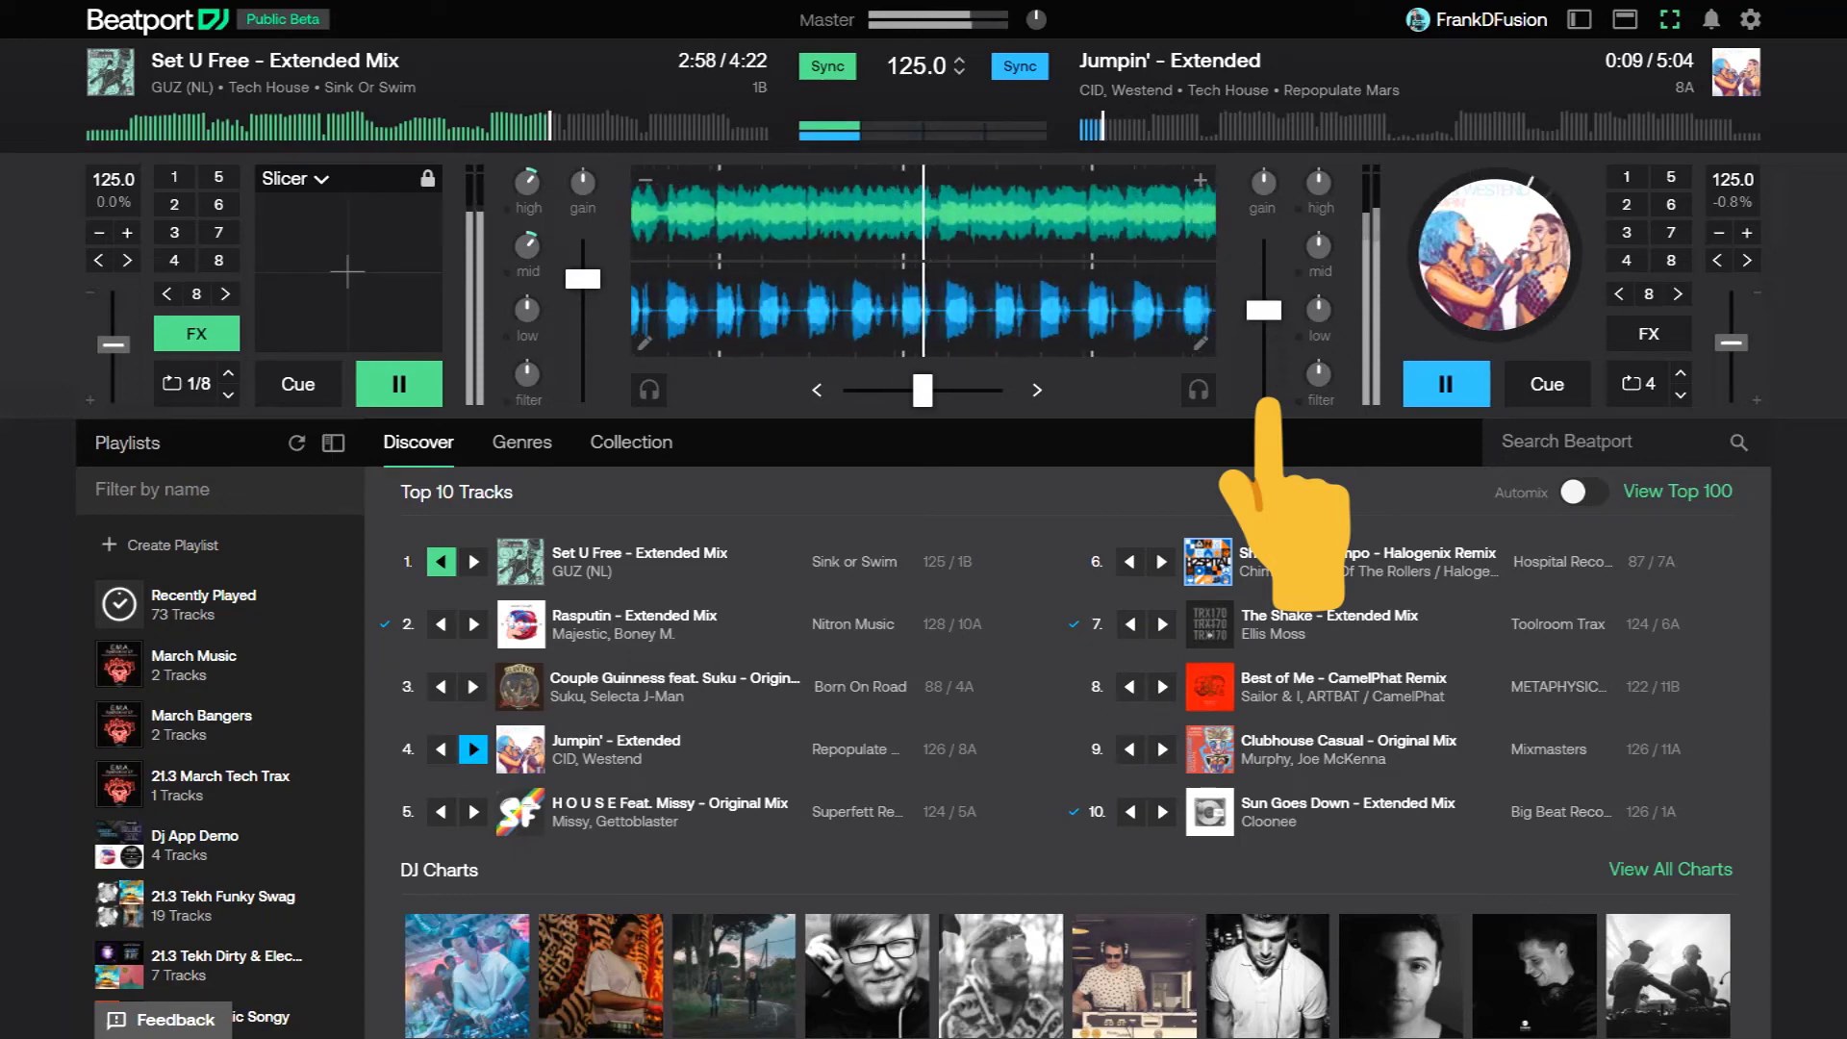
pyautogui.moveTo(1264, 293); pyautogui.dragTo(1264, 280)
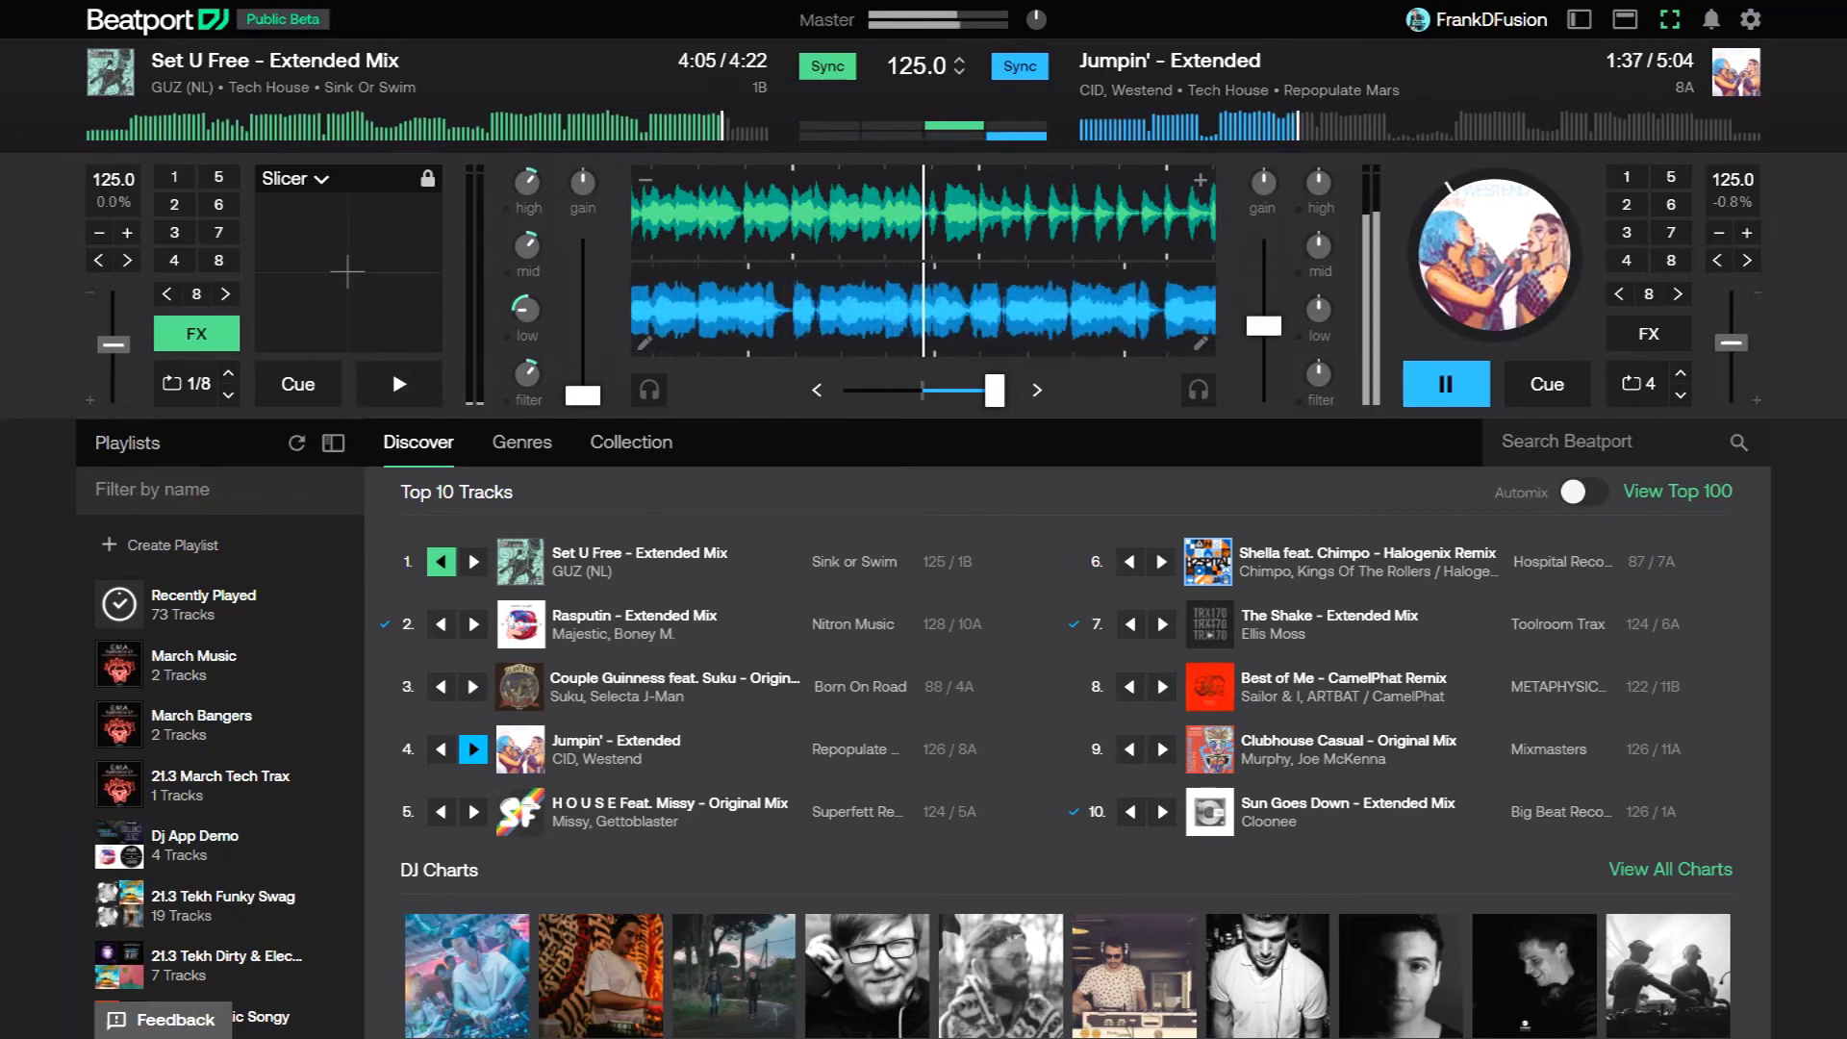
pyautogui.press('space')
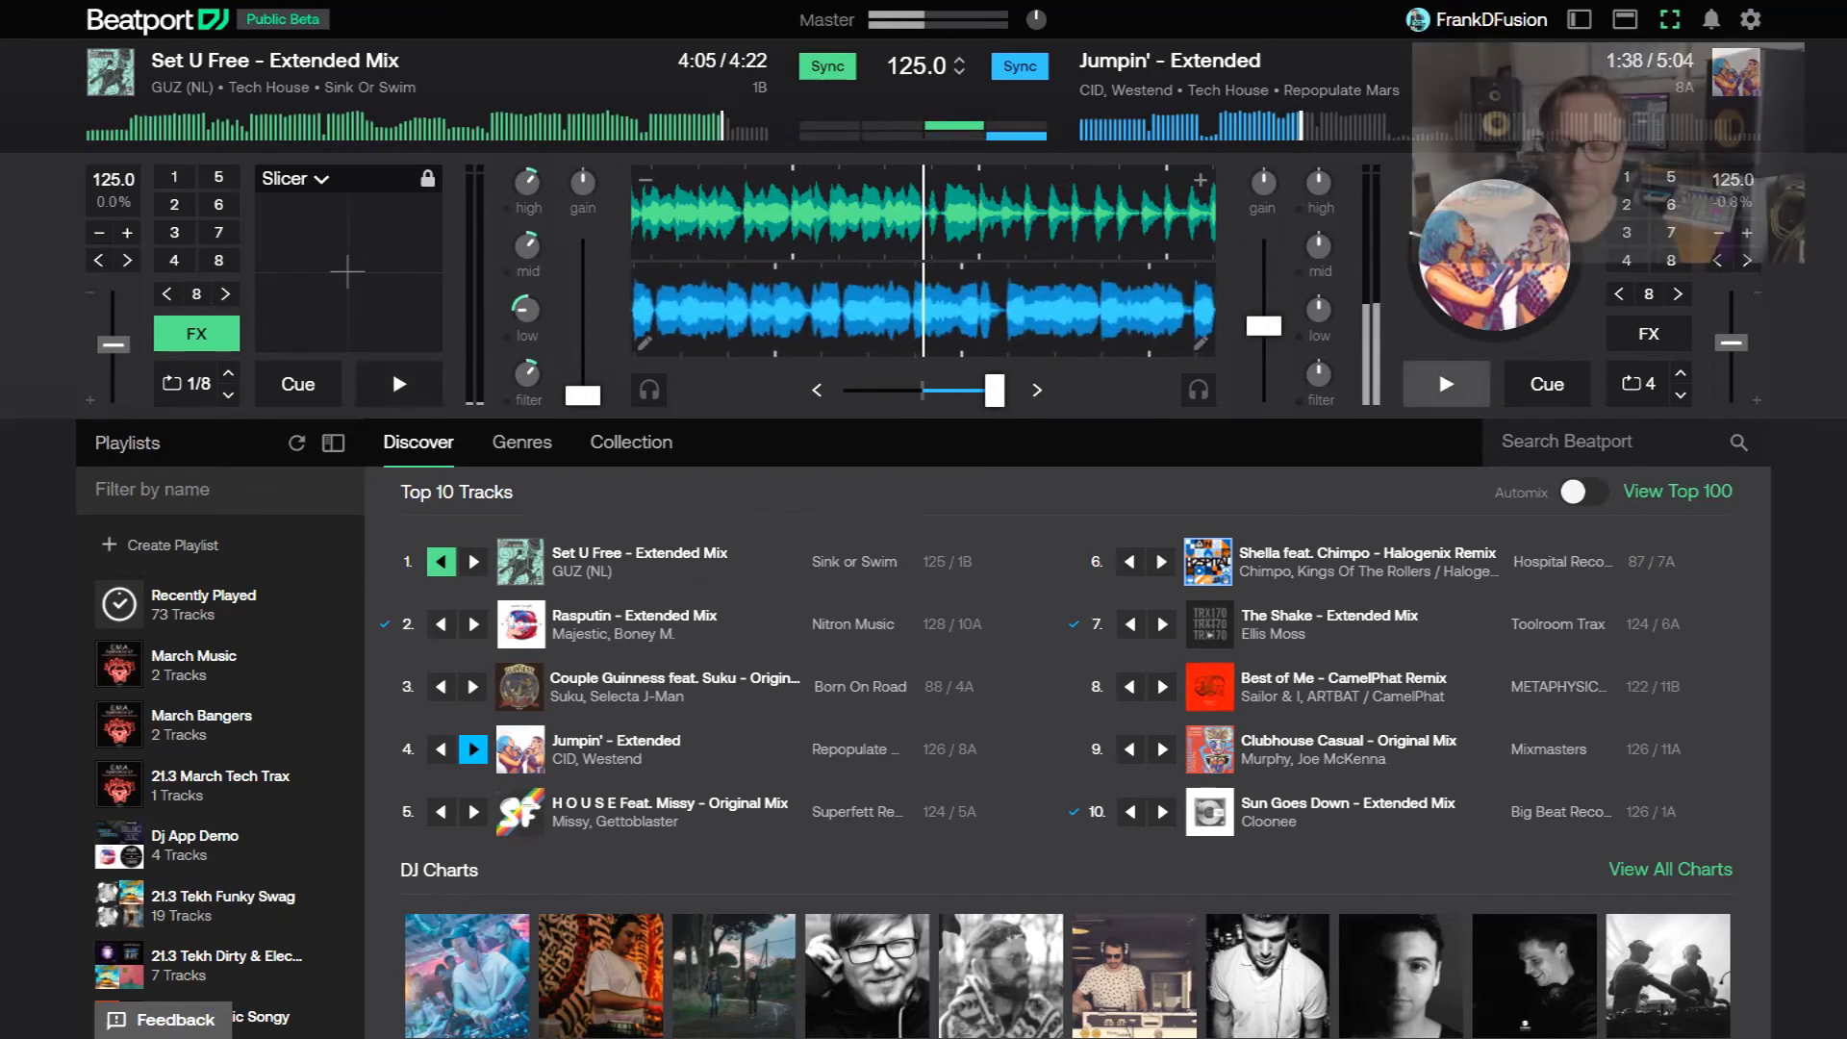